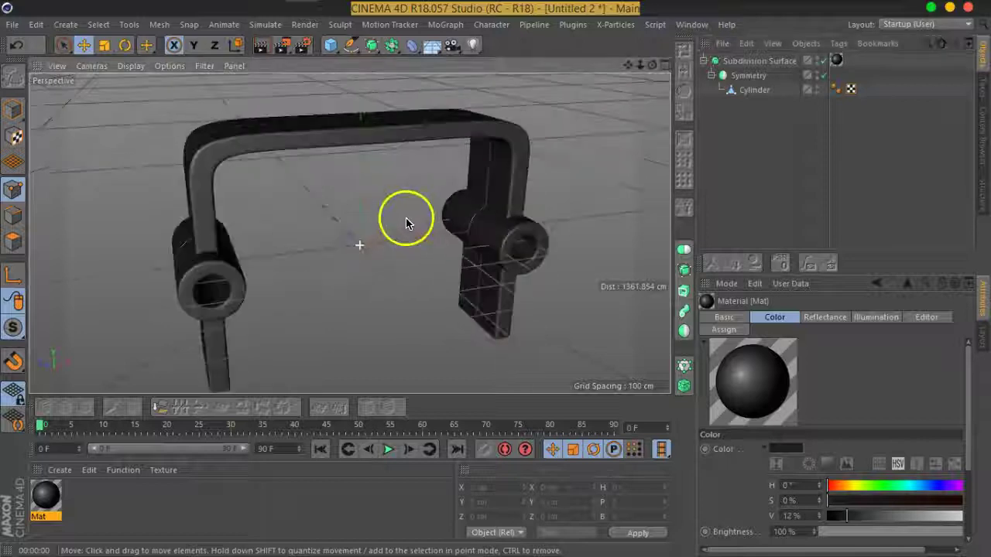
Select the hinge Cylinder and disable the Subdivision Surface to show the raw mesh
scroll(478, 212, "up", 5)
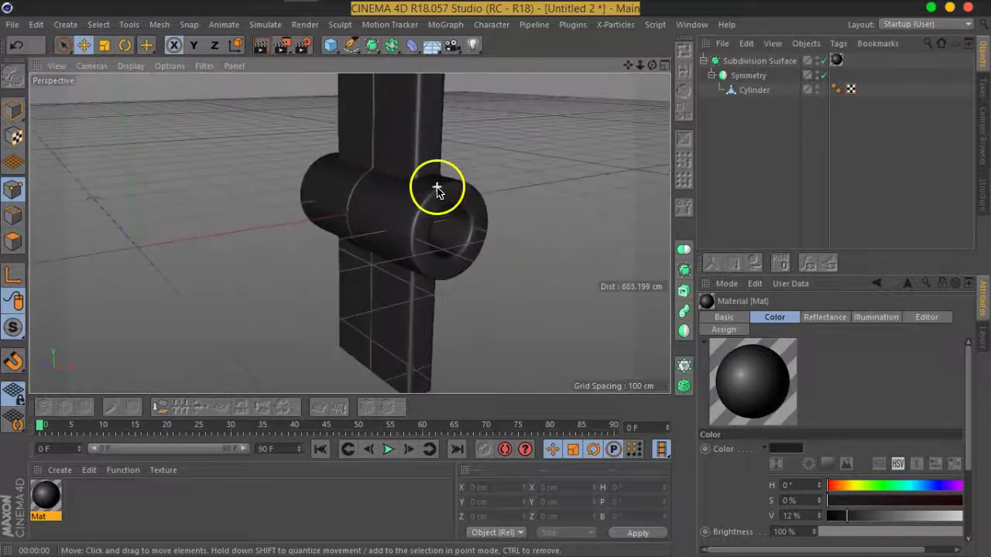
scroll(438, 189, "up", 3)
left_click(751, 91)
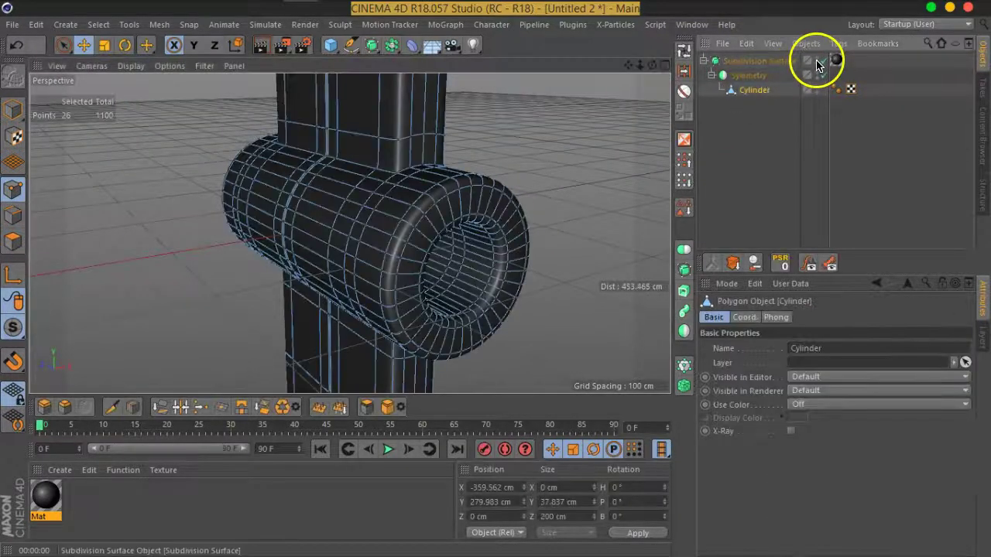
left_click(820, 62)
Orbit and zoom around the cylinder until its end faces the camera
scroll(384, 221, "up", 5)
scroll(516, 224, "down", 5)
mouse_move(516, 224)
left_mouse_down("alt")
mouse_move(489, 258)
mouse_move(465, 222)
mouse_move(431, 244)
left_mouse_up("alt")
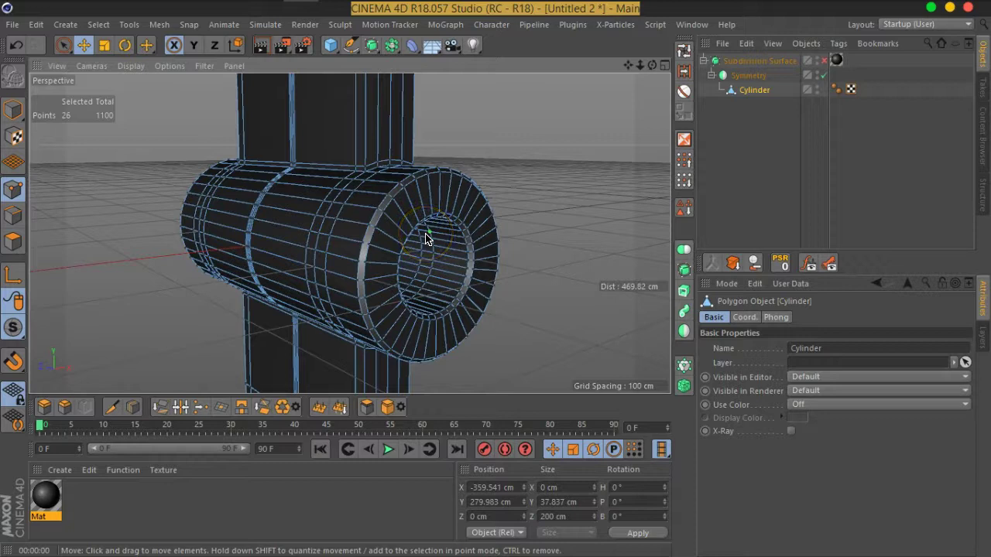
scroll(425, 239, "down", 3)
scroll(441, 233, "down", 2)
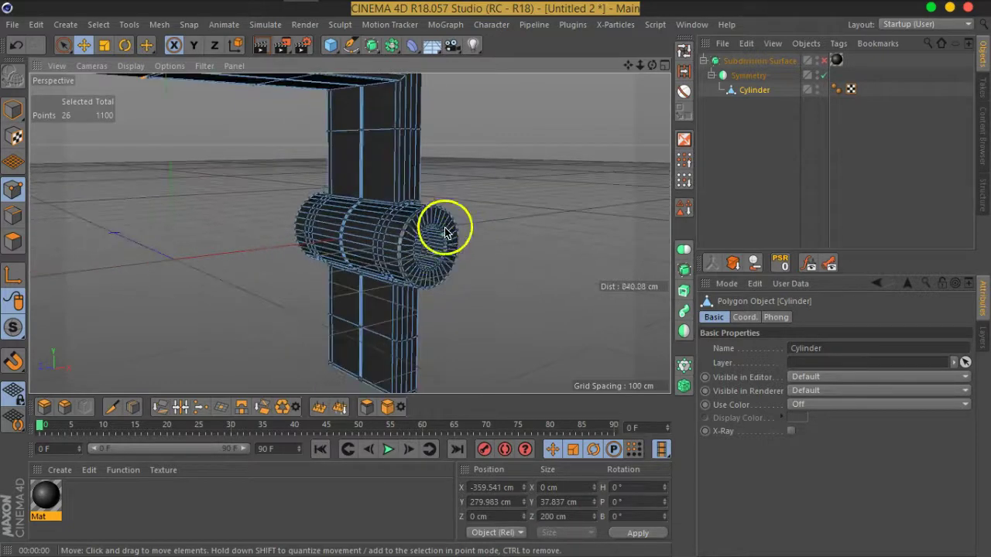
mouse_move(459, 308)
left_mouse_down("alt")
mouse_move(453, 270)
mouse_move(462, 263)
mouse_move(478, 277)
mouse_move(446, 223)
mouse_move(248, 207)
left_mouse_up("alt")
scroll(271, 265, "down", 2)
mouse_move(268, 261)
left_mouse_down("alt")
mouse_move(330, 274)
mouse_move(420, 230)
mouse_move(357, 231)
mouse_move(368, 230)
mouse_move(376, 248)
left_mouse_up("alt")
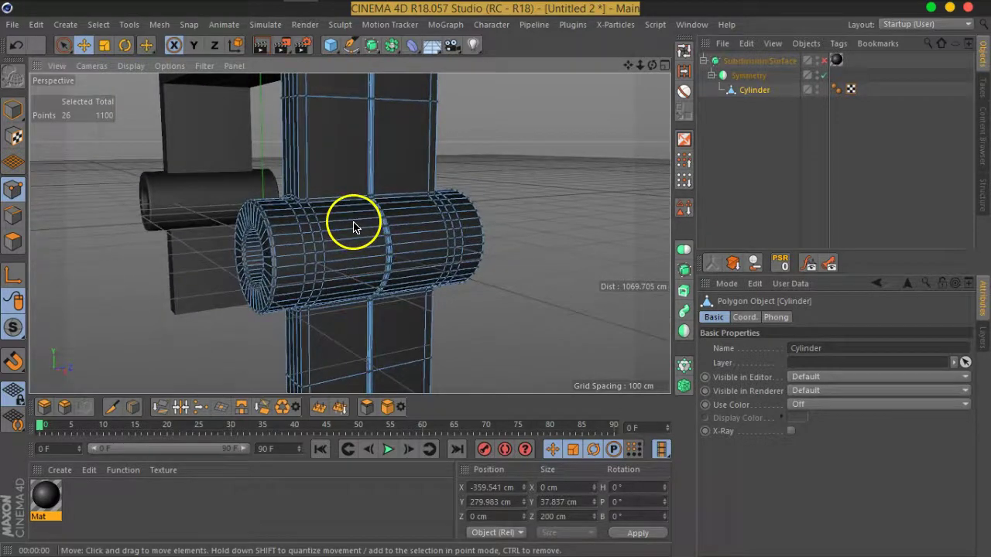
scroll(353, 226, "up", 3)
scroll(336, 256, "up", 2)
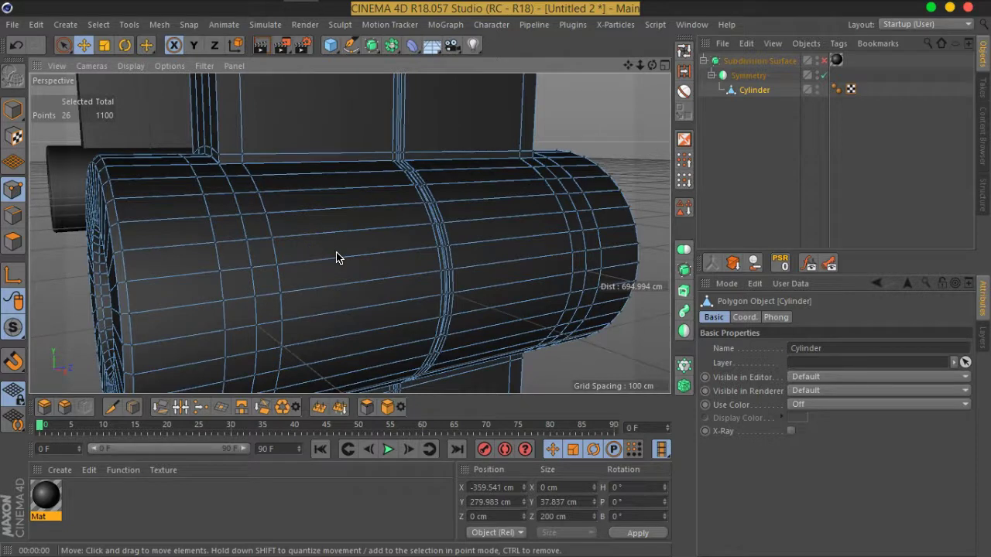
scroll(336, 256, "down", 3)
mouse_move(336, 255)
left_mouse_down("alt")
mouse_move(434, 243)
mouse_move(402, 230)
mouse_move(350, 242)
mouse_move(348, 272)
mouse_move(360, 276)
left_mouse_up("alt")
scroll(361, 271, "up", 2)
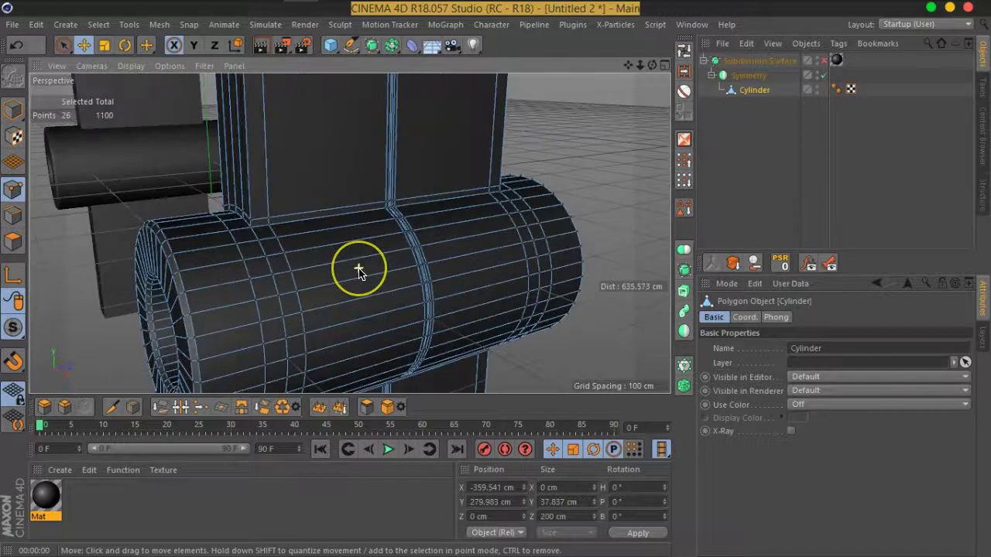
scroll(359, 274, "up", 2)
Add three Loop/Path Cut rings around the cylinder body, centring the last at 50% offset
right_click(358, 273)
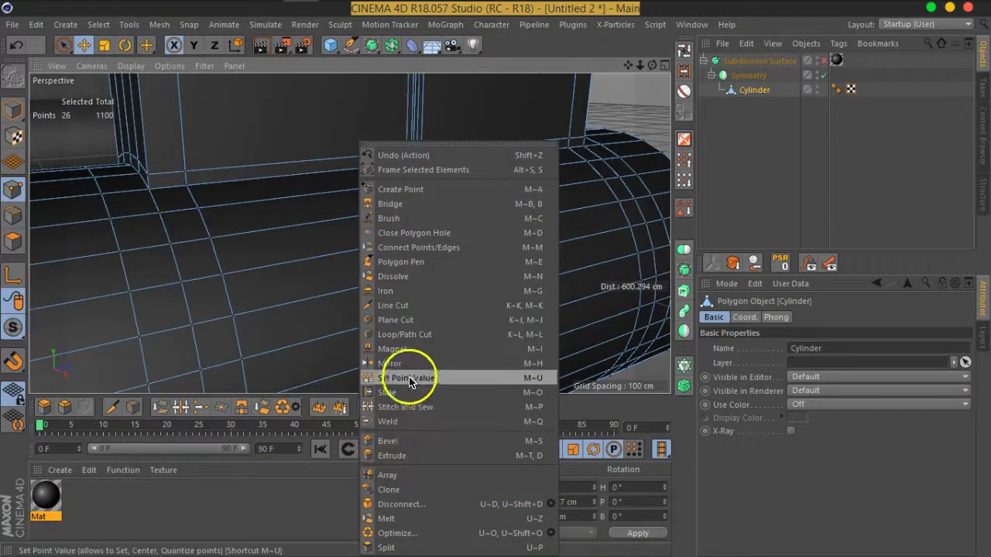
left_click(426, 334)
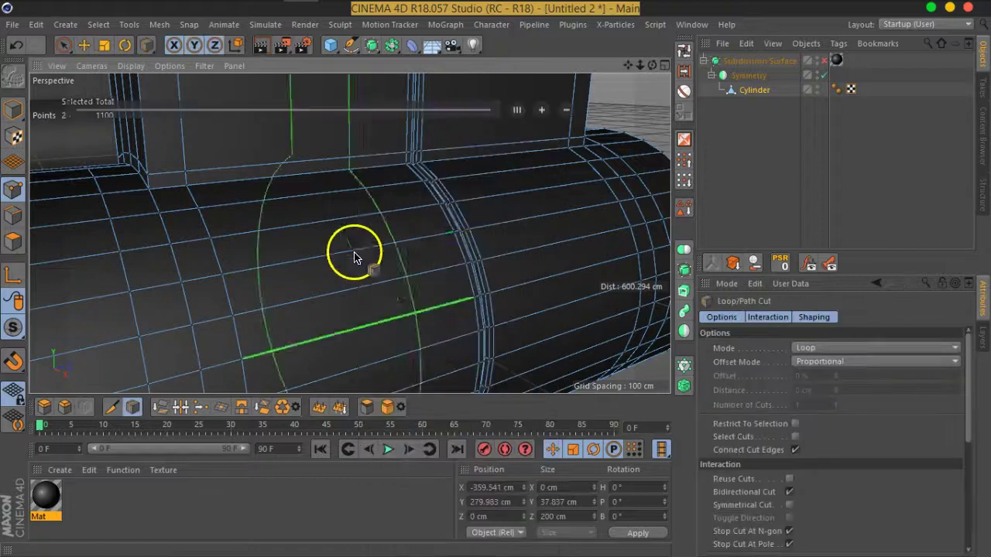
scroll(352, 253, "down", 2)
mouse_move(350, 253)
left_mouse_down("alt")
mouse_move(454, 259)
mouse_move(354, 217)
mouse_move(371, 224)
left_mouse_up("alt")
scroll(384, 222, "up", 2)
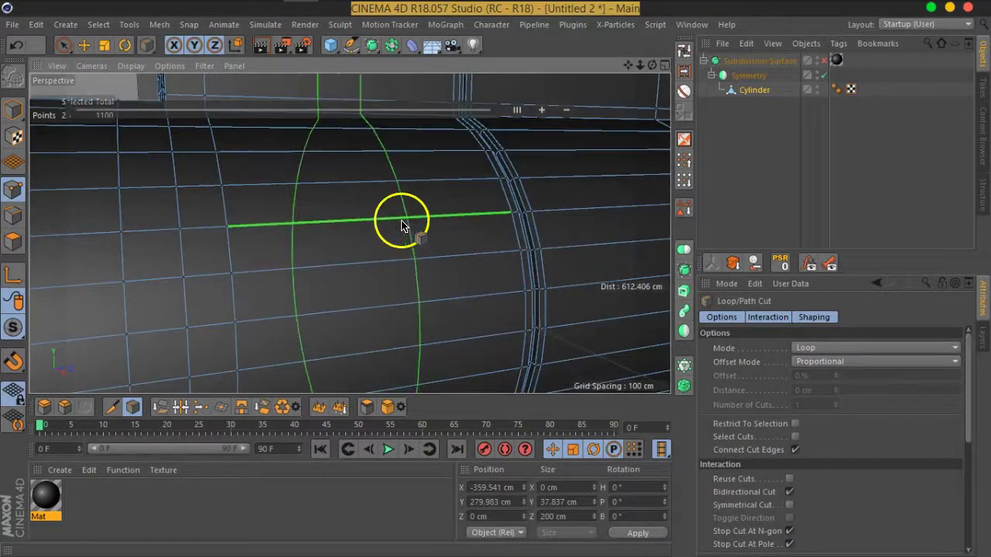
left_click(449, 220)
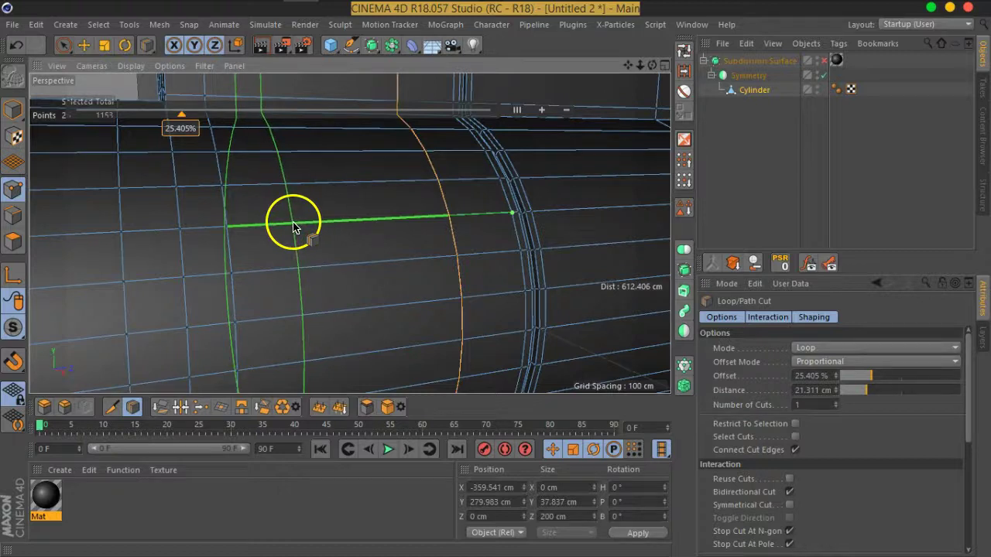
left_click(269, 230)
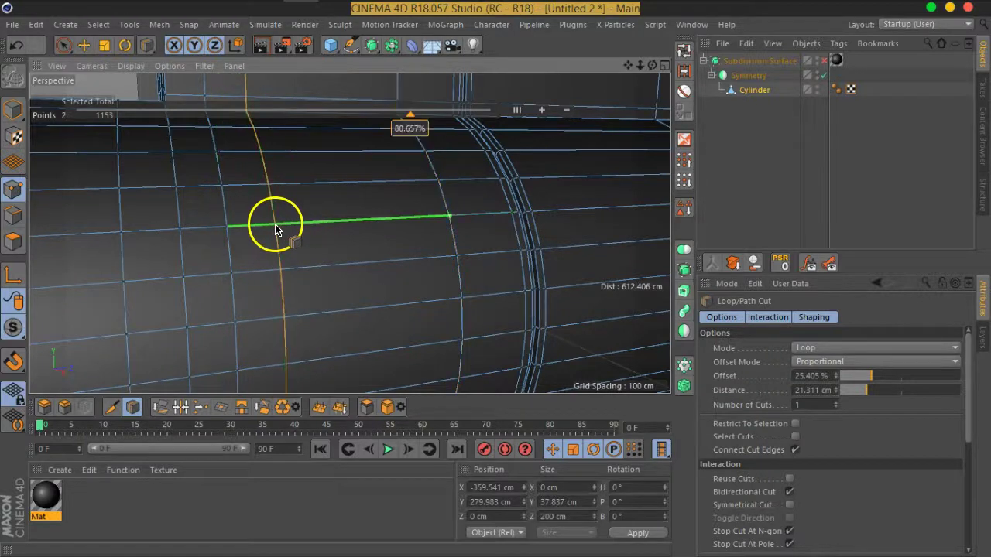
left_click(360, 229)
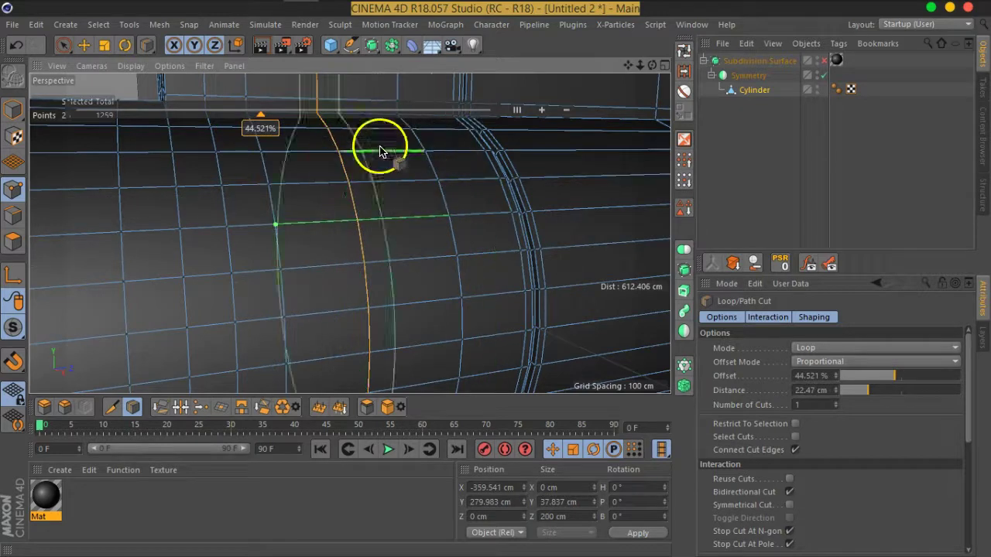
left_click(517, 109)
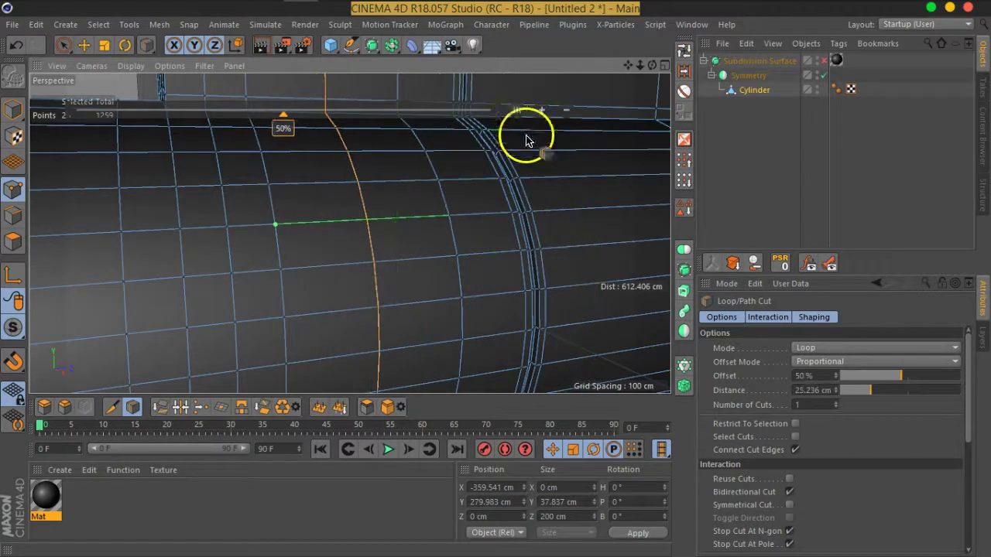
left_click(18, 135)
left_click(65, 44)
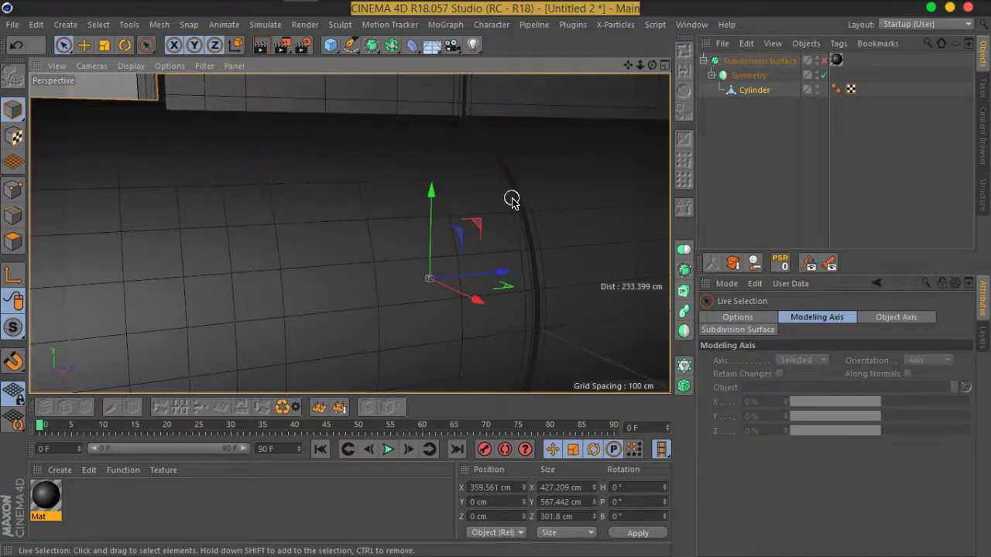
Reselect the Cylinder and pick a 2×2 patch of four polygons on its body in Polygons mode
mouse_move(511, 200)
left_mouse_down("alt")
mouse_move(457, 210)
mouse_move(483, 199)
mouse_move(491, 215)
left_mouse_up("alt")
left_click(710, 114)
left_click(730, 91)
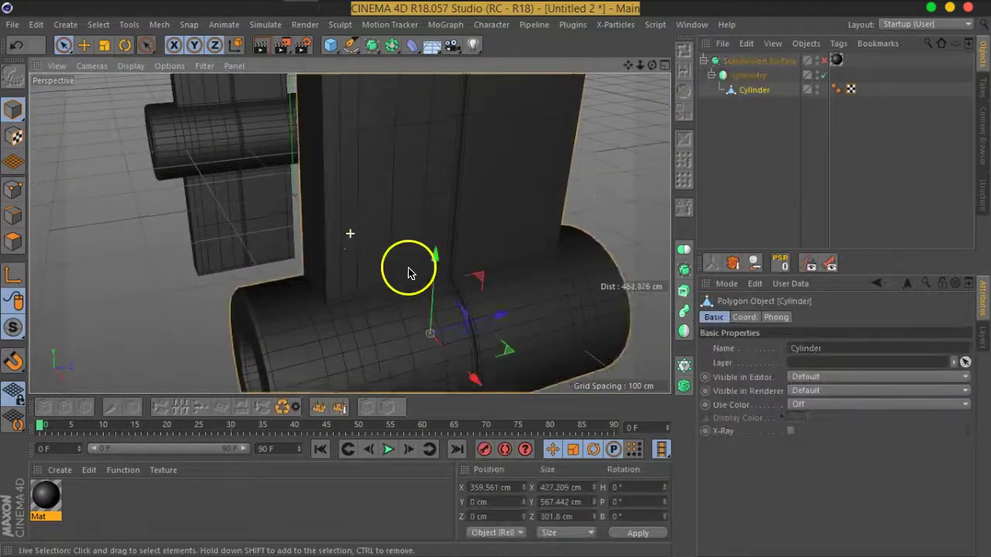
left_click_drag(405, 266, 720, 115, "alt")
left_click(13, 215)
mouse_move(170, 276)
left_mouse_down("alt")
mouse_move(482, 261)
mouse_move(485, 250)
mouse_move(420, 255)
left_mouse_up("alt")
scroll(420, 256, "up", 2)
left_click(13, 240)
mouse_move(327, 304)
left_mouse_down("alt")
mouse_move(398, 310)
mouse_move(431, 283)
mouse_move(372, 343)
mouse_move(399, 335)
left_mouse_up("alt")
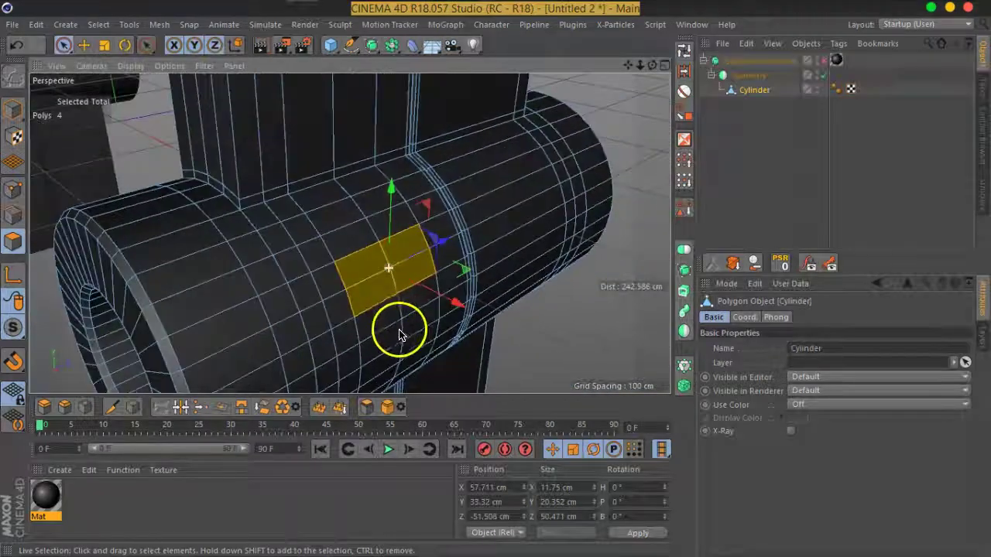
scroll(389, 295, "up", 3)
Inset the four selected polygons with Extrude Inner at a 1.3 cm offset
scroll(387, 288, "up", 2)
right_click(387, 288)
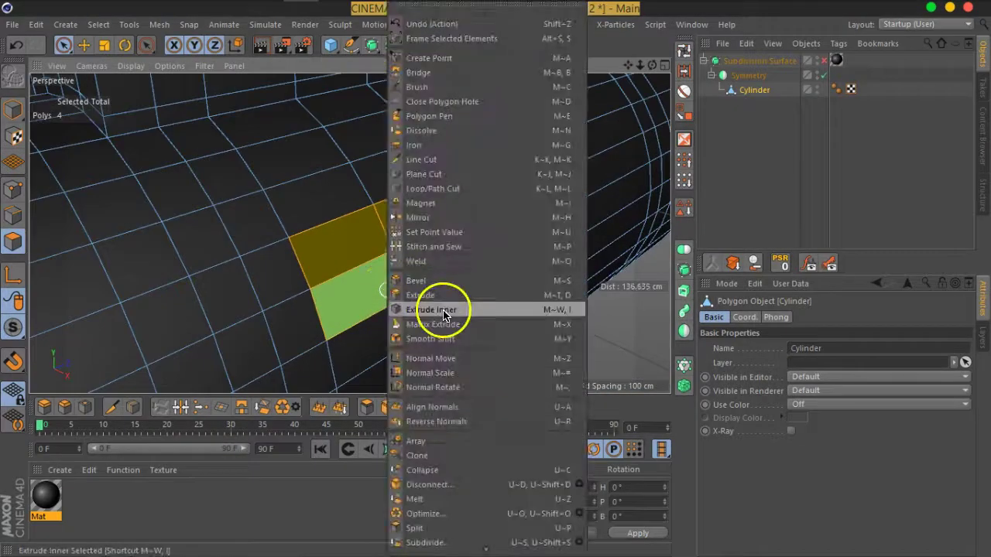
left_click(445, 315)
scroll(375, 298, "up", 1)
scroll(374, 298, "up", 1)
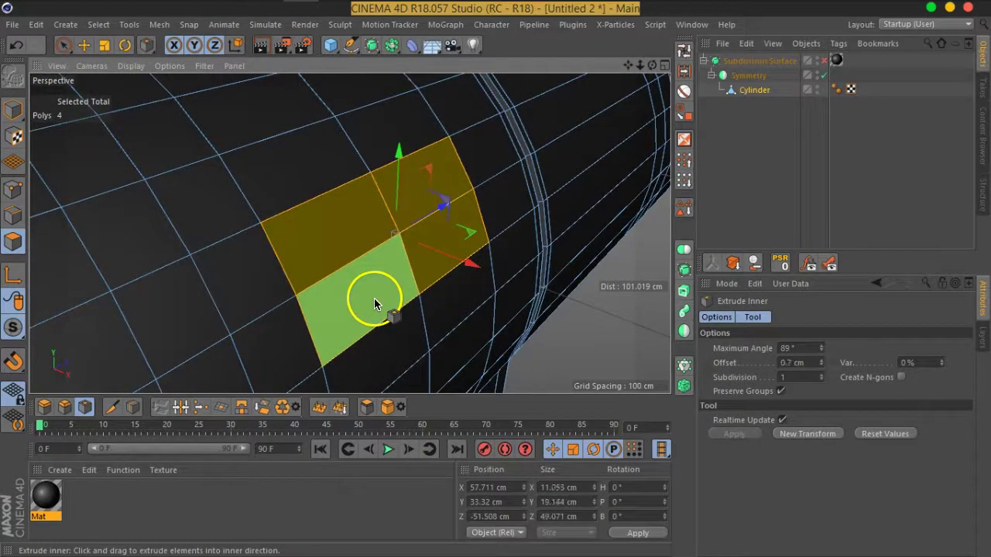
left_click_drag(374, 303, 373, 306)
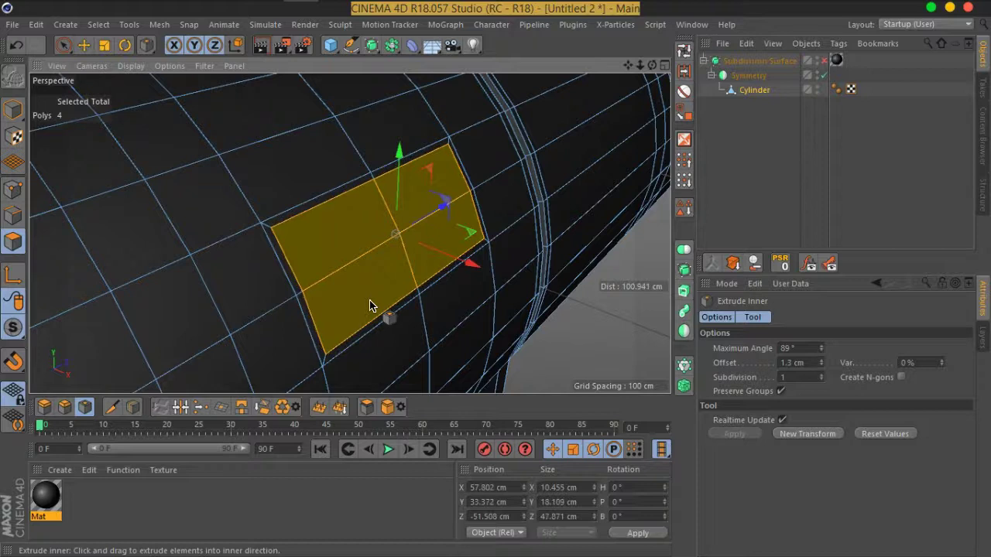
left_click_drag(372, 310, 422, 266, "alt")
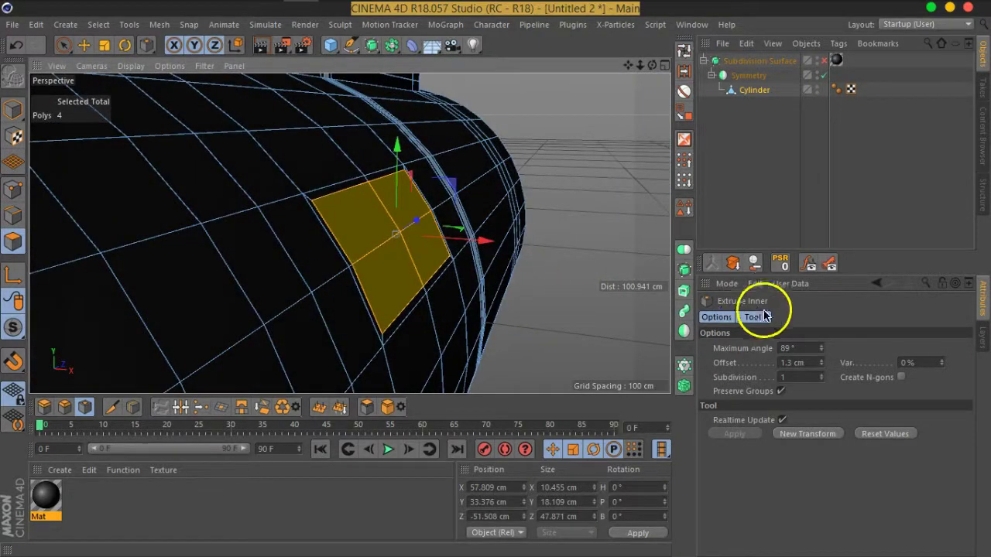
left_click(63, 44)
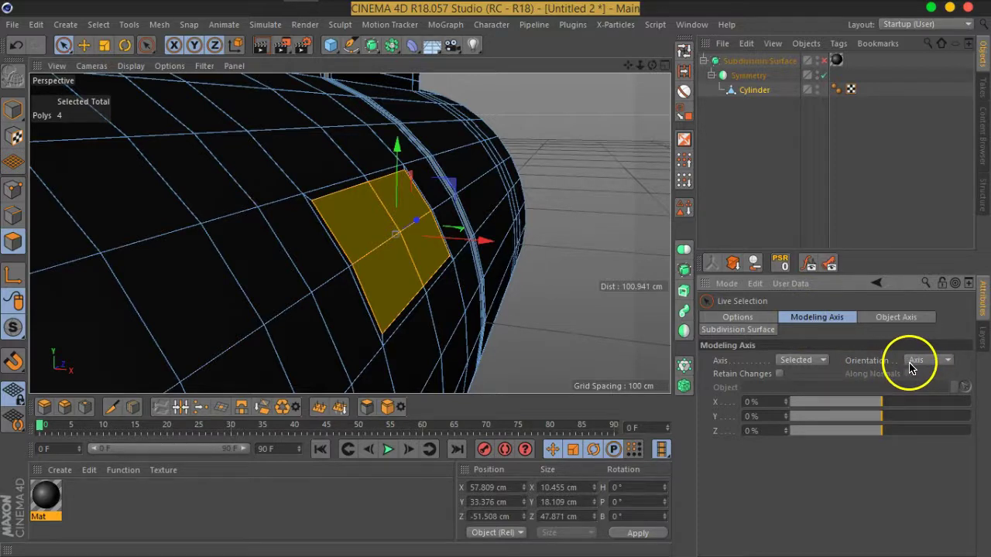
Try pushing the selected polygons outward along X, then undo the move
left_click_drag(522, 263, 521, 283, "alt")
left_click_drag(405, 239, 418, 246, "alt")
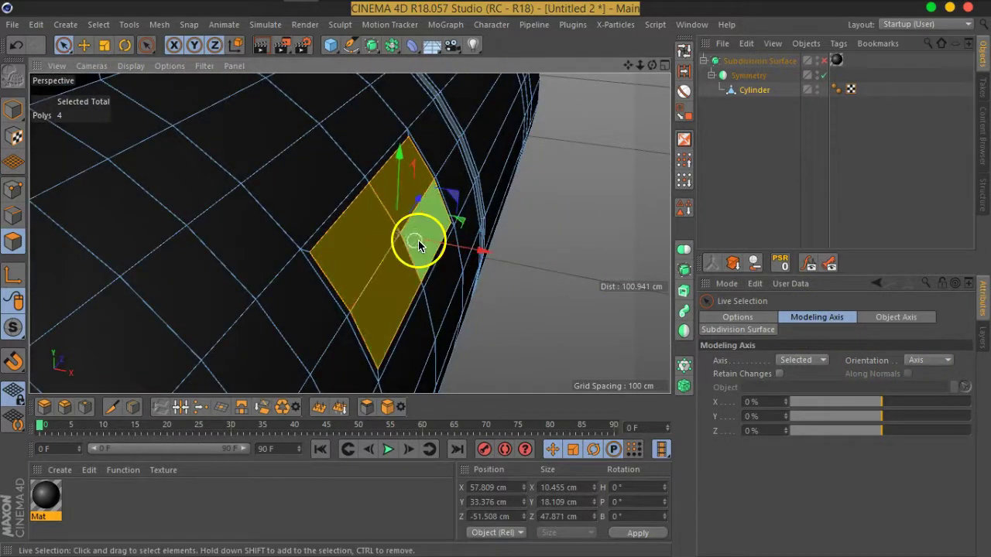
left_click_drag(479, 250, 532, 252)
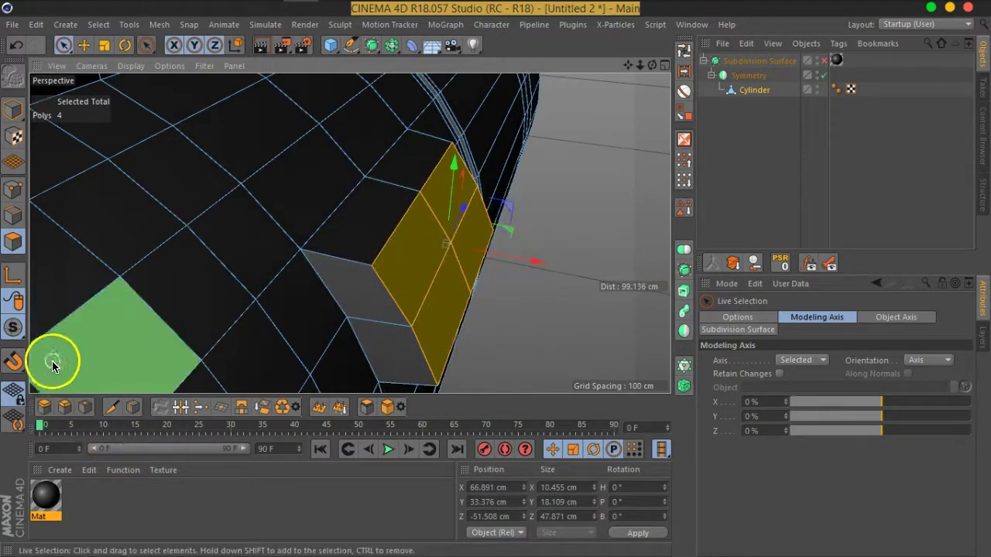
mouse_move(153, 339)
left_mouse_down("alt")
mouse_move(168, 310)
mouse_move(80, 381)
left_mouse_up("alt")
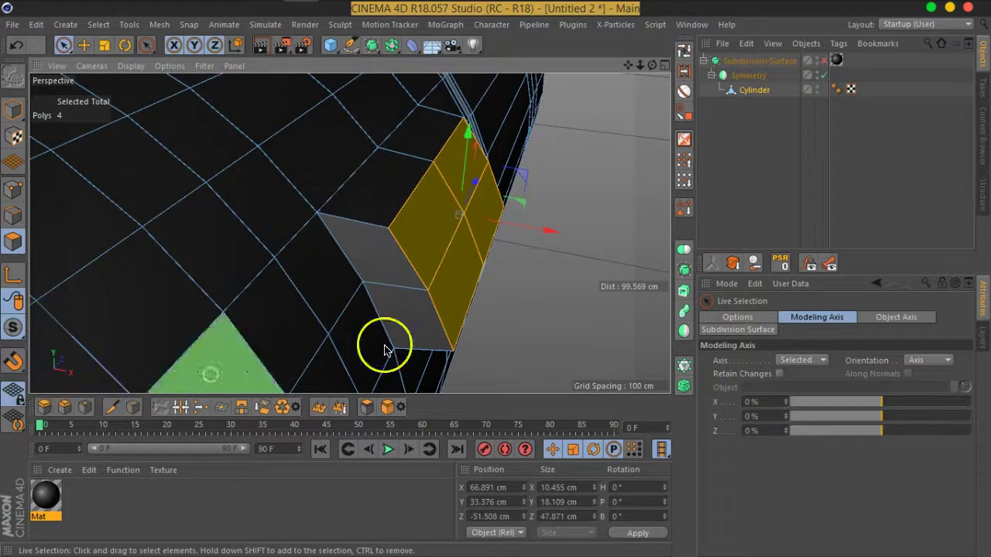
key("ctrl+z")
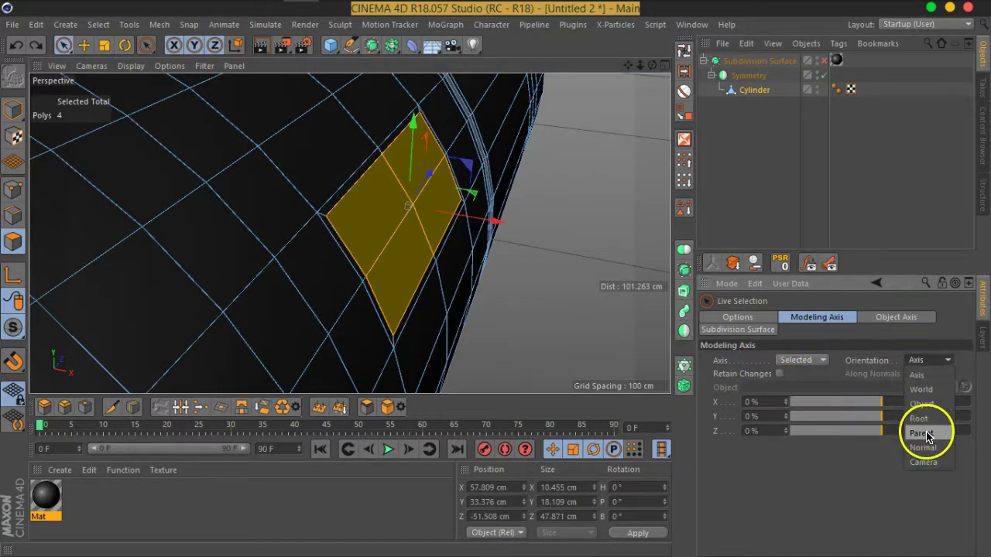
Set the modeling axis orientation to Axis after briefly trying Normal
left_click(931, 451)
mouse_move(422, 236)
left_mouse_down("alt")
mouse_move(421, 181)
mouse_move(519, 248)
mouse_move(376, 237)
mouse_move(474, 242)
mouse_move(496, 206)
mouse_move(294, 243)
mouse_move(385, 275)
left_mouse_up("alt")
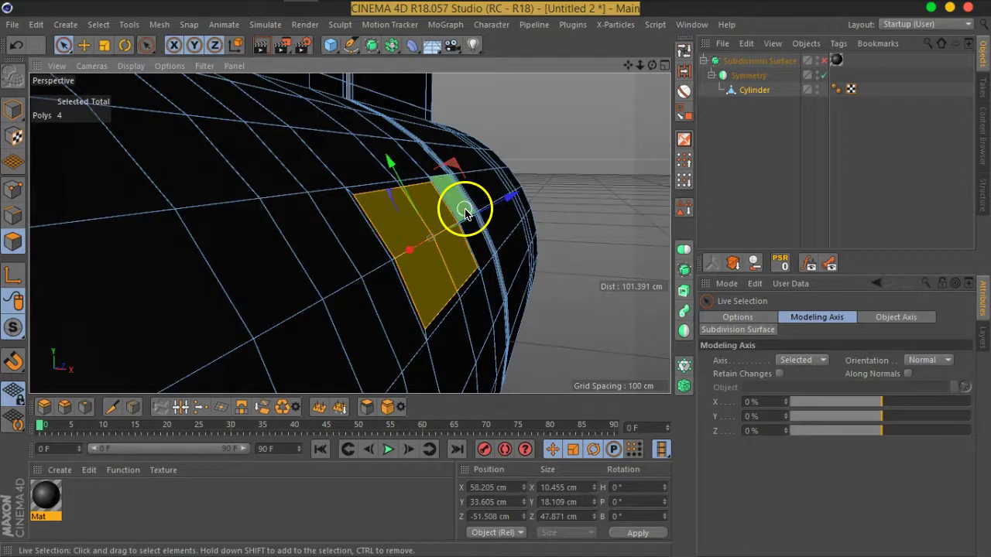
left_click_drag(465, 206, 453, 232, "alt")
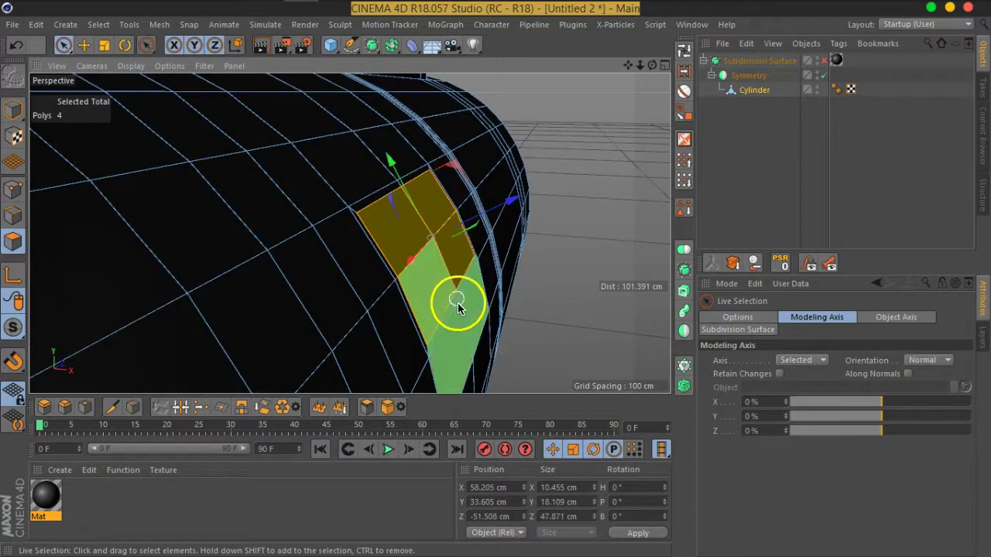
left_click(936, 363)
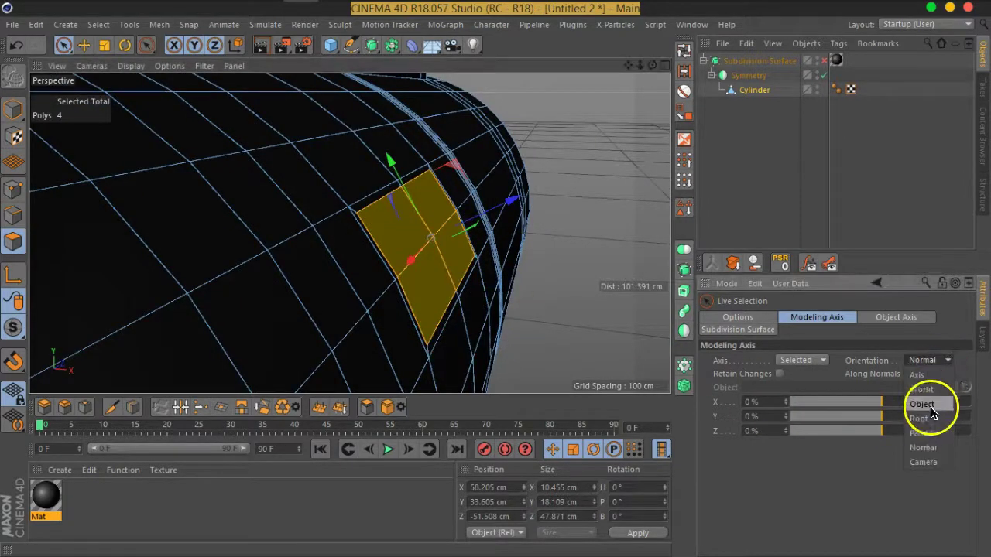
left_click(928, 378)
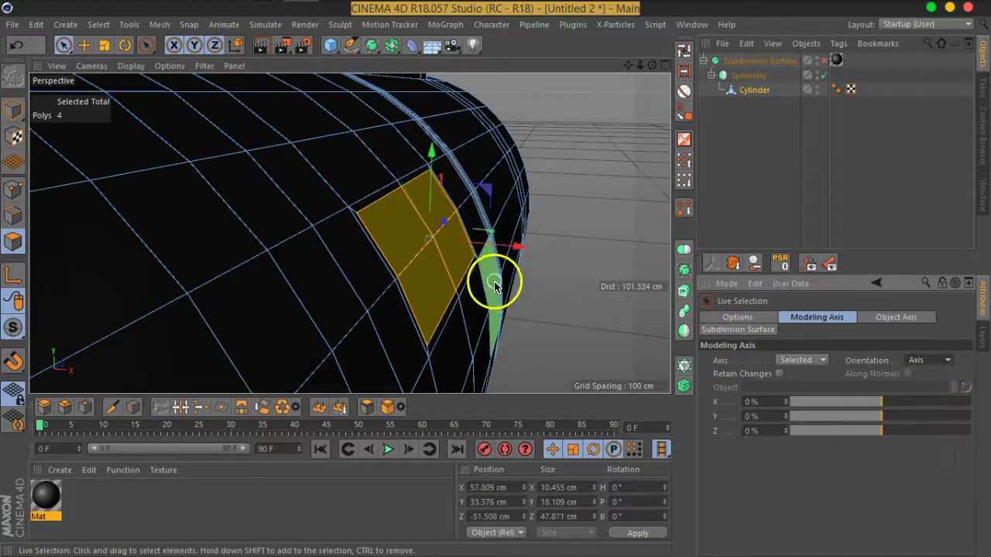
left_click_drag(495, 287, 485, 304, "alt")
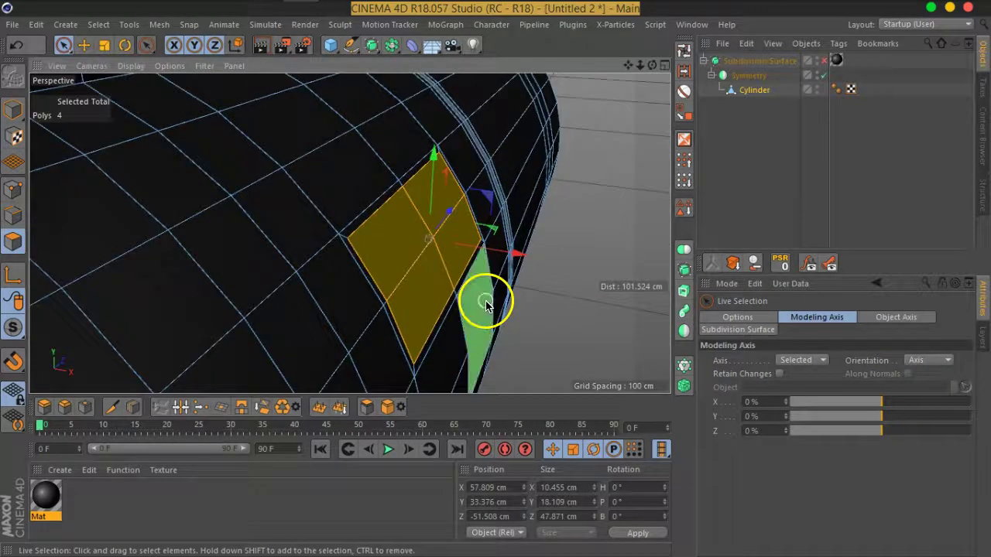
Scale the four polygons flat along X into a planar panel
left_click(103, 45)
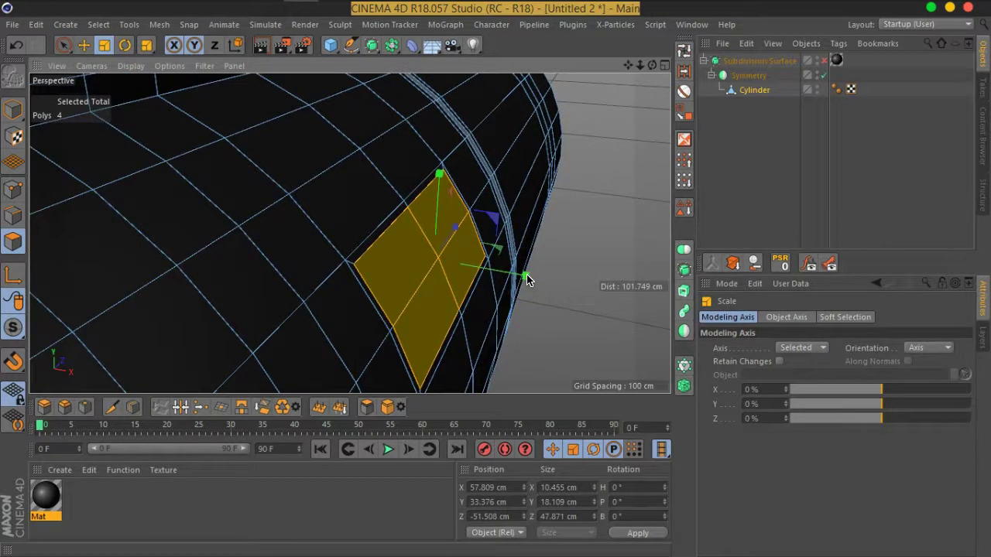
left_click_drag(519, 278, 465, 272)
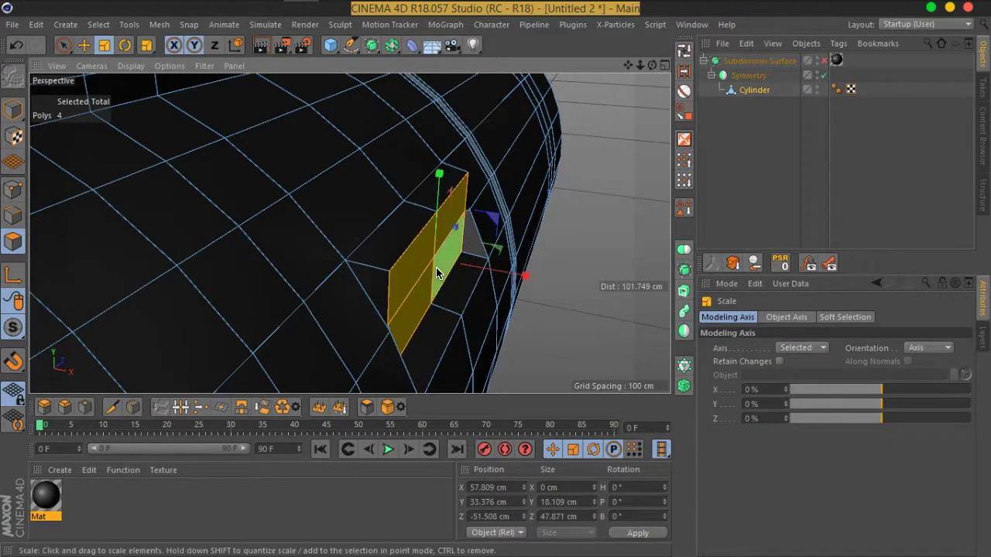
mouse_move(532, 287)
left_mouse_down("alt")
mouse_move(222, 235)
mouse_move(277, 302)
mouse_move(265, 321)
mouse_move(432, 259)
mouse_move(395, 277)
mouse_move(274, 266)
mouse_move(413, 235)
mouse_move(464, 259)
mouse_move(456, 264)
left_mouse_up("alt")
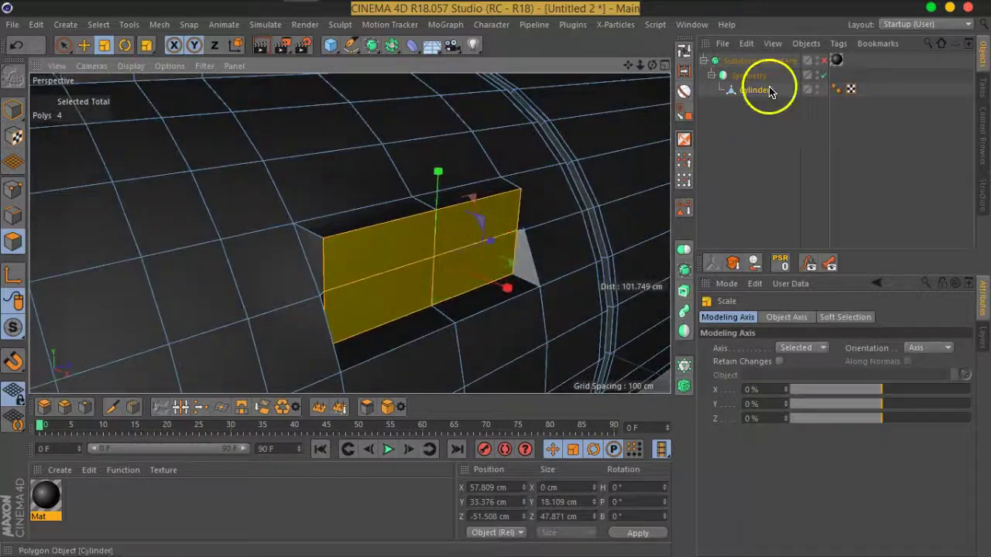
Re-enable subdivision smoothing and orbit to inspect the sides of the block
left_click(823, 61)
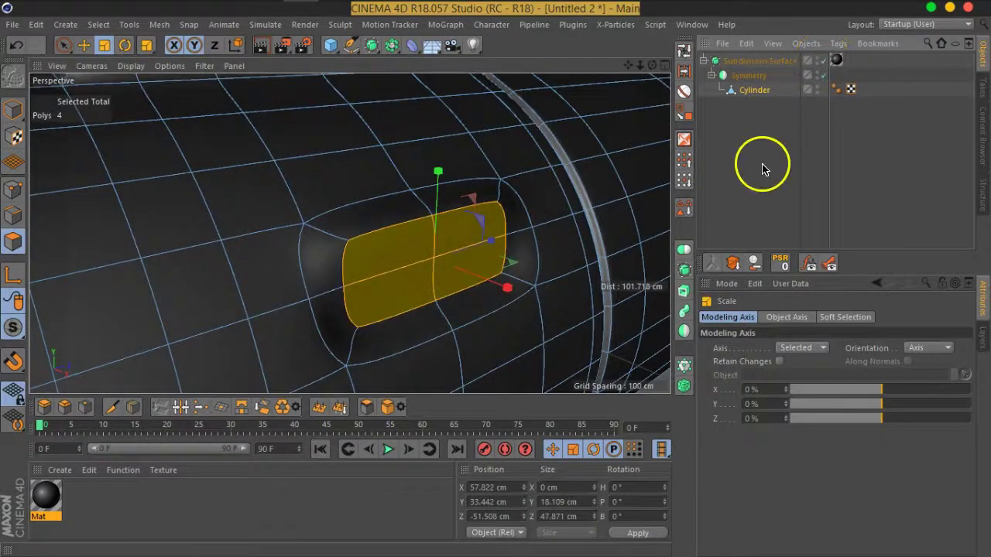
mouse_move(382, 296)
left_mouse_down("alt")
mouse_move(251, 272)
mouse_move(144, 235)
mouse_move(322, 265)
mouse_move(458, 256)
mouse_move(485, 354)
left_mouse_up("alt")
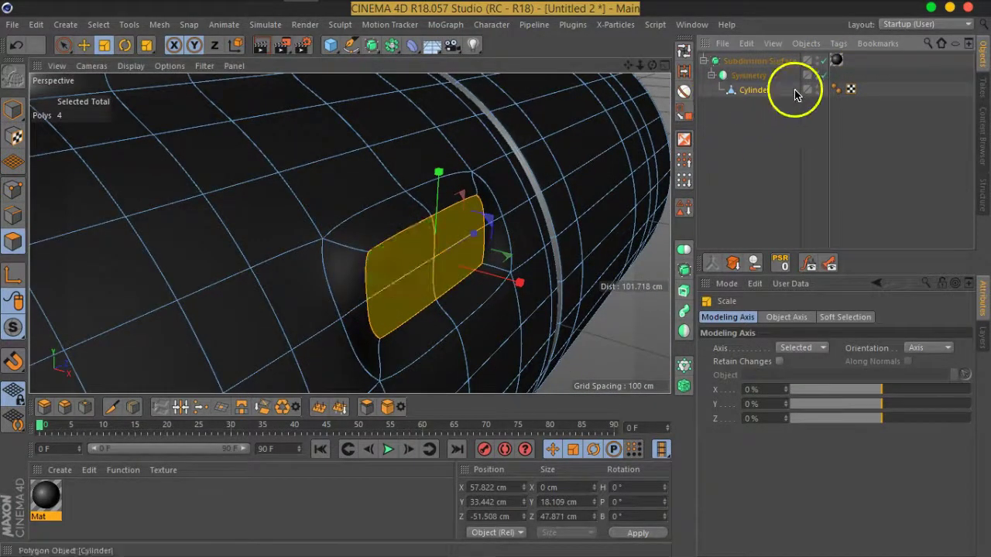
mouse_move(480, 279)
left_mouse_down("alt")
mouse_move(436, 287)
mouse_move(243, 223)
mouse_move(396, 253)
mouse_move(343, 281)
mouse_move(363, 253)
mouse_move(361, 288)
mouse_move(392, 305)
left_mouse_up("alt")
scroll(387, 260, "up", 2)
scroll(352, 268, "up", 1)
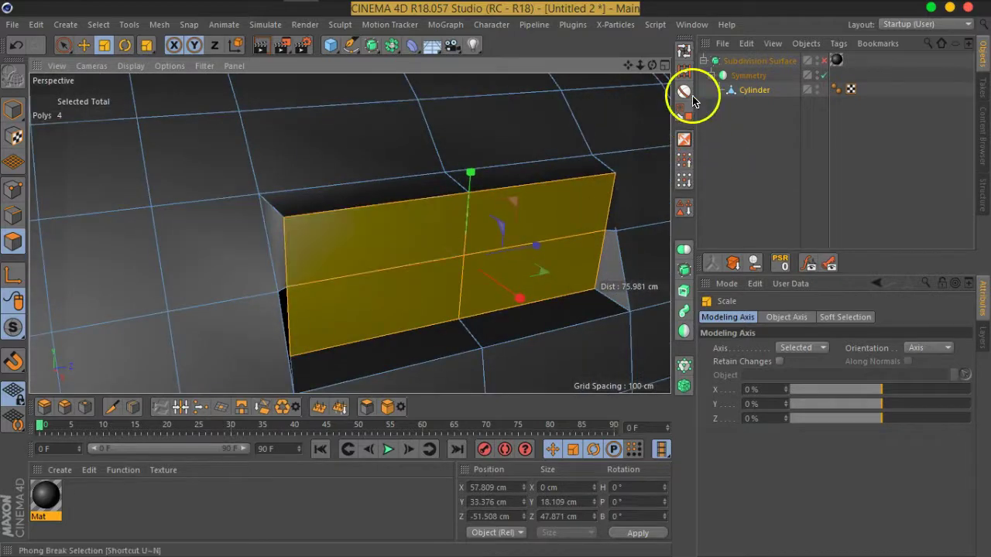
Undo the extruded block so the polygons lie flat on the cylinder again
right_click(144, 219)
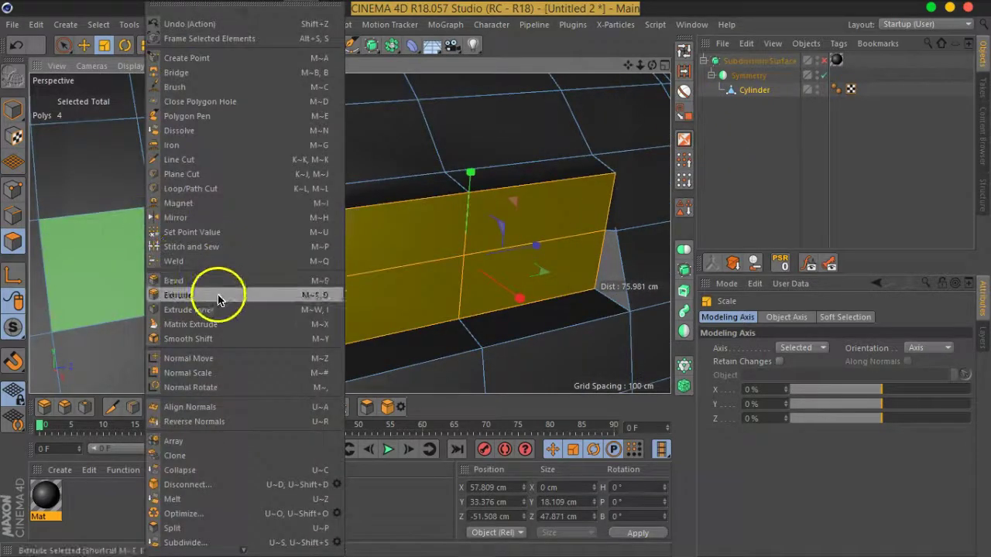
left_click(204, 188)
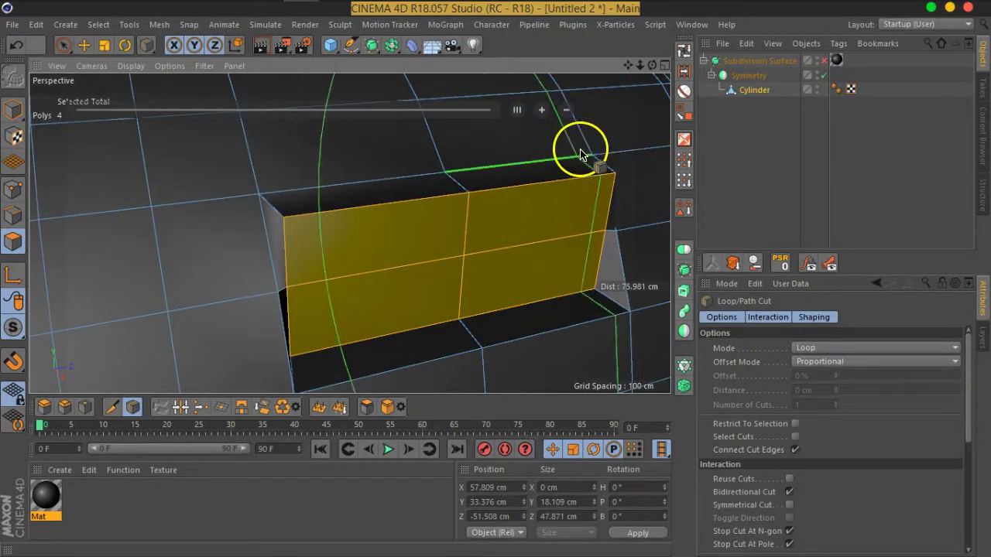
left_click_drag(301, 290, 216, 183, "alt")
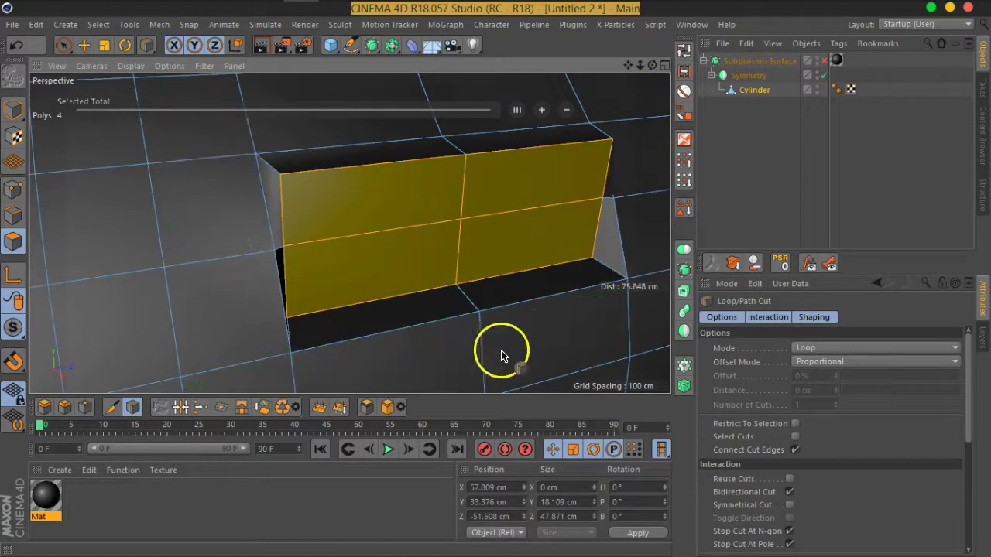
mouse_move(491, 297)
left_mouse_down("alt")
mouse_move(545, 297)
mouse_move(336, 267)
mouse_move(471, 255)
mouse_move(547, 261)
mouse_move(557, 286)
mouse_move(537, 290)
mouse_move(545, 293)
left_mouse_up("alt")
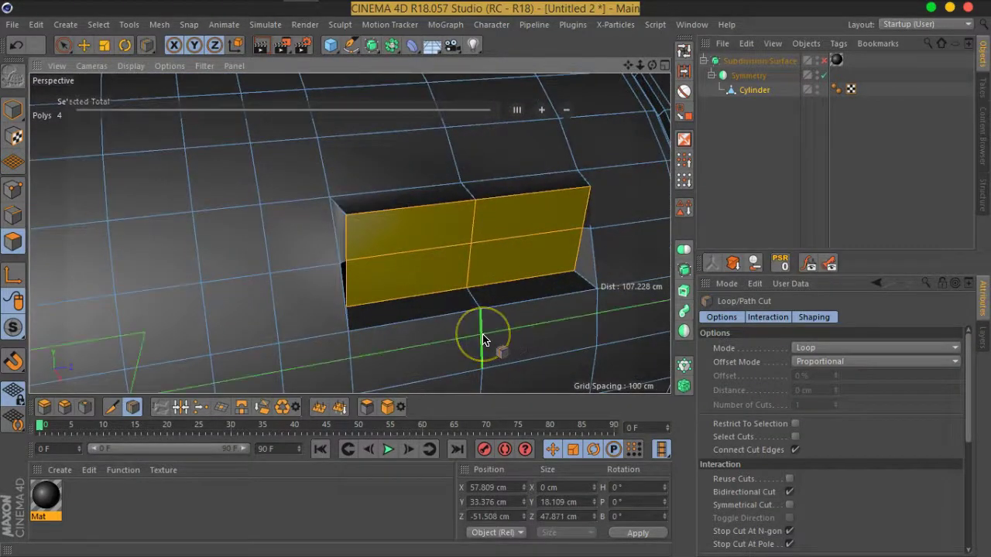
mouse_move(501, 322)
left_mouse_down("alt")
mouse_move(427, 308)
mouse_move(425, 294)
mouse_move(564, 299)
mouse_move(541, 308)
left_mouse_up("alt")
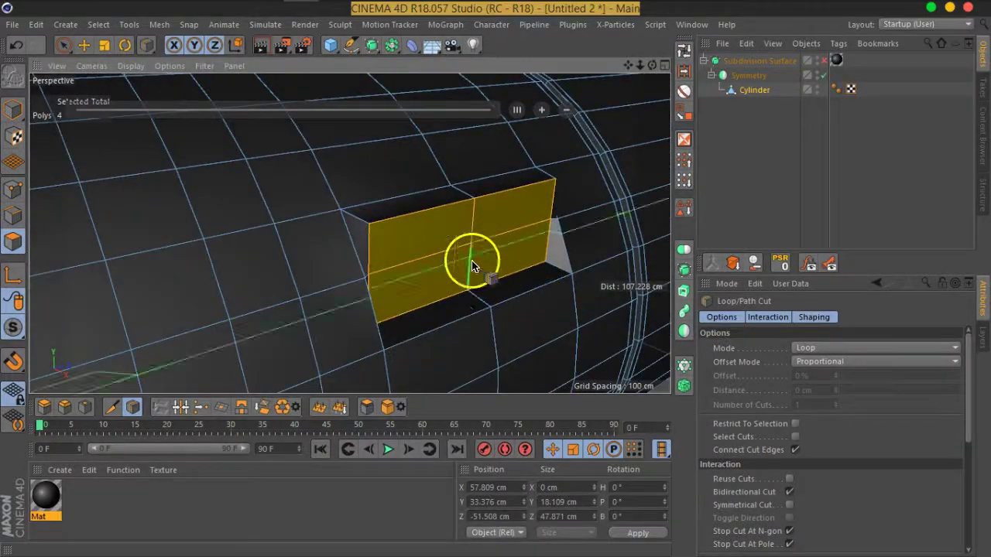
key("ctrl+z")
left_click(504, 262)
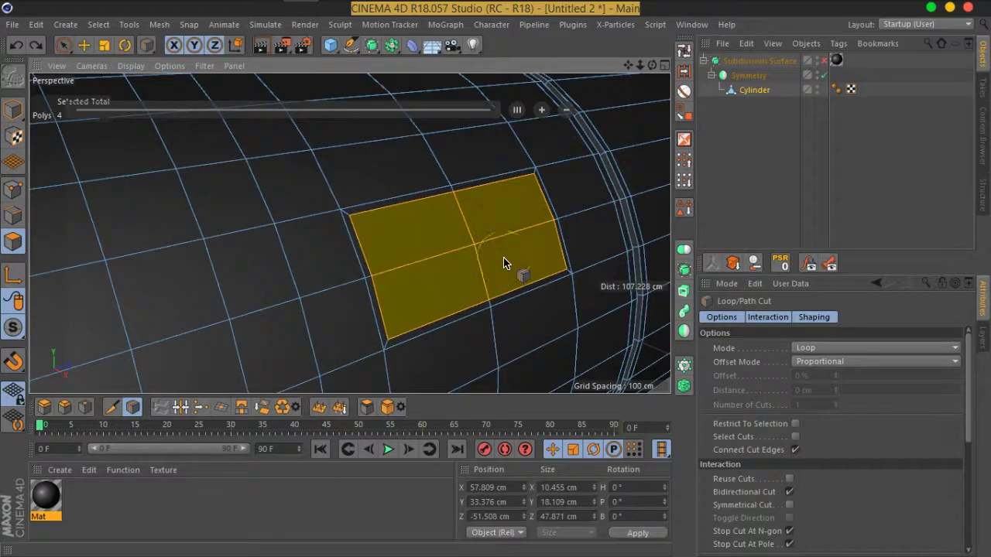
Inset the four polygons with Extrude Inner at a 0.9 cm offset
right_click(503, 263)
left_click(542, 308)
left_click_drag(542, 283, 500, 287)
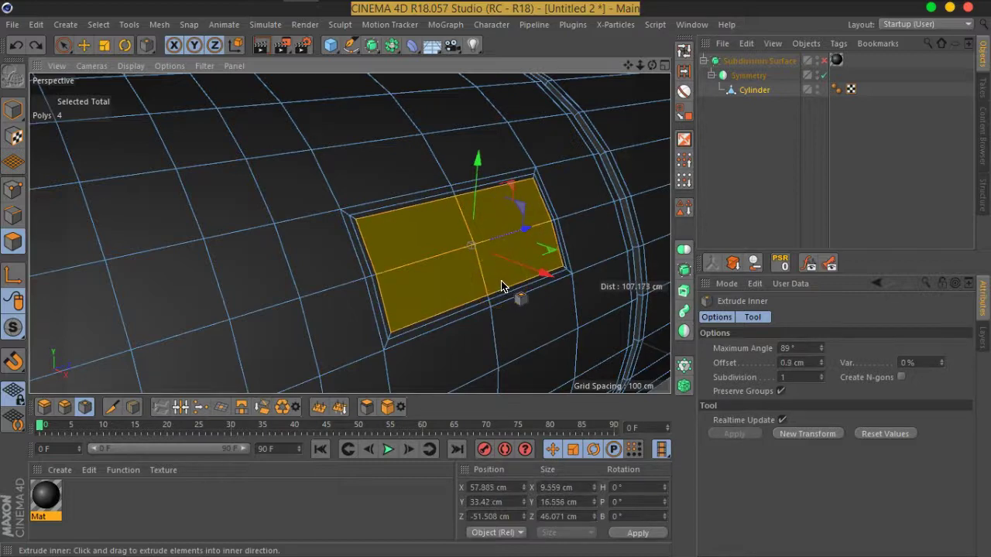
left_click_drag(392, 294, 456, 289, "alt")
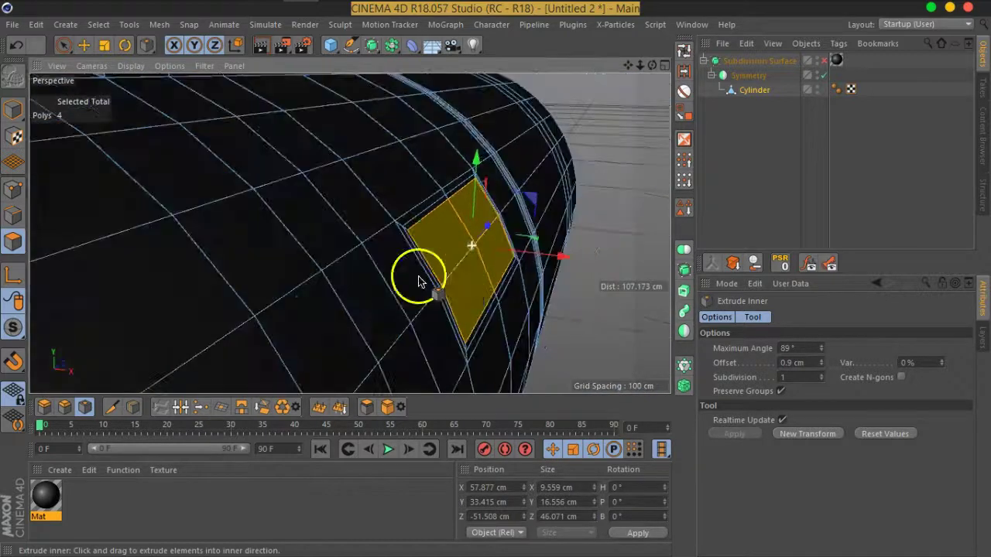
Scale the inset panel to 50% on X, making it 4.779 cm wide
left_click(104, 45)
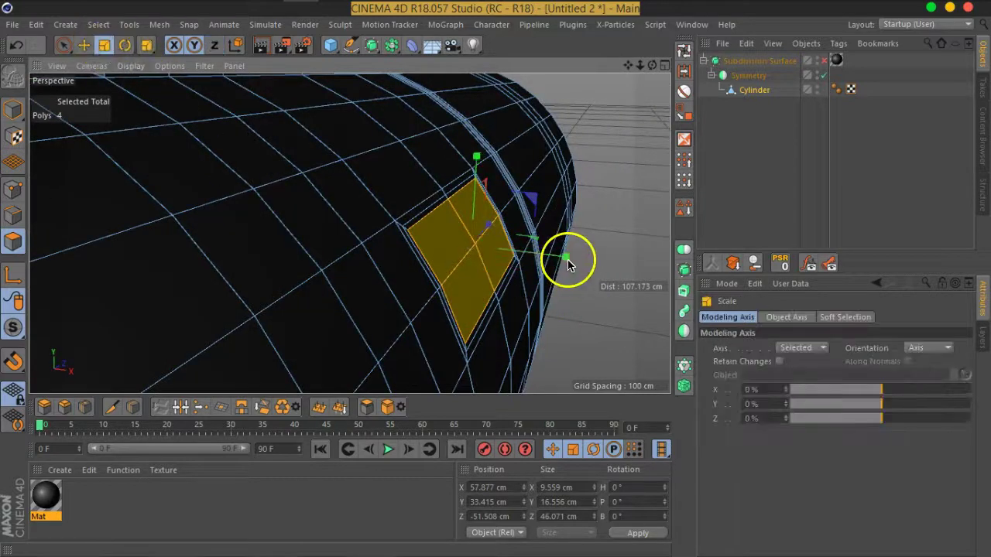
left_click_drag(537, 263, 517, 263)
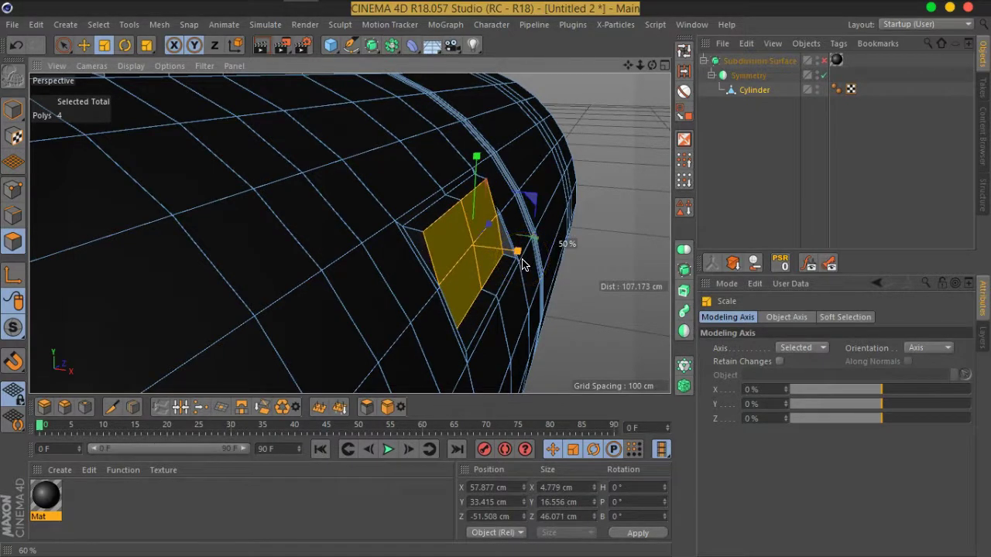
left_click(804, 126)
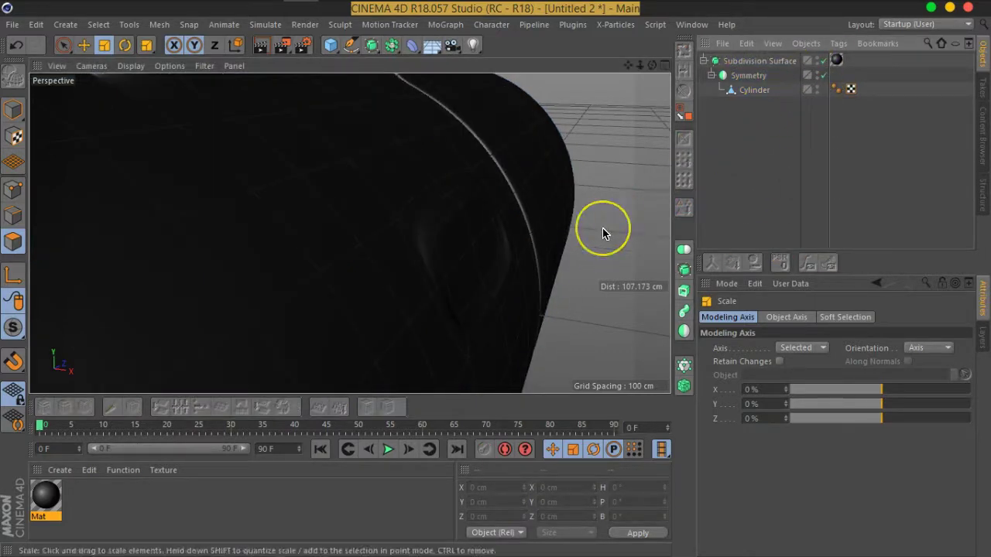
mouse_move(548, 257)
left_mouse_down("alt")
mouse_move(471, 251)
mouse_move(531, 243)
left_mouse_up("alt")
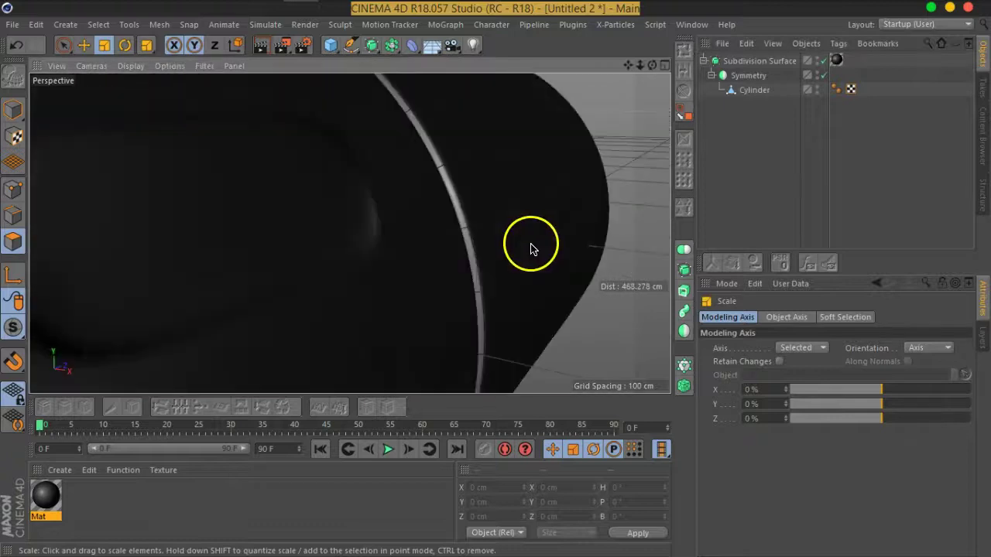
left_click(755, 91)
mouse_move(658, 140)
left_mouse_down("alt")
mouse_move(483, 195)
mouse_move(312, 206)
mouse_move(172, 194)
mouse_move(389, 221)
mouse_move(376, 239)
left_mouse_up("alt")
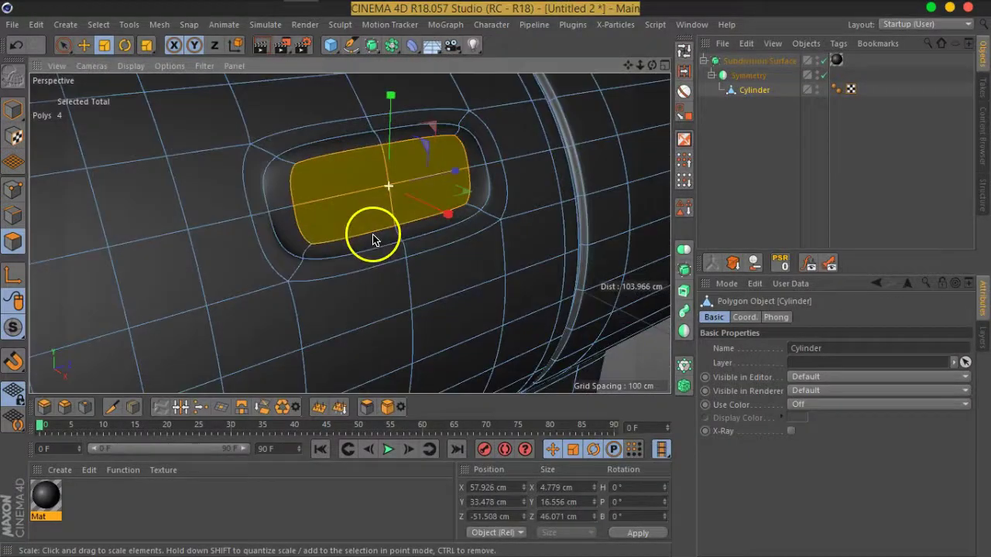
Add a second 0.32 cm Extrude Inner inset, shrinking the panel to 4.601 cm wide
left_click(821, 63)
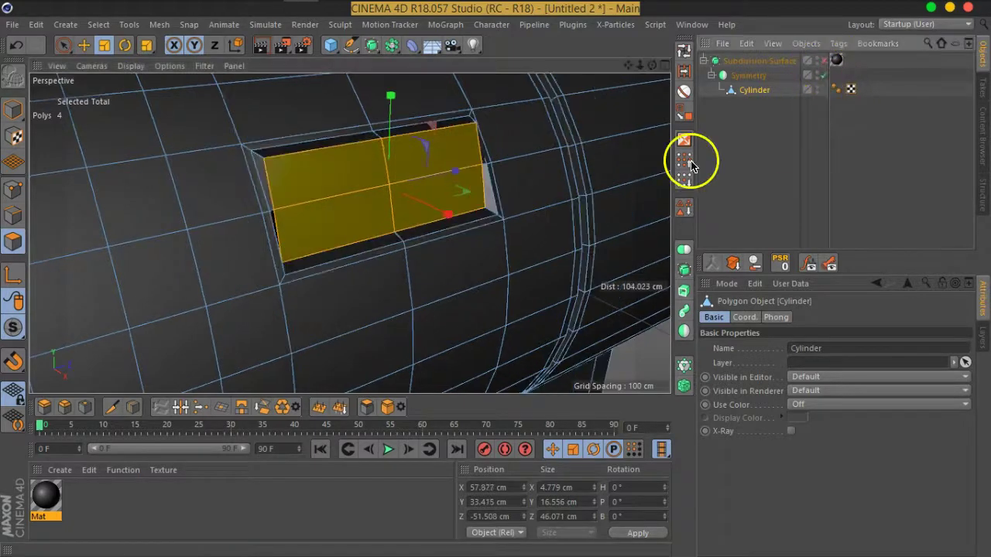
mouse_move(451, 228)
left_mouse_down("alt")
mouse_move(260, 207)
mouse_move(411, 210)
mouse_move(472, 223)
mouse_move(367, 227)
mouse_move(402, 300)
left_mouse_up("alt")
right_click(391, 288)
left_click(460, 310)
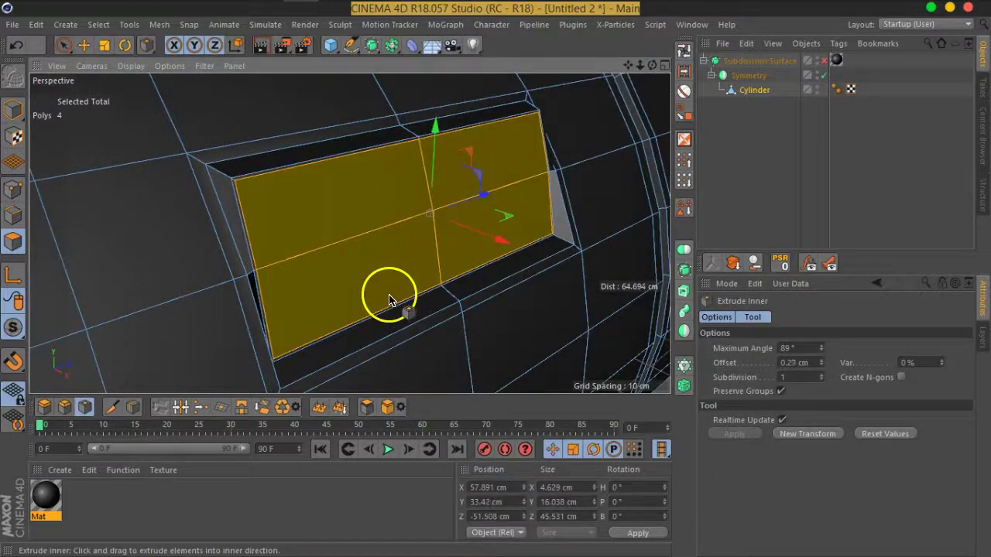
left_click(825, 61)
mouse_move(584, 261)
left_mouse_down("alt")
mouse_move(372, 232)
mouse_move(531, 243)
mouse_move(548, 261)
left_mouse_up("alt")
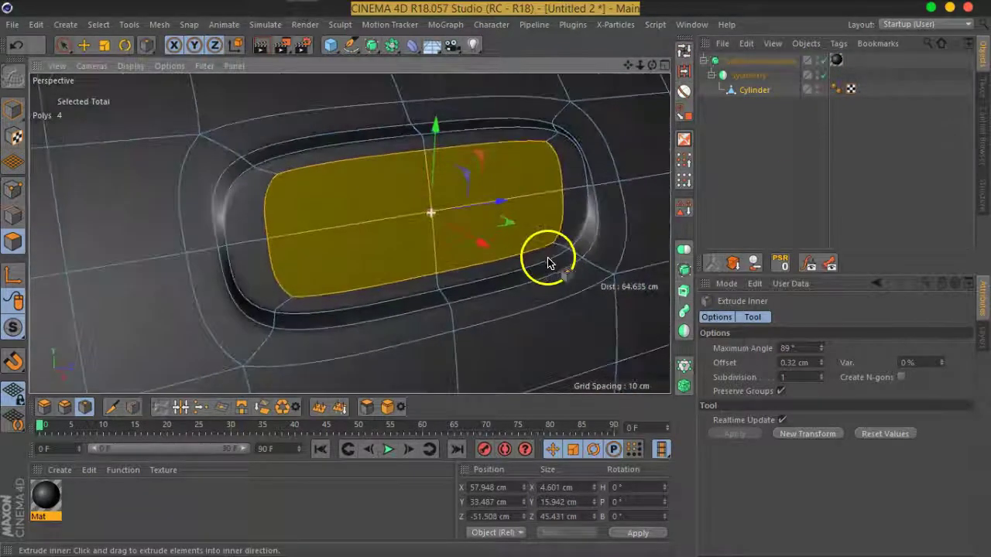
left_click(824, 62)
mouse_move(398, 210)
left_mouse_down("alt")
mouse_move(410, 215)
mouse_move(292, 214)
mouse_move(409, 210)
left_mouse_up("alt")
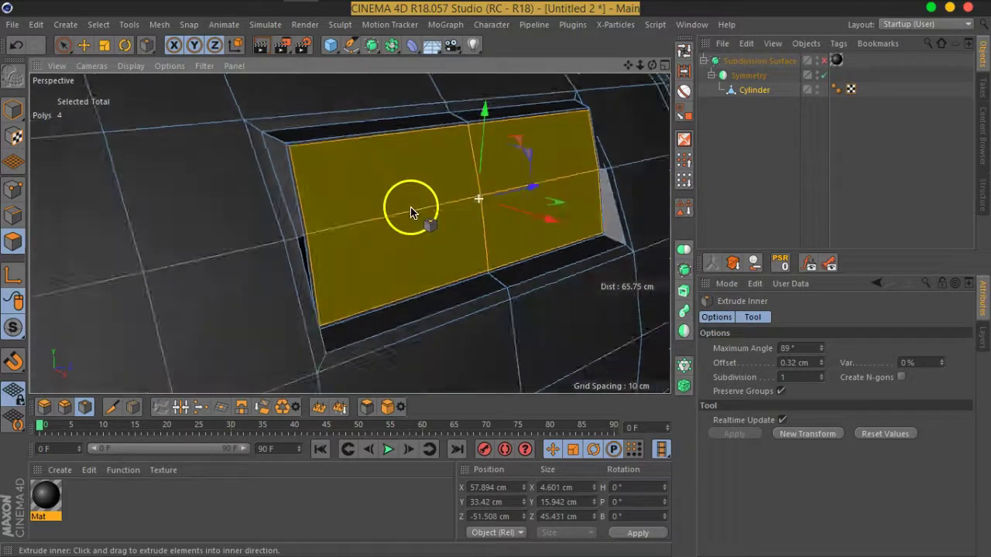
Add a loop cut at 65.768% offset along the recess border and inspect it smoothed
right_click(422, 314)
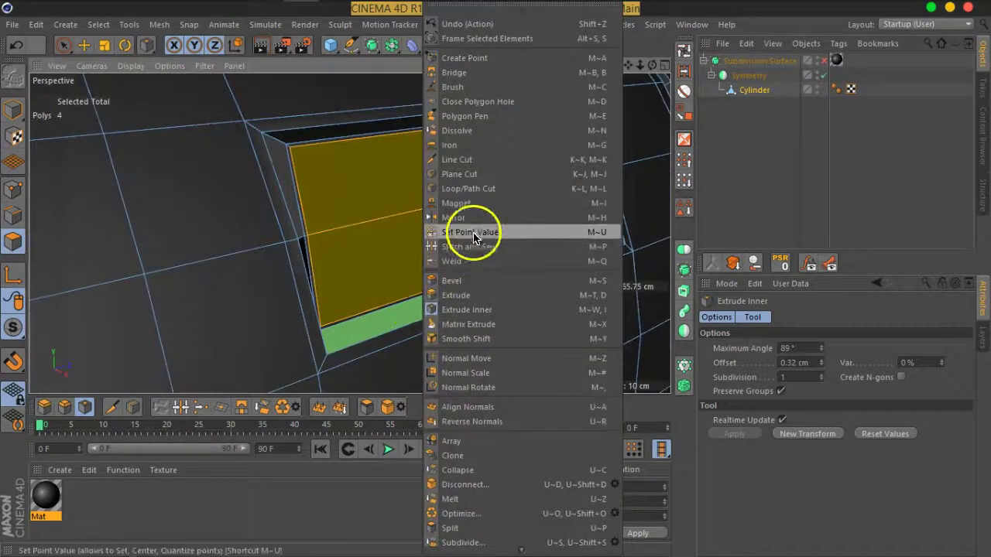
left_click(478, 192)
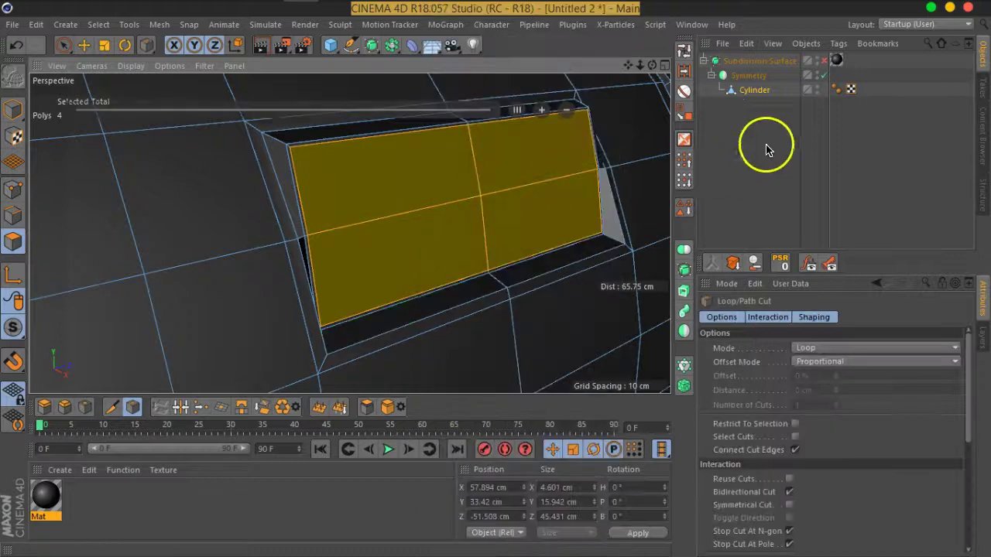
left_click(824, 61)
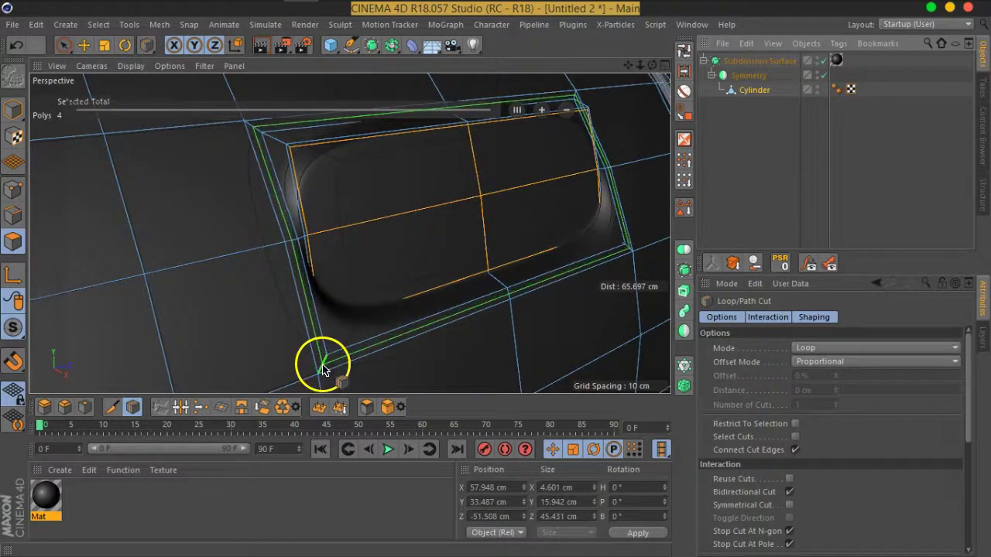
left_click(322, 375)
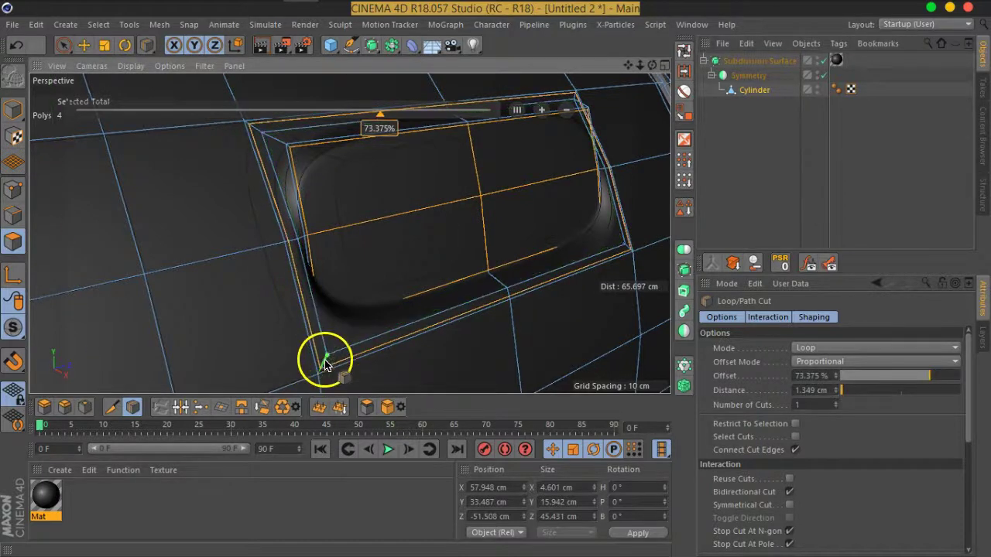
scroll(325, 364, "up", 3)
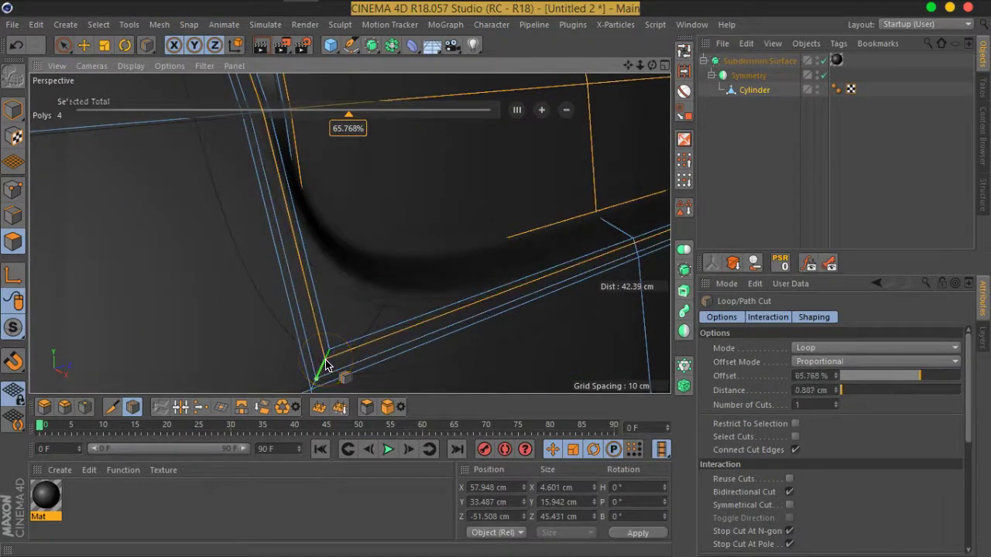
scroll(329, 298, "down", 5)
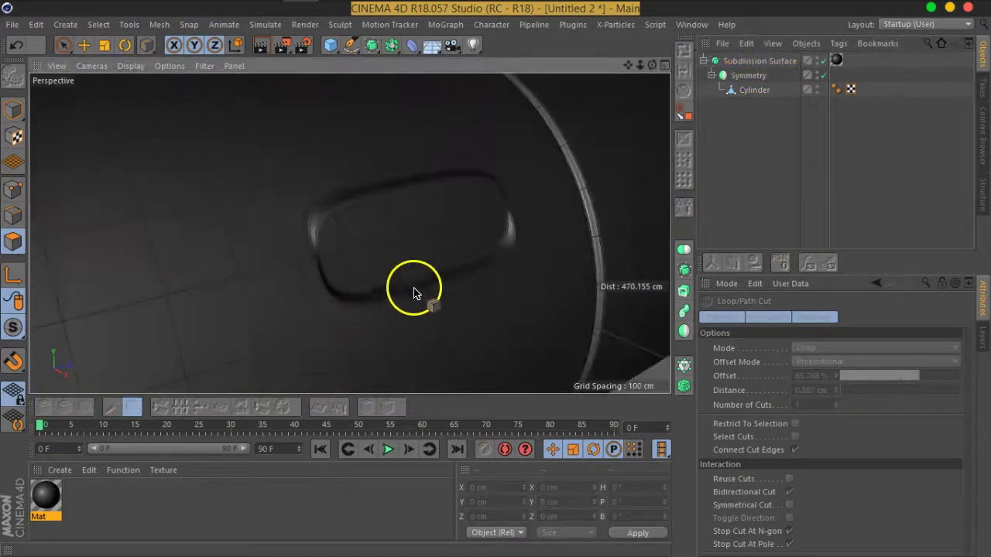
left_click_drag(414, 293, 404, 253, "alt")
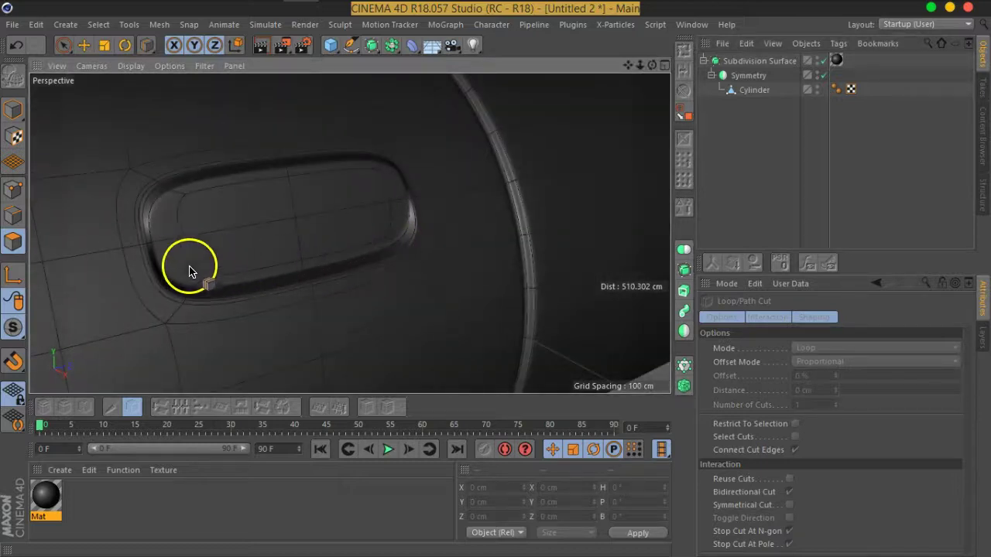
Disable the Subdivision Surface and reselect the Cylinder to view the recessed panel's raw mesh
left_click(753, 91)
mouse_move(477, 272)
left_mouse_down("alt")
mouse_move(418, 235)
mouse_move(514, 228)
mouse_move(498, 235)
mouse_move(426, 221)
left_mouse_up("alt")
left_click(754, 90)
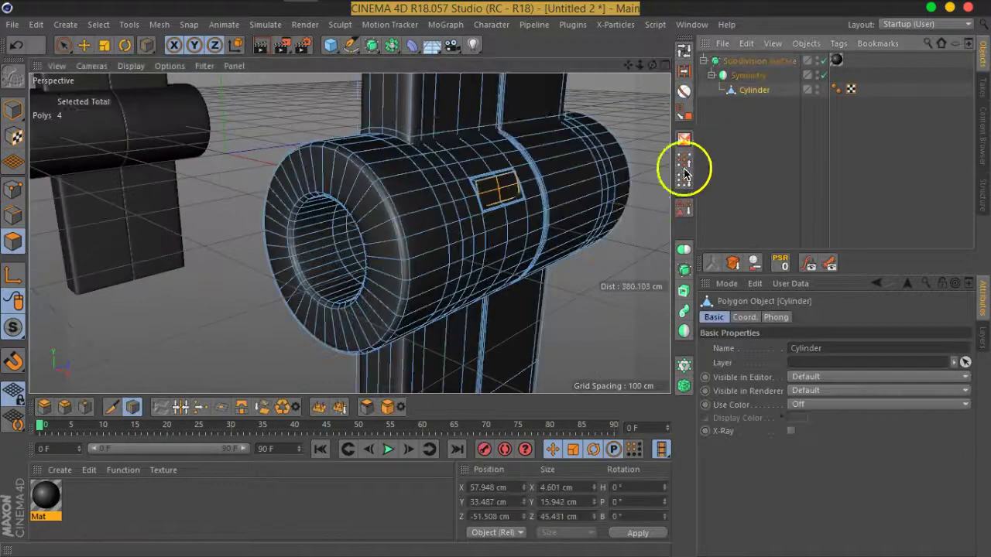
left_click(755, 61)
mouse_move(612, 246)
left_mouse_down("alt")
mouse_move(531, 251)
mouse_move(593, 257)
mouse_move(566, 230)
mouse_move(515, 208)
mouse_move(481, 215)
left_mouse_up("alt")
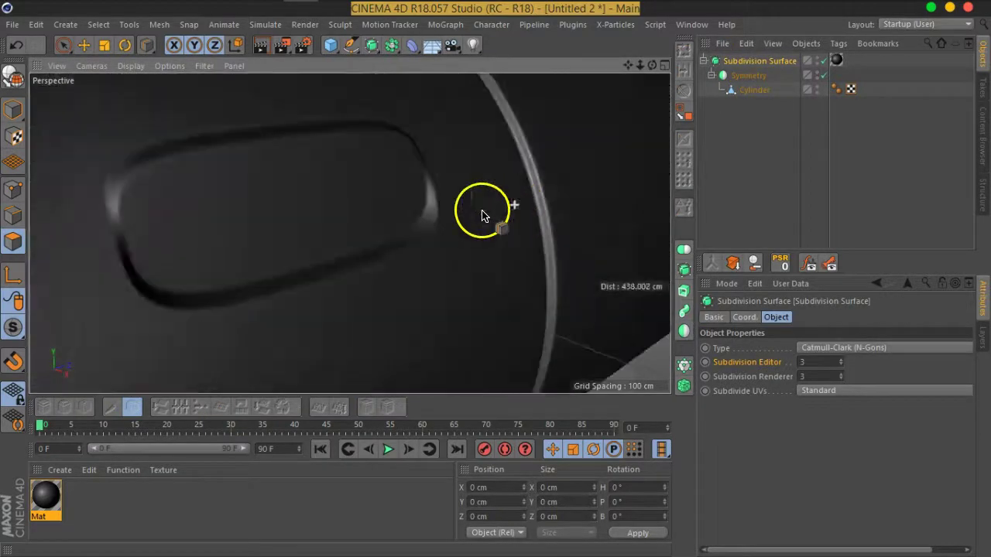
left_click(755, 92)
left_click(802, 63)
left_click(824, 62)
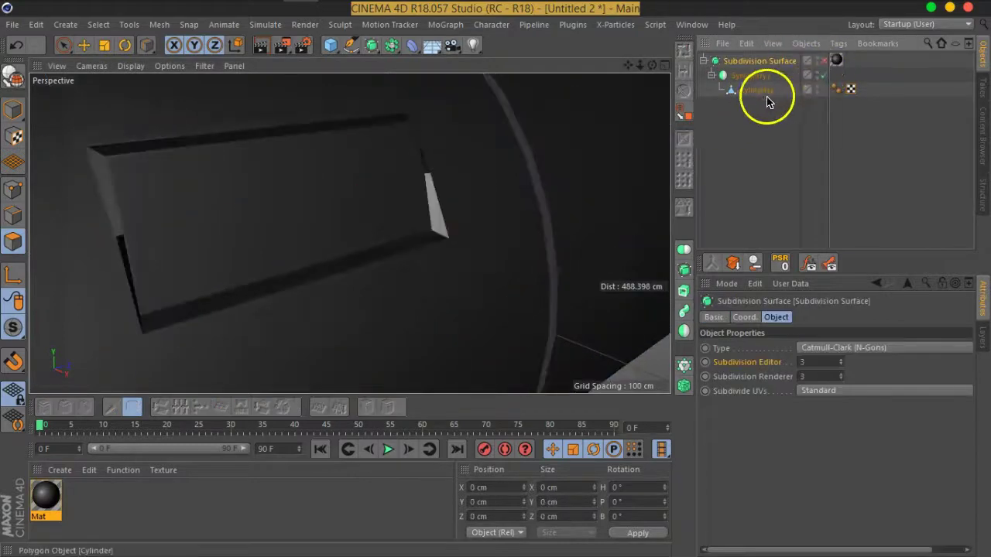
left_click(754, 90)
mouse_move(242, 270)
left_mouse_down("alt")
mouse_move(270, 288)
mouse_move(221, 309)
mouse_move(75, 274)
mouse_move(270, 250)
mouse_move(292, 284)
mouse_move(270, 208)
mouse_move(392, 237)
mouse_move(336, 230)
mouse_move(407, 299)
mouse_move(425, 244)
mouse_move(382, 215)
mouse_move(387, 199)
mouse_move(401, 199)
left_mouse_up("alt")
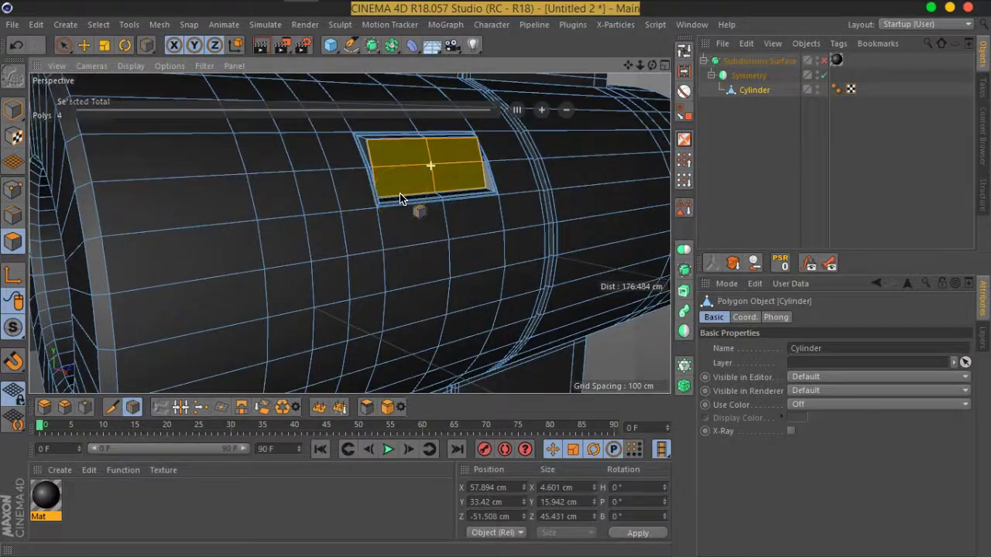
Paint-select six polygons on the body and inset them 1.3 cm with Extrude Inner
left_click(65, 51)
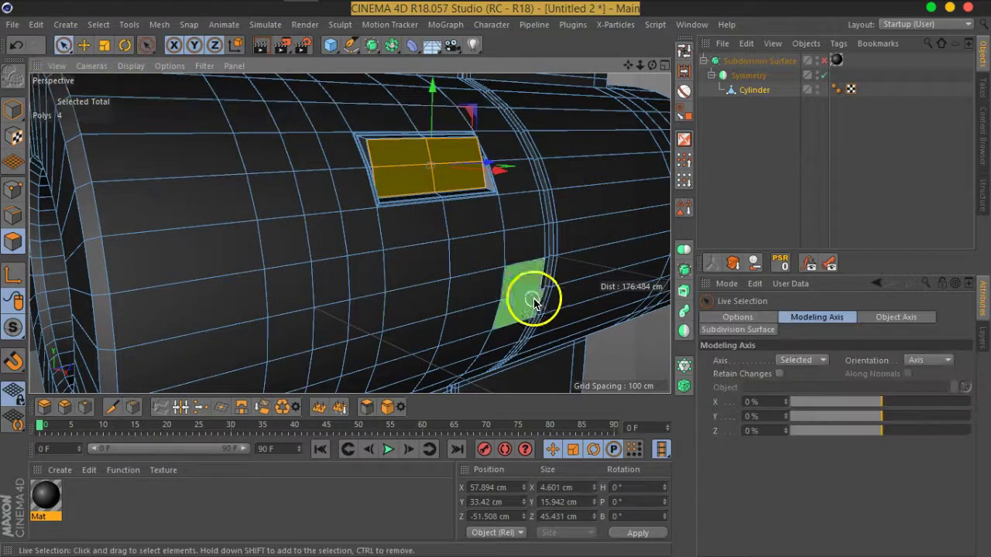
left_click_drag(480, 276, 440, 290)
mouse_move(374, 297)
left_mouse_down("alt")
mouse_move(310, 288)
mouse_move(405, 296)
mouse_move(398, 307)
mouse_move(416, 270)
mouse_move(462, 263)
mouse_move(400, 266)
mouse_move(396, 290)
left_mouse_up("alt")
scroll(404, 309, "up", 2)
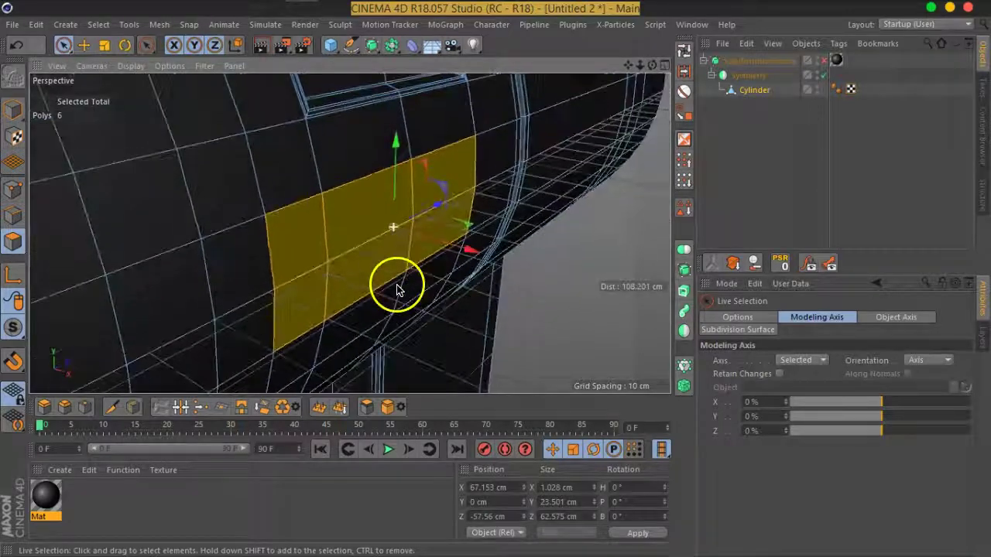
right_click(397, 289)
left_click(449, 310)
left_click_drag(571, 312, 559, 317)
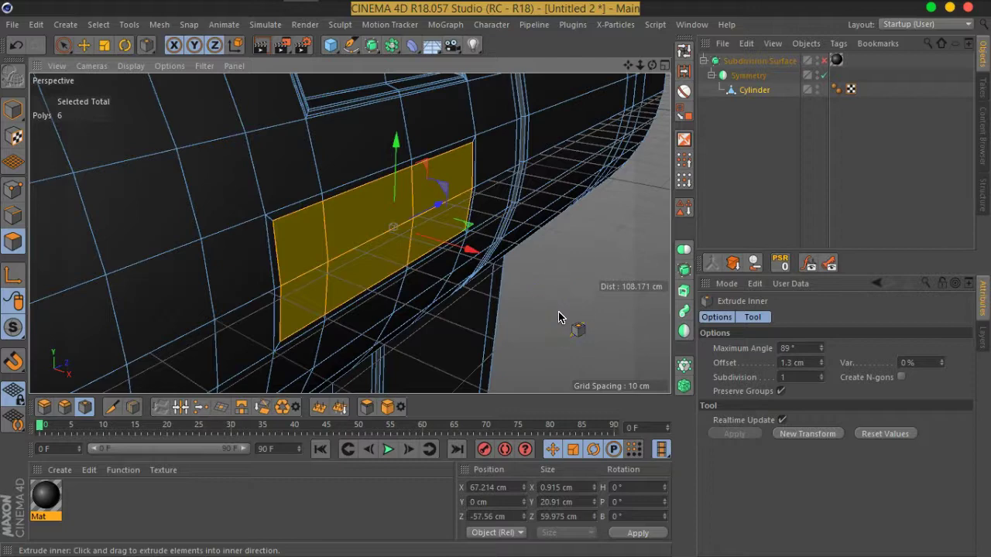
Extrude the six inset polygons inward by about -7 cm to form a deep recess
mouse_move(559, 317)
left_mouse_down("alt")
mouse_move(347, 287)
mouse_move(542, 274)
mouse_move(583, 288)
mouse_move(436, 271)
left_mouse_up("alt")
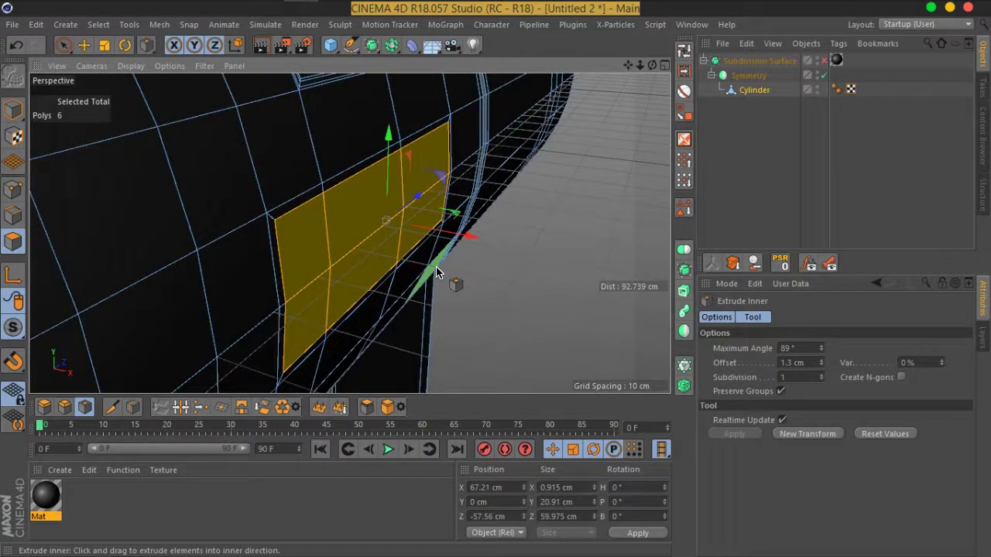
mouse_move(436, 271)
left_mouse_down("alt")
mouse_move(465, 287)
mouse_move(376, 284)
mouse_move(454, 299)
mouse_move(388, 277)
left_mouse_up("alt")
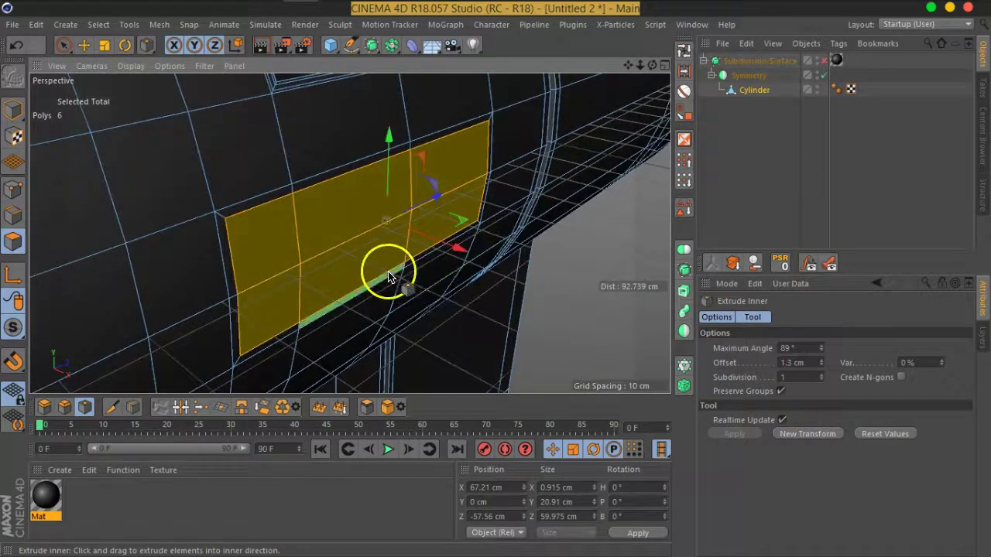
right_click(389, 277)
left_click(426, 293)
mouse_move(563, 322)
left_mouse_down()
mouse_move(504, 303)
mouse_move(276, 279)
mouse_move(75, 284)
left_mouse_up()
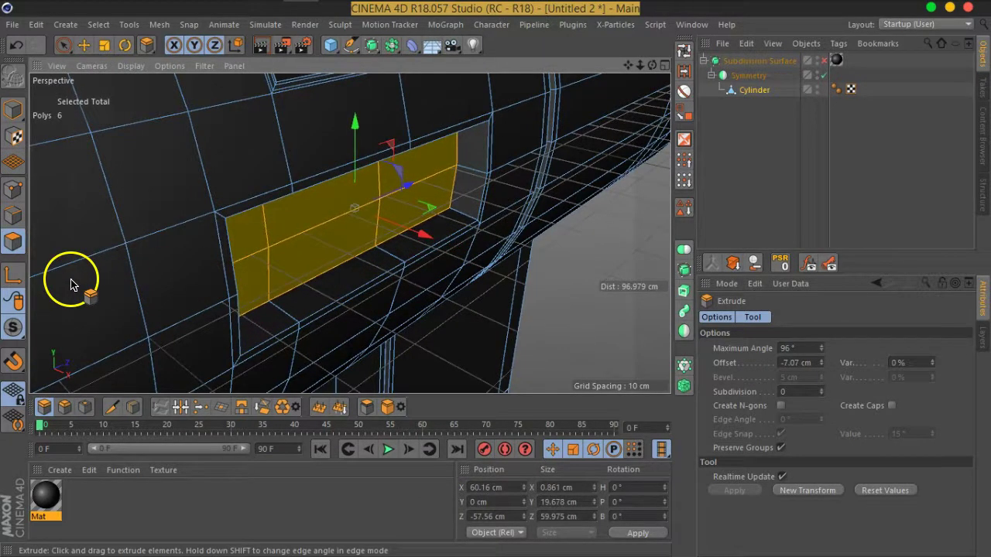
Select four polygons inside the recess, extrude them outward 2.8 cm, then reselect the right two
mouse_move(365, 310)
left_mouse_down("alt")
mouse_move(232, 287)
mouse_move(250, 284)
left_mouse_up("alt")
left_click(219, 204)
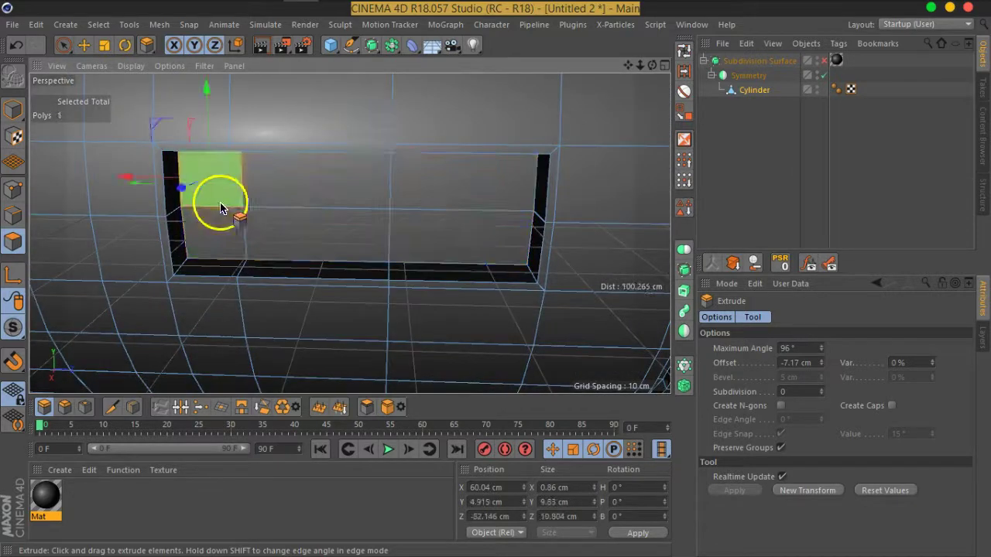
left_click(287, 188, "shift")
left_click(299, 234, "shift")
mouse_move(436, 274)
left_mouse_down("alt")
mouse_move(294, 264)
mouse_move(333, 260)
left_mouse_up("alt")
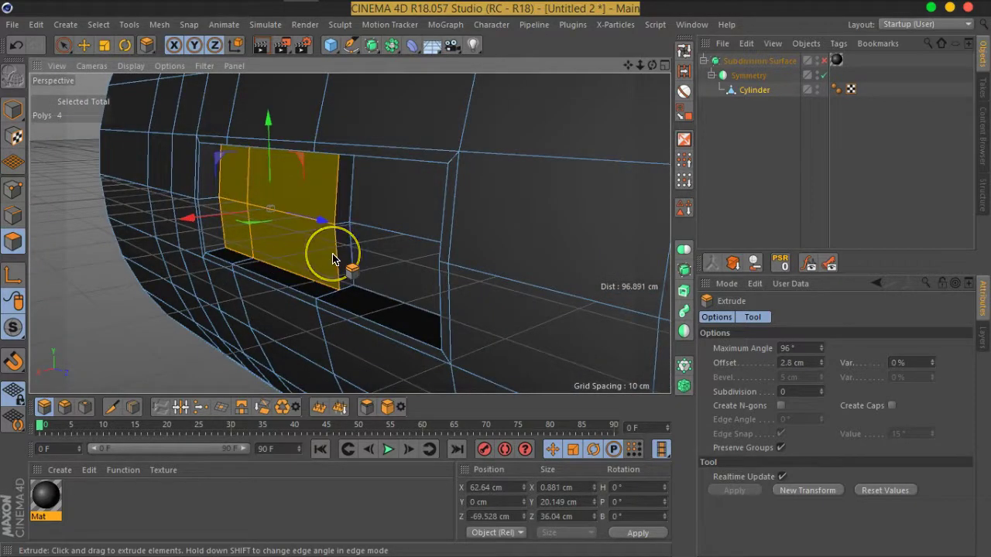
mouse_move(333, 259)
left_mouse_down()
mouse_move(320, 288)
mouse_move(171, 233)
mouse_move(294, 305)
mouse_move(487, 277)
mouse_move(426, 310)
mouse_move(413, 215)
mouse_move(425, 282)
mouse_move(283, 261)
mouse_move(454, 295)
mouse_move(483, 281)
mouse_move(455, 274)
mouse_move(383, 316)
mouse_move(266, 284)
mouse_move(491, 277)
mouse_move(514, 295)
left_mouse_up()
left_click(412, 269)
left_click(387, 222, "shift")
left_click(713, 170)
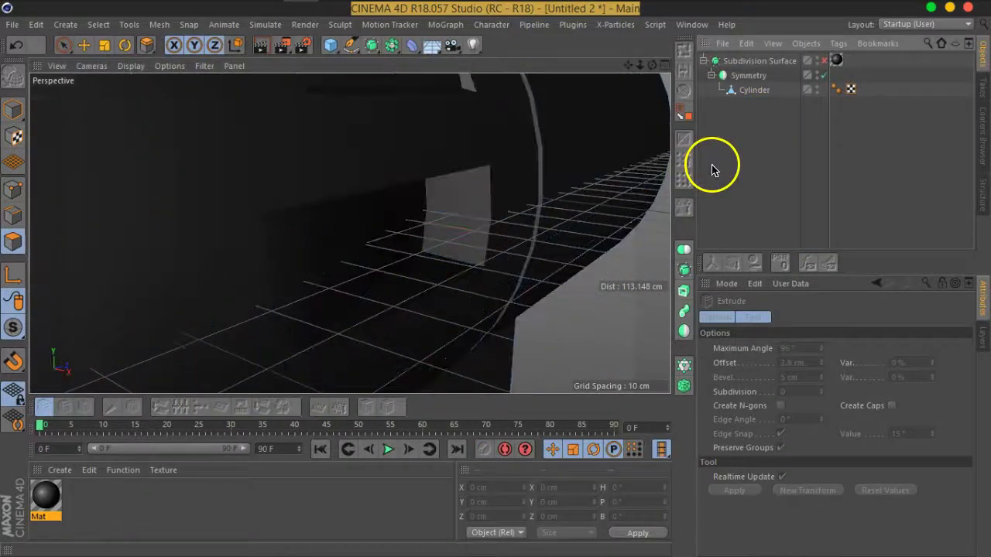
left_click(823, 62)
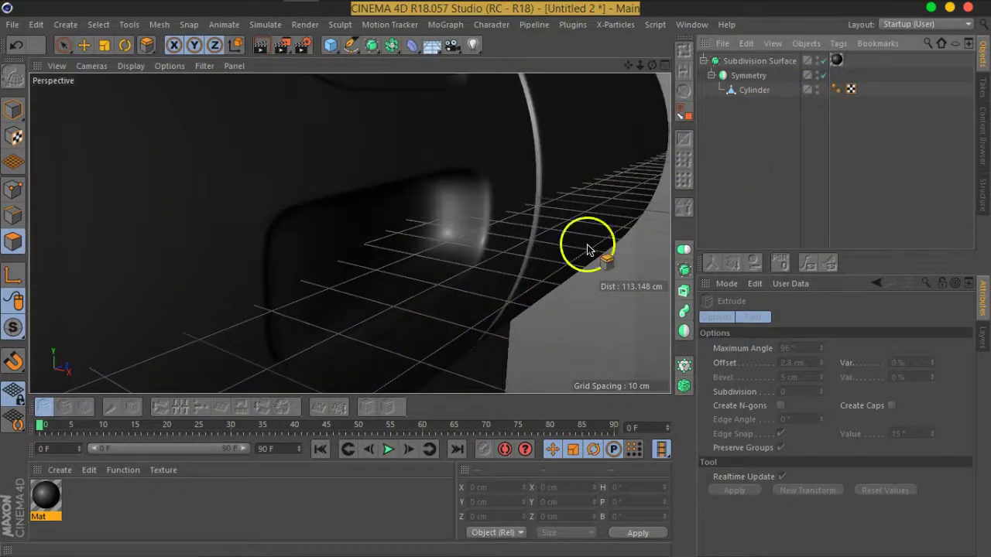
scroll(387, 287, "down", 5)
mouse_move(387, 287)
left_mouse_down("alt")
mouse_move(332, 276)
mouse_move(341, 277)
left_mouse_up("alt")
mouse_move(264, 252)
left_mouse_down("alt")
mouse_move(227, 250)
mouse_move(487, 230)
mouse_move(349, 230)
mouse_move(326, 234)
mouse_move(580, 224)
mouse_move(465, 226)
left_mouse_up("alt")
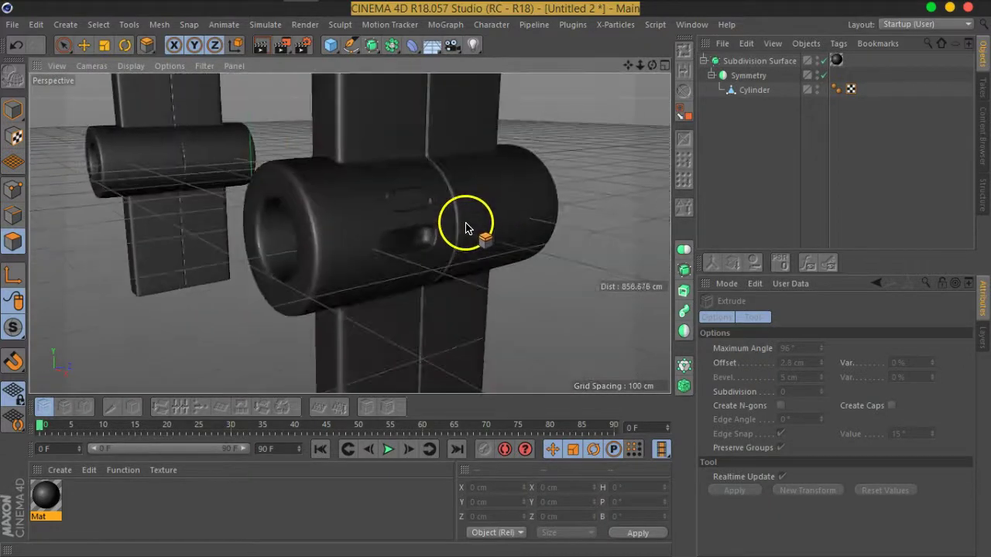
scroll(466, 227, "up", 3)
left_click_drag(299, 291, 416, 264, "alt")
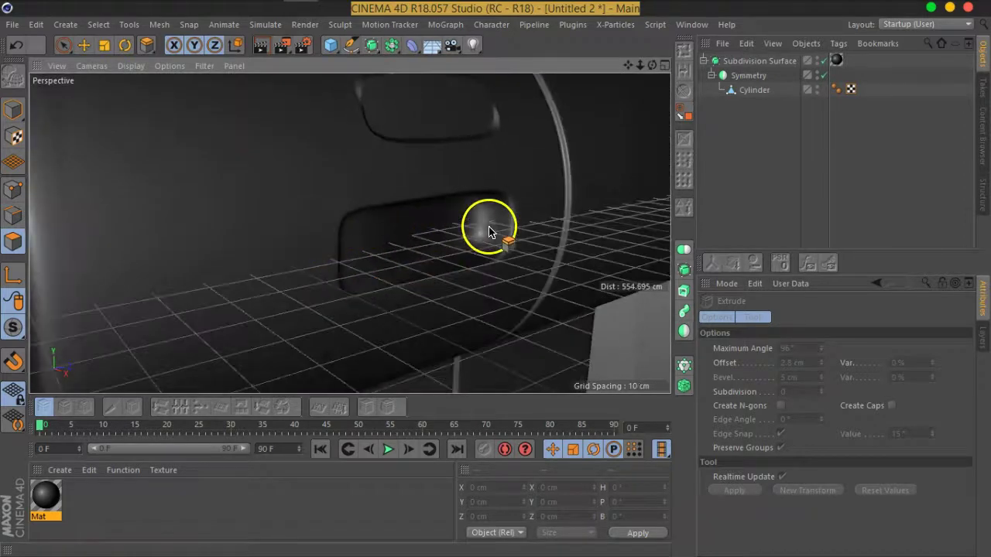
scroll(489, 231, "up", 1)
scroll(449, 224, "up", 1)
left_click(780, 87)
scroll(456, 269, "up", 8)
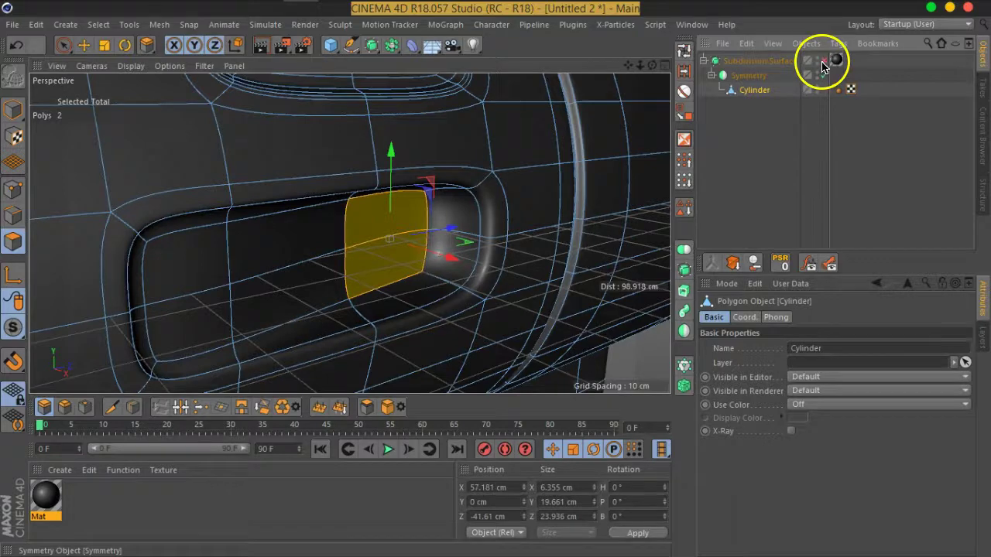
left_click(824, 60)
scroll(458, 204, "down", 2)
mouse_move(457, 203)
left_mouse_down("alt")
mouse_move(372, 187)
mouse_move(457, 204)
mouse_move(459, 183)
mouse_move(467, 208)
left_mouse_up("alt")
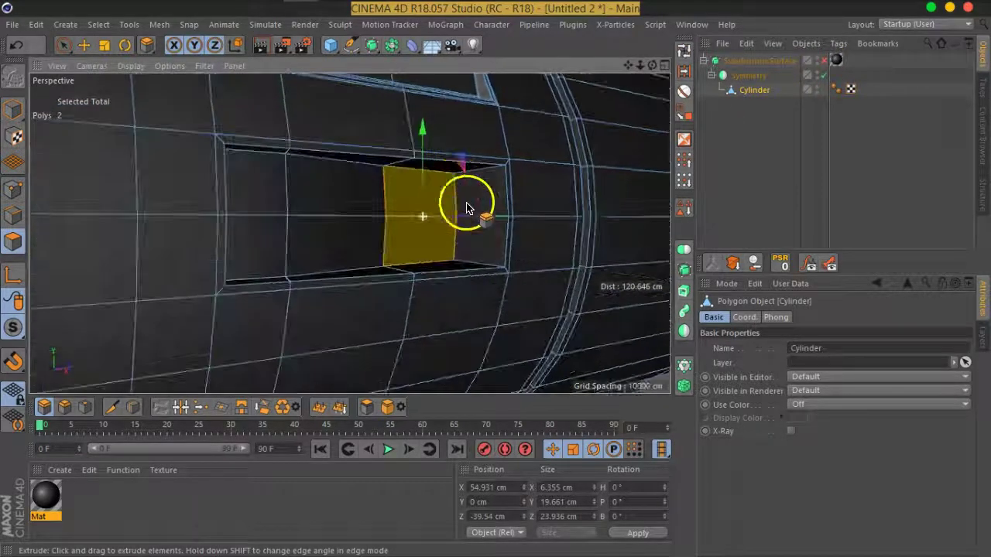
scroll(465, 206, "up", 2)
scroll(460, 203, "up", 1)
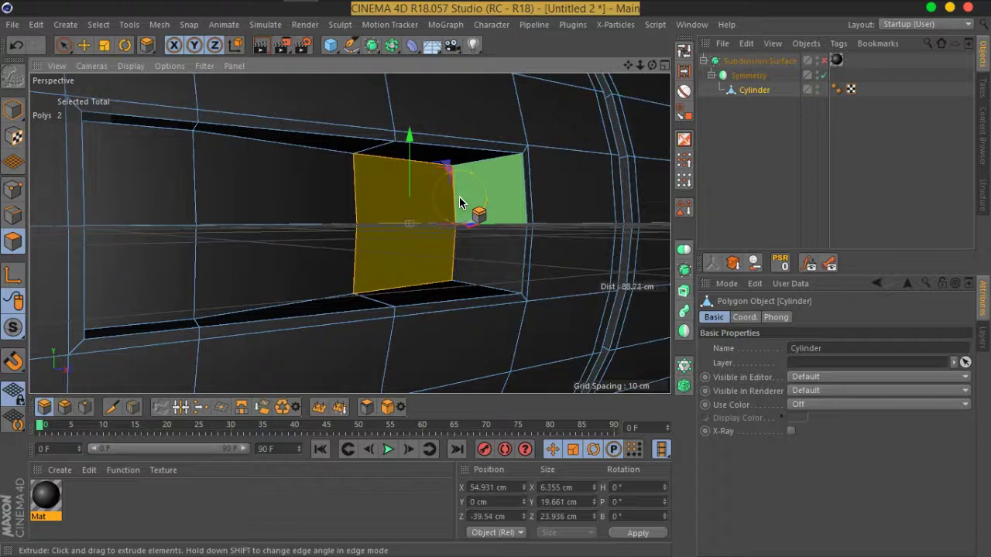
Loop-select two edge loops around the lower recessed panel
left_click(684, 49)
left_click(13, 215)
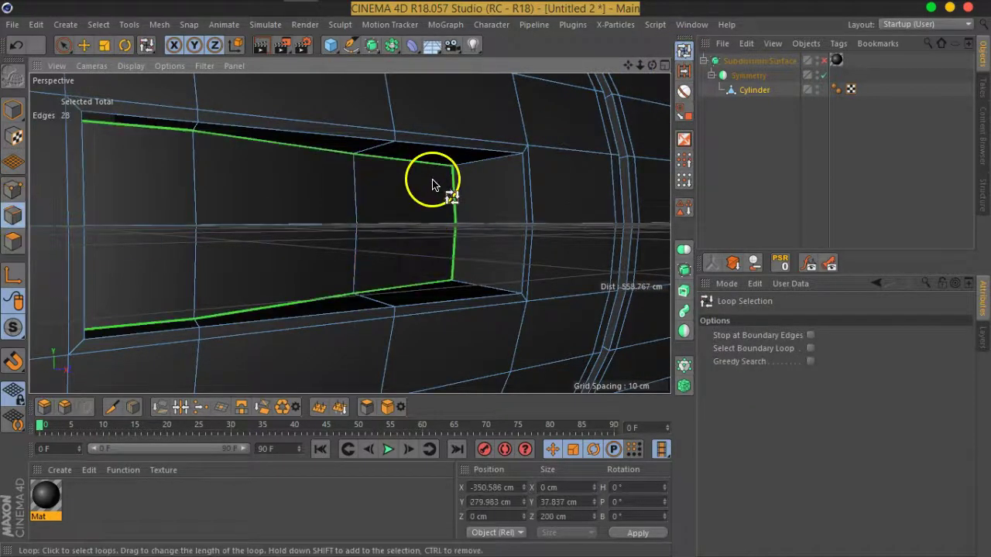
scroll(389, 280, "down", 2)
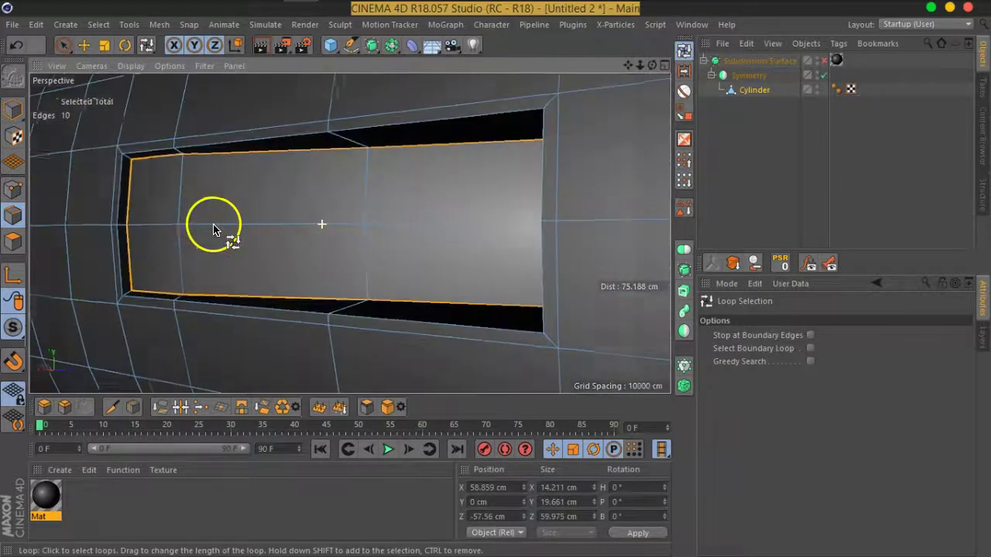
scroll(137, 178, "up", 2)
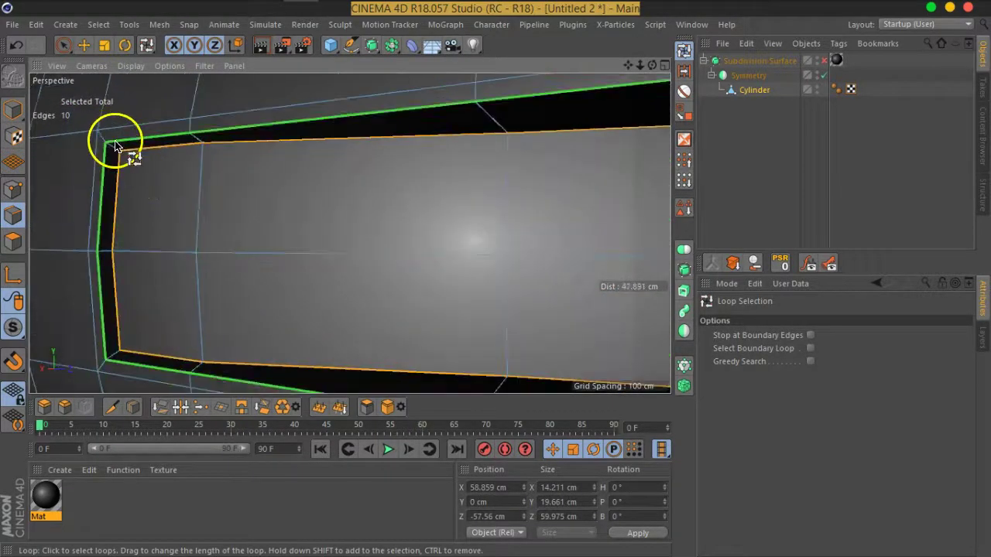
left_click(199, 266, "shift")
scroll(232, 275, "down", 1)
scroll(277, 287, "down", 2)
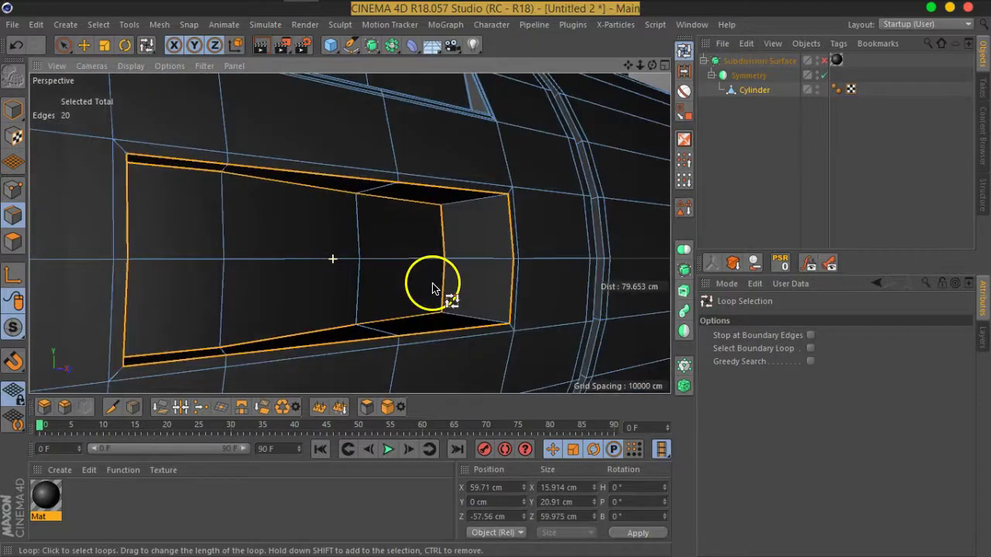
mouse_move(444, 292)
left_mouse_down("alt")
mouse_move(472, 299)
mouse_move(454, 305)
mouse_move(454, 234)
left_mouse_up("alt")
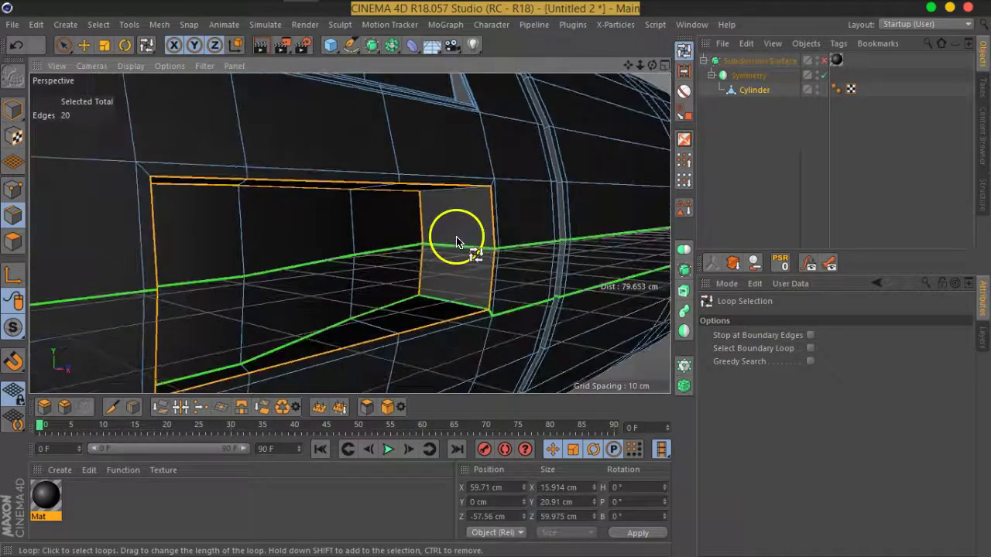
Bevel the selected edge loops by 0.412 cm with subdivision smoothing turned back on
right_click(455, 234)
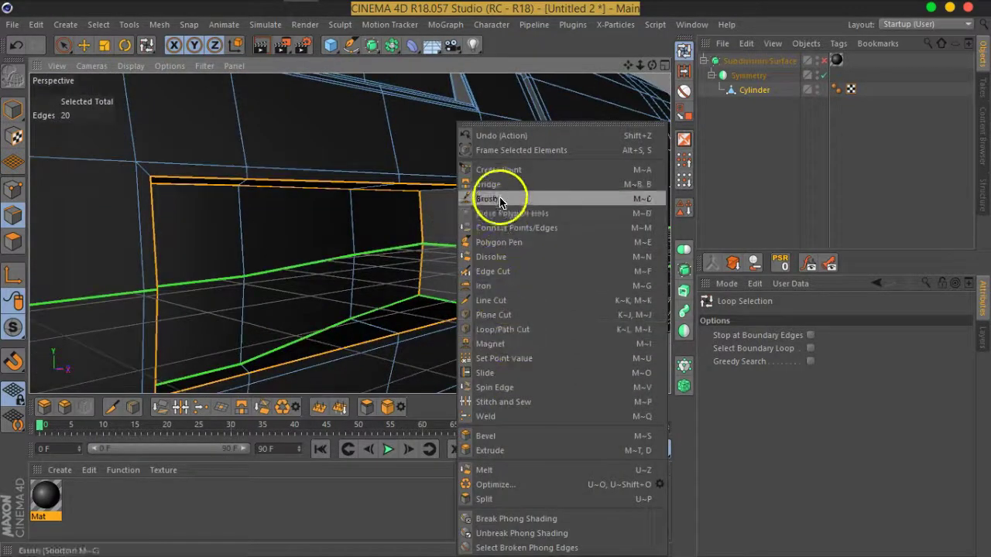
left_click(486, 436)
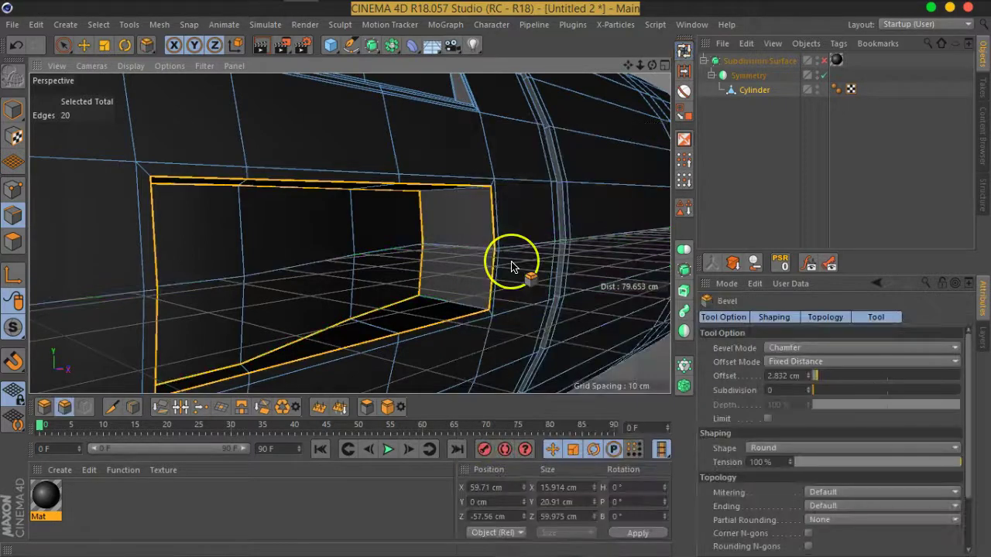
scroll(511, 266, "up", 2)
scroll(511, 266, "up", 2)
scroll(508, 255, "up", 1)
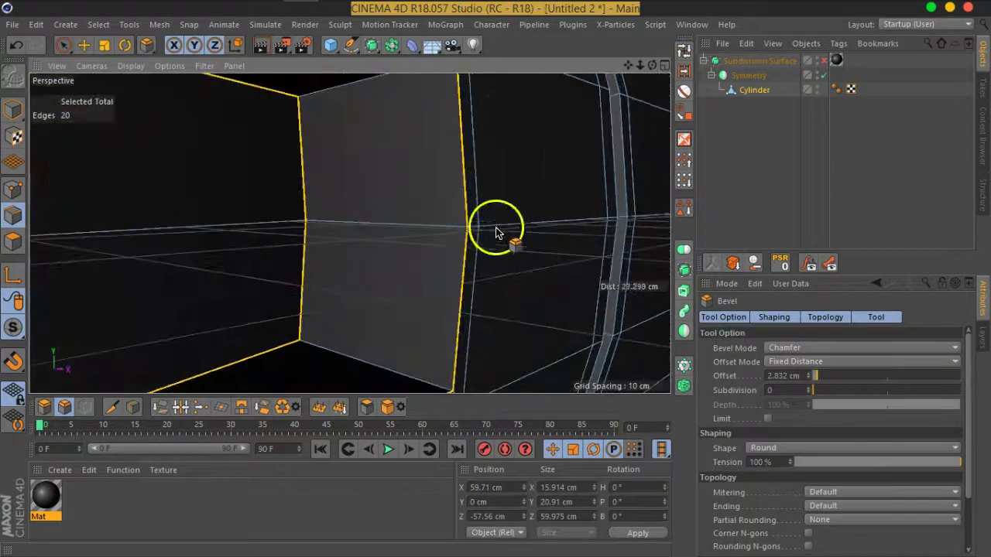
left_click(823, 61)
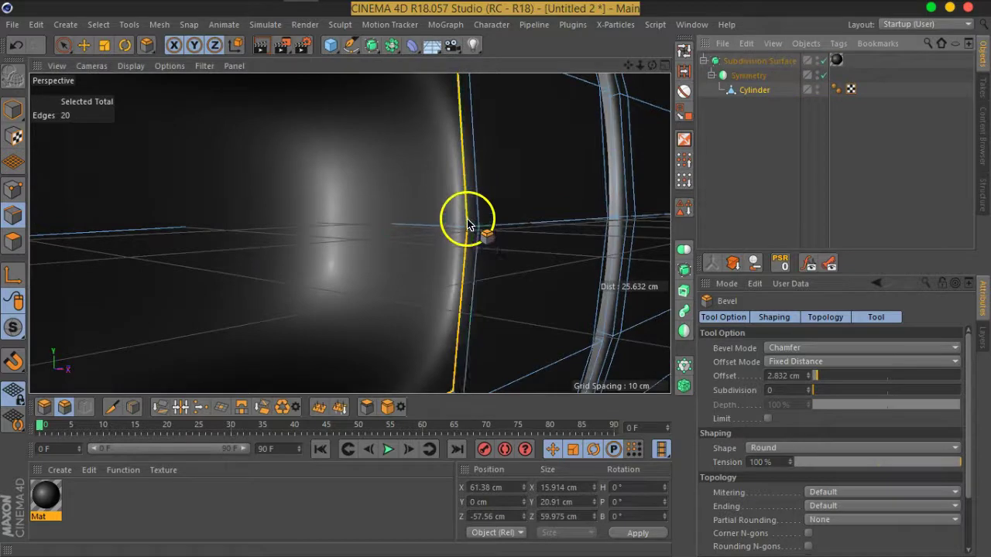
left_click_drag(467, 224, 475, 225)
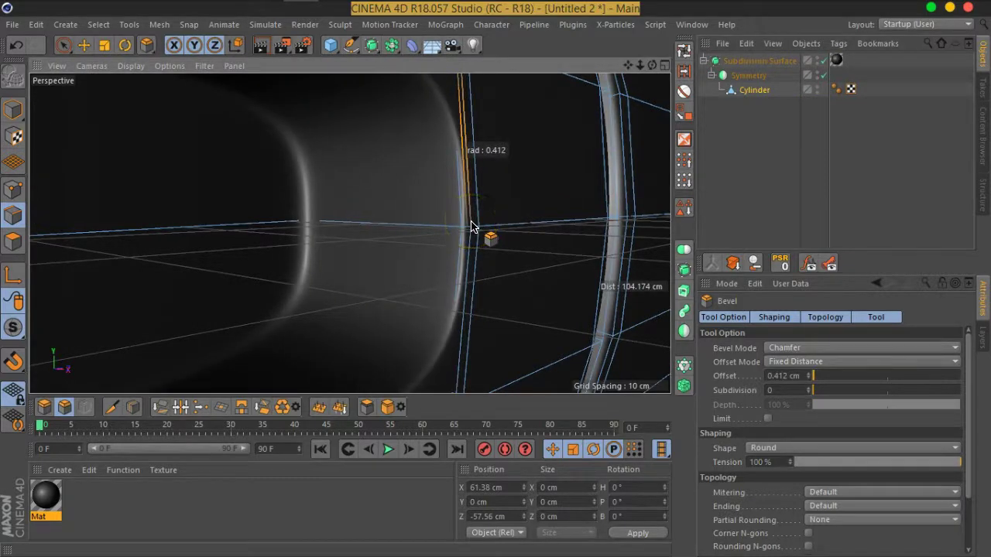
scroll(473, 226, "down", 2)
scroll(473, 225, "down", 2)
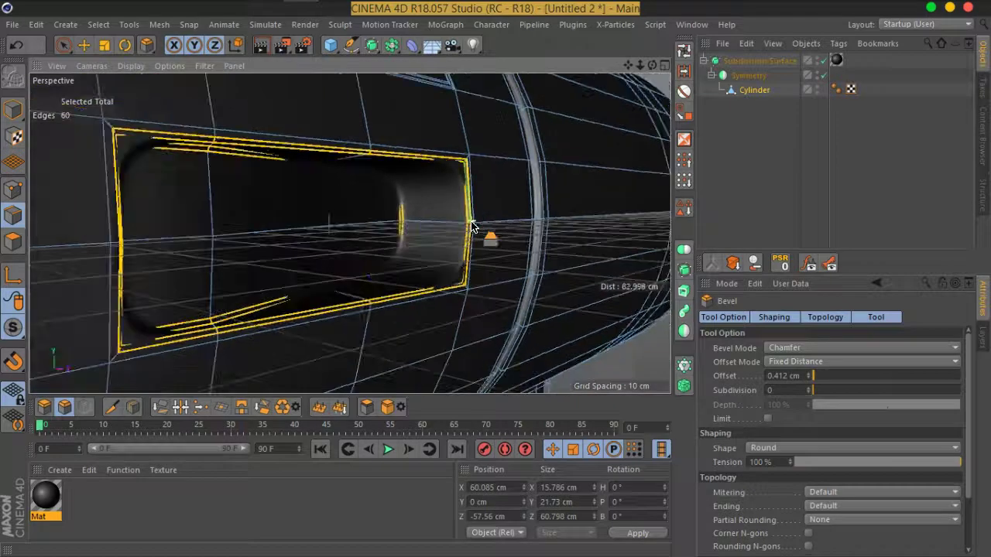
Deselect the cylinder and orbit around the model to inspect the bevelled recesses
mouse_move(341, 275)
left_mouse_down("alt")
mouse_move(154, 266)
mouse_move(258, 273)
mouse_move(443, 248)
mouse_move(331, 248)
mouse_move(438, 250)
mouse_move(487, 239)
left_mouse_up("alt")
left_click(720, 172)
scroll(402, 227, "down", 5)
scroll(504, 264, "up", 3)
left_click_drag(520, 284, 520, 271, "alt")
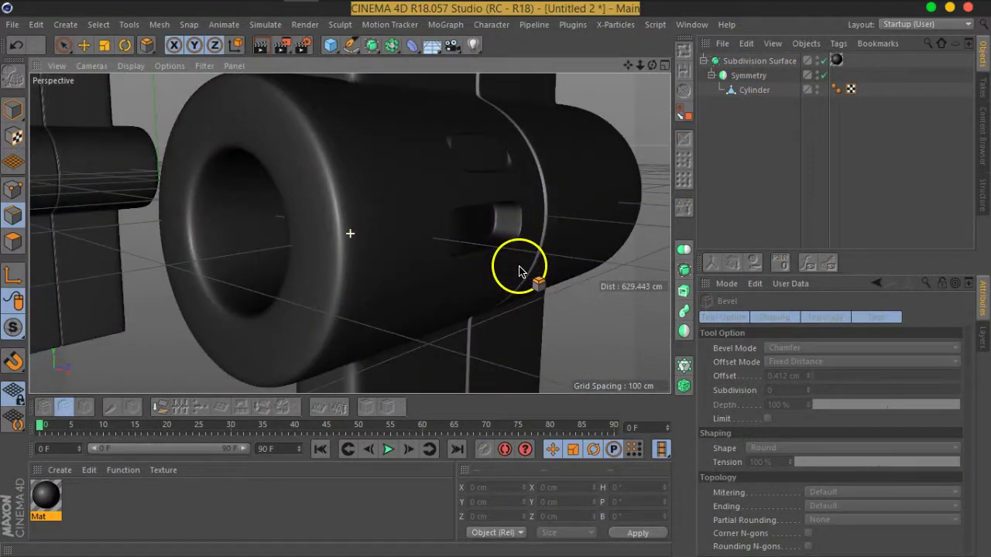
mouse_move(453, 215)
left_mouse_down("alt")
mouse_move(398, 266)
mouse_move(429, 303)
mouse_move(442, 256)
mouse_move(498, 254)
mouse_move(428, 231)
left_mouse_up("alt")
scroll(434, 263, "up", 3)
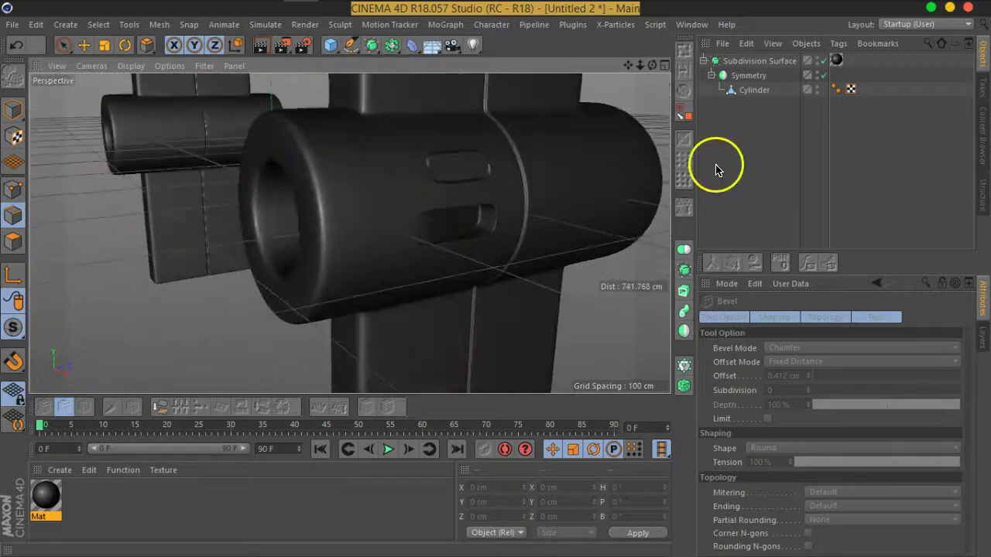
Disable the Subdivision Surface, toggle Symmetry off and back on, and reselect the Cylinder
left_click(761, 94)
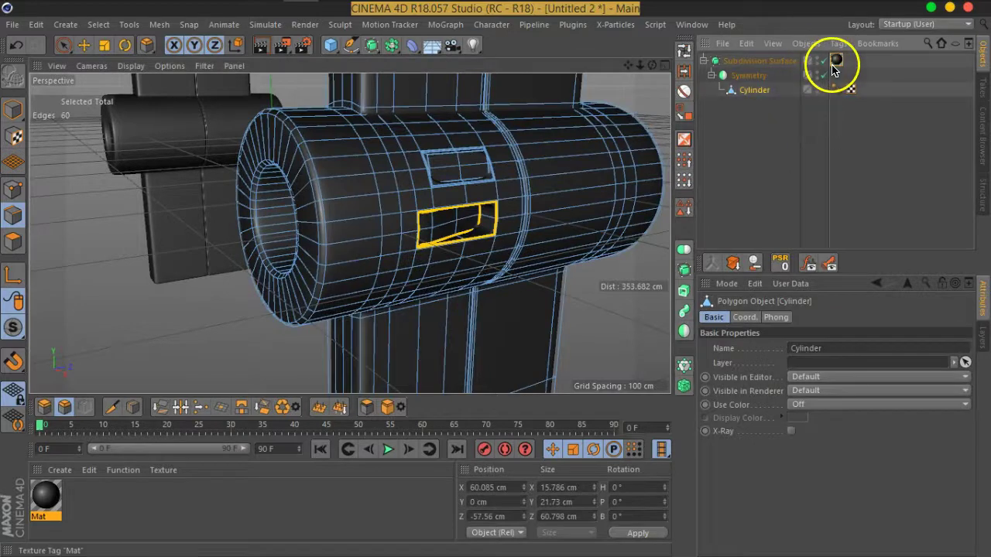
left_click(836, 61)
left_click(821, 64)
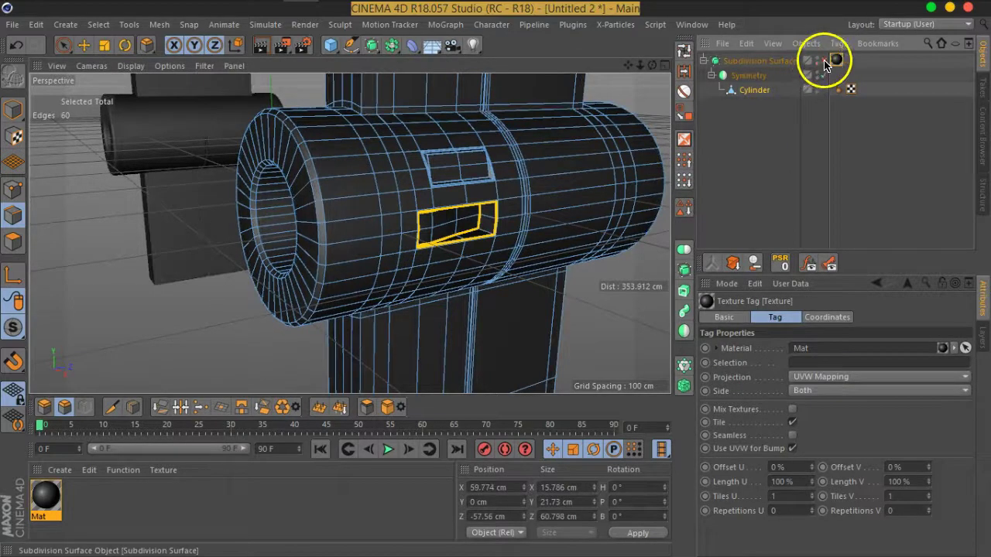
left_click(823, 75)
left_click(763, 138)
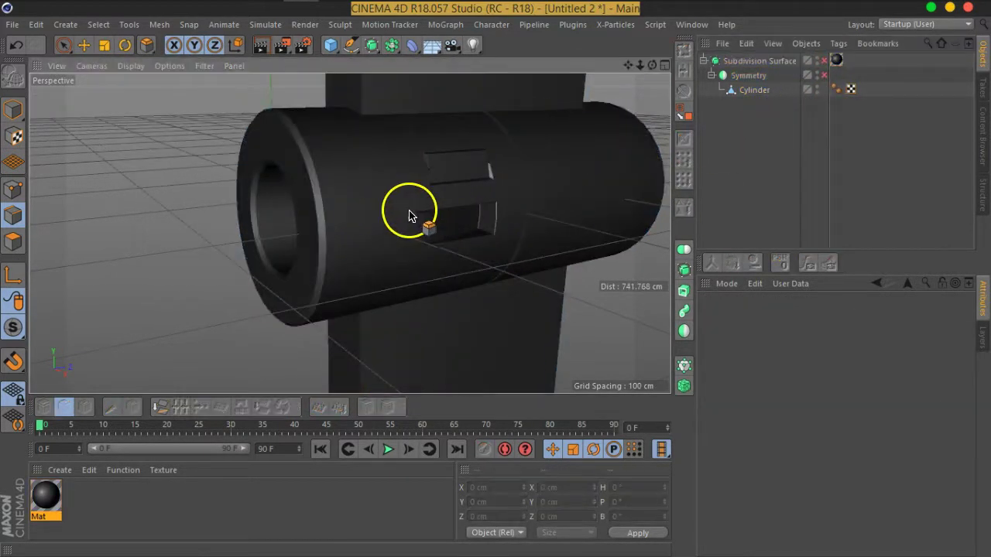
left_click(824, 75)
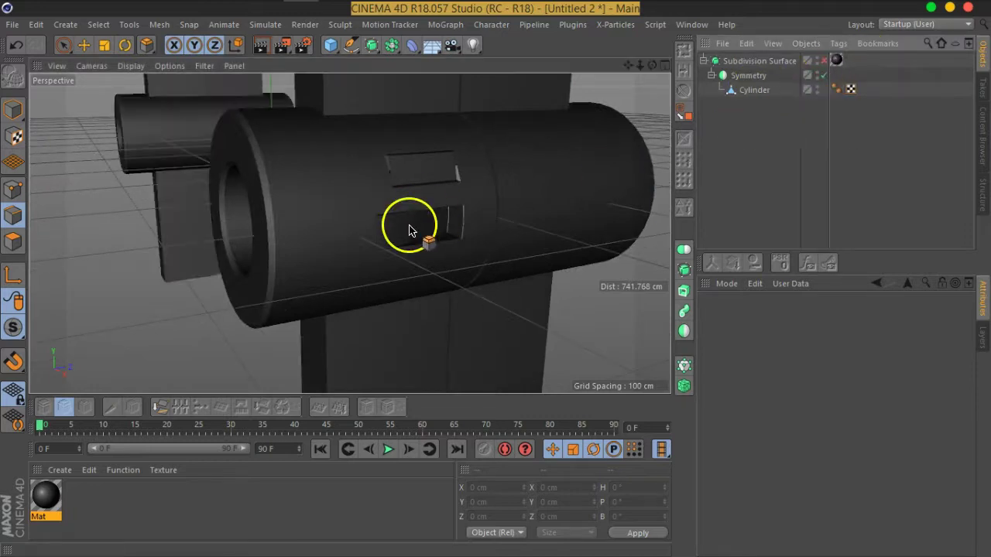
left_click(752, 92)
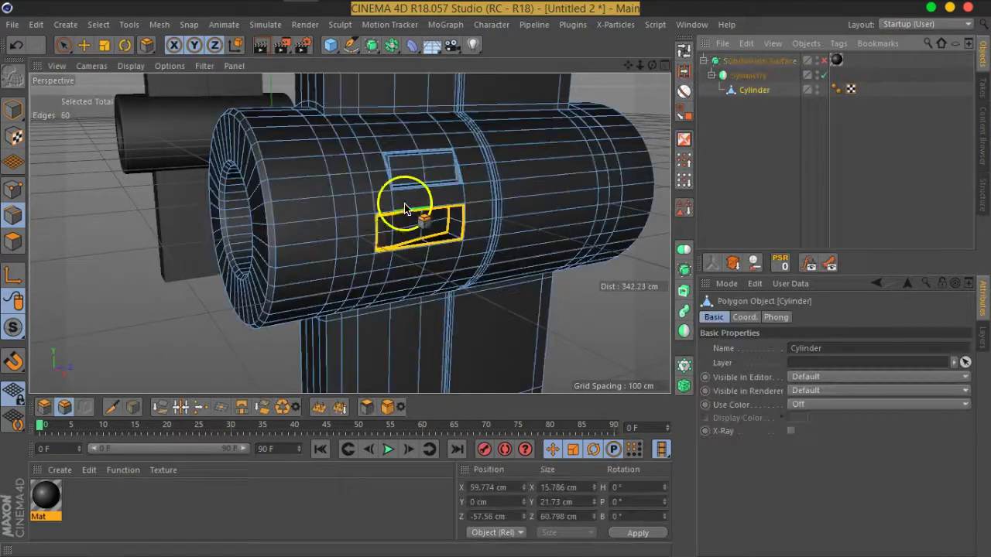
Orbit and zoom around the raw cylinder cage to face the recessed panel frontally
mouse_move(353, 206)
left_mouse_down("alt")
mouse_move(431, 214)
mouse_move(377, 223)
left_mouse_up("alt")
mouse_move(377, 224)
right_mouse_down("alt")
mouse_move(363, 221)
mouse_move(380, 221)
mouse_move(416, 193)
mouse_move(416, 203)
right_mouse_up("alt")
scroll(415, 202, "up", 2)
mouse_move(415, 203)
left_mouse_down("alt")
mouse_move(460, 214)
mouse_move(475, 190)
mouse_move(371, 223)
left_mouse_up("alt")
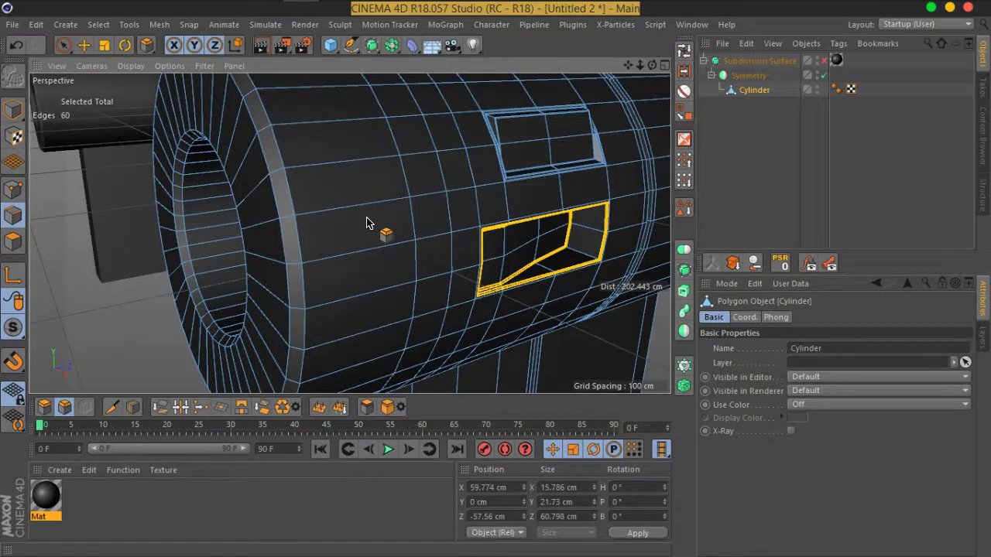
left_click(387, 216, "alt")
mouse_move(386, 217)
left_mouse_down("alt")
mouse_move(443, 245)
mouse_move(433, 240)
left_mouse_up("alt")
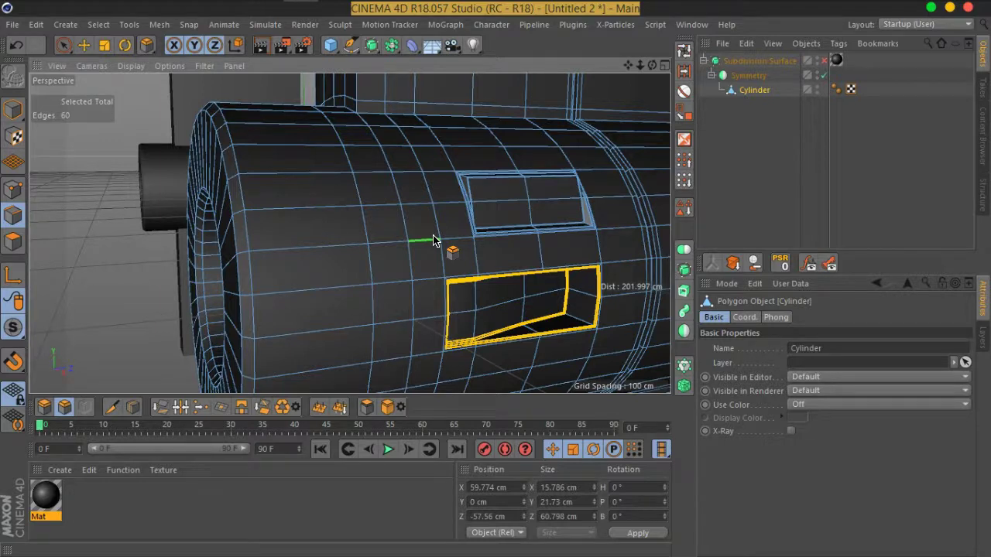
mouse_move(394, 243)
left_mouse_down("alt")
mouse_move(359, 222)
mouse_move(398, 243)
mouse_move(398, 227)
left_mouse_up("alt")
mouse_move(519, 329)
left_mouse_down("alt")
mouse_move(504, 288)
mouse_move(457, 270)
mouse_move(459, 282)
mouse_move(470, 288)
mouse_move(482, 255)
mouse_move(501, 260)
mouse_move(497, 275)
mouse_move(465, 277)
mouse_move(393, 243)
left_mouse_up("alt")
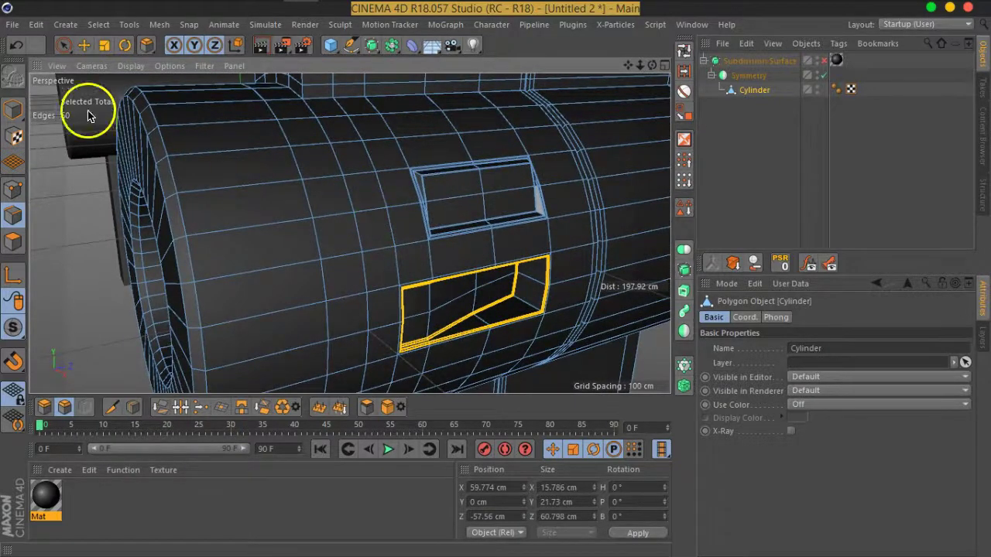
Live-select four body polygons, inset them 1.3 cm with Extrude Inner, and raise Maximum Angle
left_click(64, 44)
left_click(14, 252)
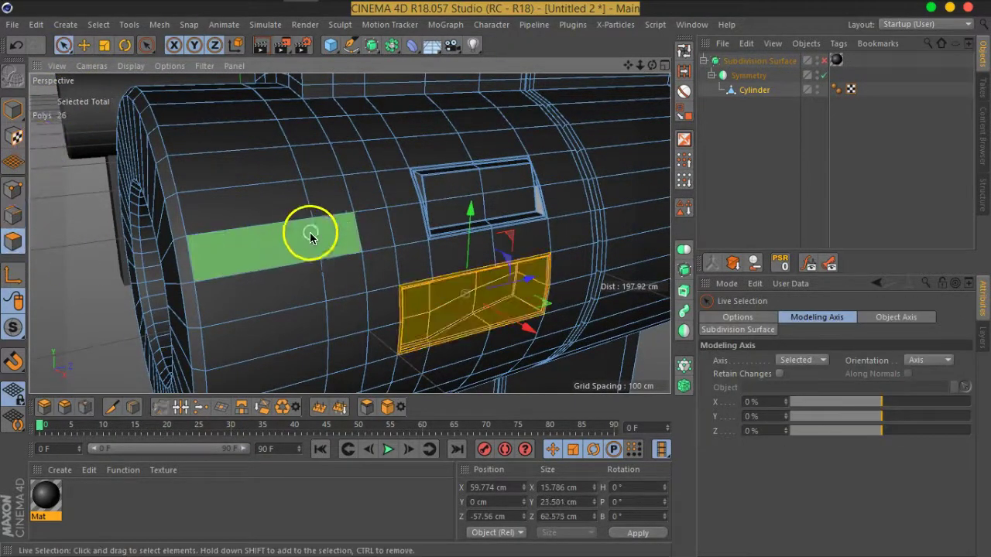
left_click(350, 223)
mouse_move(350, 224)
left_mouse_down("alt")
mouse_move(332, 261)
mouse_move(343, 214)
mouse_move(343, 239)
left_mouse_up("alt")
right_click(365, 235)
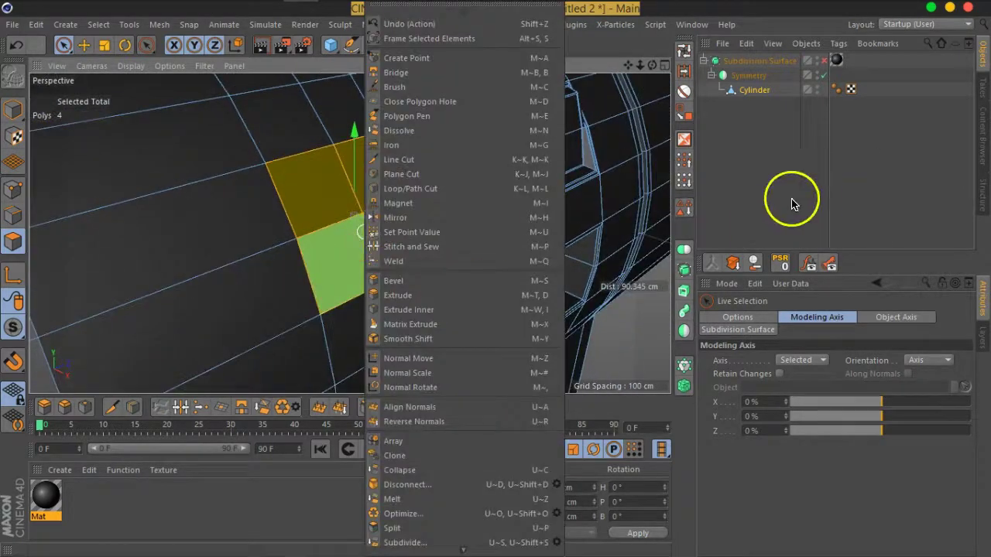
left_click(790, 199)
right_click(356, 229)
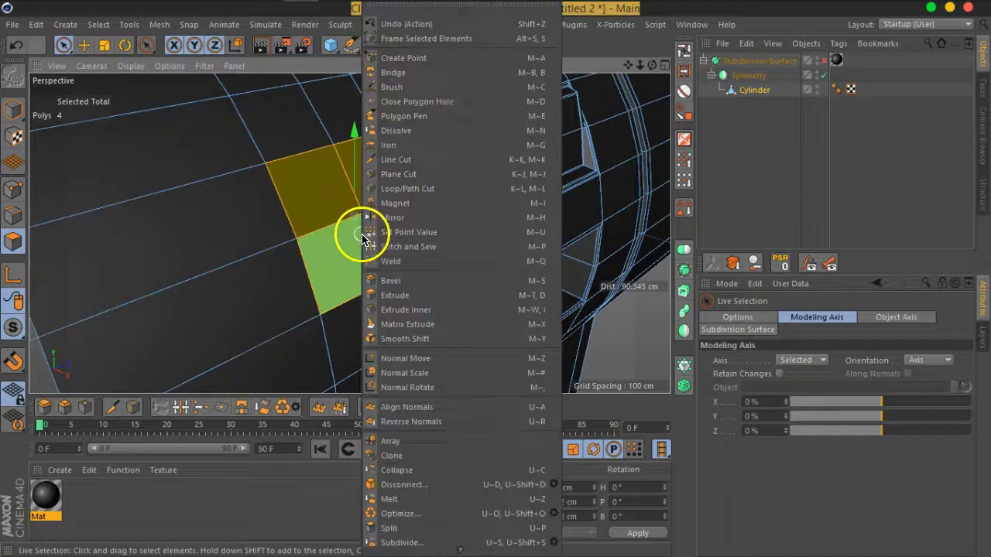
left_click(416, 309)
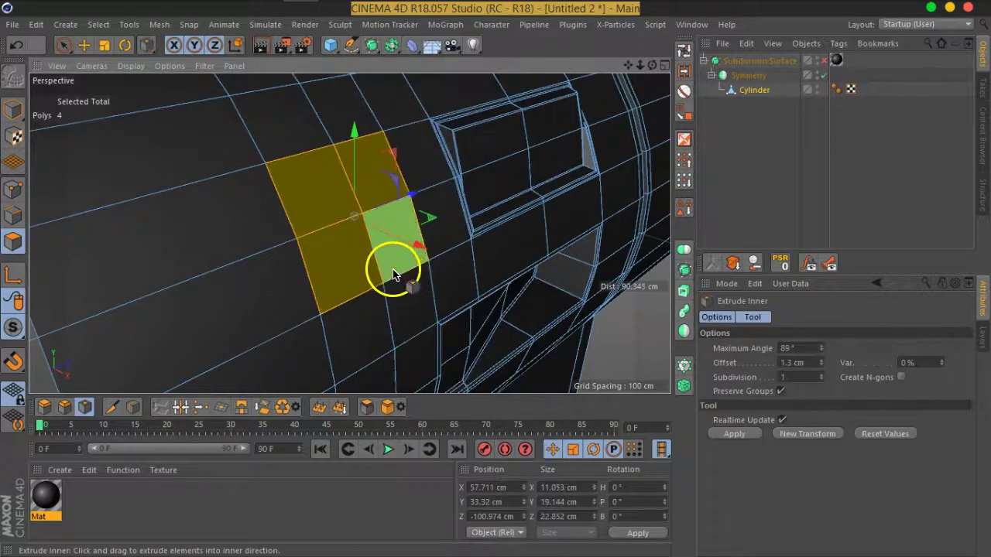
left_click_drag(394, 274, 389, 276)
left_click(389, 351)
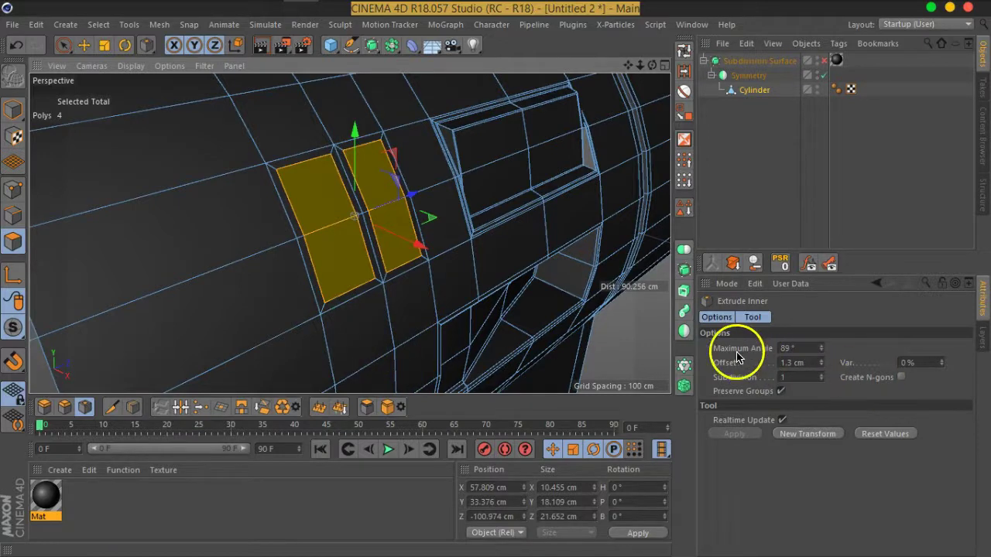
left_click_drag(797, 349, 823, 348)
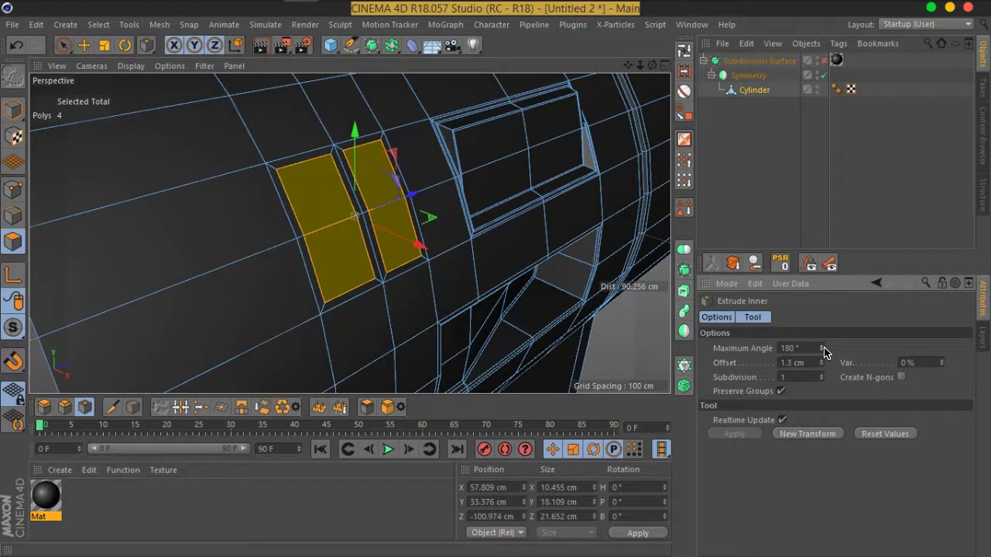
Reset Extrude Inner, trial a 1.5 cm inset, undo it, and reapply with Maximum Angle 90°
left_click(917, 436)
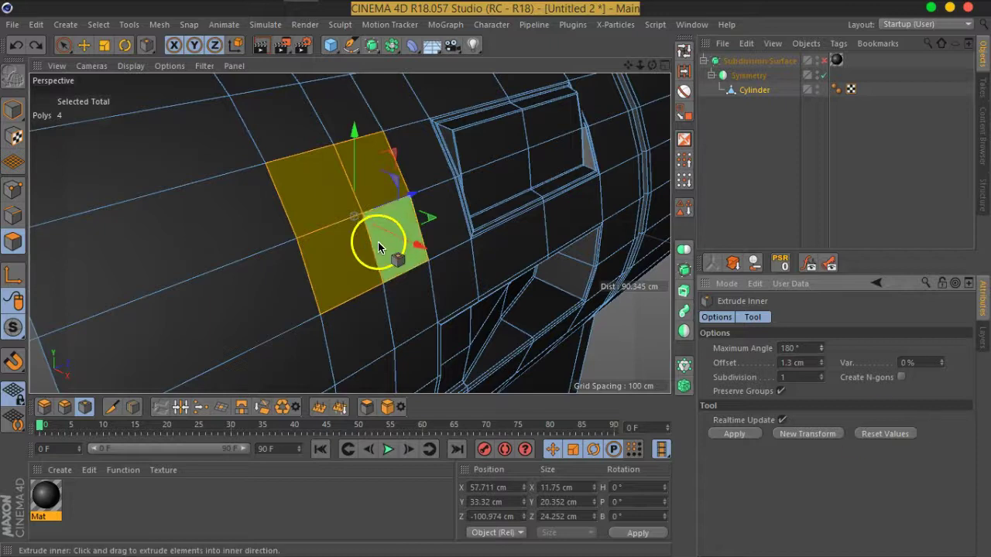
left_click_drag(513, 232, 499, 236, "alt")
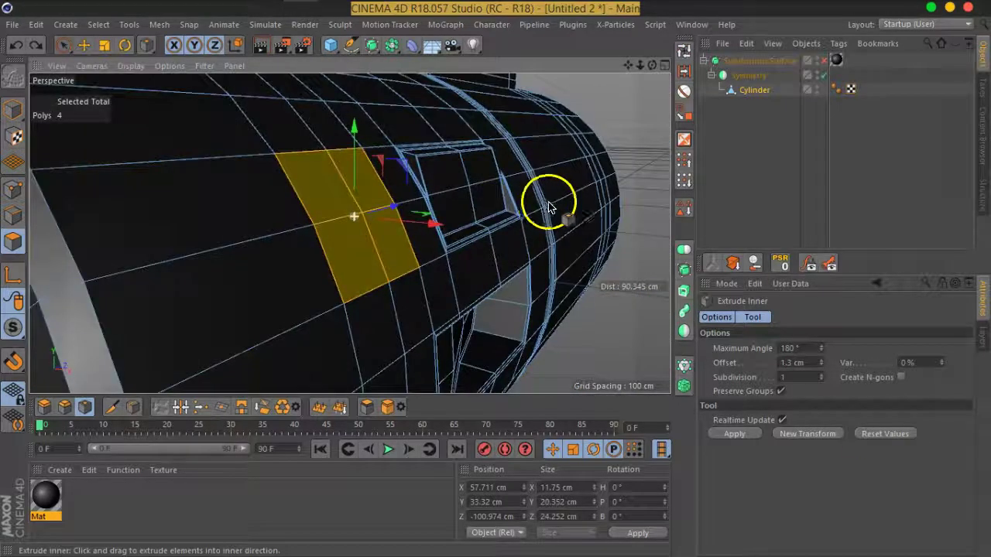
left_click_drag(324, 272, 324, 277)
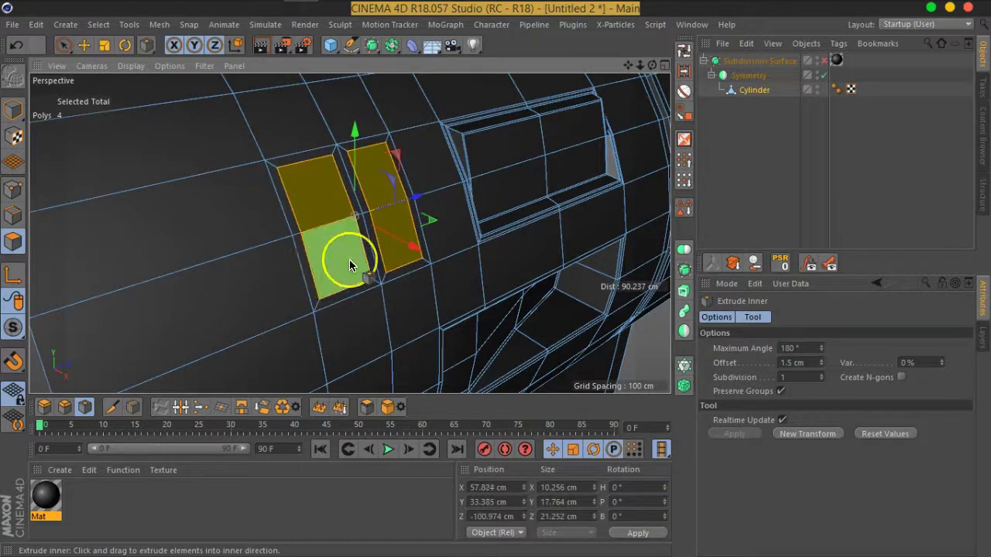
key("ctrl+z")
left_click(814, 345)
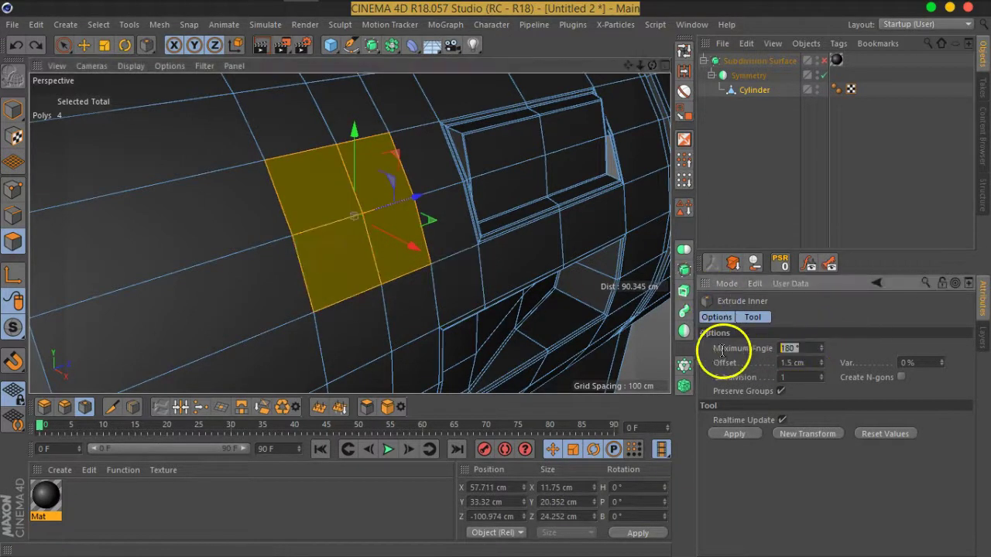
type("90")
key("Return")
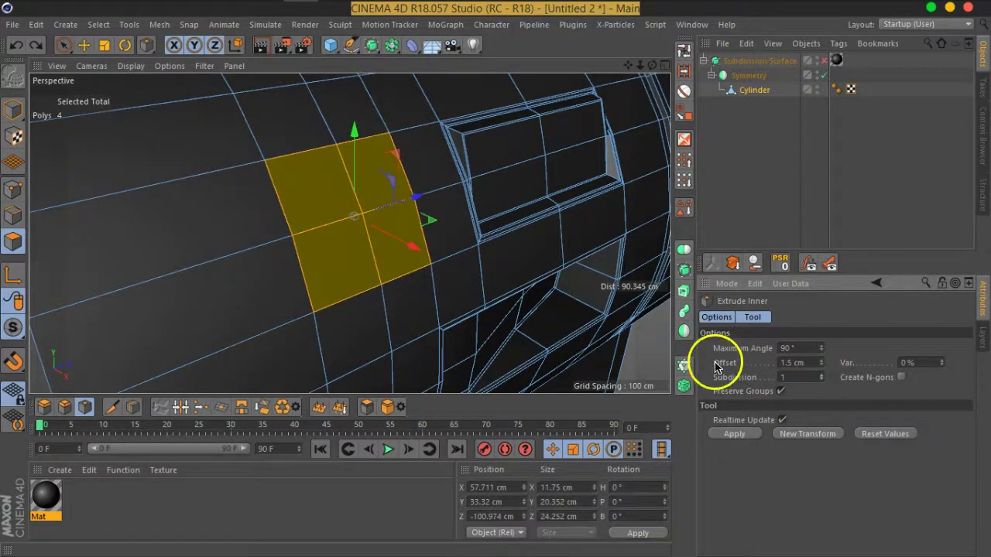
mouse_move(347, 261)
left_mouse_down("alt")
mouse_move(156, 200)
mouse_move(398, 166)
mouse_move(405, 214)
mouse_move(387, 254)
mouse_move(338, 293)
mouse_move(352, 288)
left_mouse_up("alt")
Inset two neighbouring faces 1.6 cm with Maximum Angle 121°, Preserve Groups on, Subdivision 2
left_click(294, 133)
left_click(343, 259)
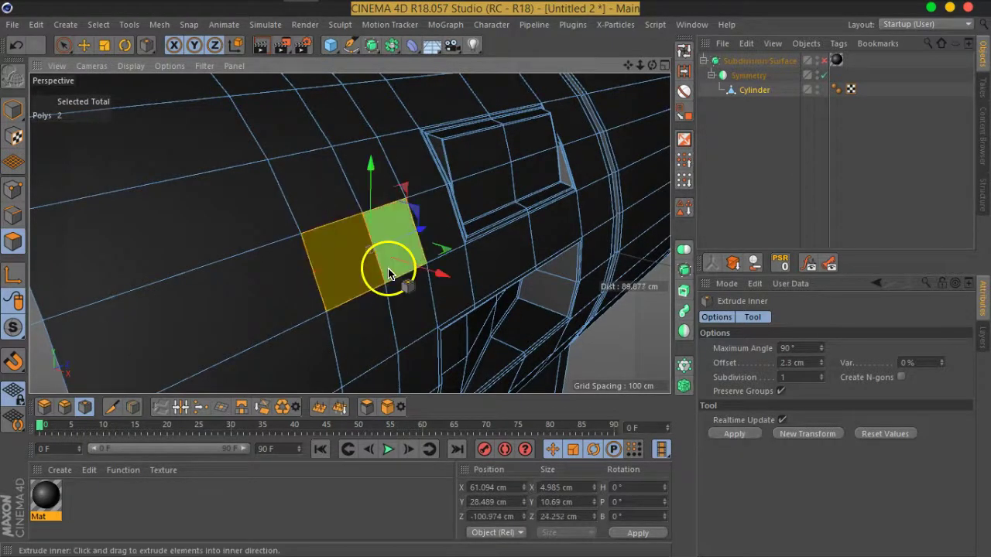
left_click_drag(388, 268, 377, 275, "shift")
left_click(362, 277)
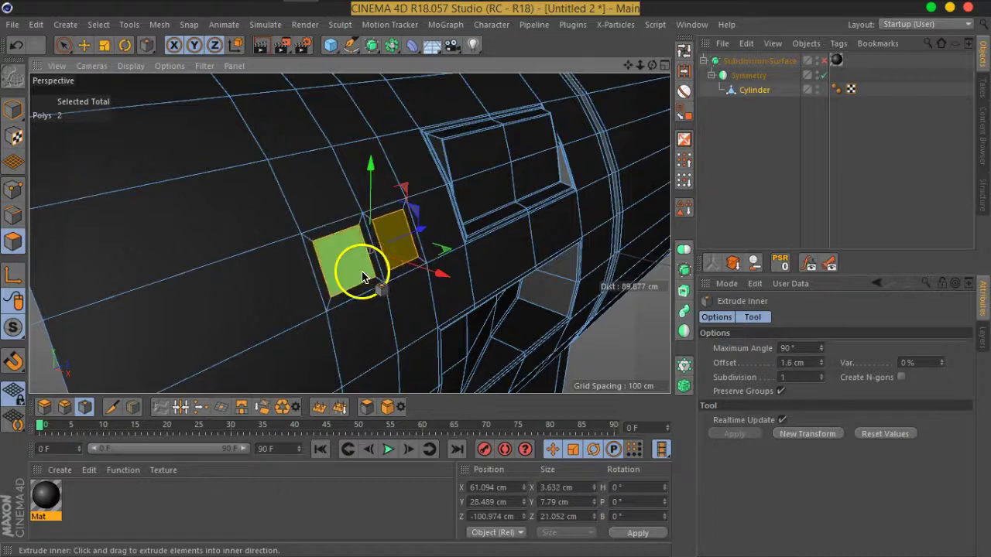
left_click(816, 348)
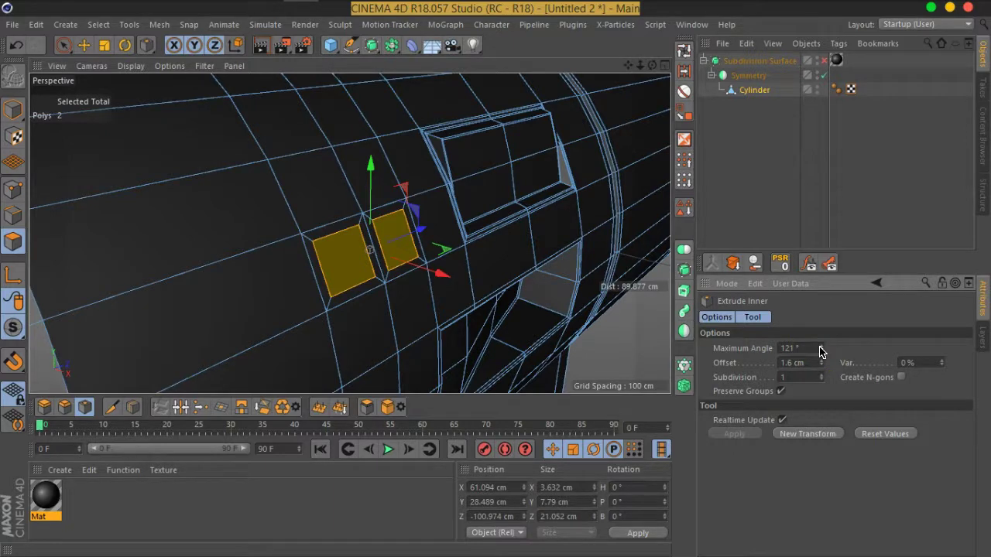
left_click(782, 392)
left_click(822, 379)
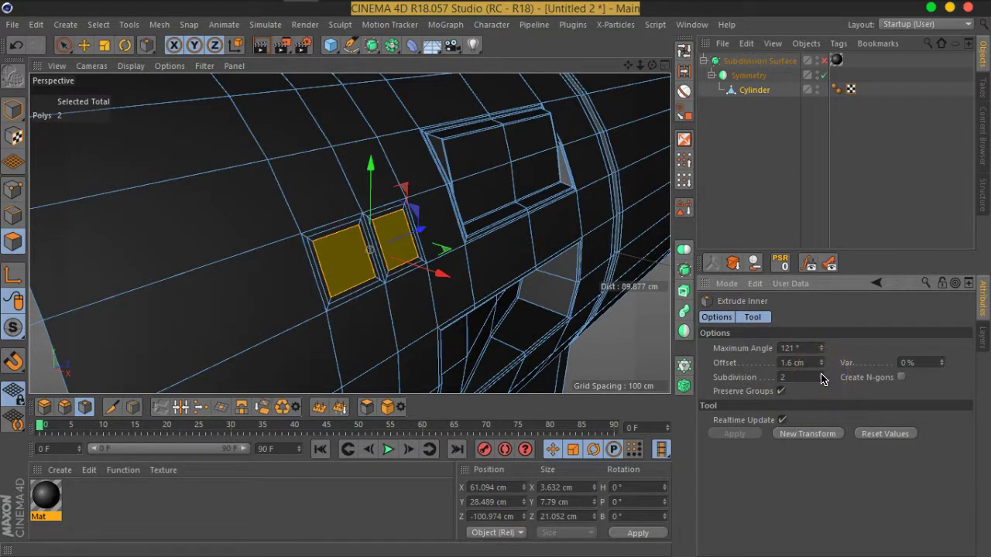
Undo the recent insets and switch to Points mode
key("ctrl+z")
key("ctrl+z")
key("ctrl+z")
mouse_move(354, 248)
left_mouse_down("alt")
mouse_move(416, 265)
mouse_move(310, 222)
mouse_move(438, 199)
mouse_move(434, 234)
left_mouse_up("alt")
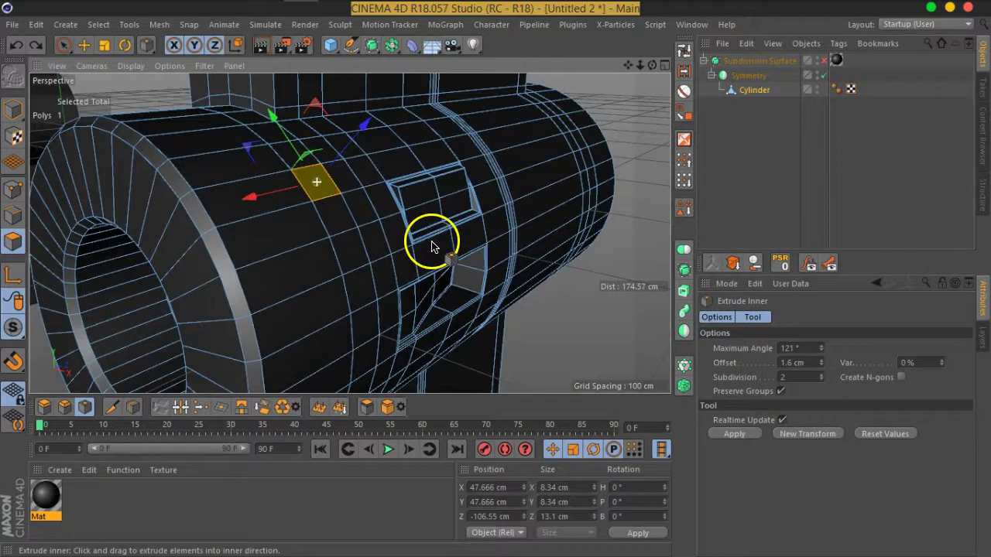
mouse_move(367, 225)
left_mouse_down("alt")
mouse_move(336, 221)
mouse_move(443, 221)
mouse_move(403, 255)
left_mouse_up("alt")
left_click(20, 192)
Select all points of the cylinder and run Optimize to merge them
key("ctrl+a")
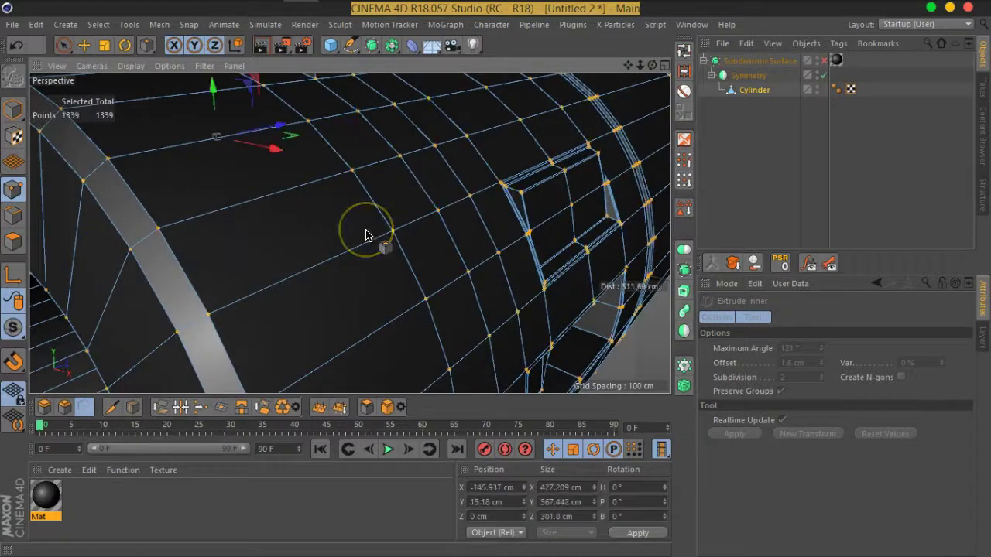
right_click(367, 234)
left_click(418, 536)
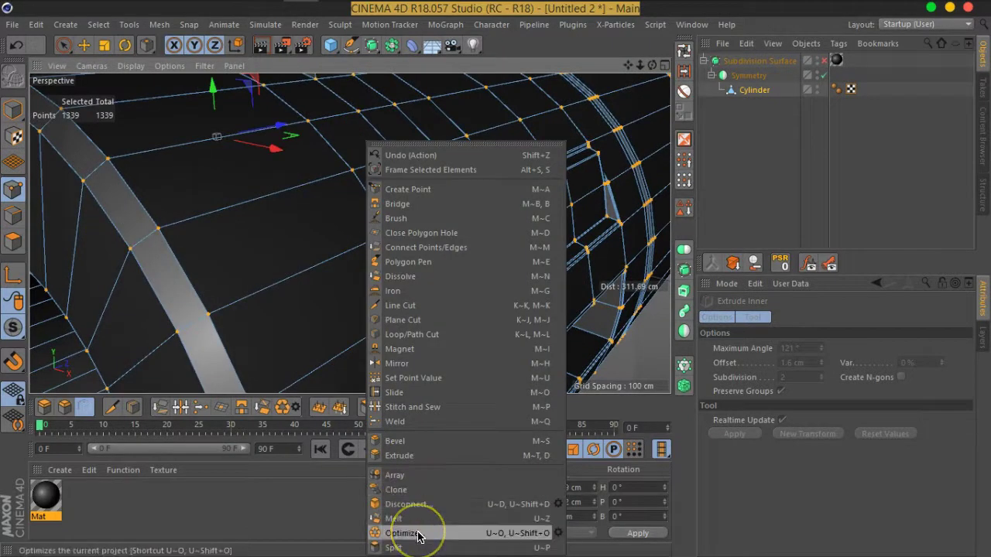
Return to polygon editing, pick a face on the body, and activate Live Selection
left_click(418, 536)
left_click(13, 240)
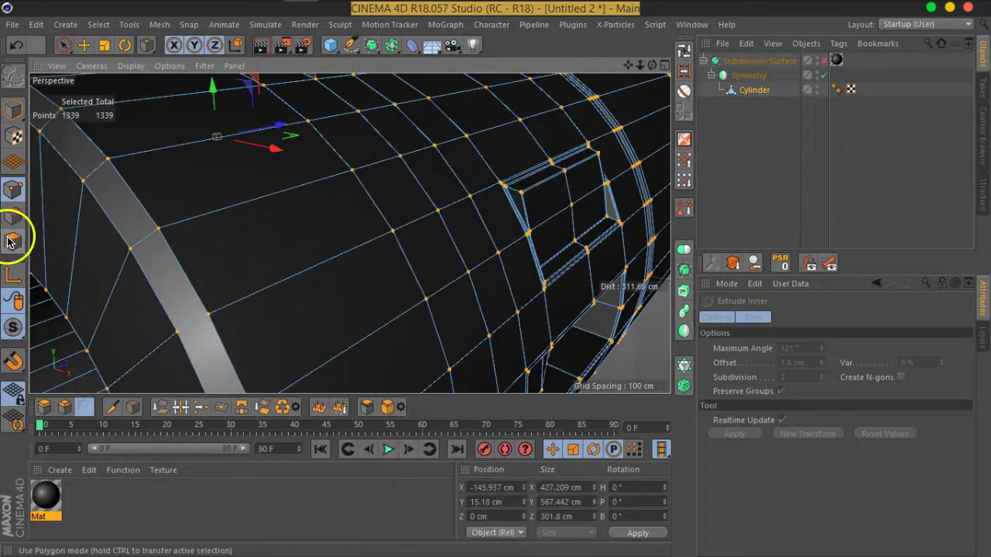
left_click_drag(487, 244, 389, 232, "alt")
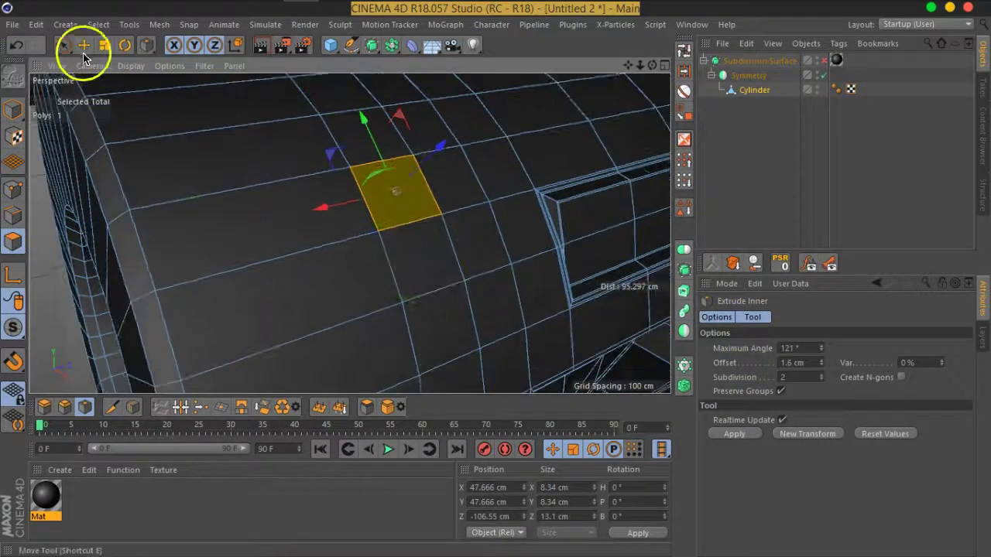
left_click(63, 45)
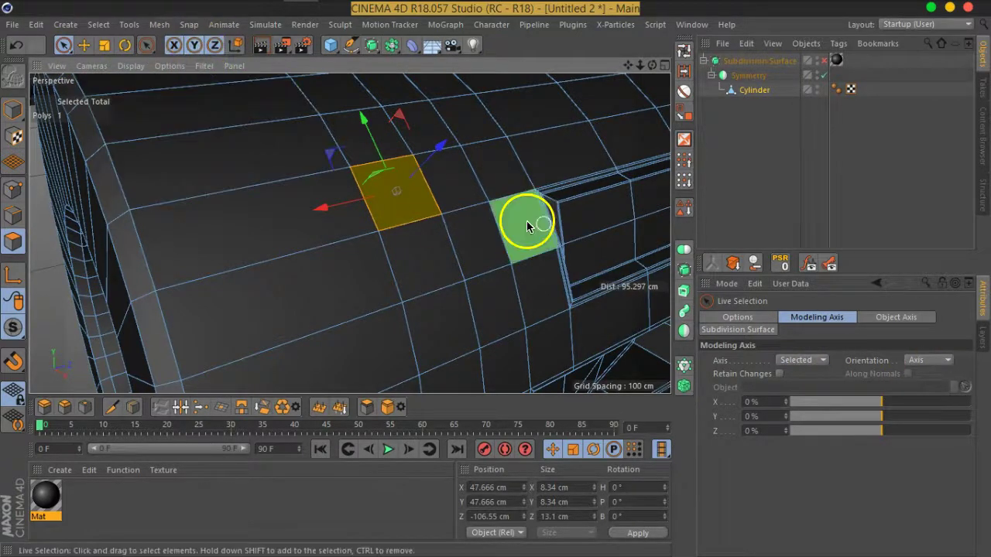
Grow the selection to a 2×2 block of body faces and set the Modeling Axis to Normal
left_click_drag(438, 267, 432, 206)
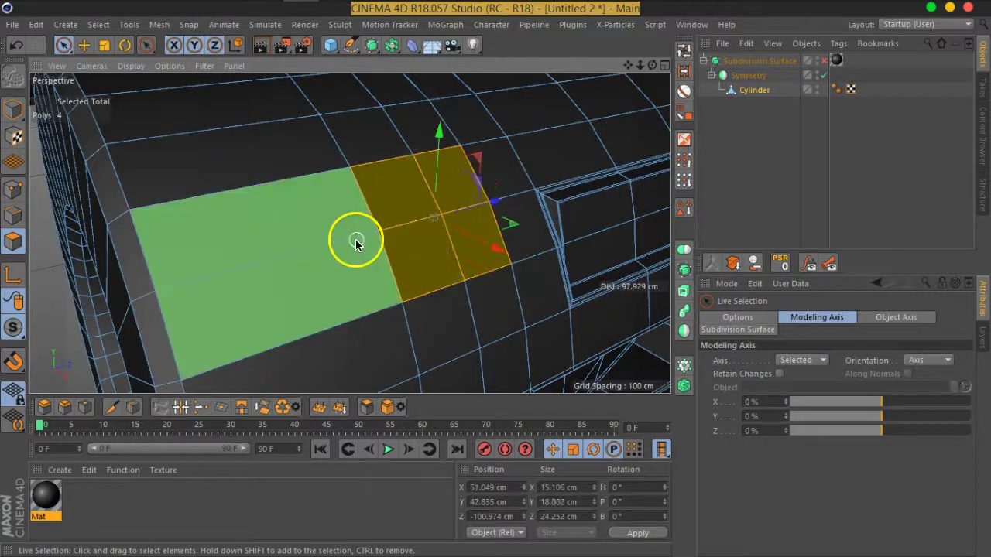
left_click_drag(355, 240, 421, 222, "alt")
left_click(925, 360)
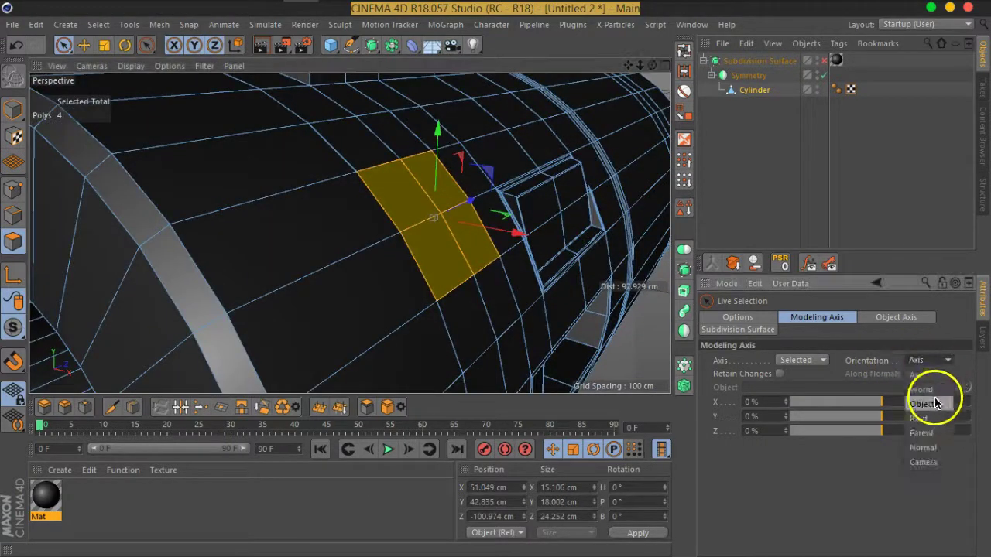
left_click(935, 447)
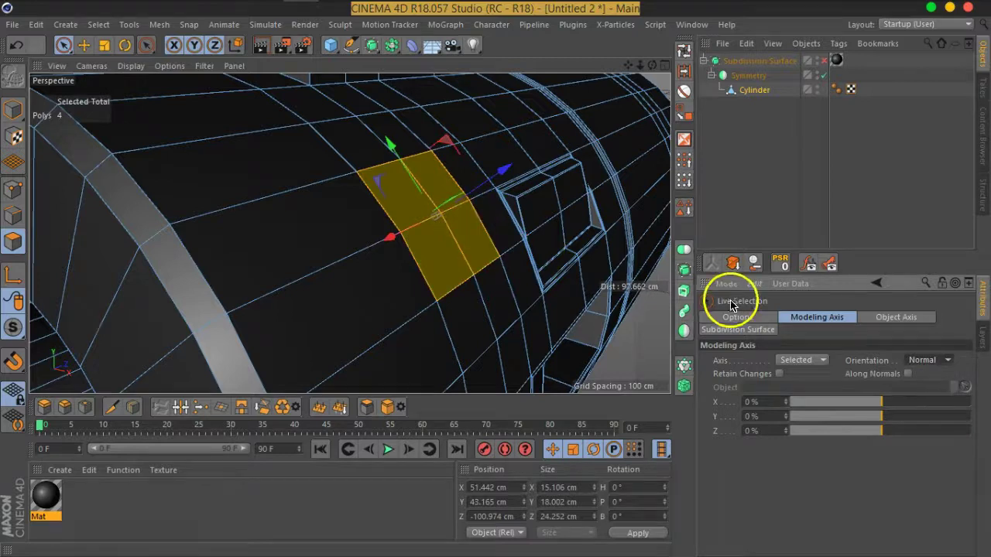
Inset the four faces with Extrude Inner at Subdivision 1 and Maximum Angle 140°
right_click(465, 271)
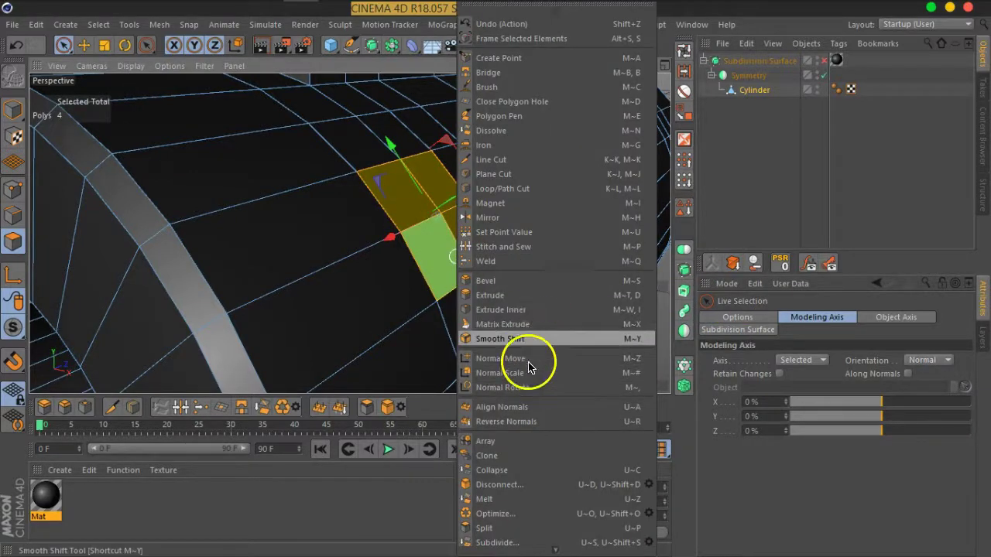
left_click(516, 310)
mouse_move(454, 283)
left_mouse_down("alt")
mouse_move(422, 302)
mouse_move(442, 284)
mouse_move(425, 287)
left_mouse_up("alt")
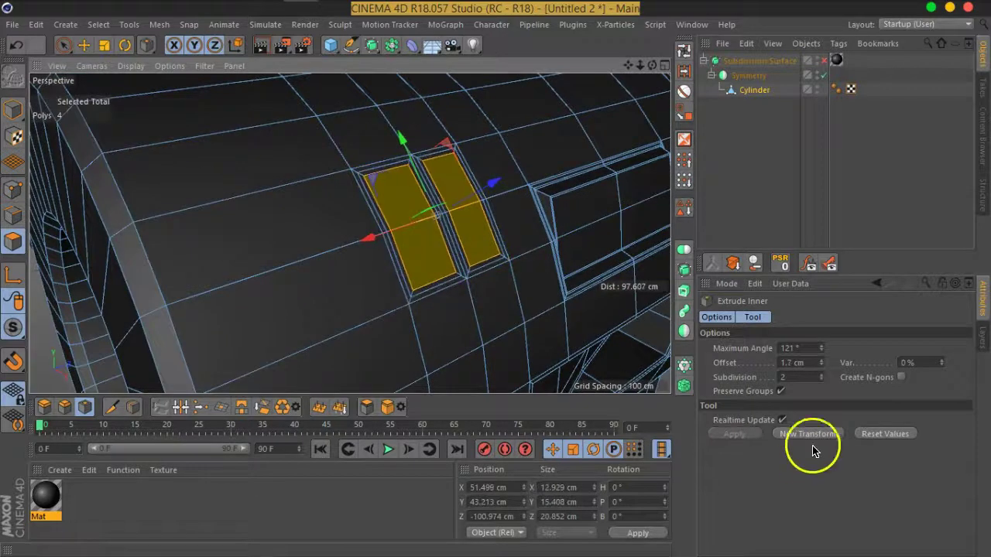
left_click(821, 381)
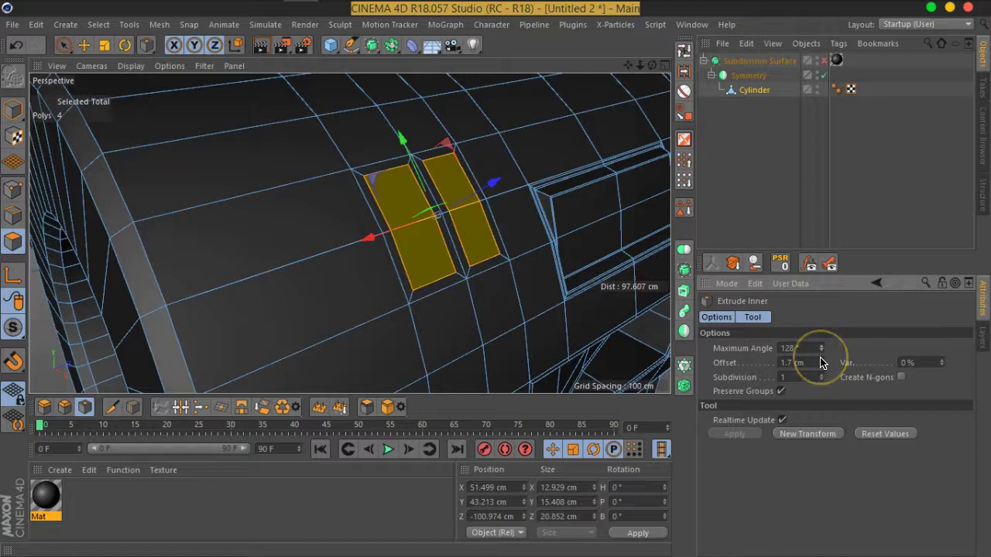
left_click(902, 378)
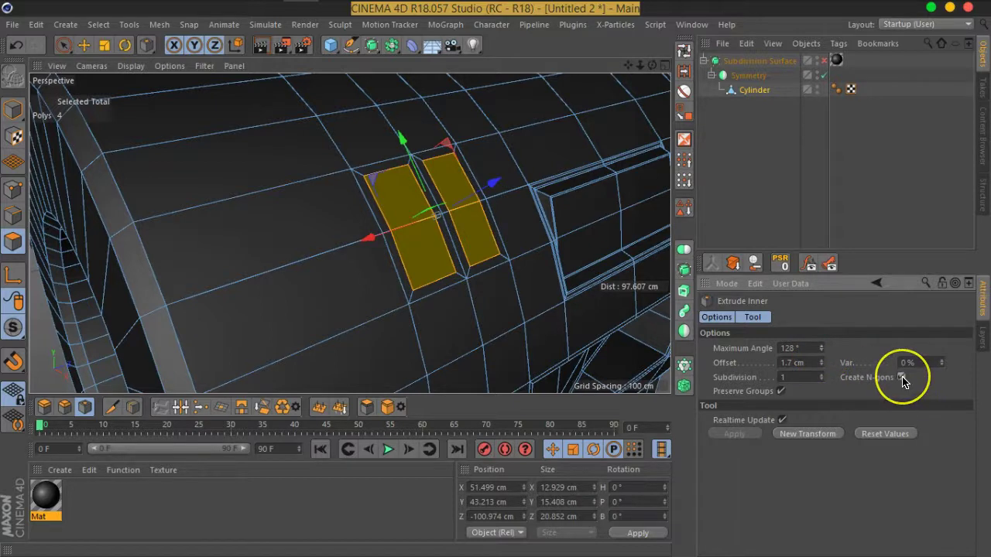
mouse_move(482, 387)
left_mouse_down("alt")
mouse_move(513, 371)
mouse_move(457, 281)
mouse_move(376, 266)
mouse_move(479, 266)
mouse_move(502, 292)
mouse_move(540, 287)
mouse_move(478, 281)
left_mouse_up("alt")
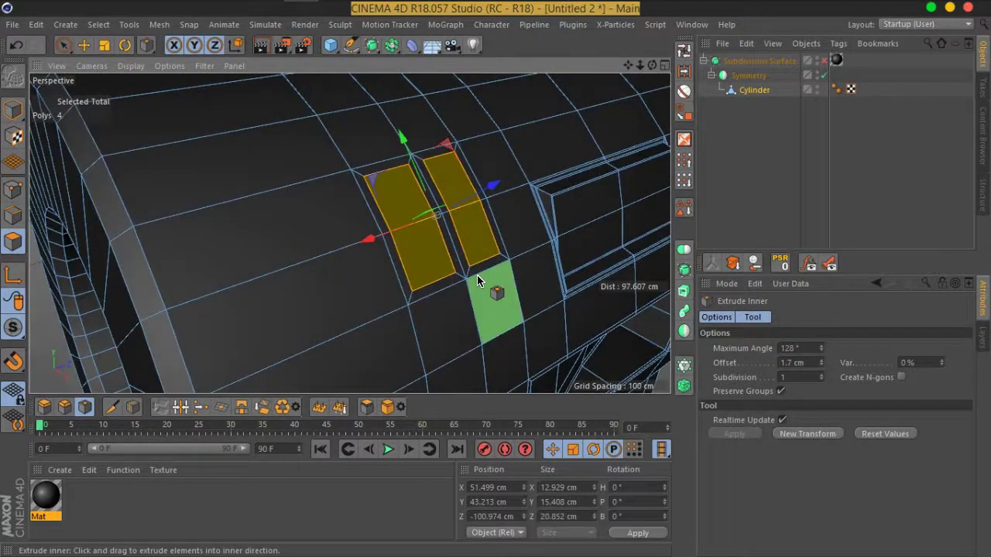
left_click_drag(752, 369, 816, 348)
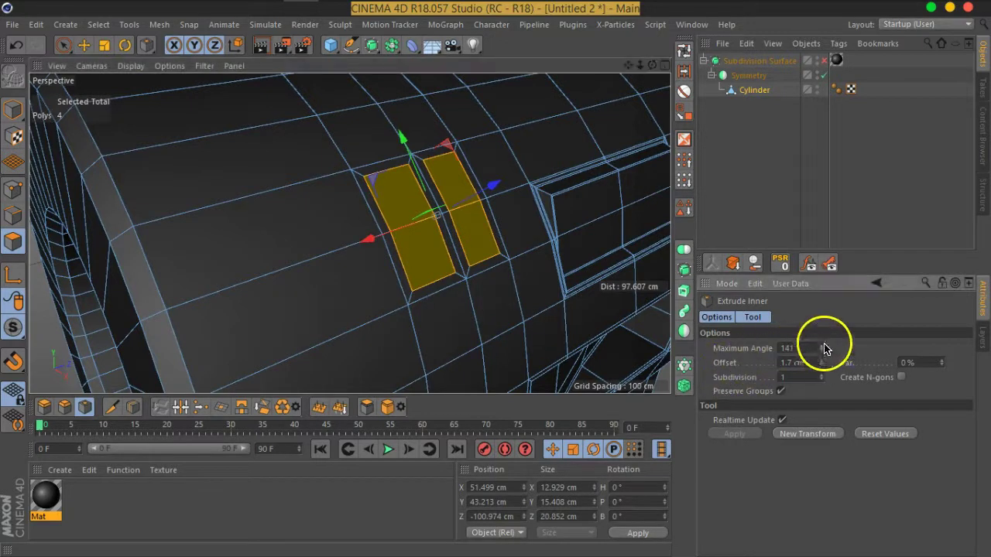
mouse_move(834, 162)
left_mouse_down()
mouse_move(825, 509)
mouse_move(828, 259)
mouse_move(826, 398)
mouse_move(832, 309)
left_mouse_up()
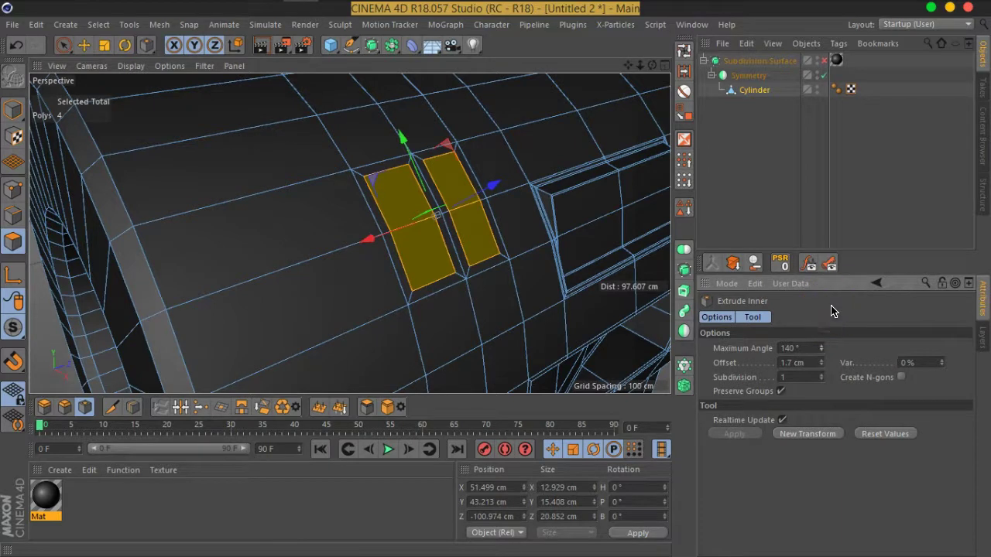
left_click(556, 316)
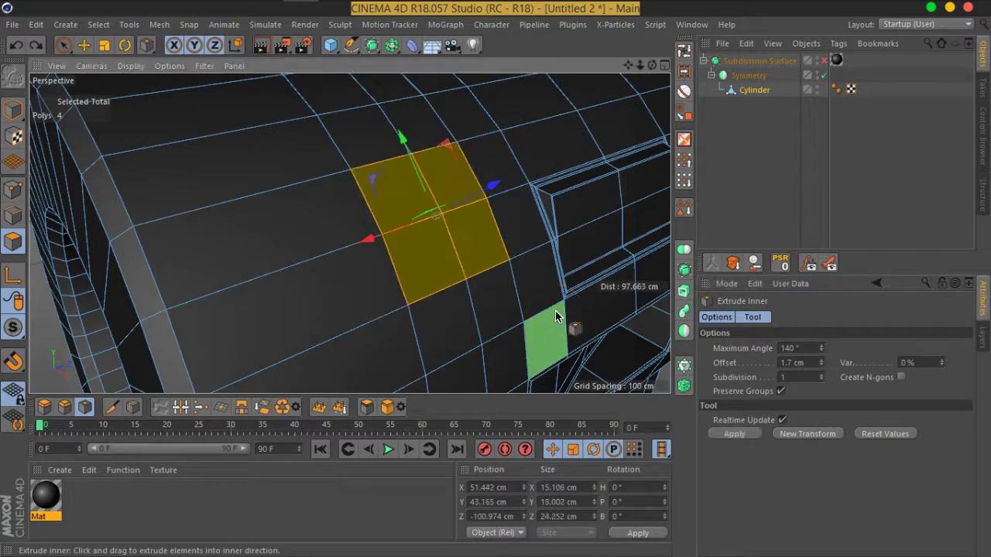
Extrude the four faces inward to cut a small square notch, then deselect them
key("d")
mouse_move(555, 315)
left_mouse_down("alt")
mouse_move(409, 233)
mouse_move(398, 261)
mouse_move(408, 248)
left_mouse_up("alt")
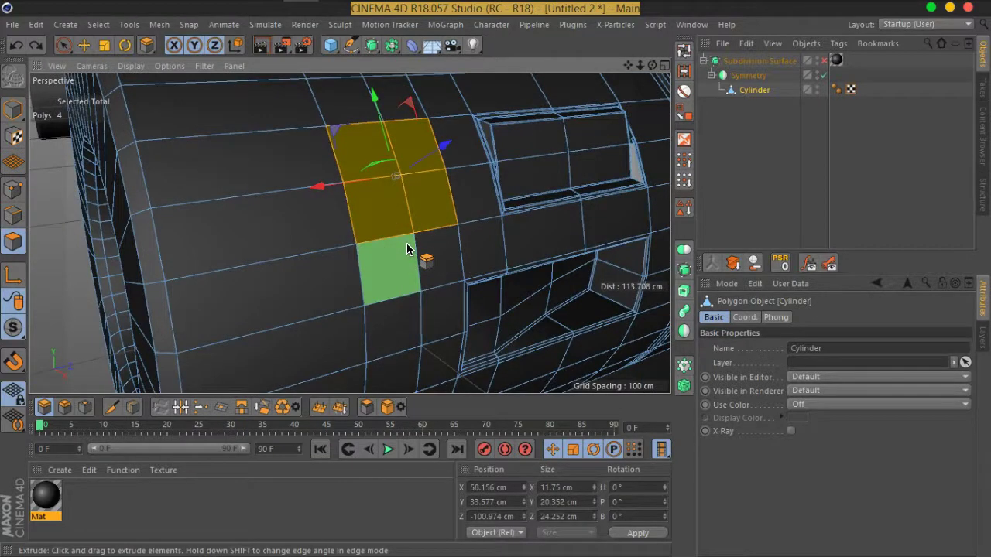
scroll(409, 249, "down", 3)
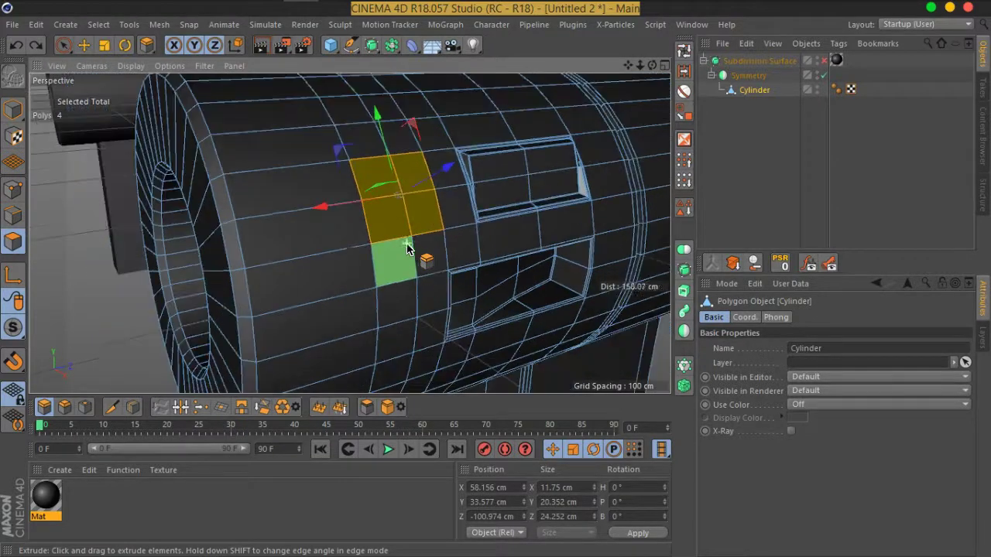
mouse_move(412, 256)
left_mouse_down("alt")
mouse_move(369, 225)
mouse_move(566, 217)
mouse_move(398, 239)
mouse_move(394, 268)
mouse_move(299, 268)
mouse_move(394, 323)
mouse_move(416, 310)
mouse_move(411, 302)
left_mouse_up("alt")
left_click(402, 242)
scroll(377, 258, "down", 2)
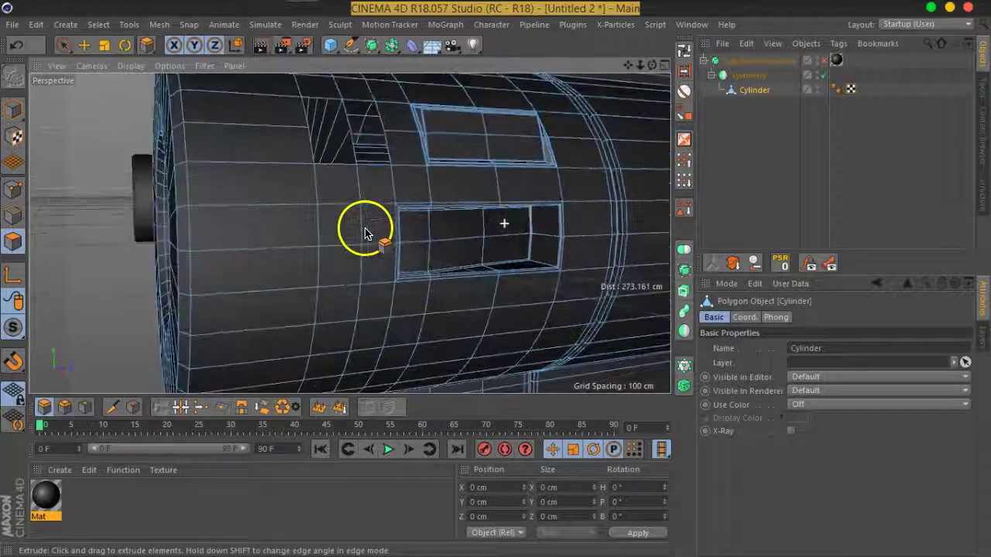
scroll(361, 214, "down", 3)
scroll(316, 194, "down", 2)
mouse_move(404, 283)
left_mouse_down("alt")
mouse_move(380, 282)
mouse_move(405, 230)
mouse_move(410, 269)
left_mouse_up("alt")
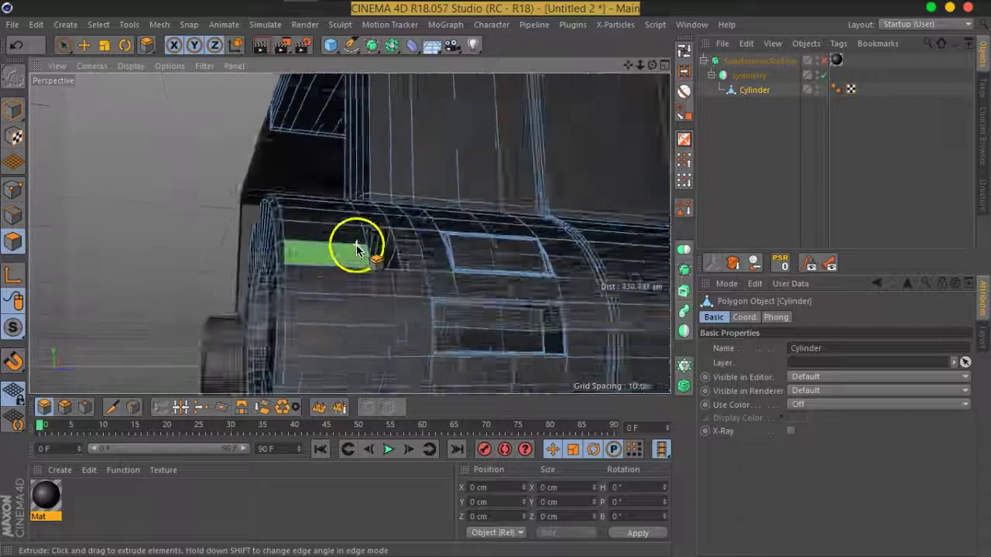
scroll(414, 272, "up", 3)
Try loop-selecting face loops around the body, clear them, and switch to Points with nothing selected
left_click(683, 48)
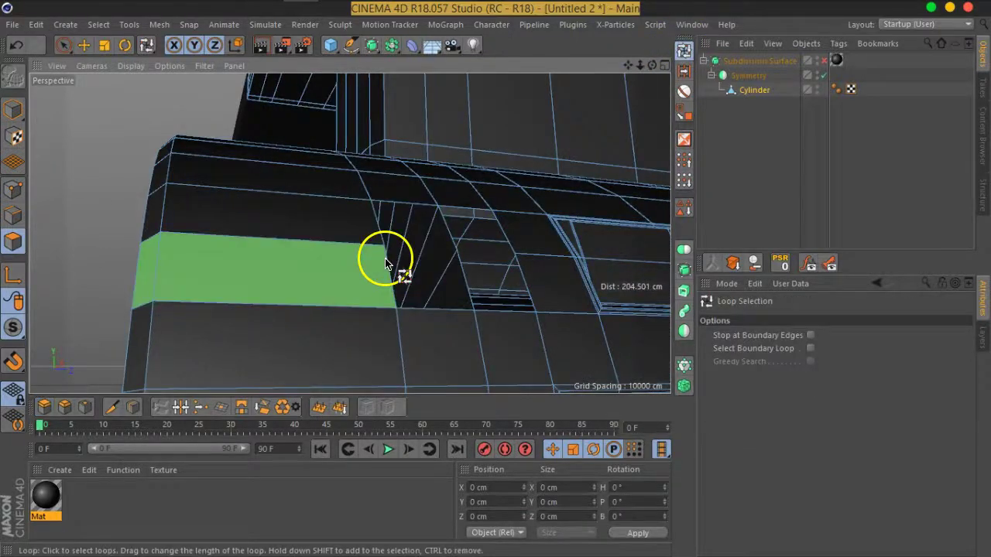
left_click(411, 281)
mouse_move(411, 284)
left_mouse_down("alt")
mouse_move(323, 298)
mouse_move(382, 322)
mouse_move(393, 281)
mouse_move(378, 265)
mouse_move(413, 272)
left_mouse_up("alt")
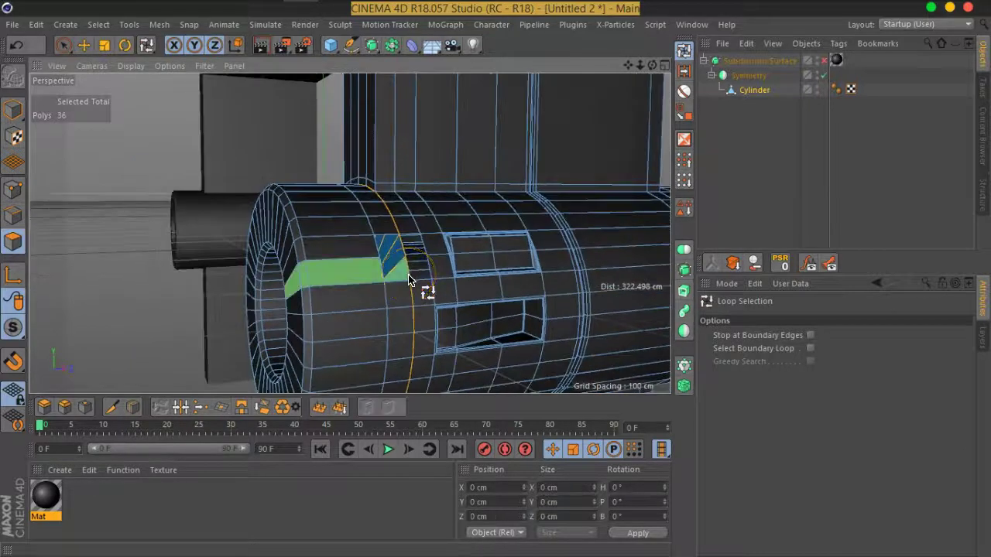
key("ctrl+shift+a")
mouse_move(531, 303)
left_mouse_down("alt")
mouse_move(427, 283)
mouse_move(369, 288)
mouse_move(581, 255)
mouse_move(335, 303)
left_mouse_up("alt")
left_click(322, 246)
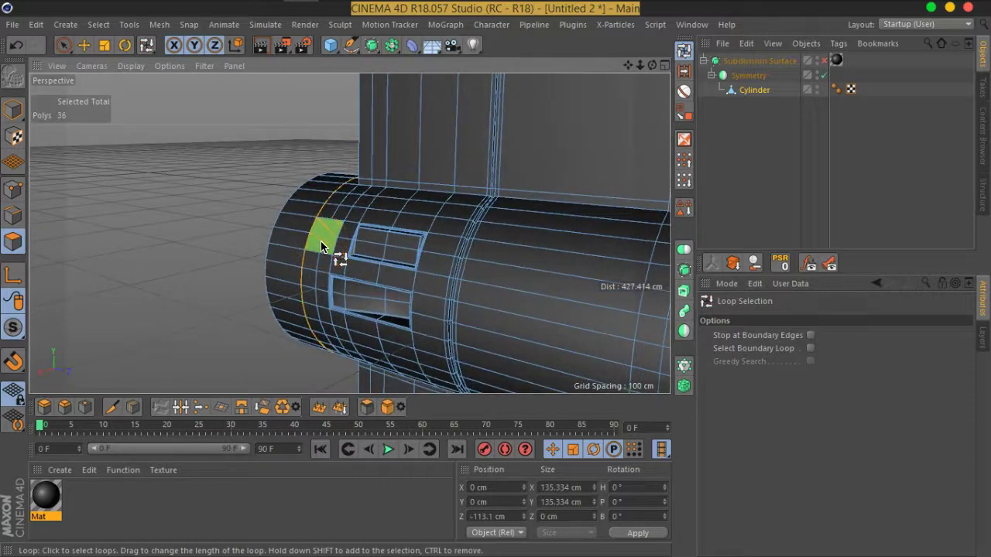
mouse_move(394, 325)
left_mouse_down("alt")
mouse_move(431, 289)
mouse_move(484, 265)
mouse_move(580, 268)
mouse_move(524, 302)
mouse_move(412, 301)
left_mouse_up("alt")
left_click(14, 188)
left_click(204, 195)
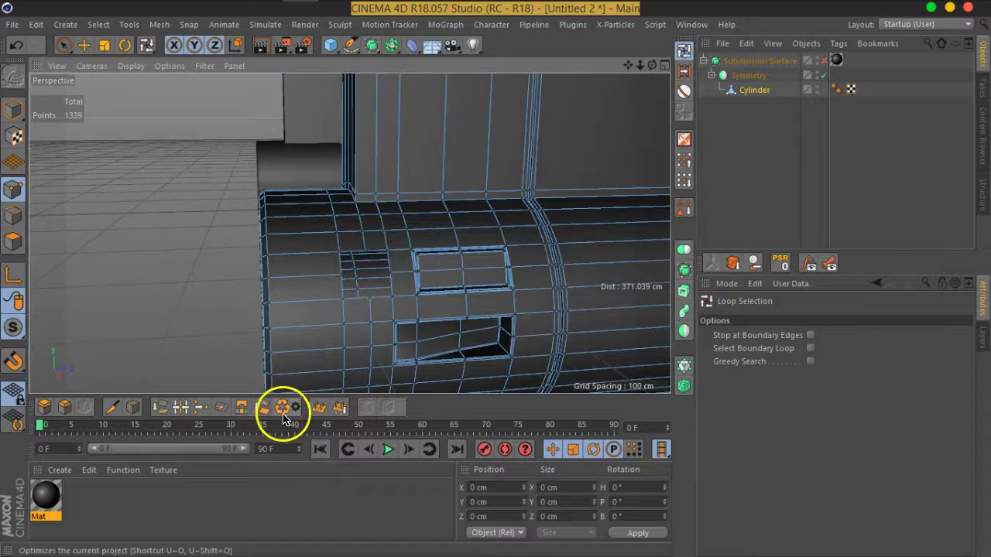
Preview the body with subdivision smoothing, then turn smoothing and the mirrored half off
left_click(723, 166)
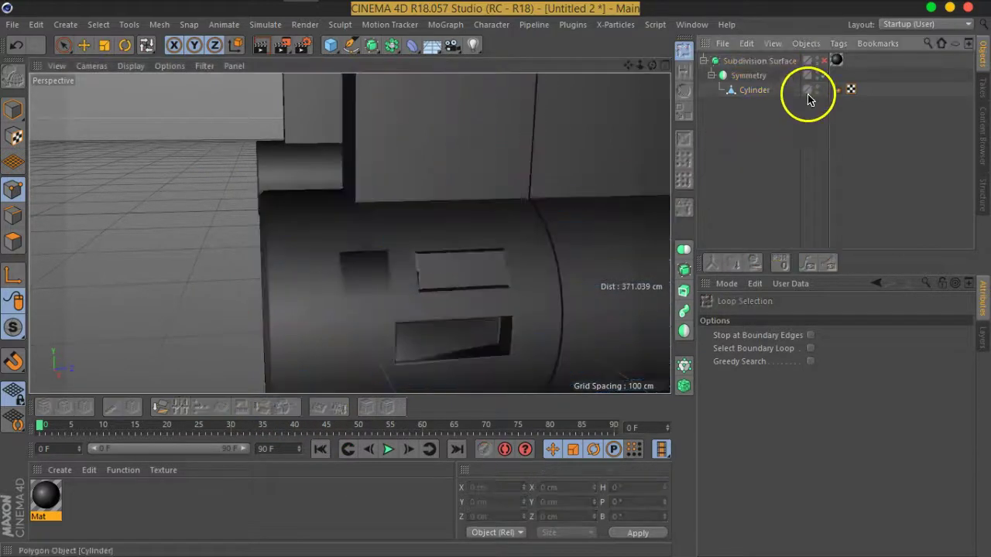
left_click(823, 61)
mouse_move(476, 233)
left_mouse_down("alt")
mouse_move(469, 222)
mouse_move(513, 230)
mouse_move(483, 223)
left_mouse_up("alt")
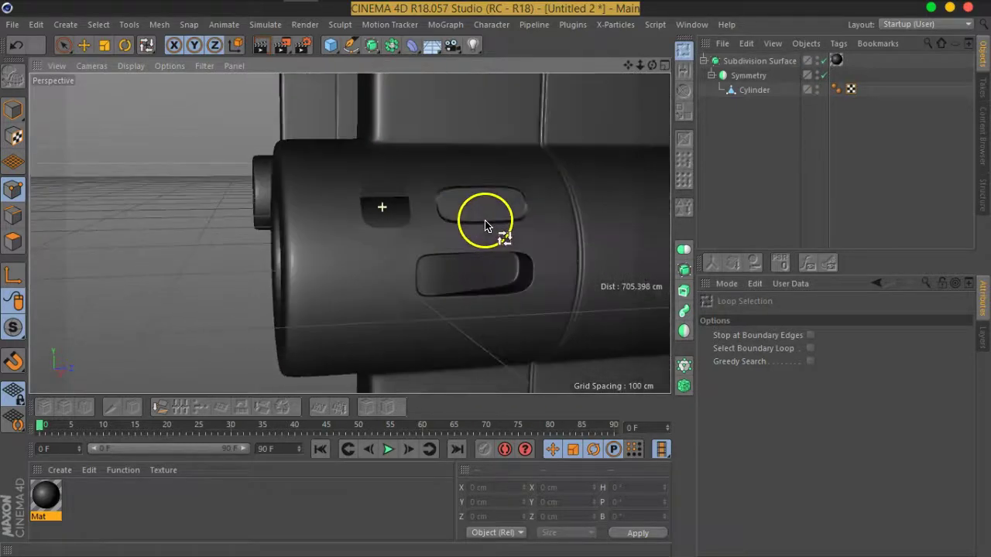
left_click(824, 61)
left_click(824, 75)
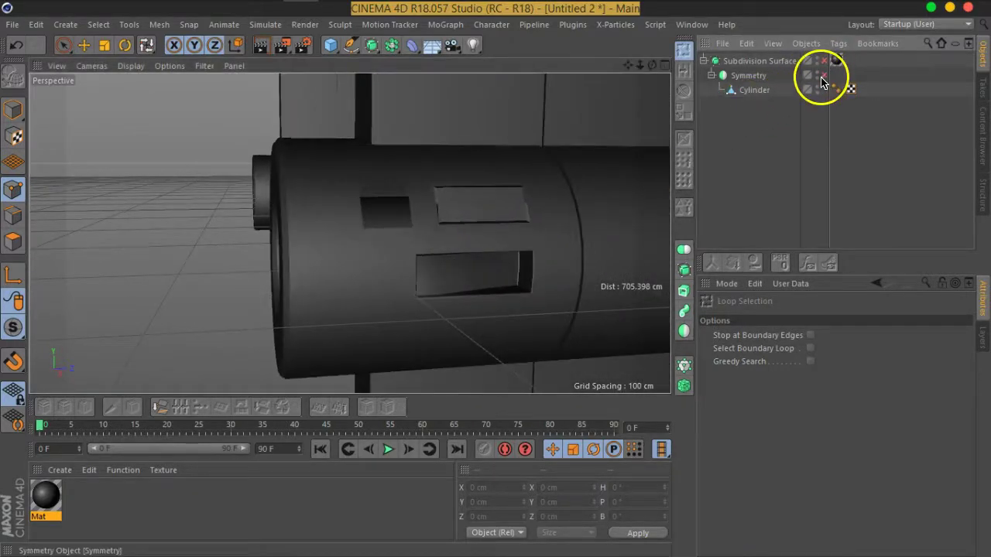
Select the Cylinder, restore the mirrored half, and start the Bridge tool
left_click(756, 95)
left_click(823, 75)
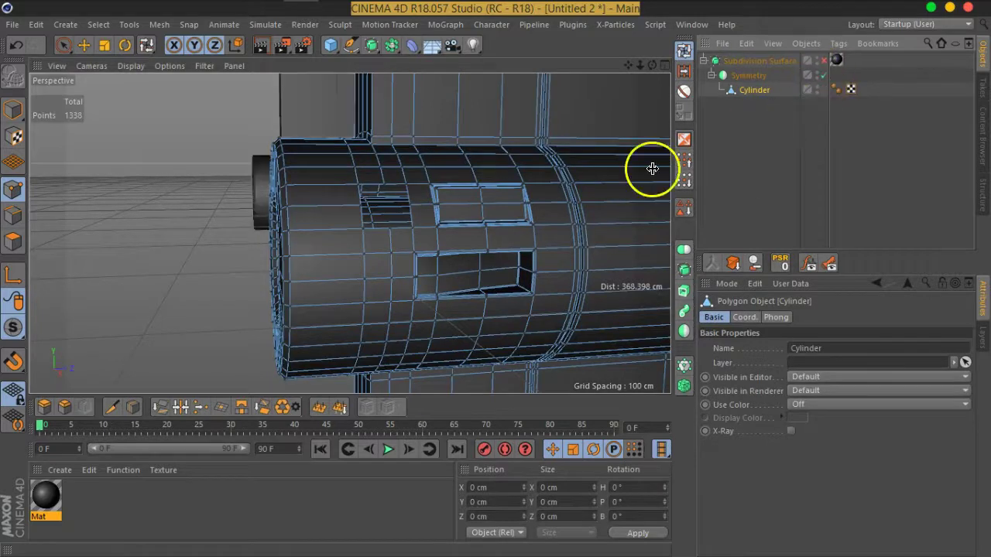
left_click_drag(652, 166, 579, 194, "alt")
scroll(495, 233, "up", 3)
scroll(465, 201, "up", 3)
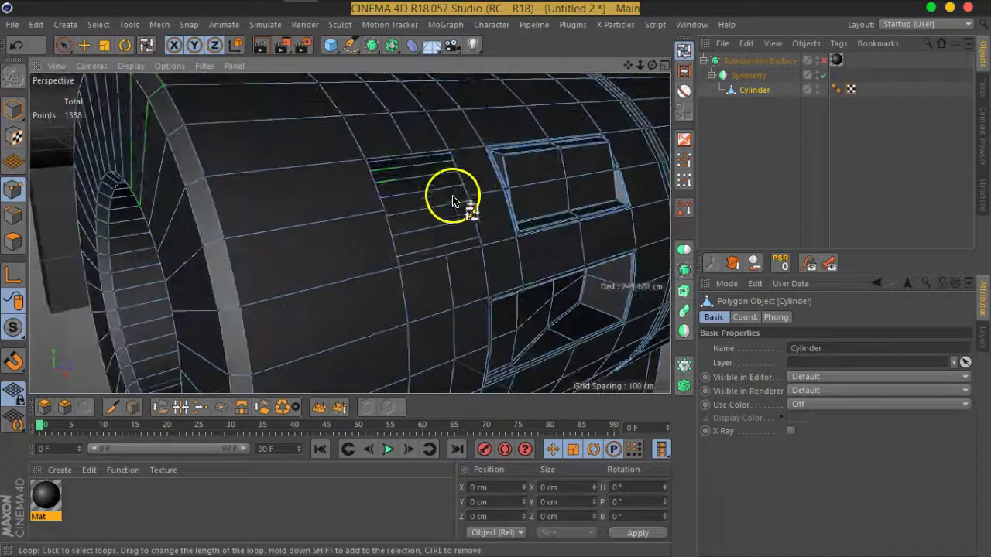
right_click(432, 157)
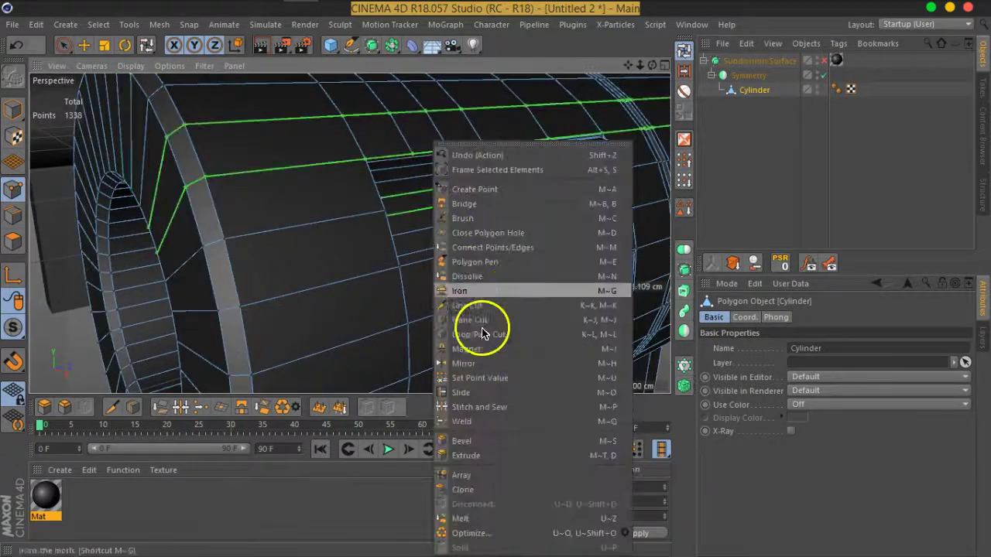
left_click(481, 206)
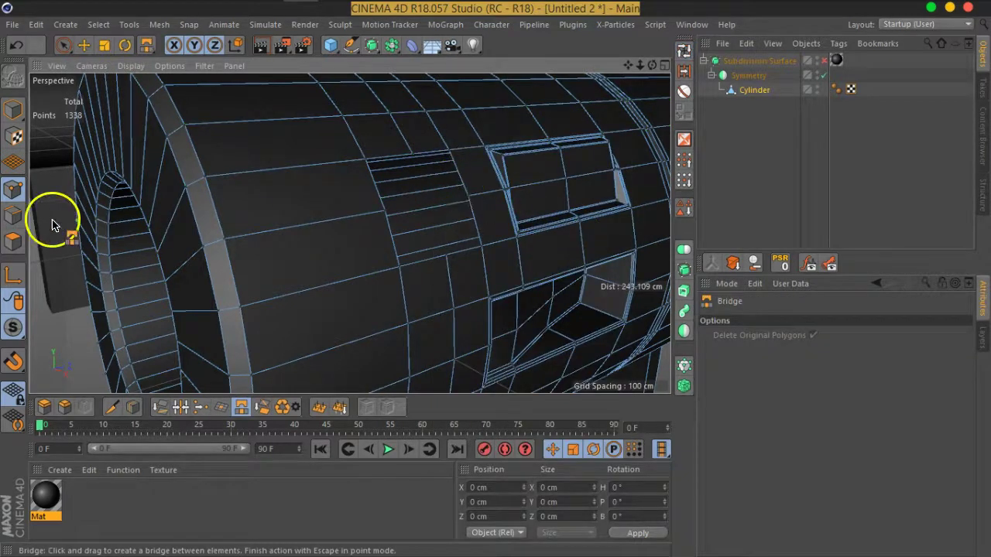
Try bridging an edge across the body in Edge mode, then undo it
left_click(13, 216)
left_click_drag(409, 239, 388, 248, "alt")
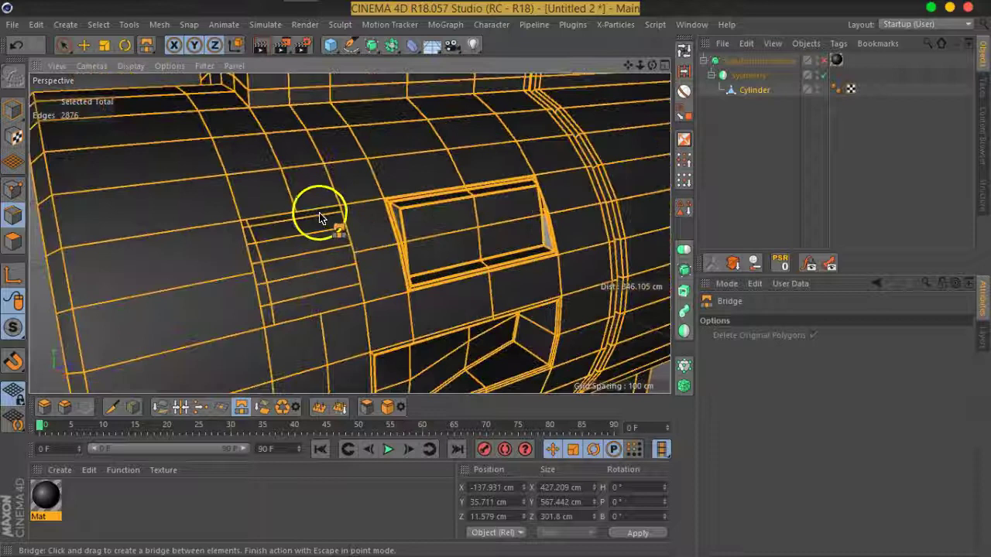
mouse_move(317, 215)
left_mouse_down()
mouse_move(341, 314)
mouse_move(365, 336)
mouse_move(398, 336)
mouse_move(901, 206)
left_mouse_up()
left_click_drag(347, 326, 349, 305, "alt")
key("ctrl+z")
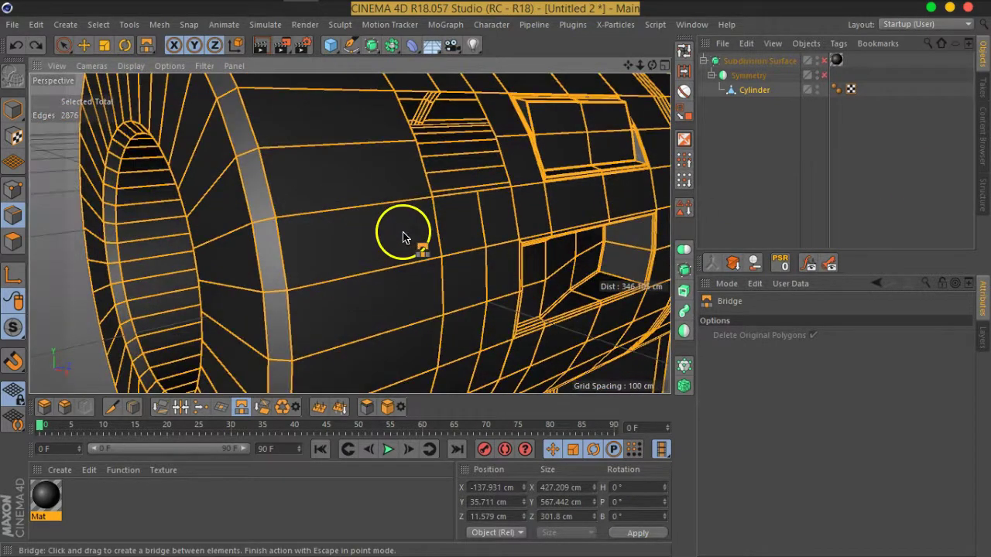
Clear the selection, re-enable Symmetry, select Cylinder and zoom in on the window area
scroll(402, 236, "down", 5)
left_click(737, 170)
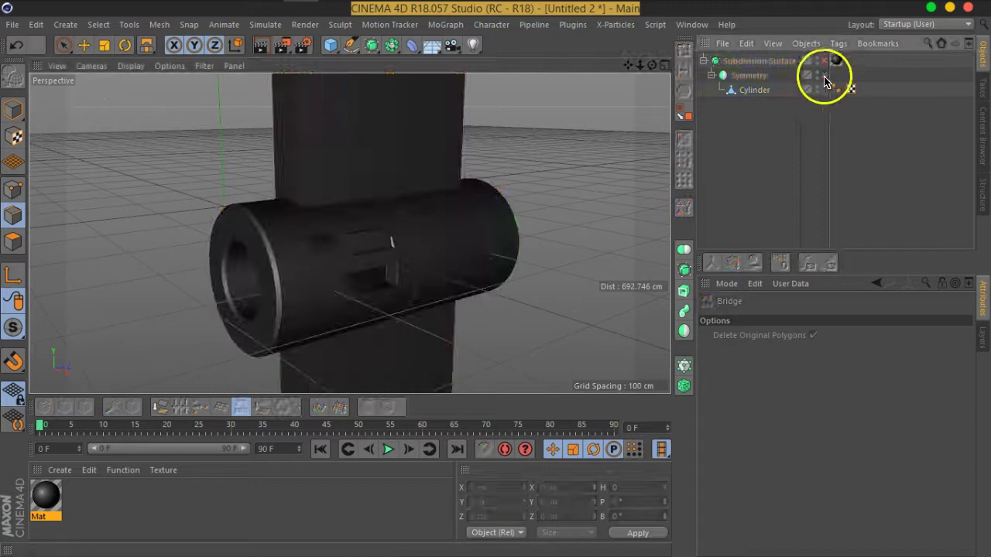
left_click(824, 75)
left_click(753, 90)
left_click(64, 44)
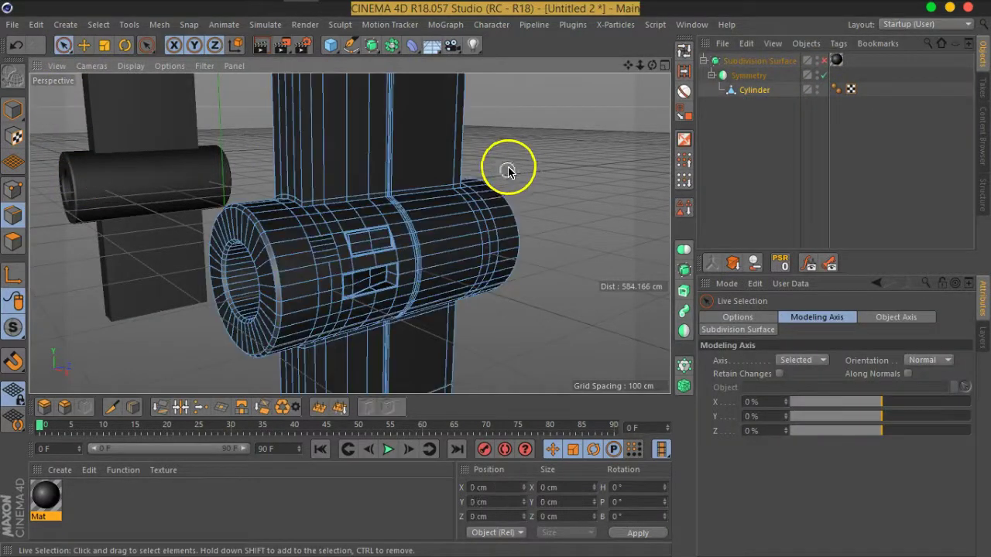
scroll(289, 276, "up", 3)
scroll(288, 276, "up", 2)
Select an edge beside the slatted recess and bridge the lower edge to the upper edge
scroll(392, 203, "up", 2)
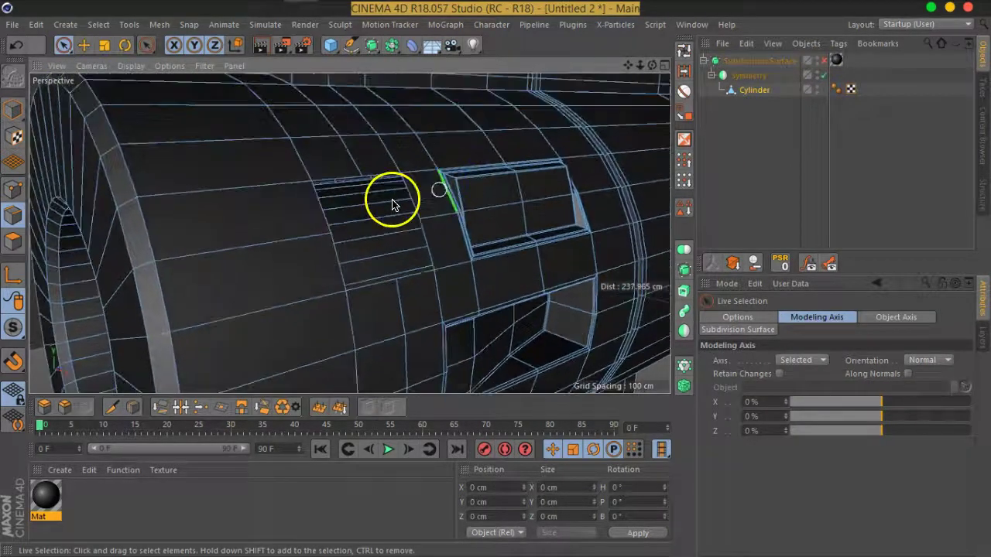
scroll(391, 203, "up", 1)
left_click(385, 193)
right_click(387, 195)
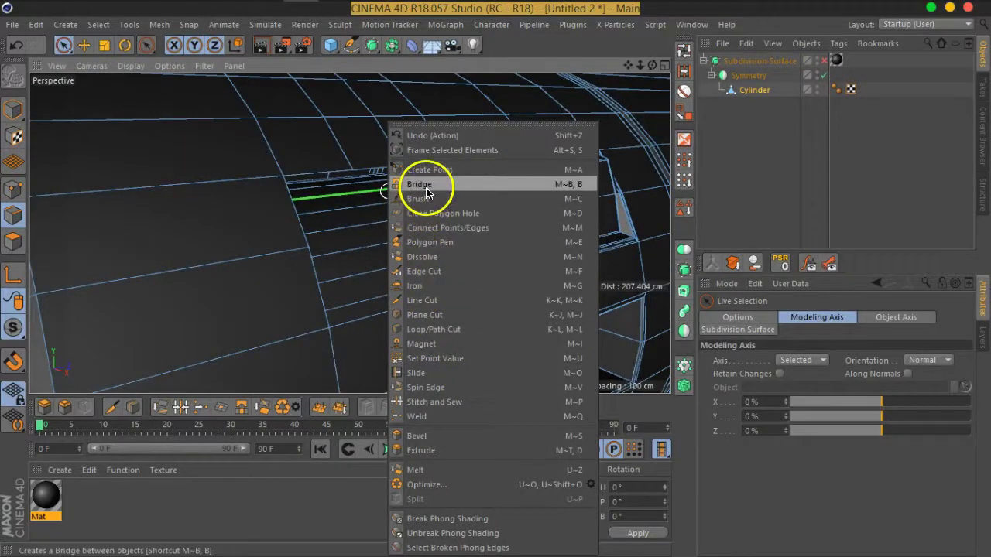
left_click(426, 192)
left_click_drag(378, 203, 434, 265, "alt")
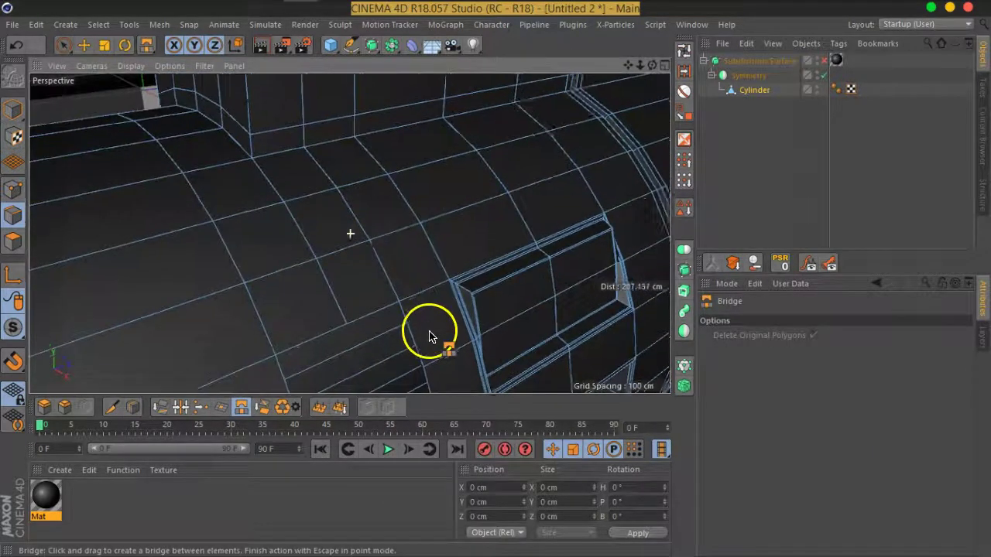
mouse_move(422, 306)
left_mouse_down()
mouse_move(396, 166)
mouse_move(469, 248)
left_mouse_up()
Complete a bridge across the gap next to the slats, creating new polygons
scroll(463, 240, "up", 4)
scroll(496, 227, "up", 3)
scroll(519, 200, "down", 4)
mouse_move(513, 210)
left_mouse_down("alt")
mouse_move(515, 248)
mouse_move(475, 325)
left_mouse_up("alt")
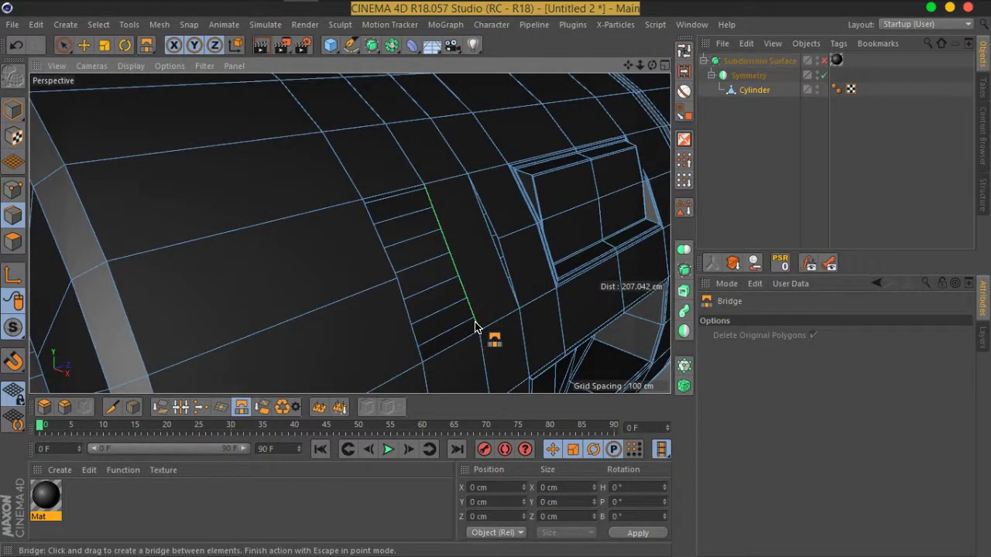
left_click(475, 325)
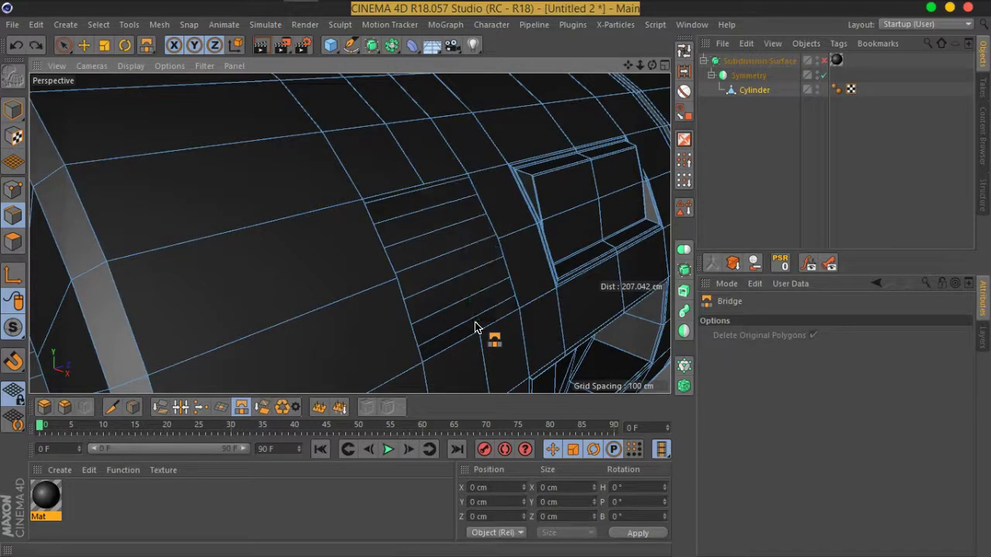
left_click(518, 356)
left_click(397, 289)
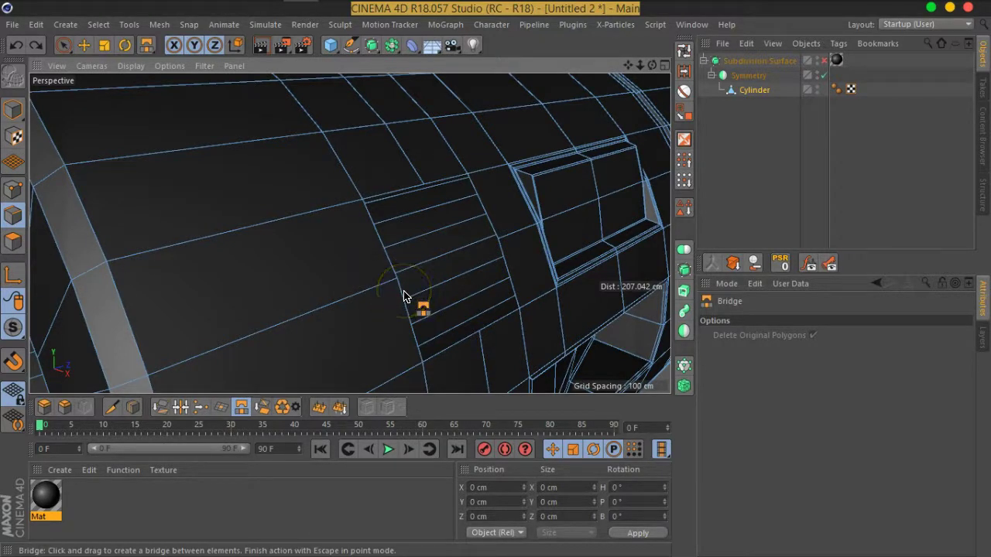
Pick Stitch and Sew from the mesh context menu, passing over Weld
right_click(403, 296)
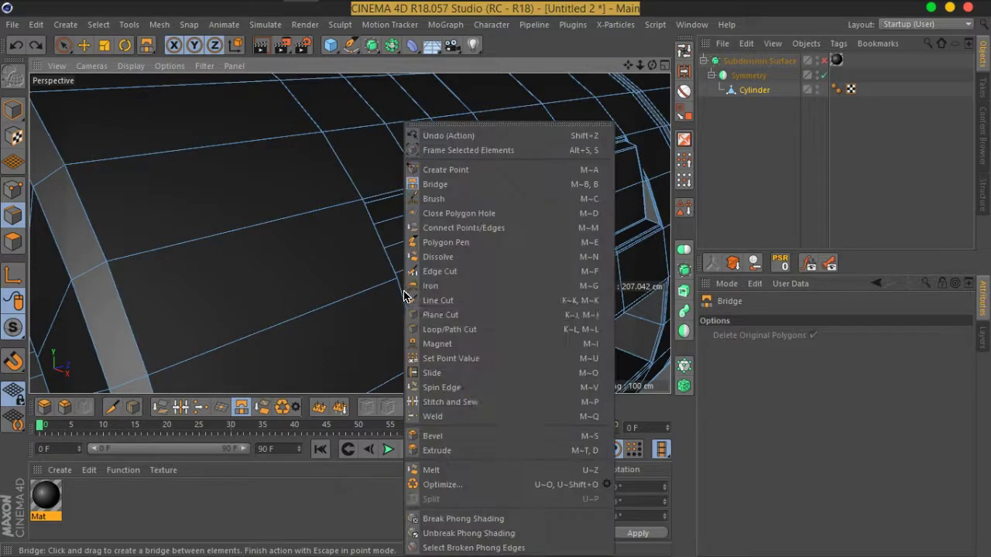
left_click(449, 456)
right_click(443, 350)
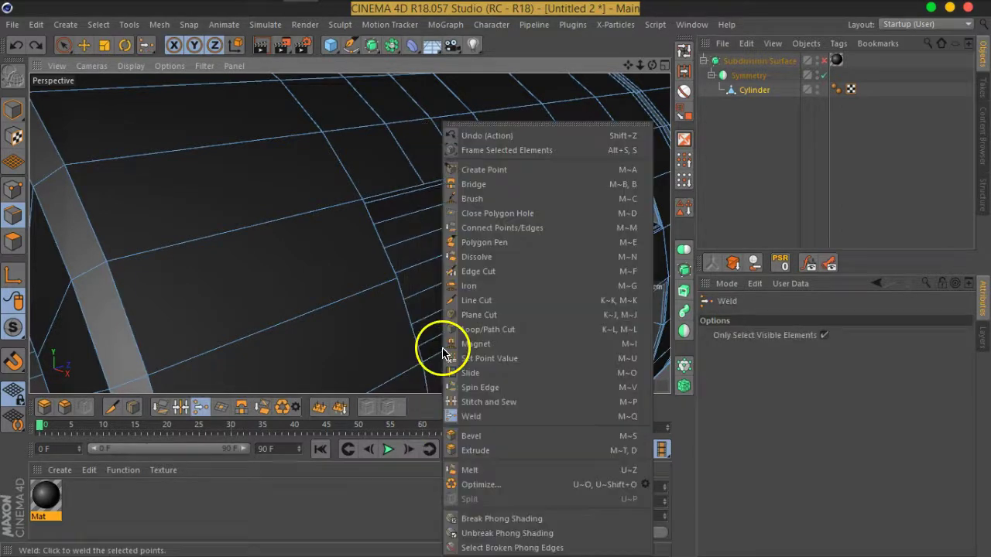
left_click(499, 404)
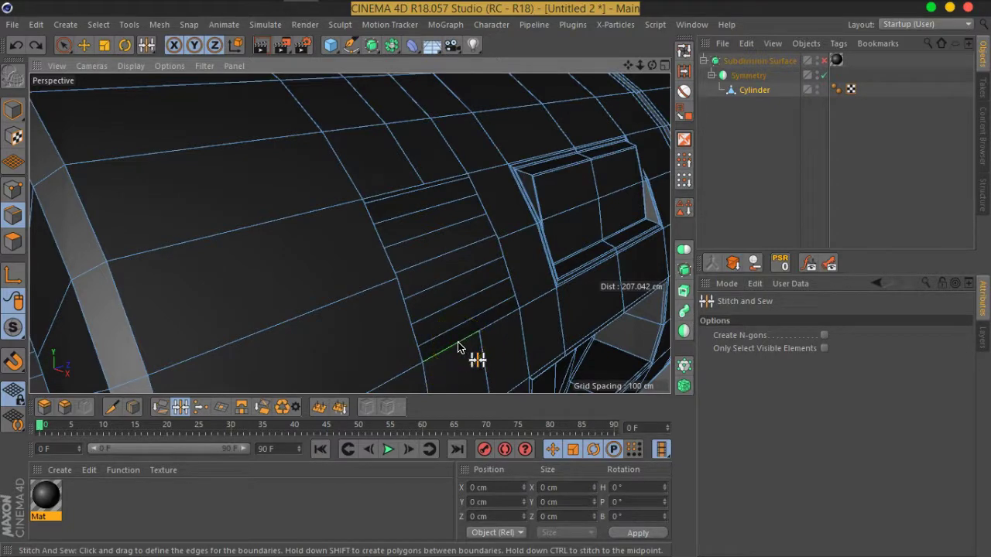
Stitch the lower edges up toward the slats, then undo that stitch
left_click_drag(443, 296, 390, 197)
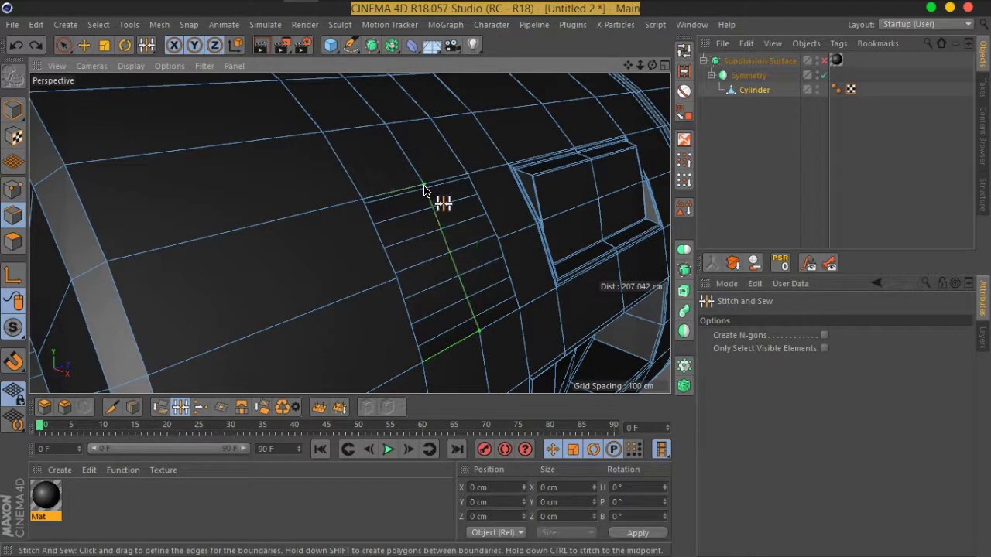
left_click_drag(478, 321, 488, 310, "alt")
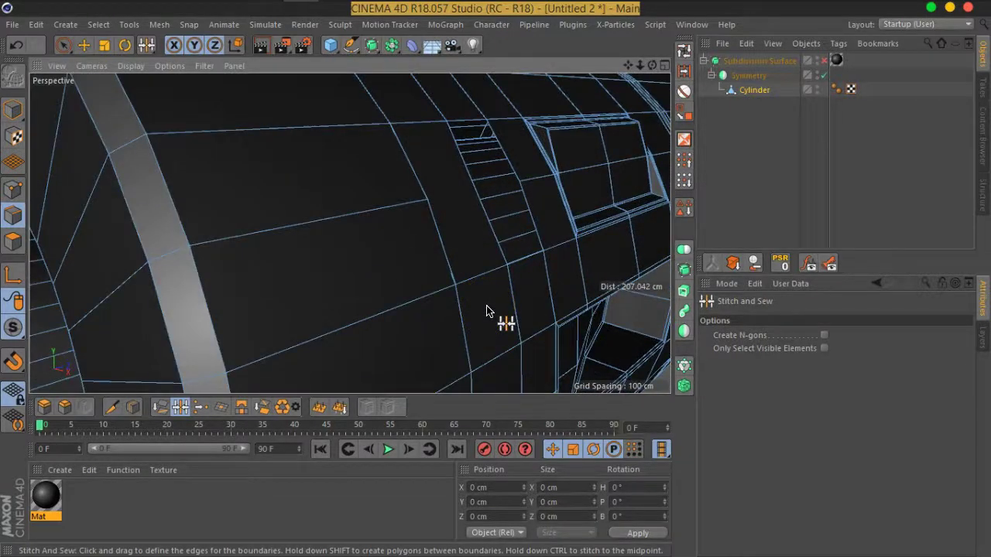
key("ctrl+z")
left_click(502, 284)
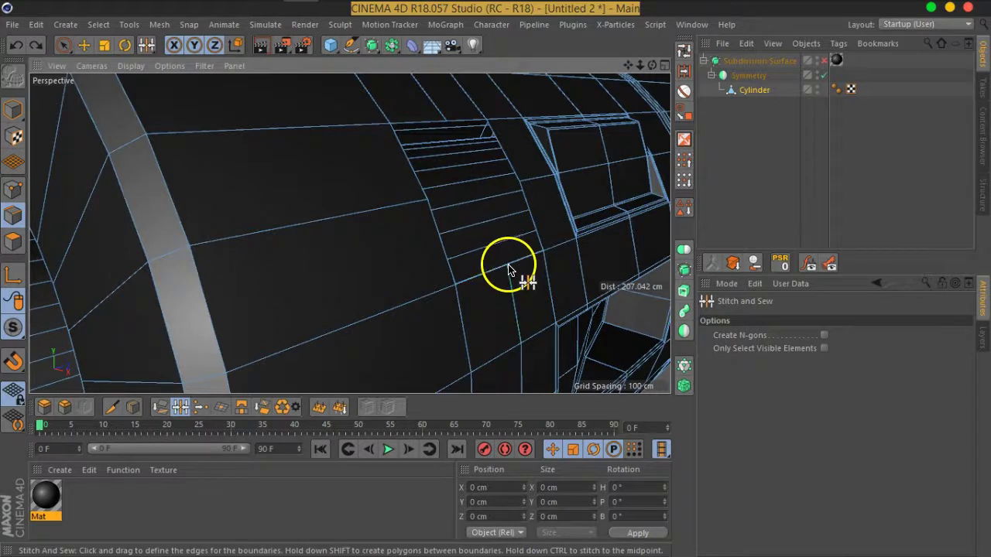
In Point mode, try stitching a lower vertex into an upper vertex, undoing the bad result
left_click(13, 189)
left_click_drag(520, 305, 511, 279)
mouse_move(503, 237)
left_mouse_down()
mouse_move(450, 129)
mouse_move(469, 283)
left_mouse_up()
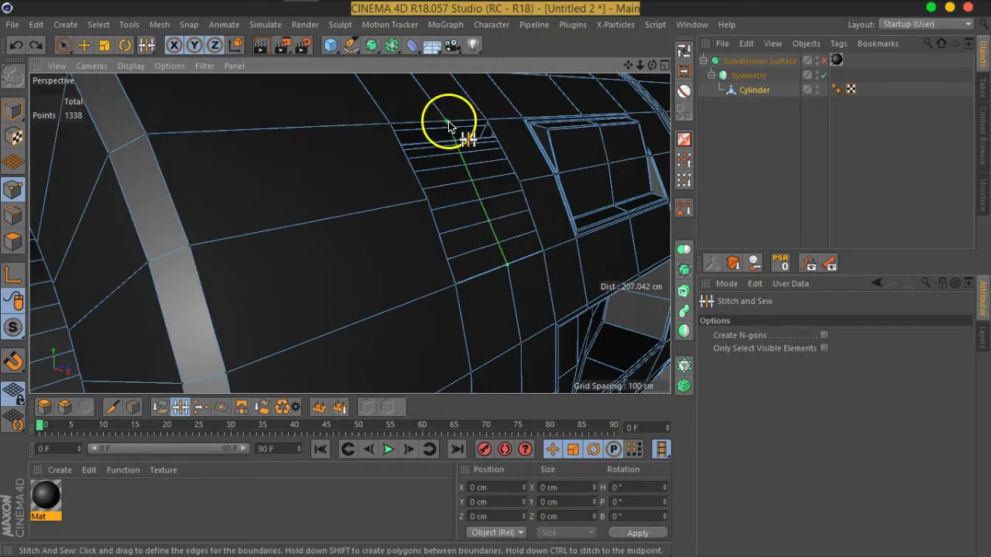
left_click_drag(507, 268, 449, 125)
key("ctrl+z")
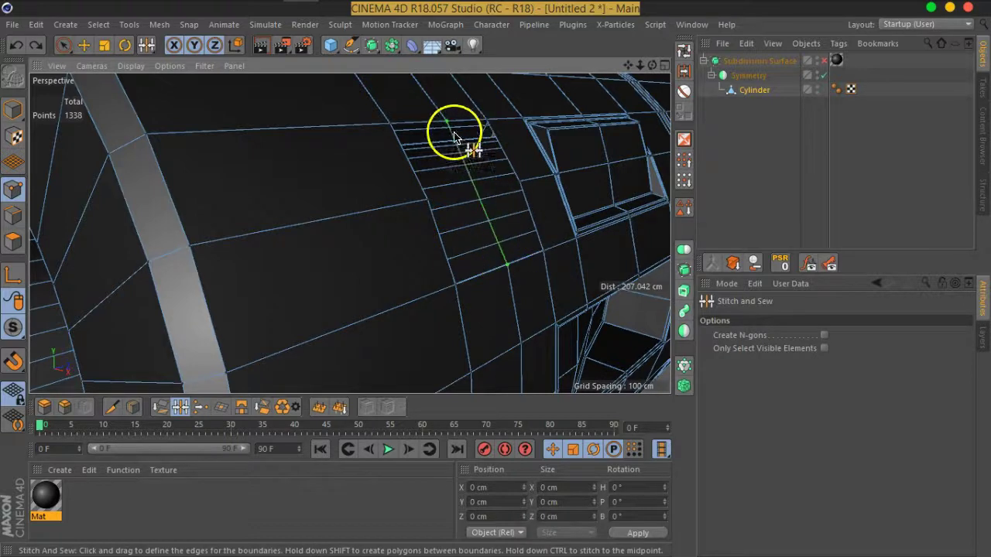
left_click_drag(503, 208, 442, 126)
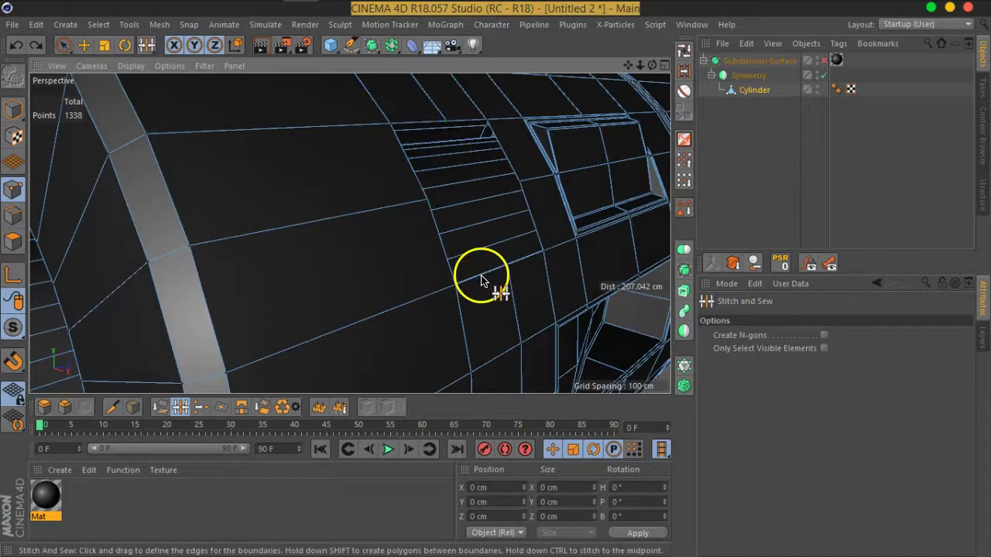
In Edge mode, stitch the edge beside the slats up to the slat edge
left_click(13, 215)
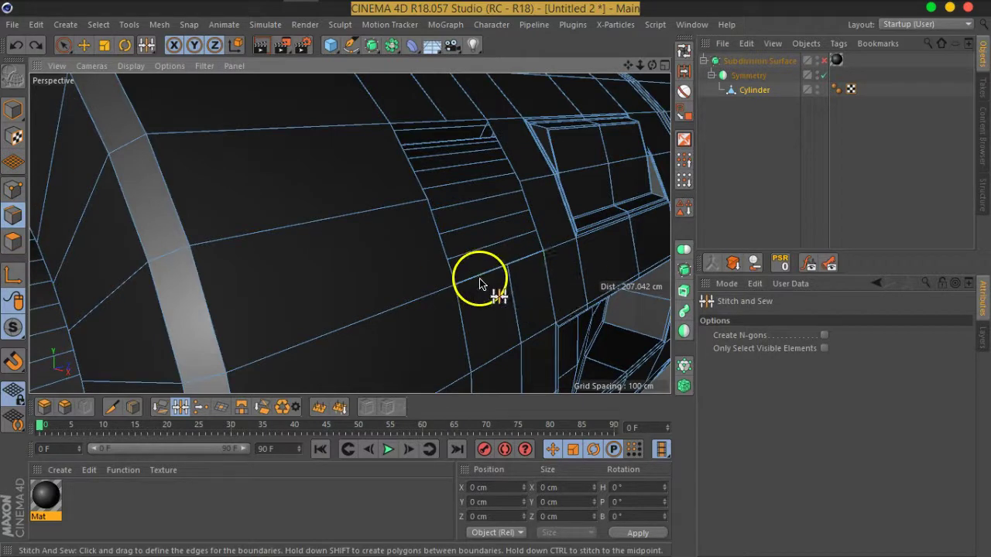
mouse_move(475, 240)
left_mouse_down()
mouse_move(418, 119)
mouse_move(442, 250)
mouse_move(276, 235)
mouse_move(477, 234)
left_mouse_up()
left_click(477, 235)
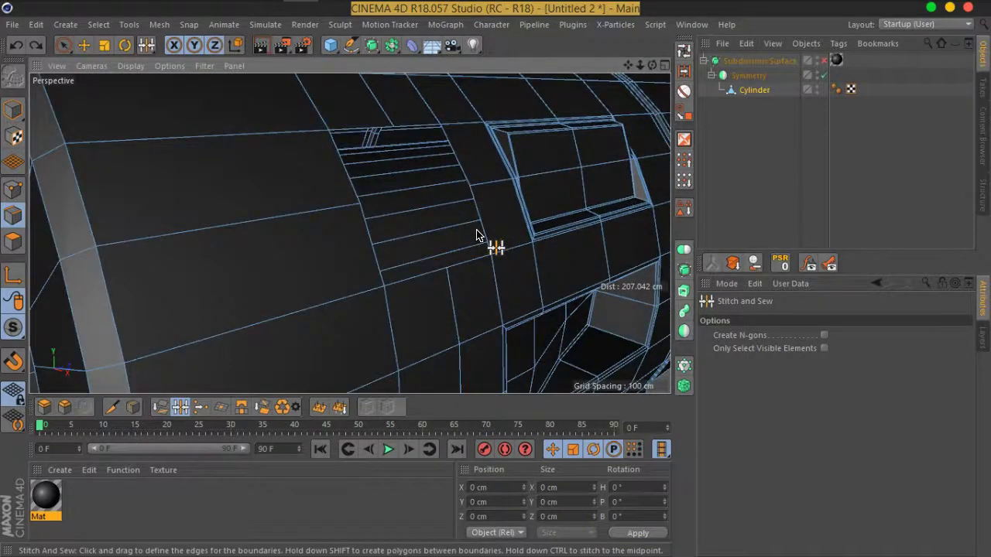
Cap the leftover ribbed-notch hole with Close Polygon Hole
right_click(610, 171)
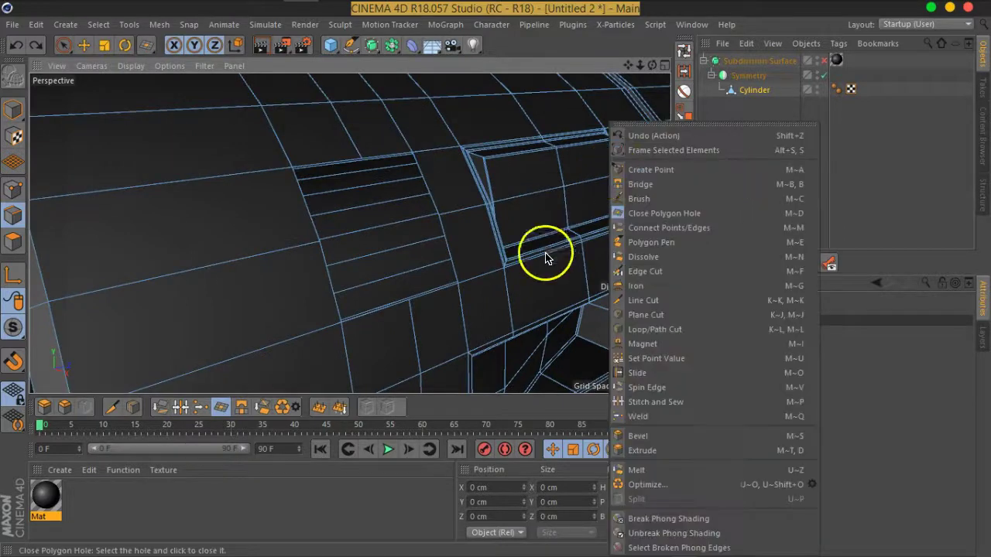
left_click(629, 214)
left_click(454, 255)
mouse_move(387, 272)
left_mouse_down("alt")
mouse_move(347, 243)
mouse_move(372, 250)
left_mouse_up("alt")
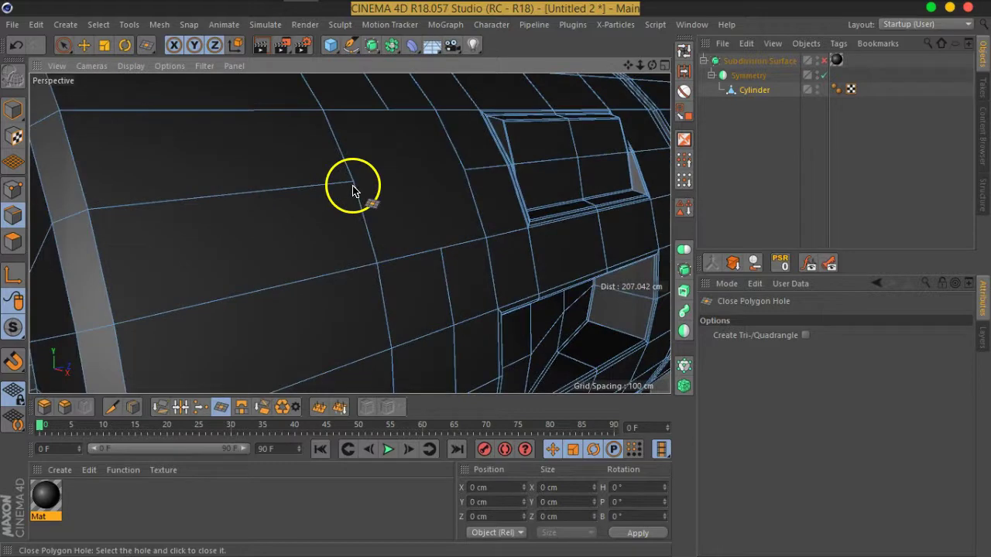
Select two points on the cylinder body beside the upper recessed panel
left_click(13, 189)
left_click(64, 45)
left_click(461, 167)
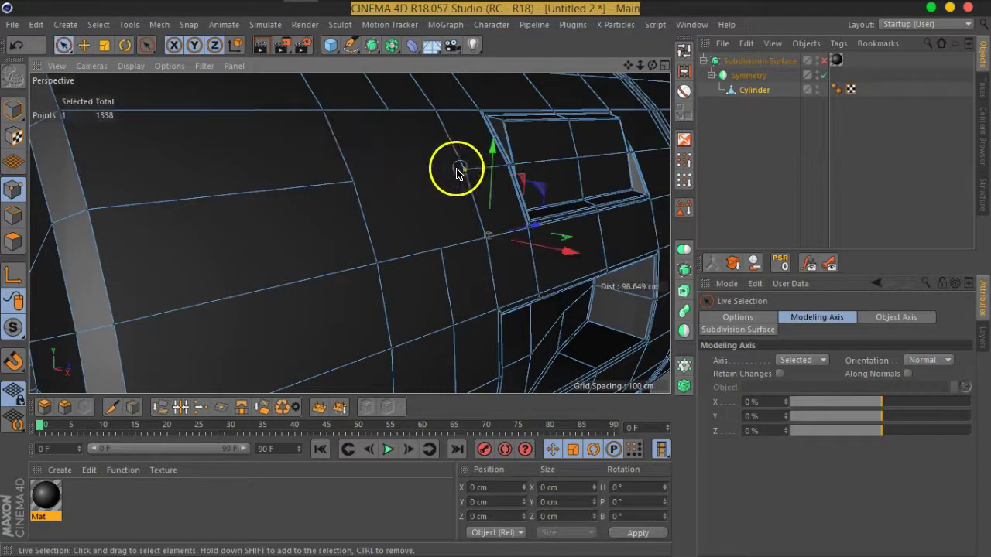
left_click(350, 183, "shift")
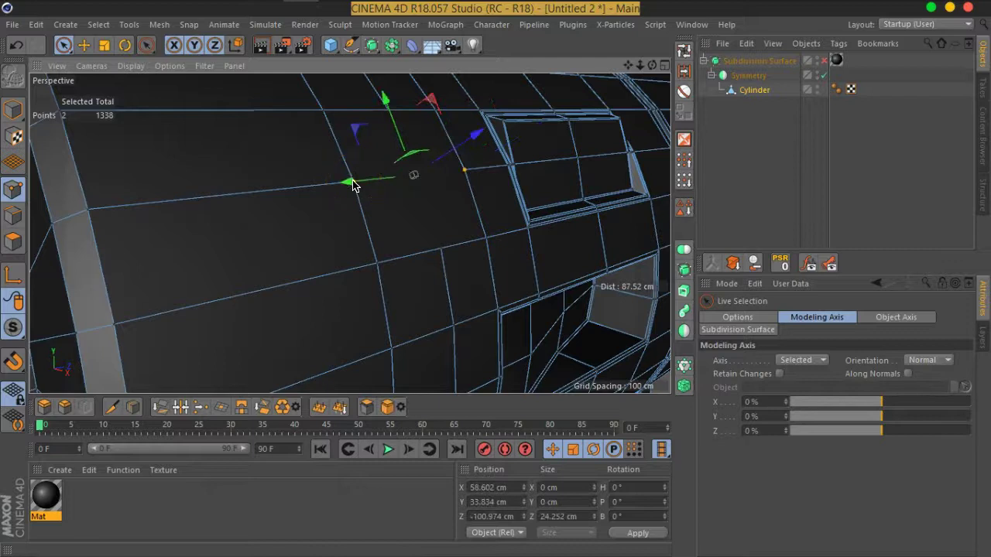
left_click(744, 160)
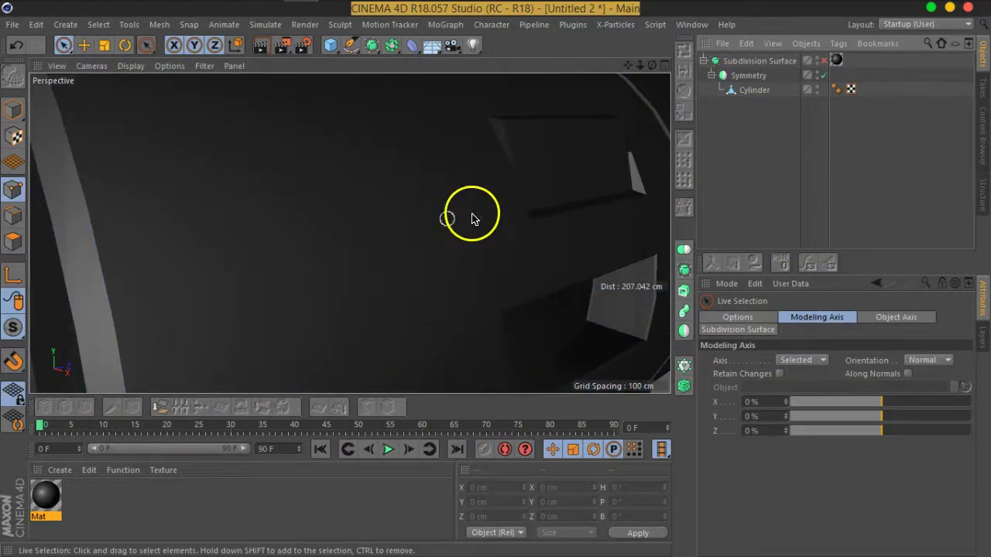
left_click(765, 91)
left_click(440, 248)
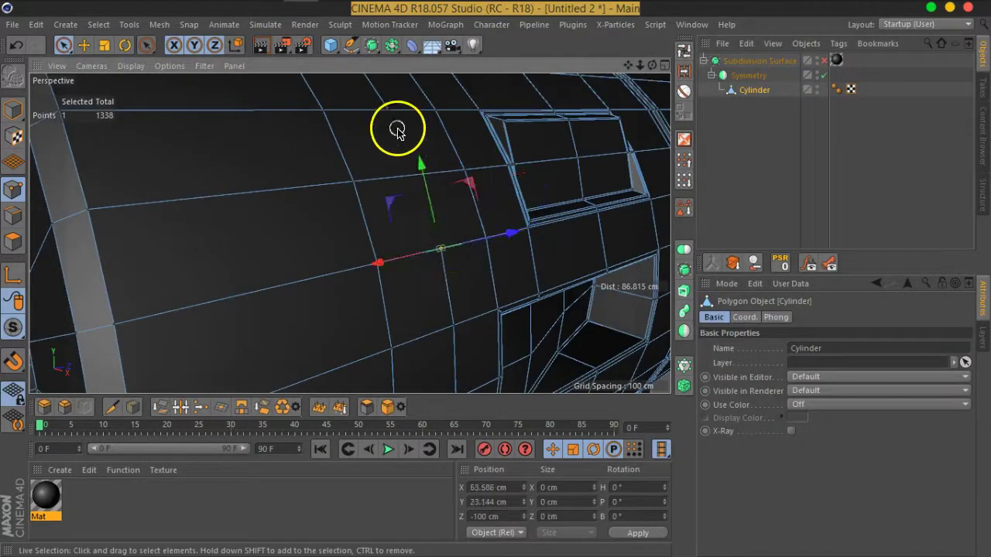
left_click(389, 115, "shift")
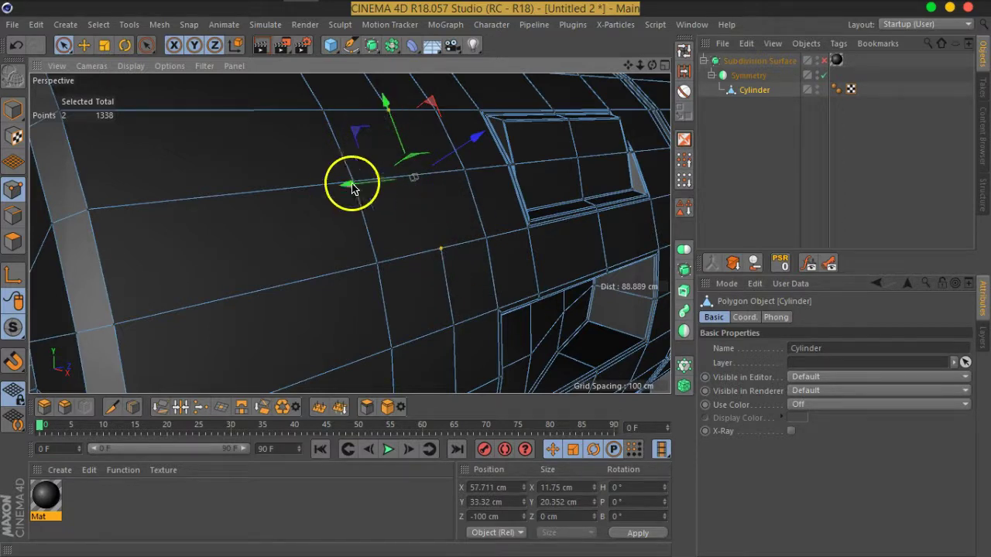
Line Cut from the selected point up to the upper edge with Single Line enabled
right_click(434, 247)
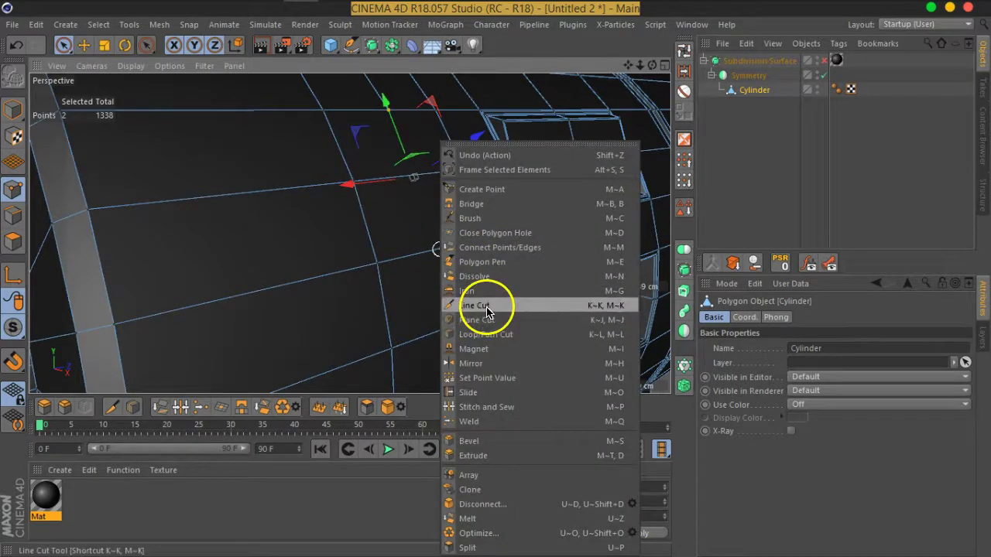
left_click(487, 310)
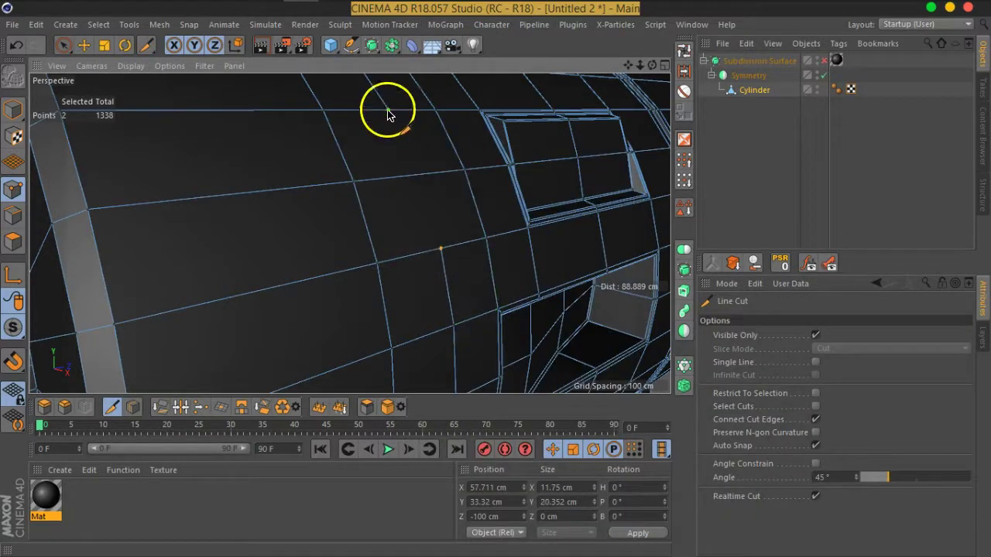
left_click(432, 251)
left_click(751, 369)
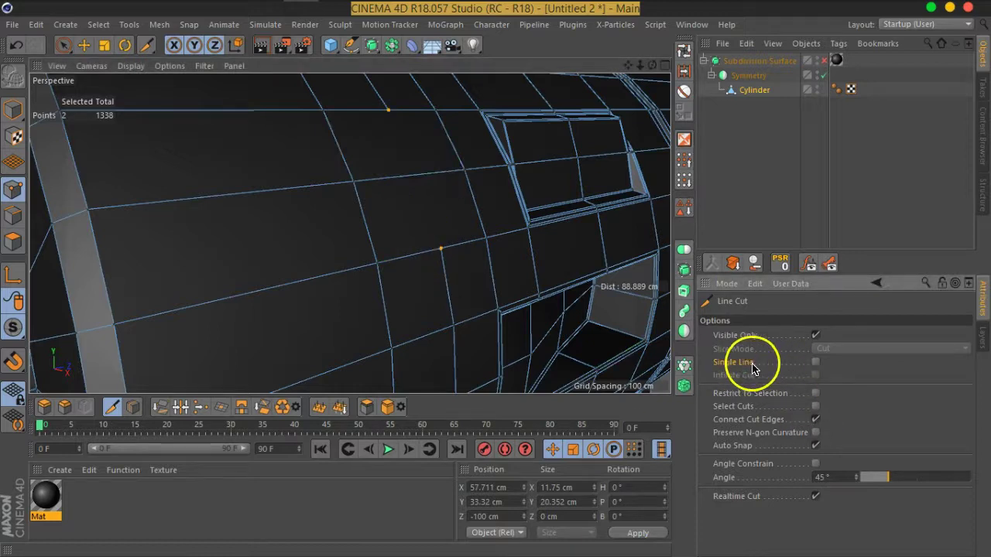
left_click(441, 249)
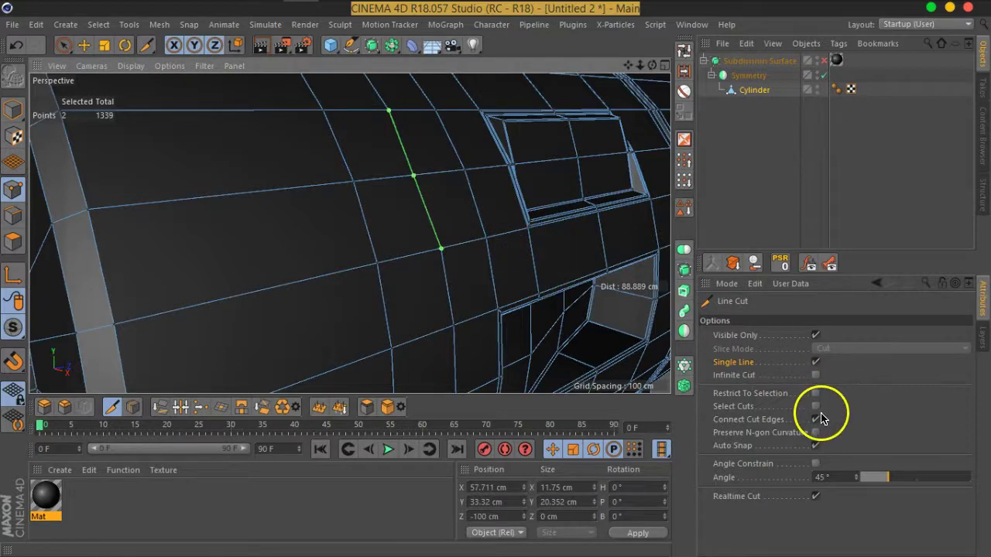
Uncheck Single Line, select Cylinder, enable Subdivision Surface and return to Live Selection
left_click(817, 361)
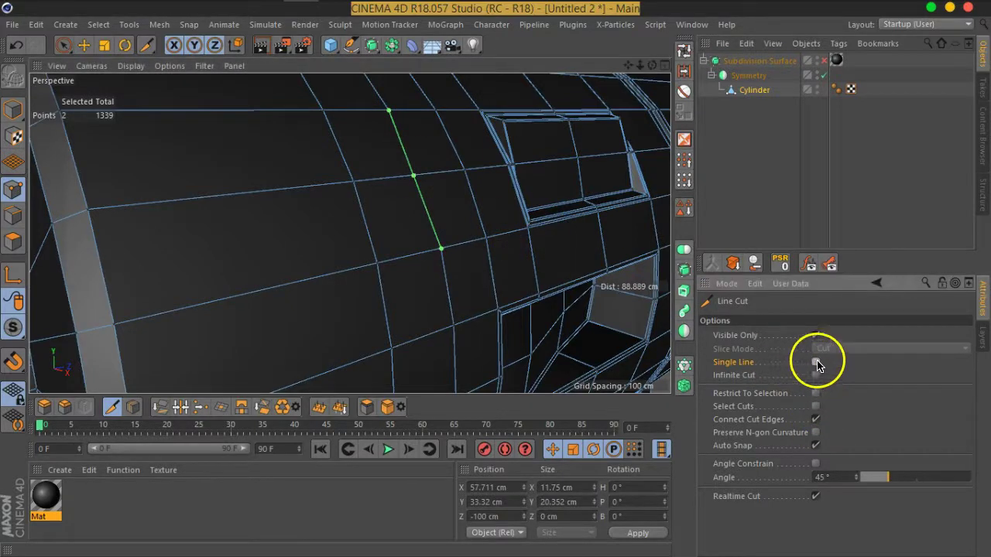
left_click(750, 91)
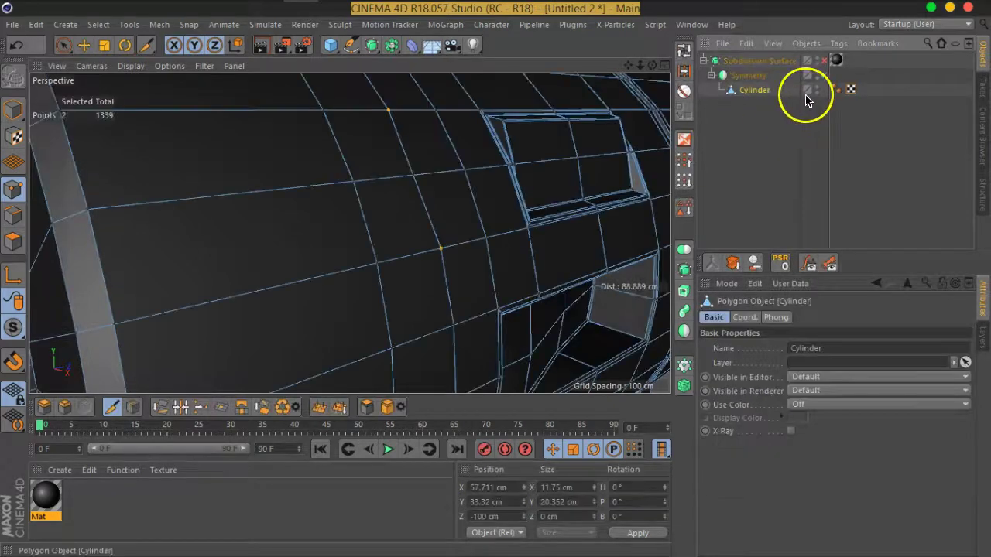
left_click(824, 63)
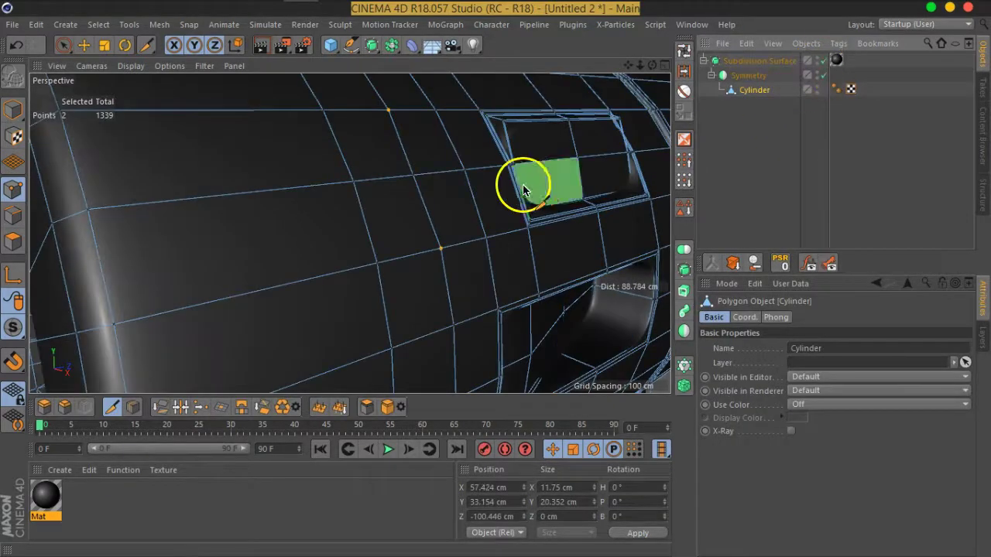
left_click(64, 46)
Render a Ctrl+R viewport preview of the smoothed hinge, then orbit and zoom back in
scroll(157, 178, "down", 3)
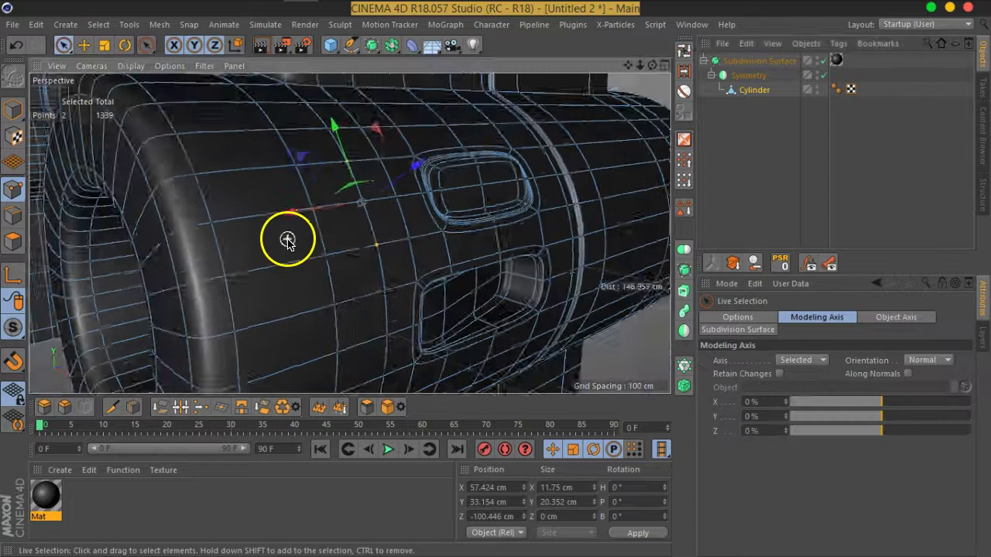
scroll(288, 234, "down", 3)
scroll(472, 321, "down", 3)
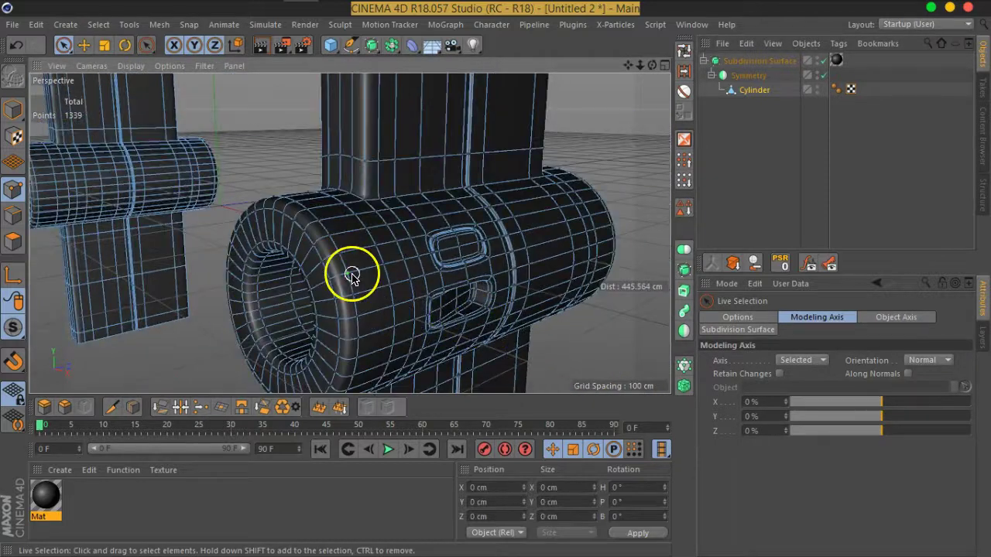
key("n")
key("Escape")
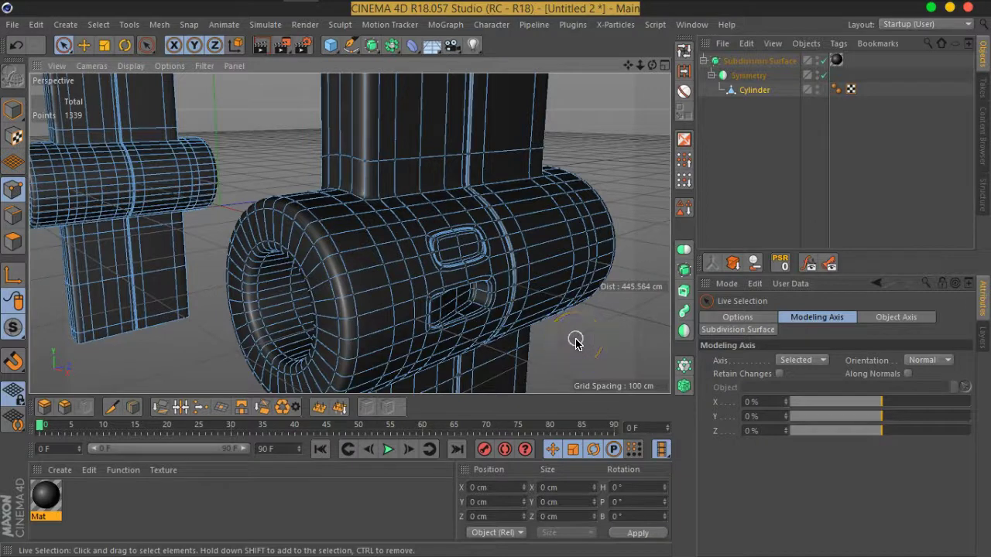
key("ctrl+r")
scroll(557, 234, "down", 5)
mouse_move(559, 239)
left_mouse_down("alt")
mouse_move(509, 284)
mouse_move(482, 270)
mouse_move(460, 274)
mouse_move(446, 295)
mouse_move(476, 314)
mouse_move(507, 312)
left_mouse_up("alt")
scroll(542, 291, "up", 3)
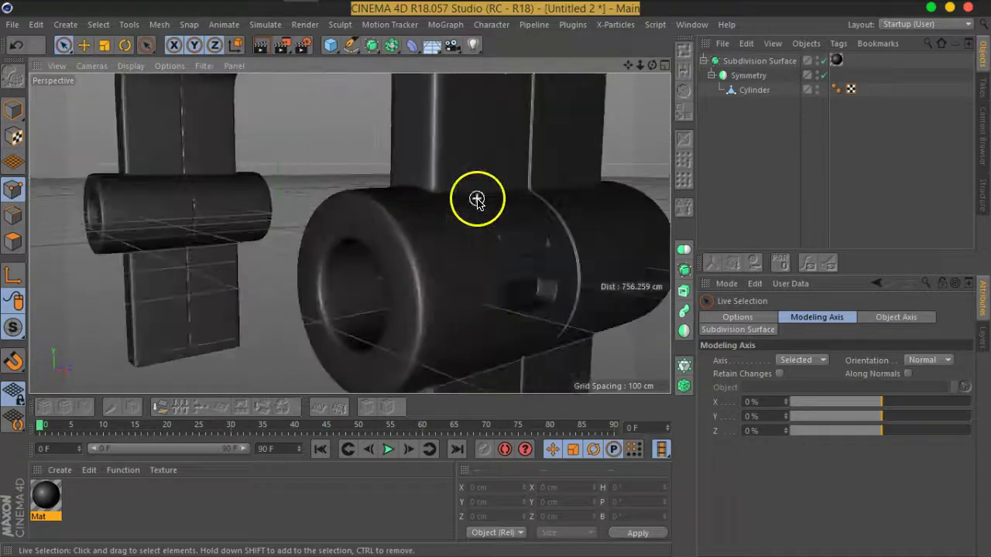
scroll(483, 199, "up", 3)
scroll(516, 303, "up", 2)
Disable Subdivision Surface and select four faces beside the upper panel in Polygon mode
left_click(753, 90)
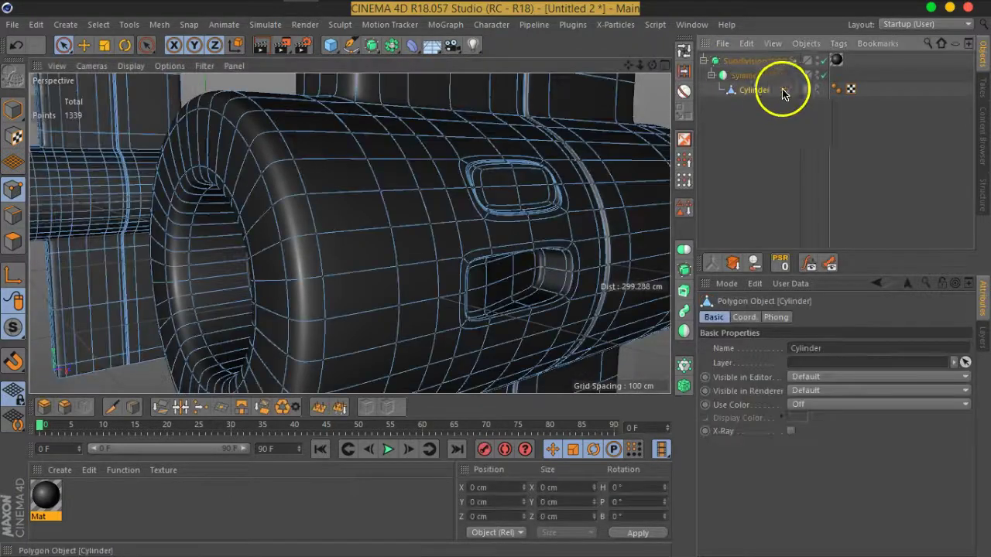
left_click(824, 60)
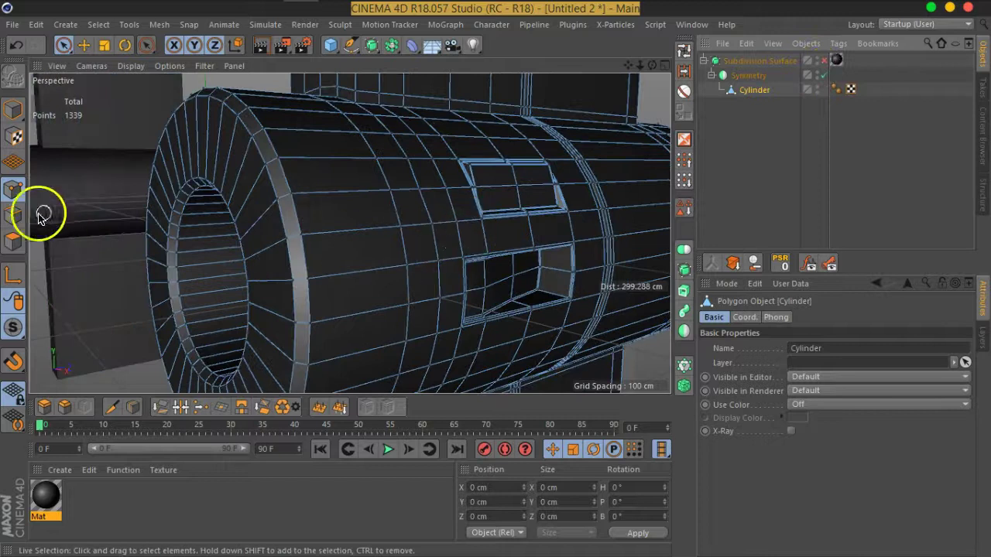
left_click(15, 240)
left_click_drag(496, 205, 472, 199, "alt")
left_click(447, 229)
scroll(447, 229, "up", 2)
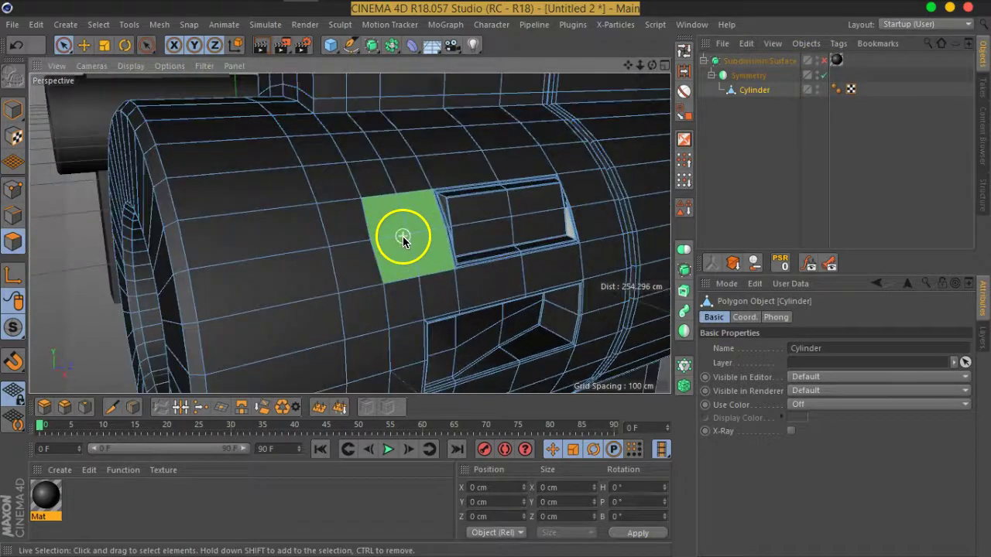
scroll(405, 234, "up", 3)
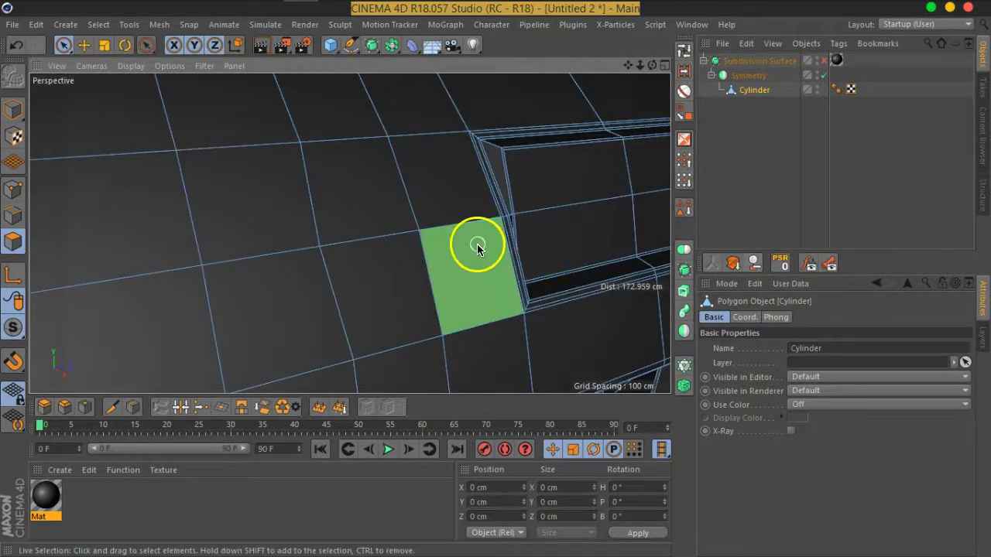
scroll(465, 243, "down", 3)
mouse_move(436, 230)
left_mouse_down()
mouse_move(411, 223)
mouse_move(398, 250)
left_mouse_up()
scroll(434, 250, "up", 3)
Extrude Inner the four faces by about 1.93 cm to form a thin border
right_click(434, 249)
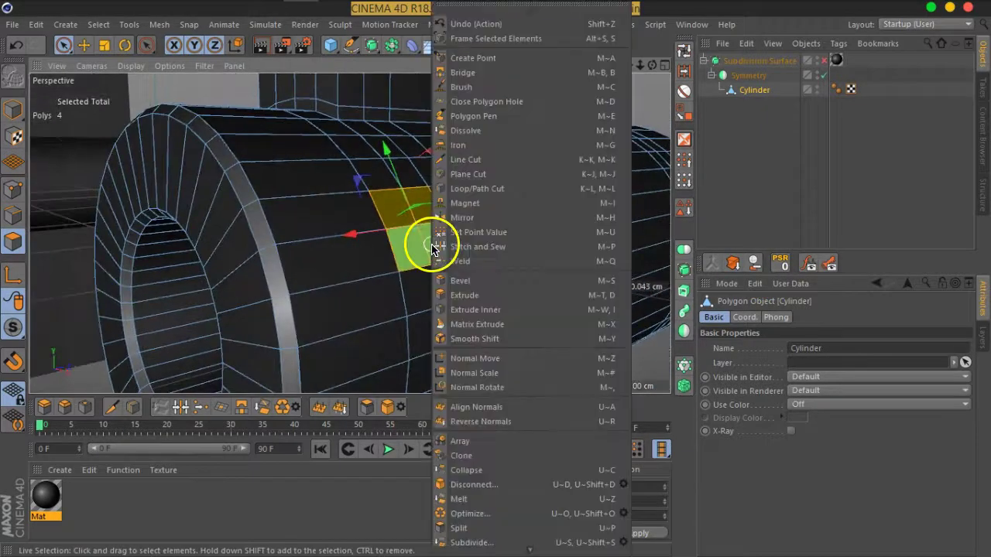
left_click(438, 304)
scroll(430, 229, "up", 3)
scroll(454, 276, "up", 2)
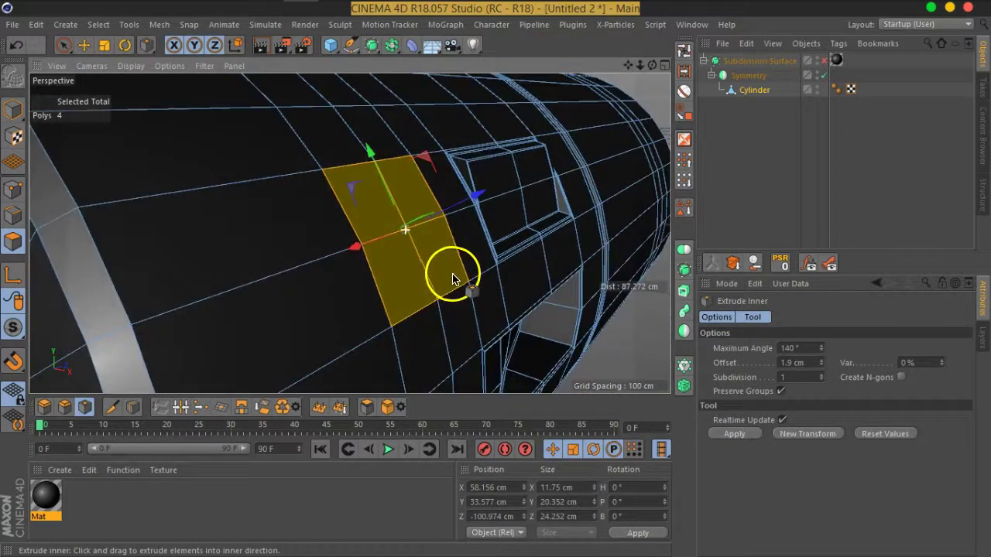
scroll(443, 279, "up", 2)
mouse_move(442, 281)
left_mouse_down()
mouse_move(393, 289)
mouse_move(255, 141)
mouse_move(345, 213)
mouse_move(328, 224)
left_mouse_up()
mouse_move(449, 261)
left_mouse_down()
mouse_move(332, 272)
mouse_move(348, 284)
mouse_move(271, 273)
mouse_move(387, 264)
mouse_move(398, 274)
mouse_move(369, 286)
mouse_move(376, 281)
left_mouse_up()
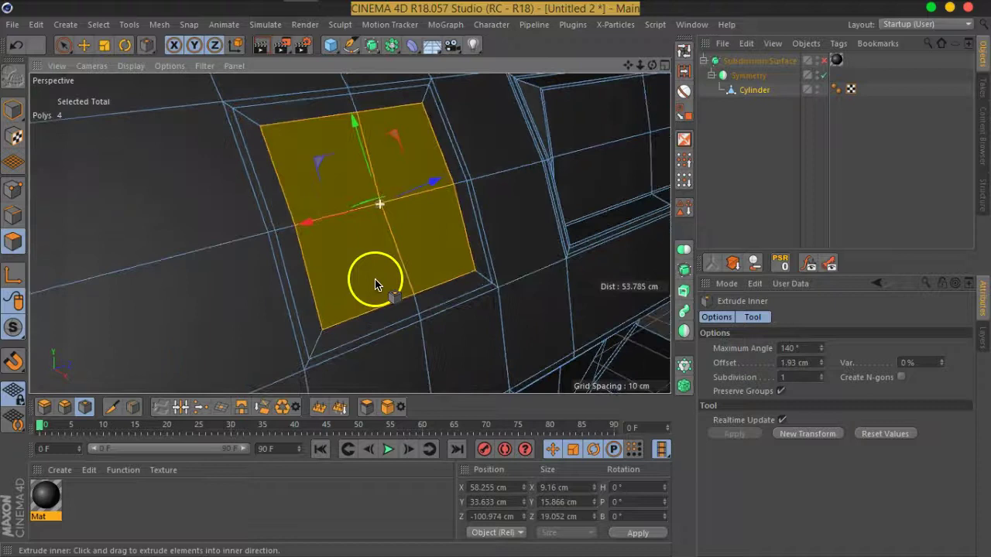
left_click(13, 189)
left_click(62, 46)
left_click(380, 203)
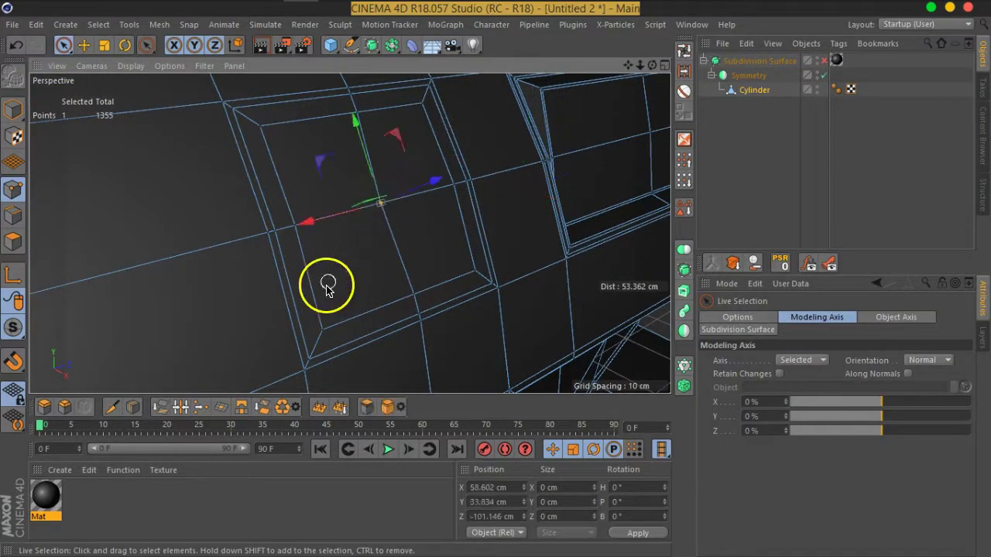
right_click(380, 207)
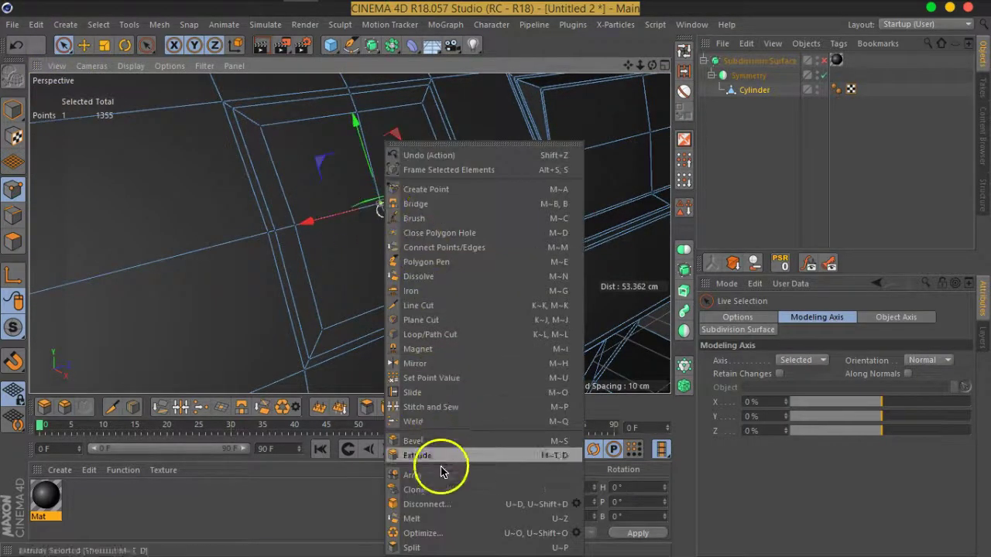
left_click(418, 441)
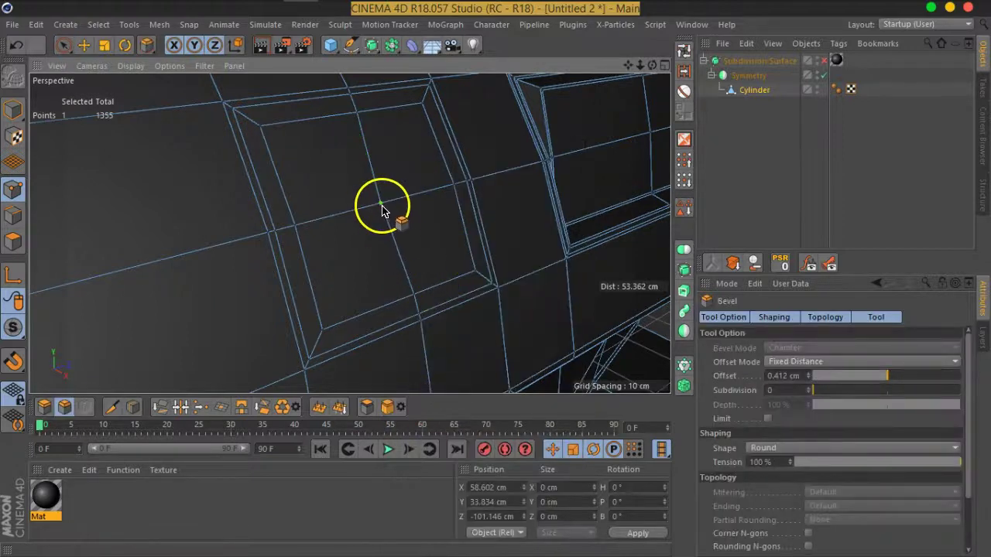
left_click_drag(387, 217, 453, 245)
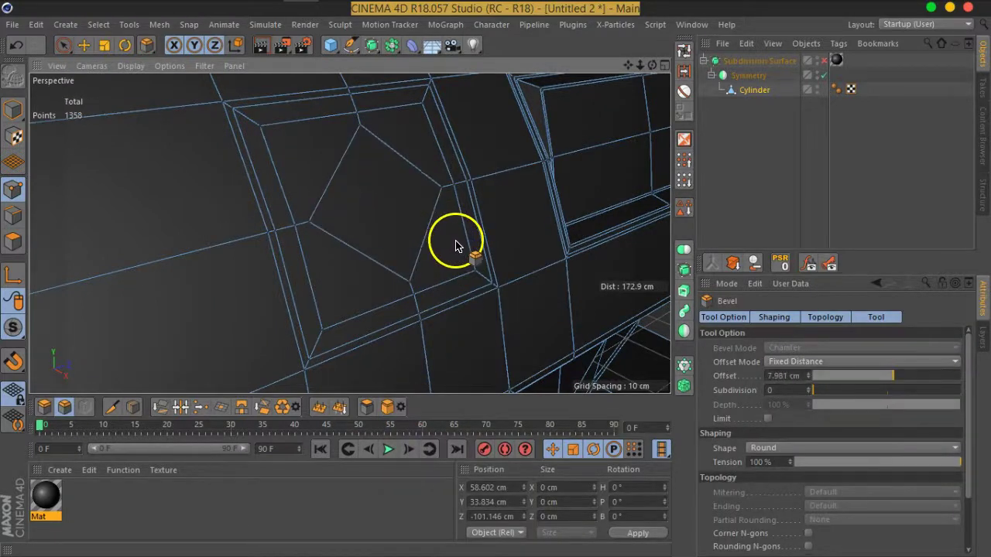
left_click_drag(454, 245, 457, 245)
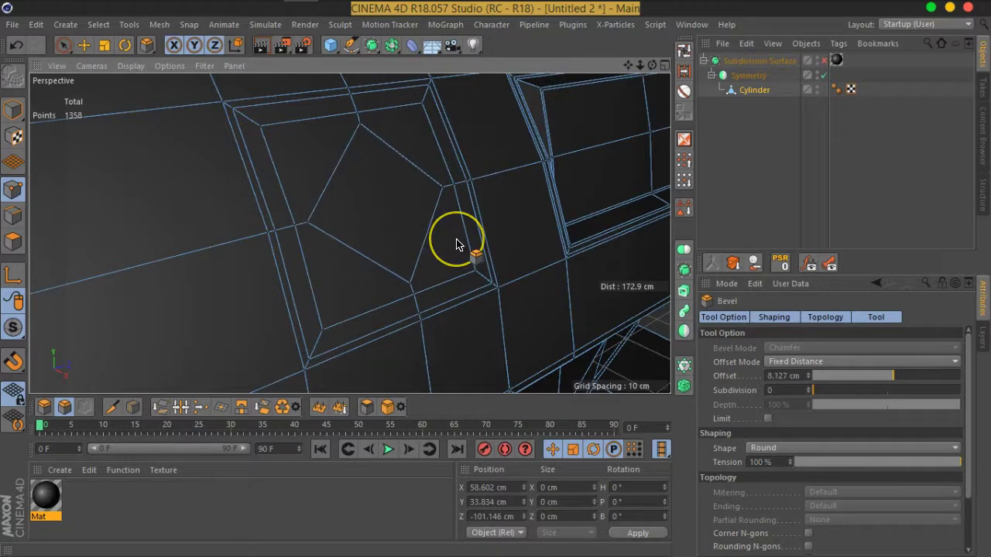
left_click(806, 404)
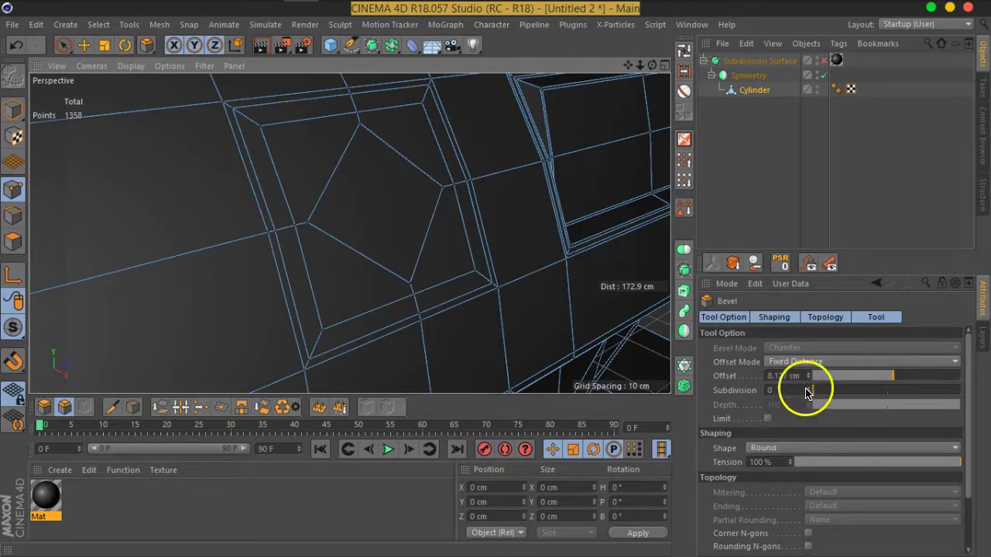
left_click(808, 390)
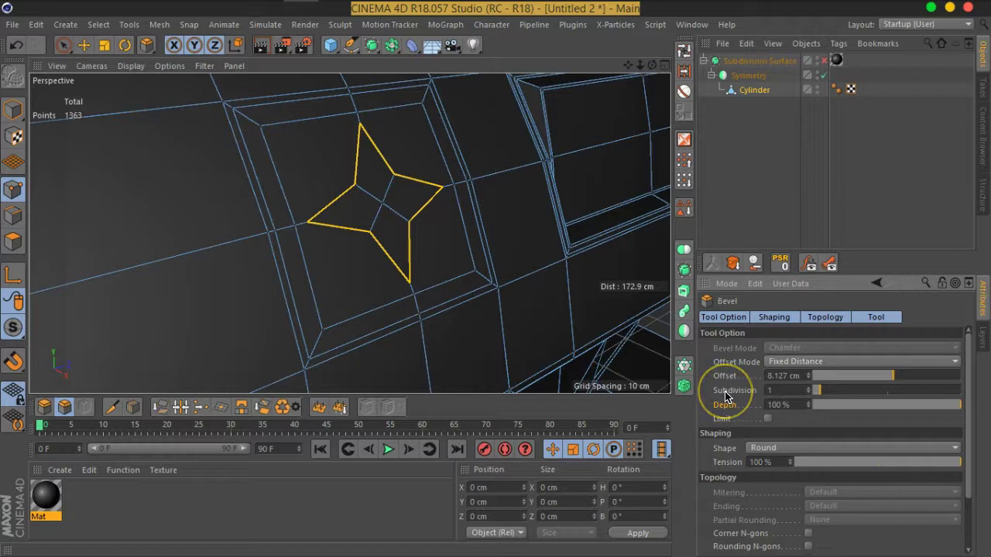
left_click_drag(945, 412, 804, 410)
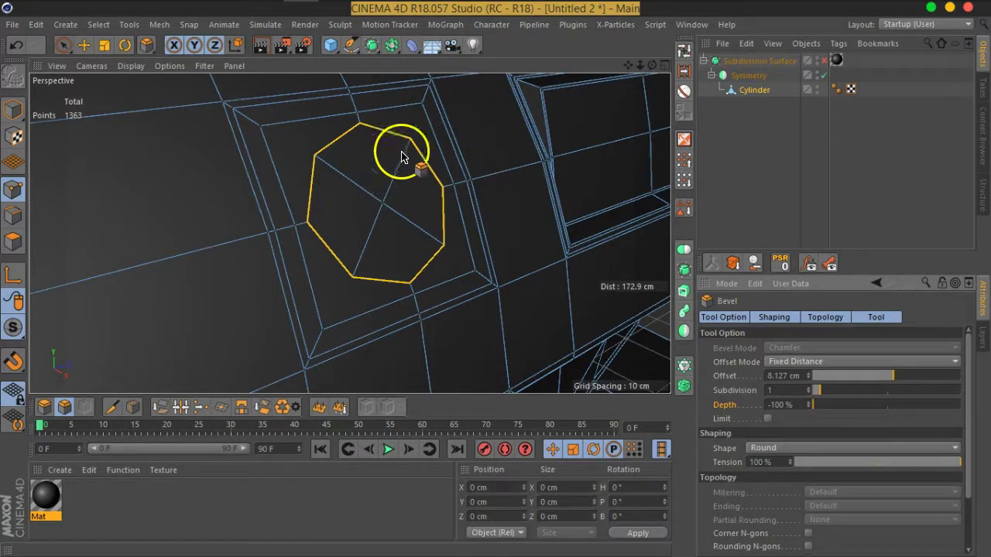
key("ctrl+z")
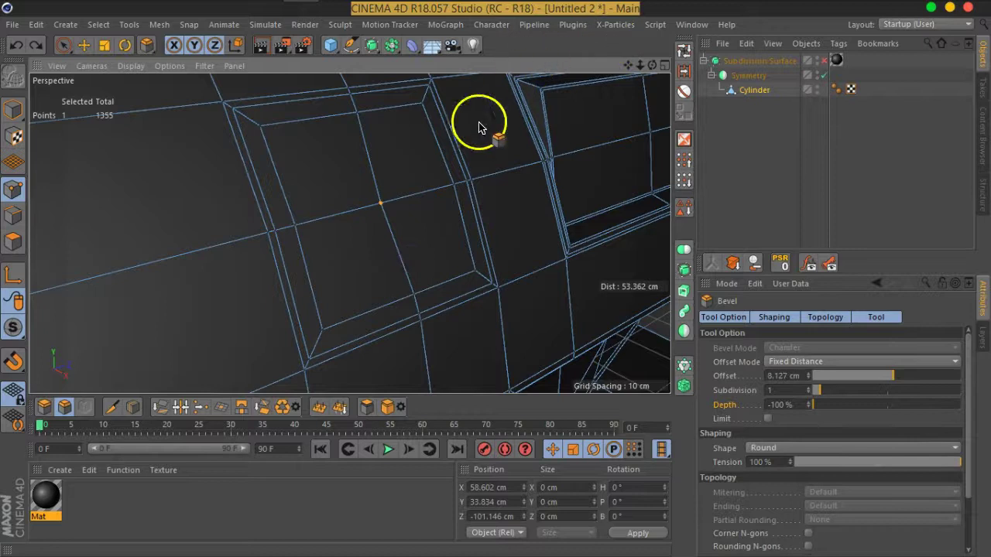
With Live Selection, select the eight points outlining the inset's inner square
left_click(65, 44)
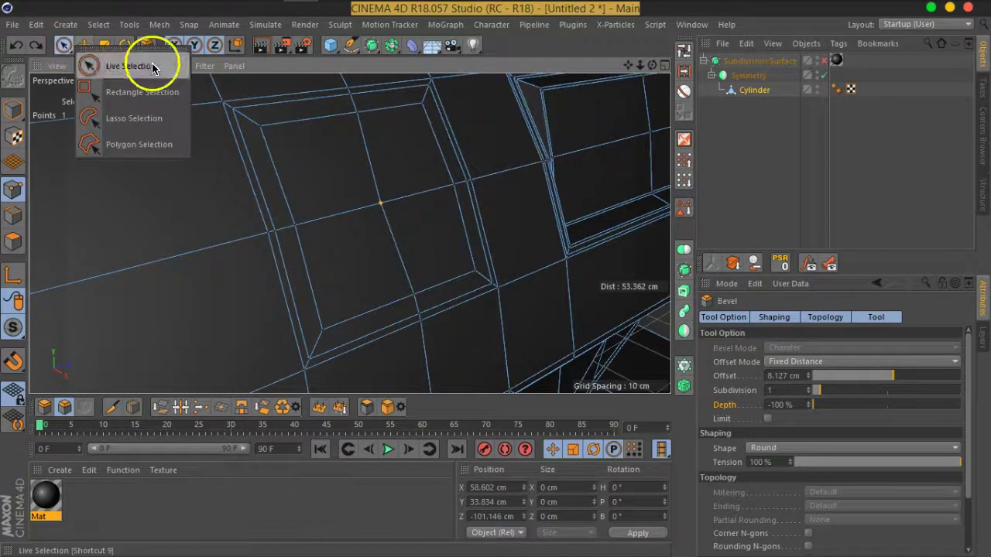
left_click(131, 66)
left_click(421, 103)
left_click(259, 125, "shift")
left_click(295, 225, "shift")
left_click(322, 330, "shift")
left_click(414, 294, "shift")
left_click(473, 273, "shift")
left_click(453, 184, "shift")
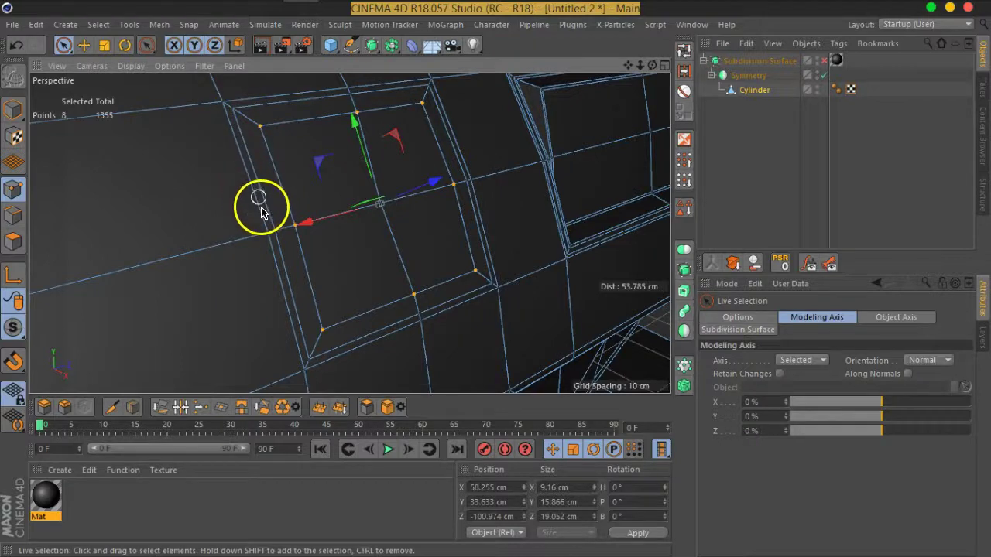
scroll(344, 349, "down", 3)
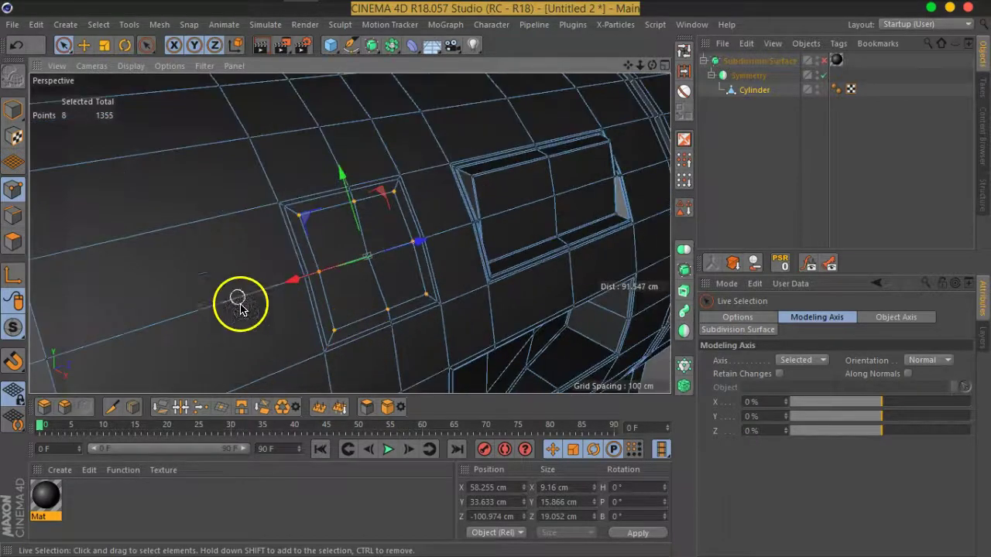
scroll(364, 273, "up", 3)
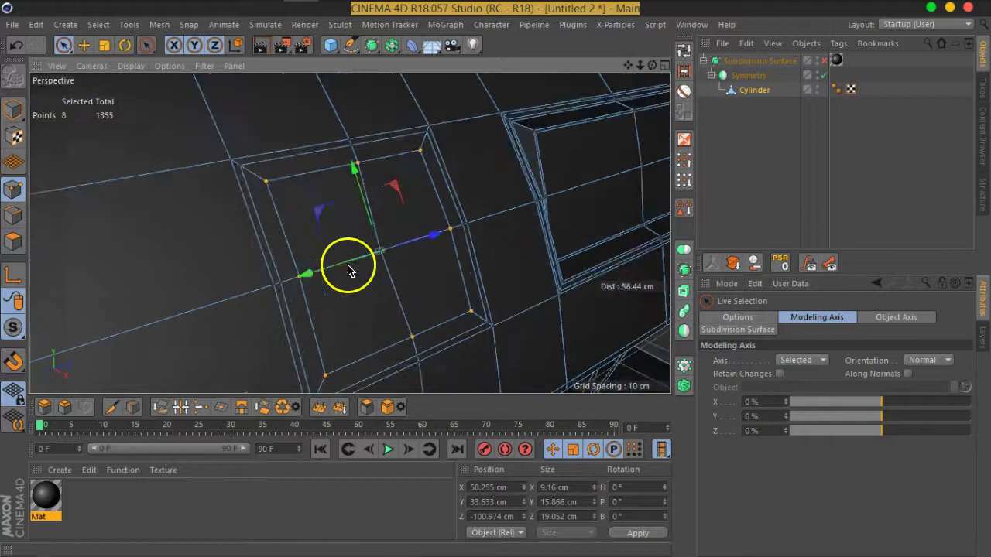
Open a file browser from User Scripts and navigate to Program Files/MAXON
left_click(651, 26)
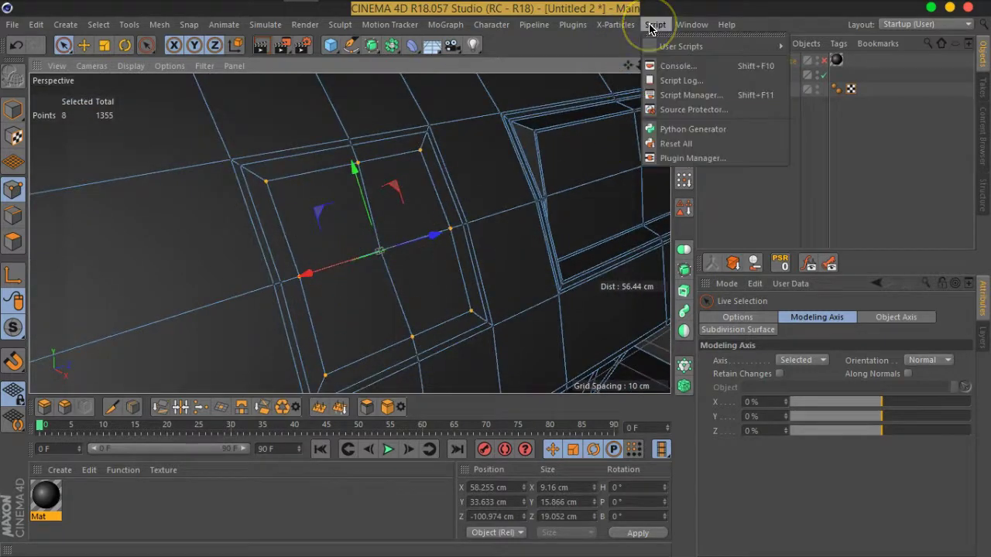
left_click(680, 48)
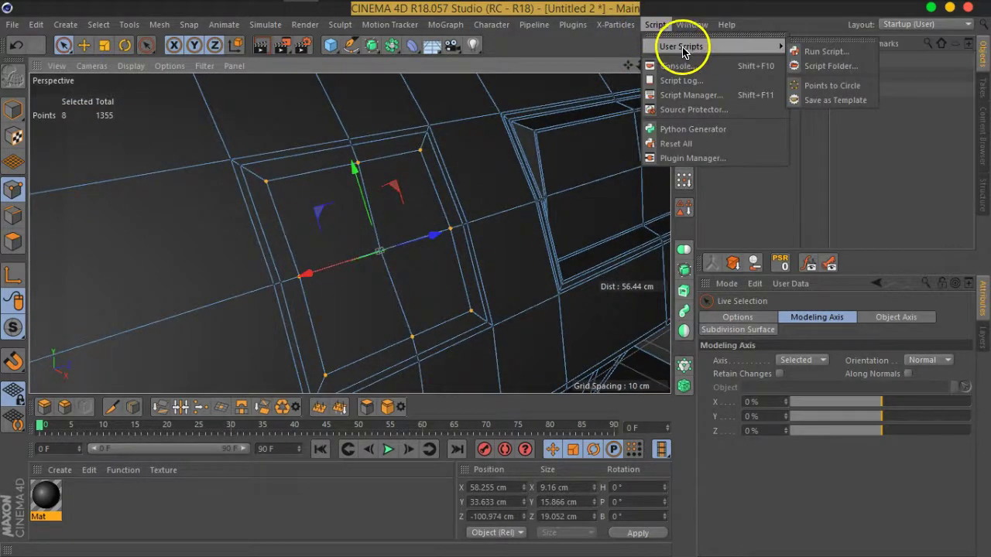
left_click(827, 51)
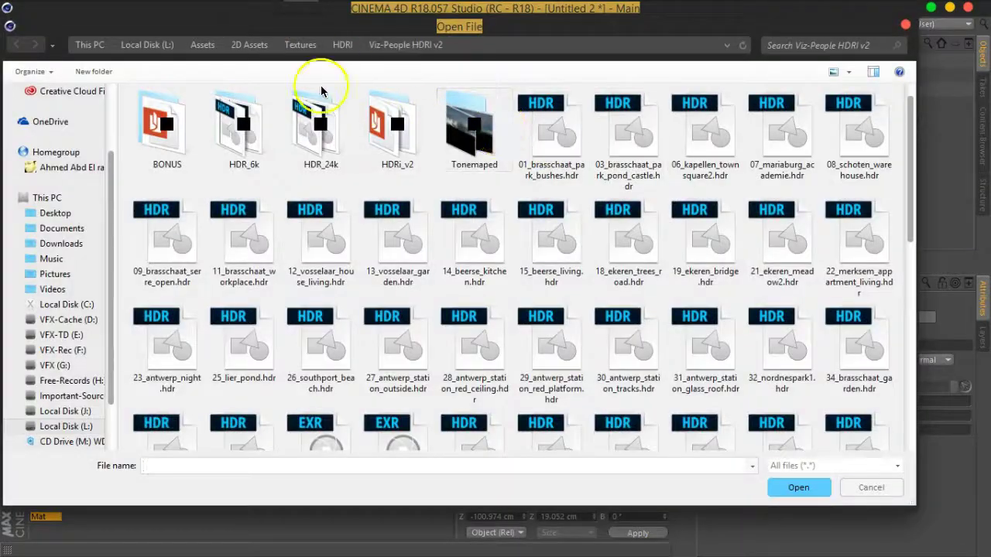
left_click(76, 304)
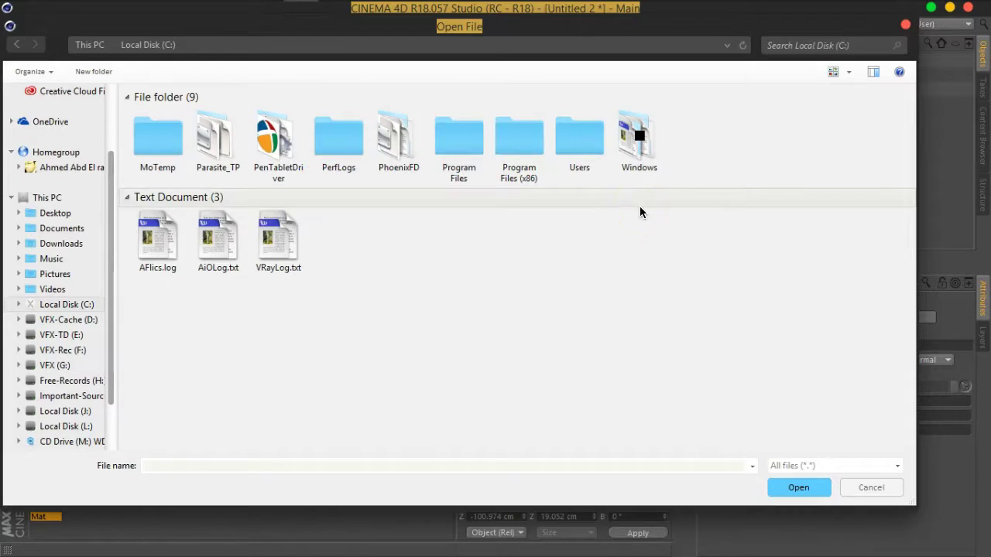
double_click(451, 155)
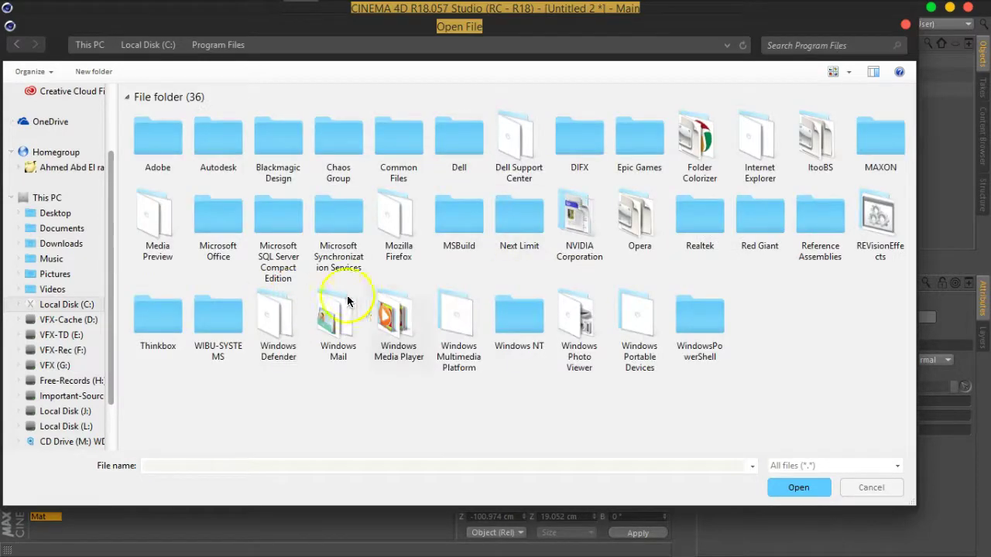
double_click(860, 159)
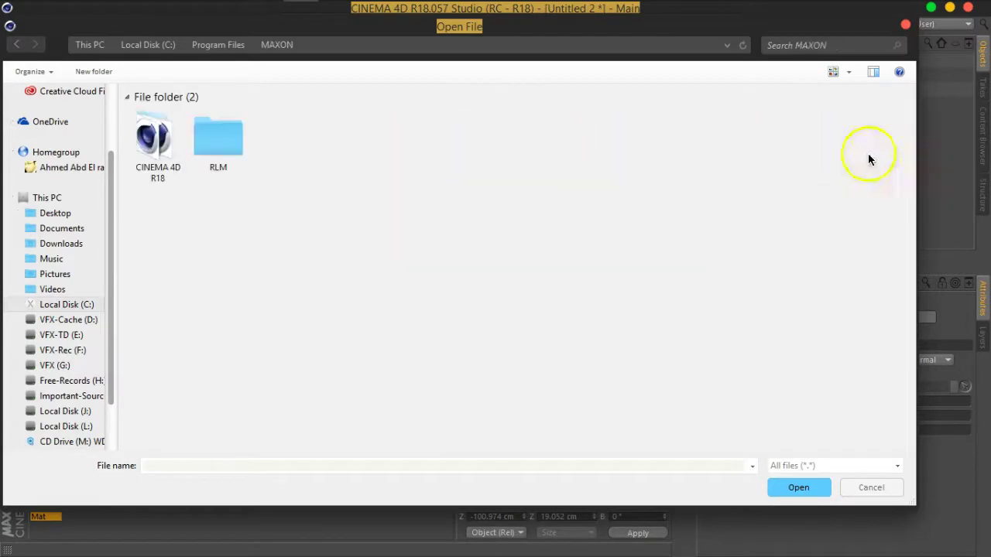
Locate Points to Circle.CSC in CINEMA 4D R18/library/scripts, then cancel the browser
double_click(168, 159)
double_click(338, 256)
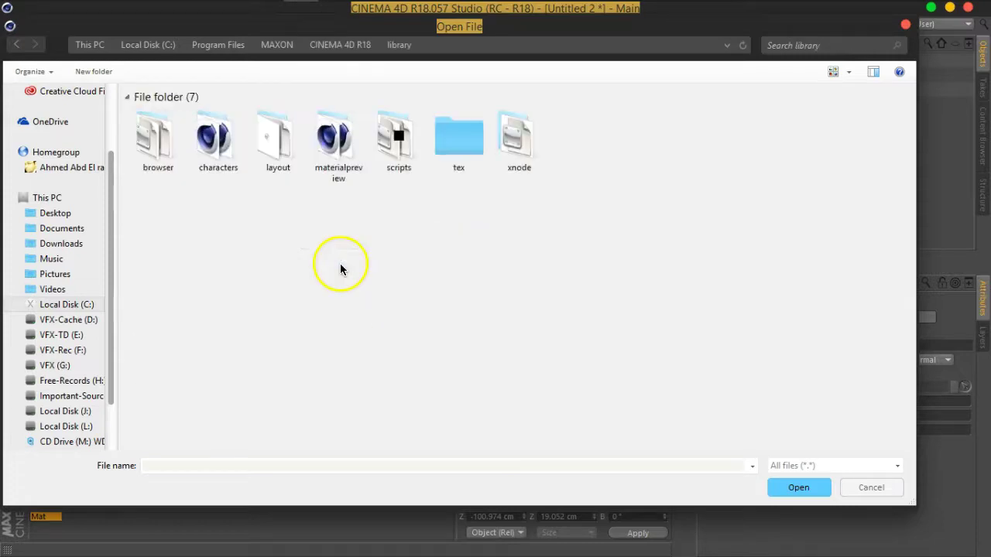
double_click(399, 158)
left_click(148, 173)
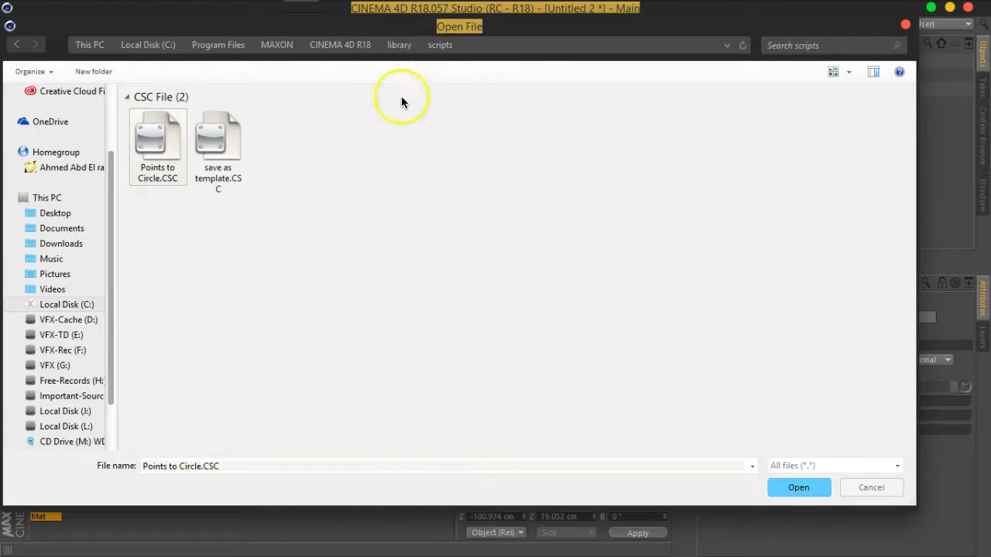
left_click(872, 490)
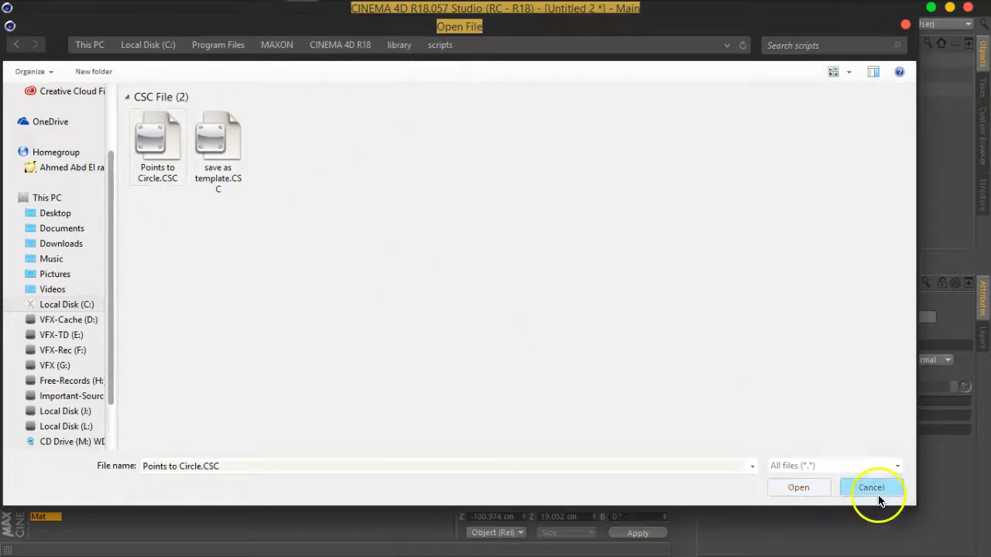
left_click(653, 26)
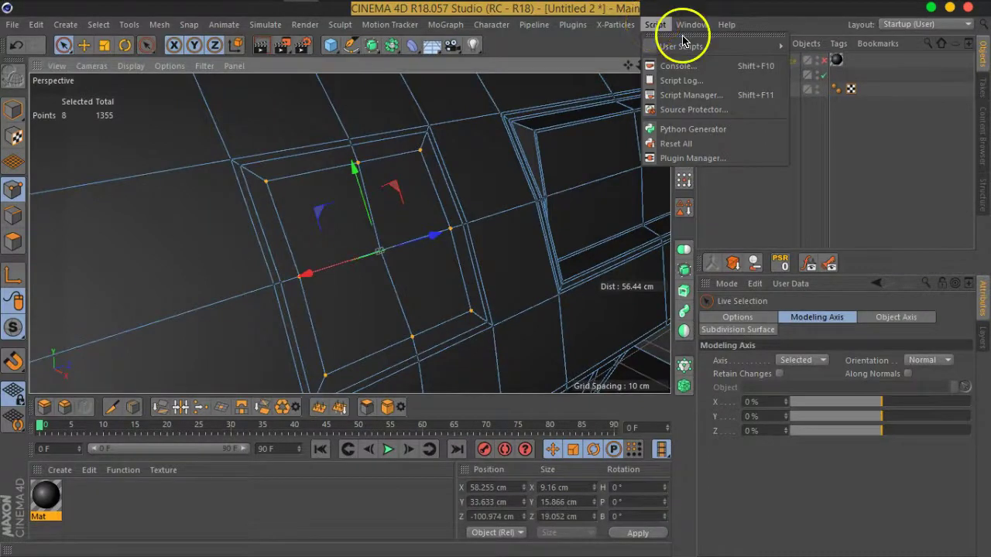
mouse_move(682, 47)
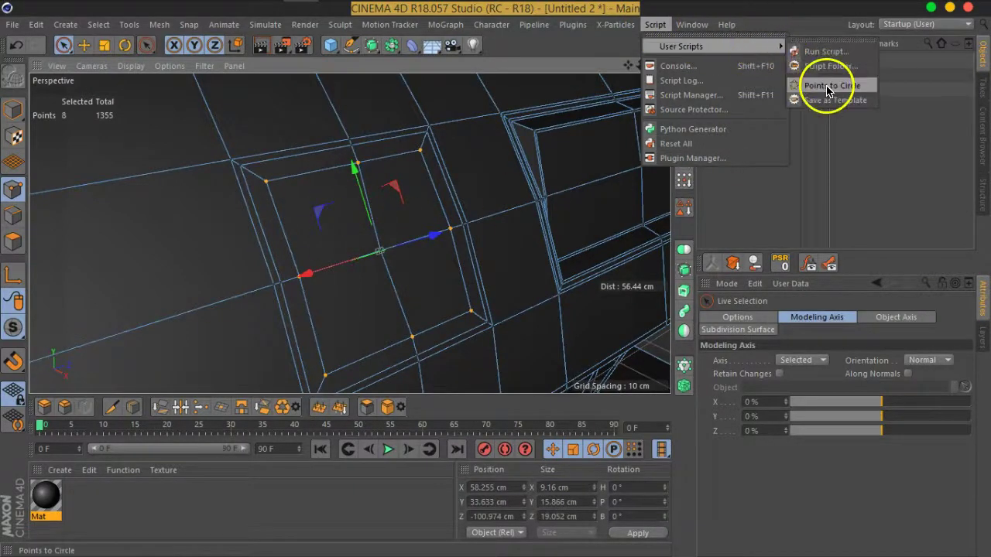
Run the Points to Circle script on the eight selected points
left_click(827, 91)
scroll(454, 248, "down", 3)
scroll(453, 248, "down", 2)
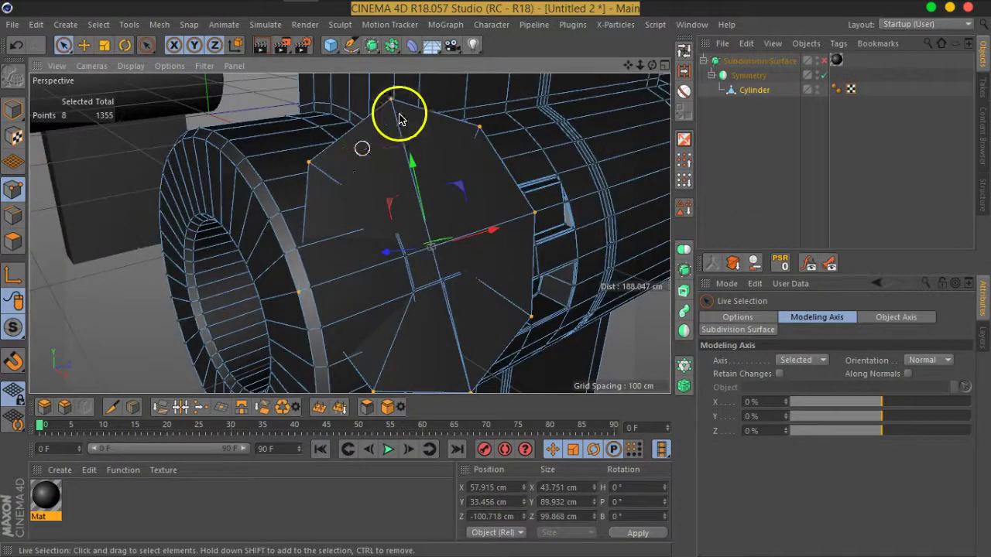
scroll(401, 159, "up", 2)
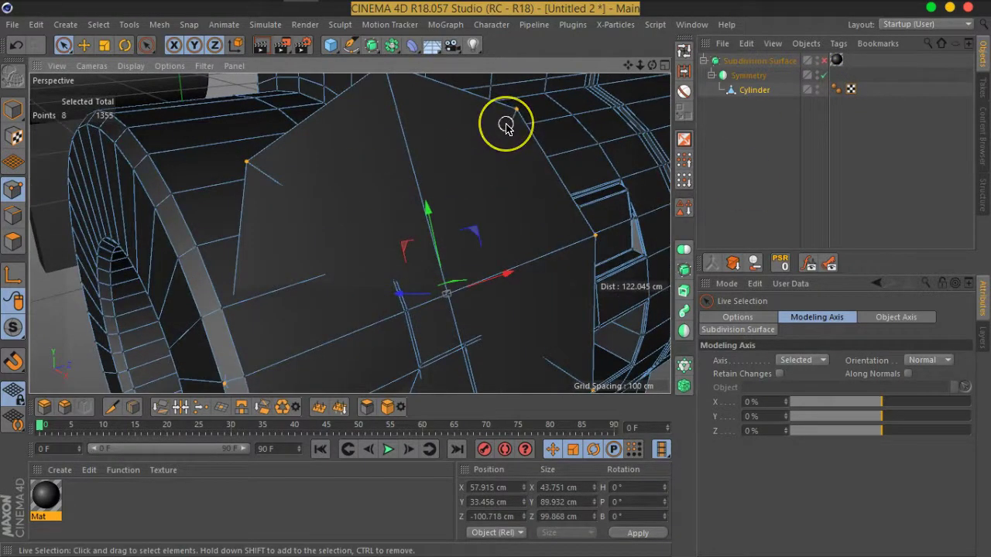
Scale the point circle to about 55% and orbit to inspect it
left_click(104, 44)
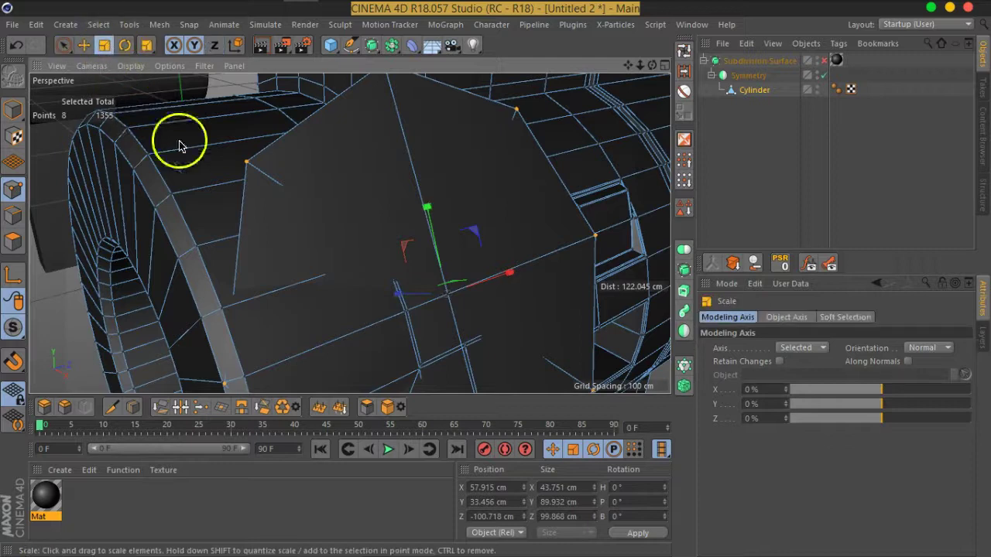
mouse_move(624, 155)
left_mouse_down()
mouse_move(521, 198)
mouse_move(432, 217)
left_mouse_up()
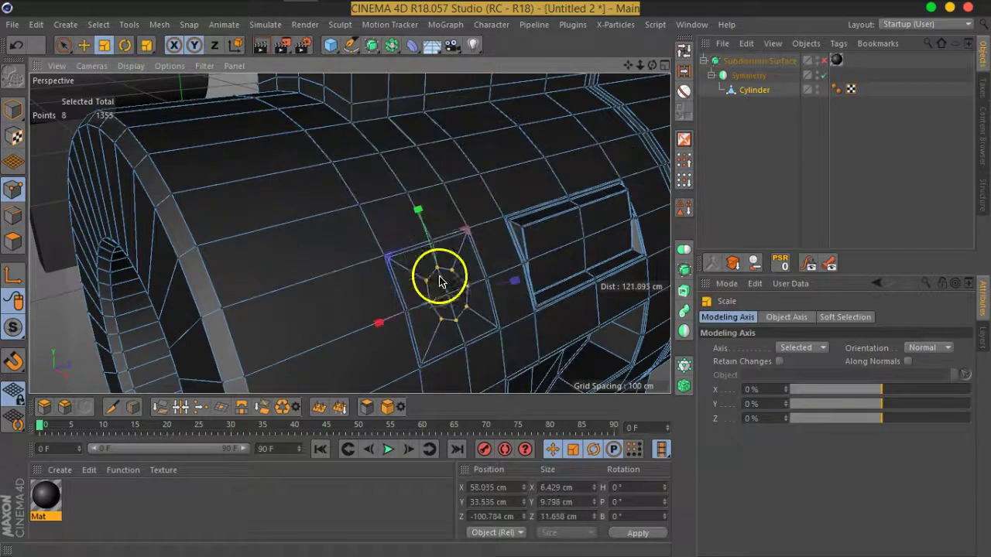
scroll(442, 281, "up", 2)
scroll(458, 299, "up", 2)
mouse_move(496, 288)
left_mouse_down("alt")
mouse_move(571, 265)
mouse_move(553, 299)
mouse_move(454, 251)
mouse_move(506, 245)
mouse_move(503, 287)
mouse_move(551, 312)
mouse_move(539, 328)
mouse_move(369, 306)
mouse_move(162, 232)
left_mouse_up("alt")
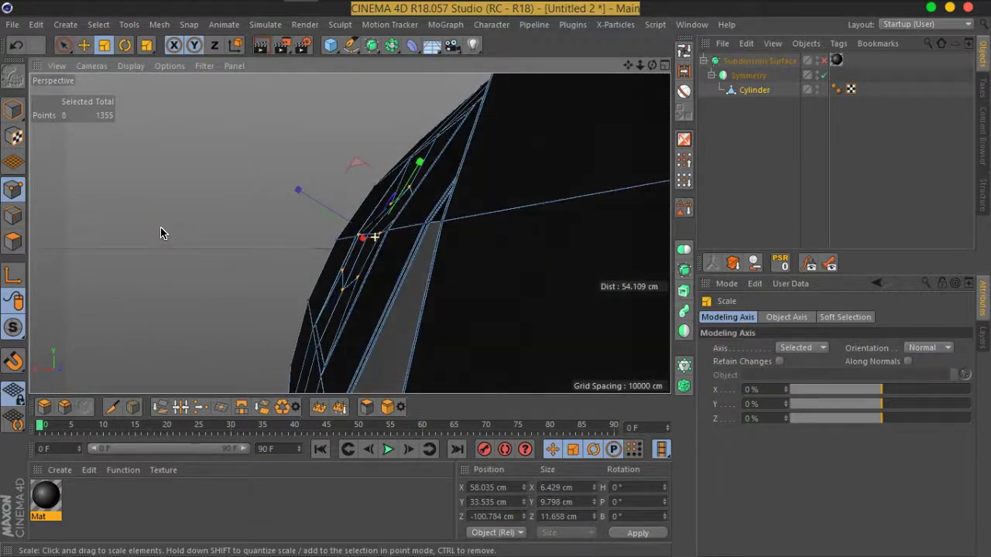
mouse_move(162, 233)
left_mouse_down("alt")
mouse_move(365, 248)
mouse_move(537, 237)
mouse_move(551, 269)
mouse_move(527, 285)
mouse_move(405, 245)
mouse_move(358, 255)
mouse_move(507, 259)
mouse_move(549, 232)
mouse_move(534, 250)
mouse_move(418, 277)
left_mouse_up("alt")
mouse_move(420, 290)
left_mouse_down("alt")
mouse_move(365, 294)
mouse_move(370, 312)
mouse_move(517, 254)
left_mouse_up("alt")
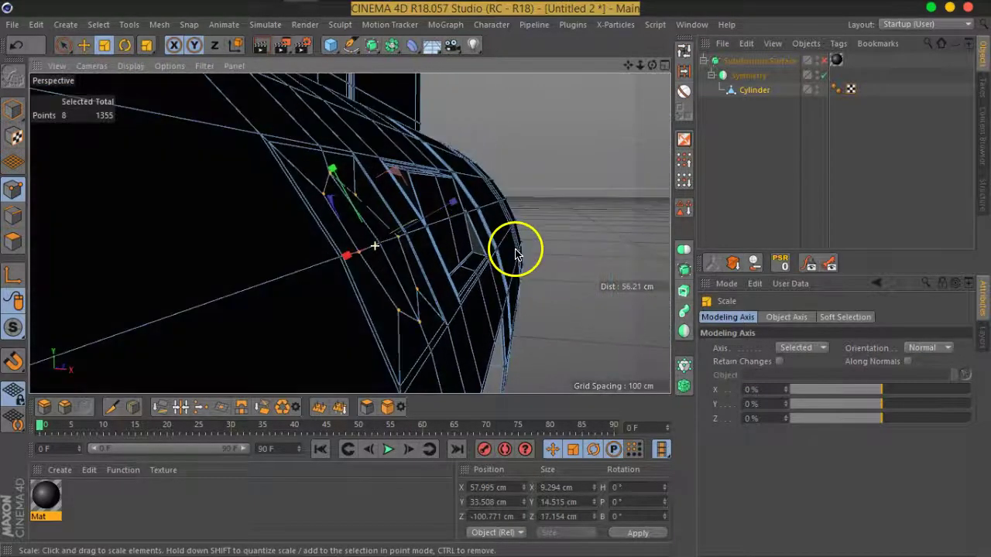
Switch to Polygon mode and orbit around the four selected faces inside the circular ring
left_click(13, 241)
mouse_move(363, 213)
left_mouse_down("alt")
mouse_move(302, 259)
mouse_move(427, 224)
mouse_move(455, 203)
mouse_move(406, 226)
left_mouse_up("alt")
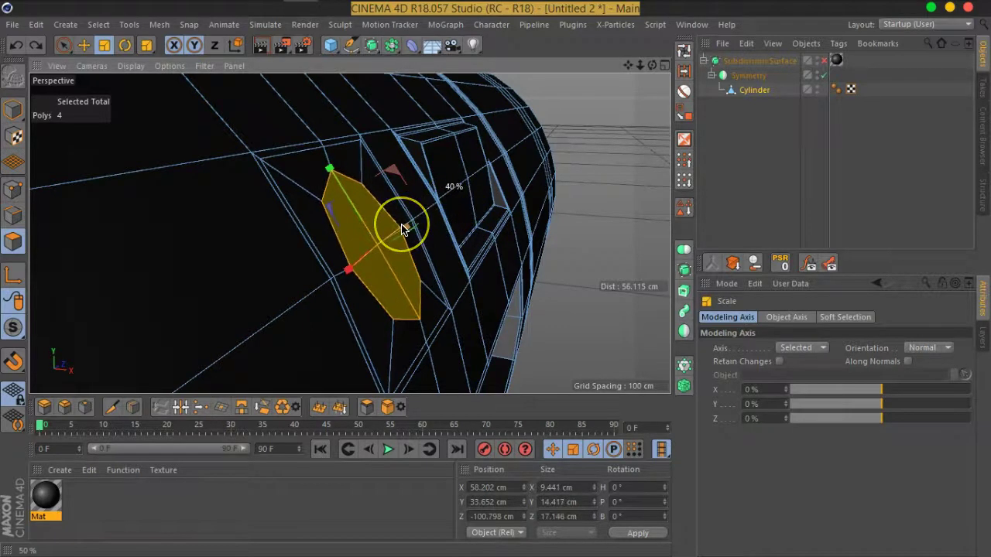
mouse_move(401, 223)
left_mouse_down("alt")
mouse_move(420, 248)
mouse_move(301, 248)
mouse_move(437, 252)
mouse_move(450, 231)
mouse_move(418, 230)
mouse_move(432, 239)
mouse_move(444, 228)
mouse_move(380, 271)
left_mouse_up("alt")
Inset the circular panel, extrude it inward into the body, and scale it to about 70%
right_click(387, 271)
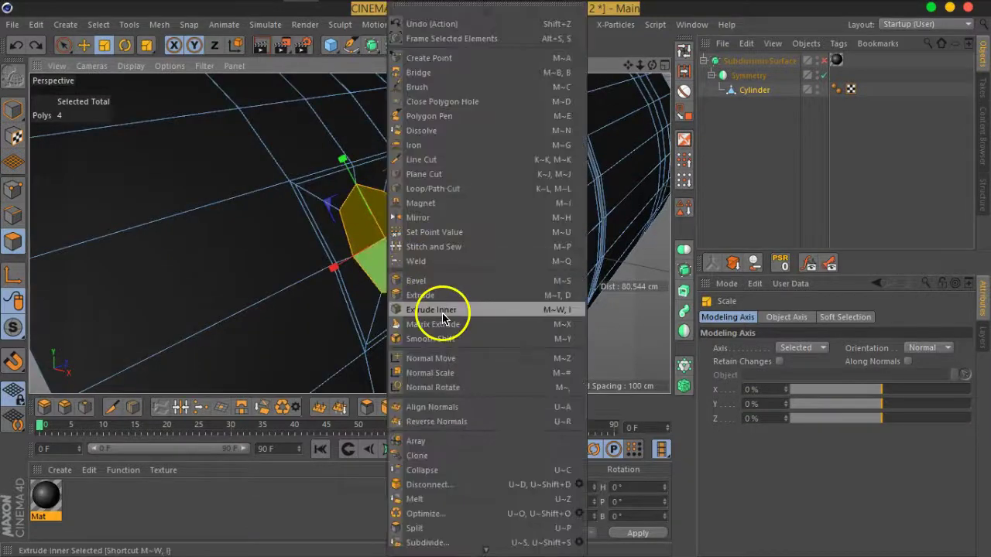
left_click(379, 303)
scroll(396, 286, "up", 3)
mouse_move(396, 286)
left_mouse_down("alt")
mouse_move(449, 288)
mouse_move(436, 248)
mouse_move(436, 272)
mouse_move(409, 282)
left_mouse_up("alt")
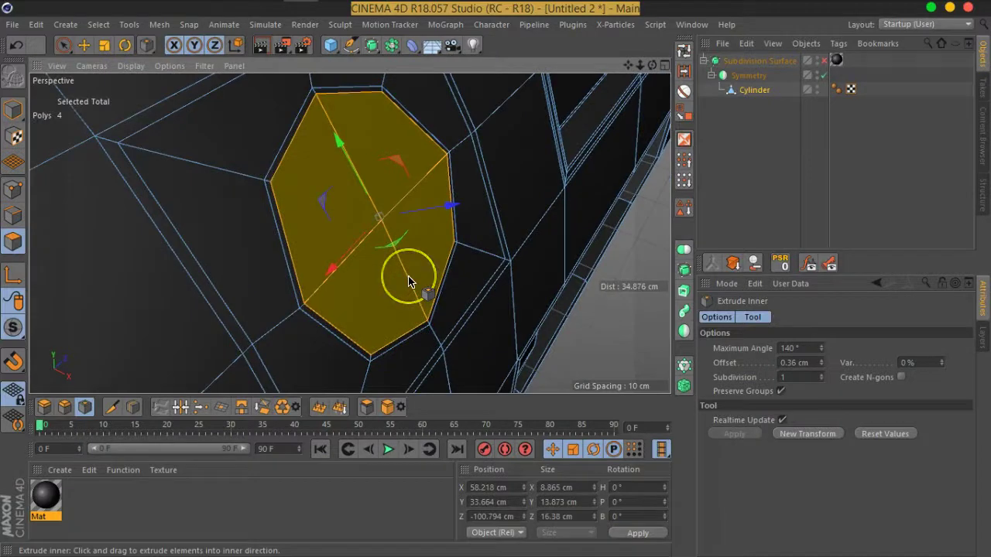
right_click(426, 250)
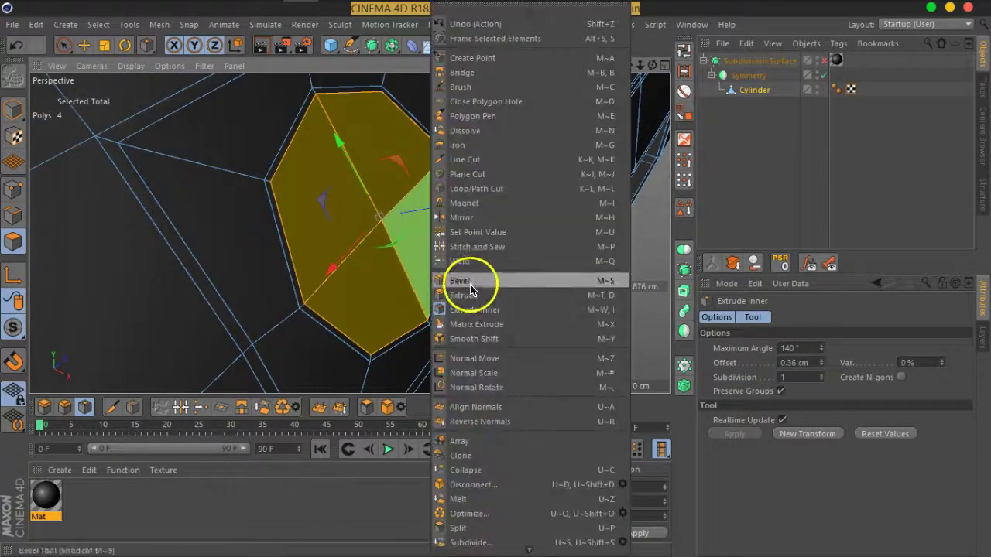
left_click(469, 278)
left_click_drag(424, 271, 254, 271)
left_click(104, 44)
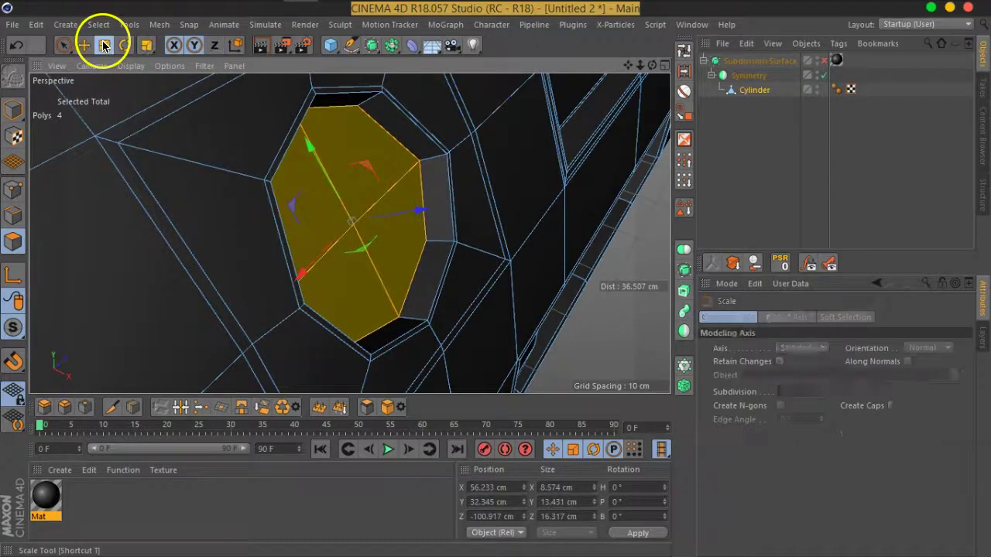
mouse_move(403, 239)
left_mouse_down()
mouse_move(381, 261)
mouse_move(393, 244)
left_mouse_up()
Inner-extrude the recessed faces twice more to form nested borders
right_click(386, 248)
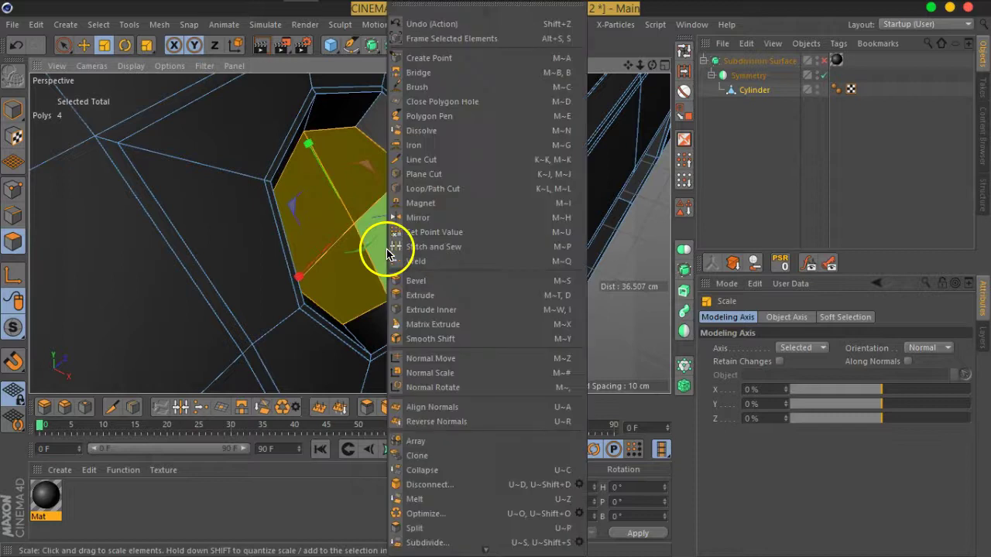
left_click(409, 310)
scroll(416, 264, "up", 2)
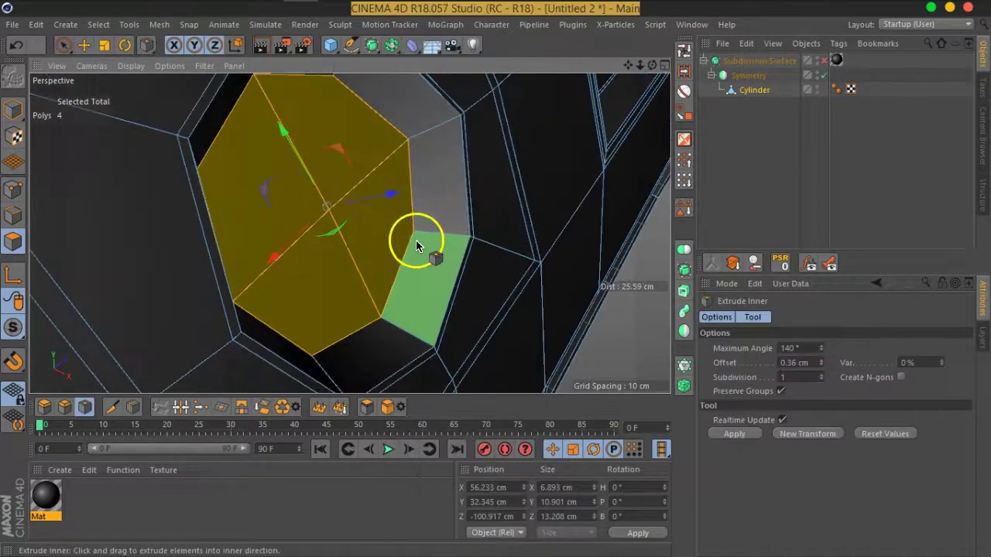
left_click_drag(402, 248, 371, 257)
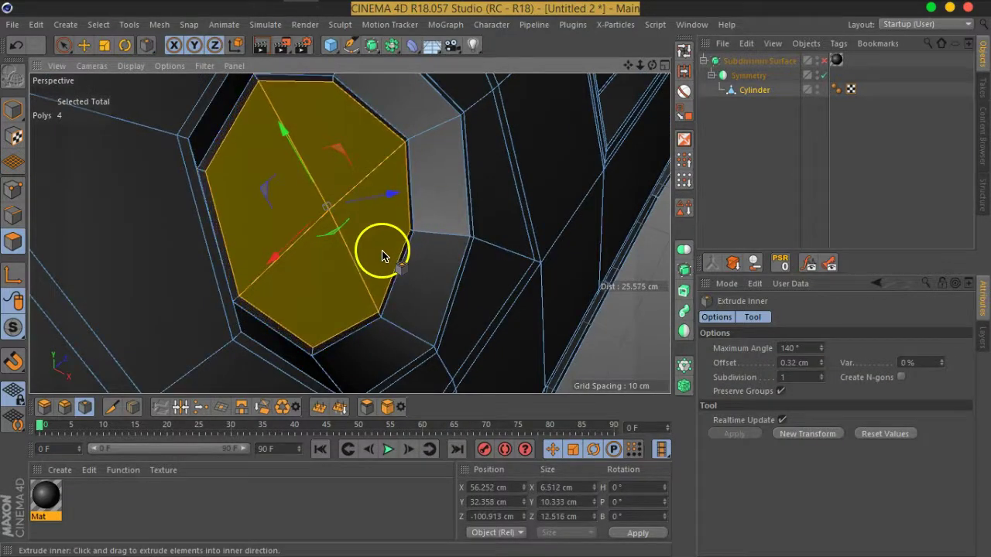
left_click_drag(376, 261, 395, 182, "alt")
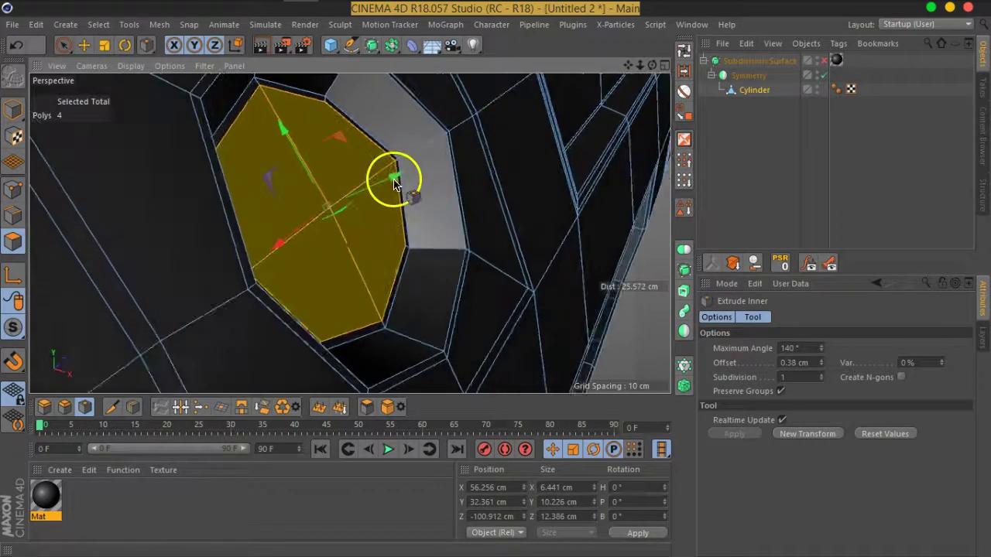
mouse_move(397, 177)
left_mouse_down()
mouse_move(329, 203)
mouse_move(352, 200)
left_mouse_up()
mouse_move(392, 261)
left_mouse_down("alt")
mouse_move(249, 242)
mouse_move(409, 215)
mouse_move(416, 266)
mouse_move(226, 268)
mouse_move(407, 260)
mouse_move(398, 281)
mouse_move(363, 213)
mouse_move(343, 265)
mouse_move(361, 250)
mouse_move(387, 321)
mouse_move(387, 286)
mouse_move(389, 309)
mouse_move(378, 317)
mouse_move(361, 289)
mouse_move(376, 305)
left_mouse_up("alt")
Shrink the inner faces to about 60%, inset them twice, and delete them to open a hole
left_click(104, 49)
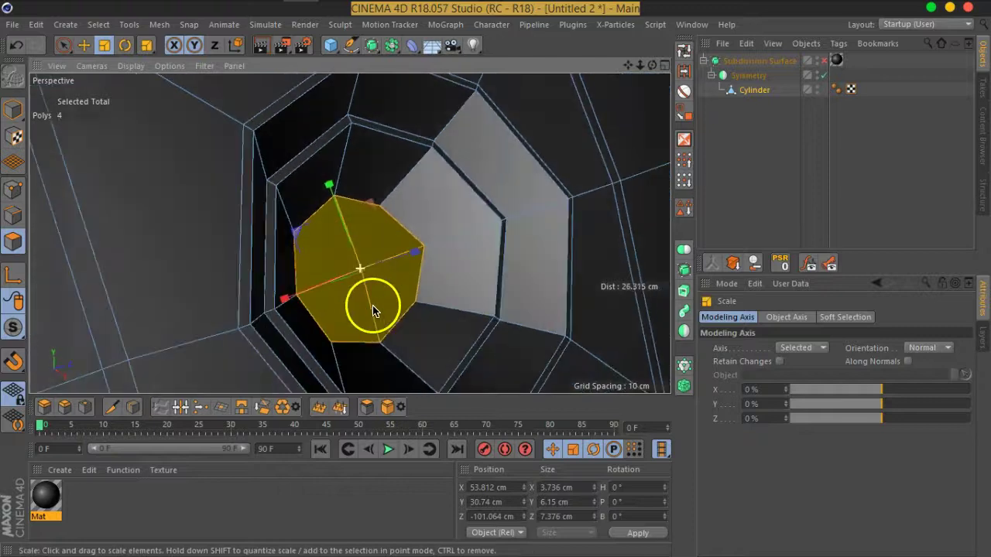
key("m")
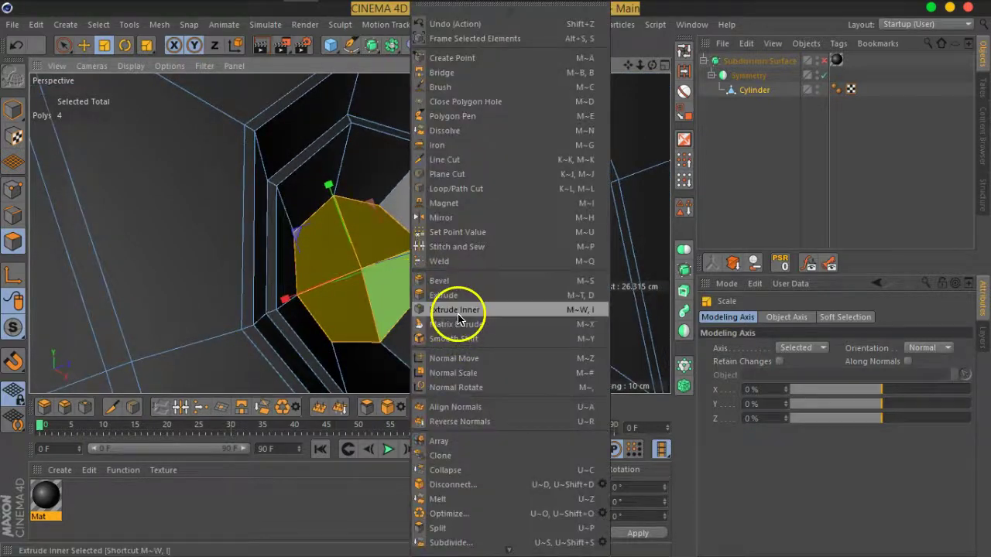
left_click(453, 310)
mouse_move(411, 299)
left_mouse_down()
mouse_move(371, 305)
mouse_move(284, 279)
mouse_move(409, 240)
mouse_move(475, 332)
mouse_move(371, 283)
mouse_move(361, 310)
mouse_move(336, 288)
left_mouse_up()
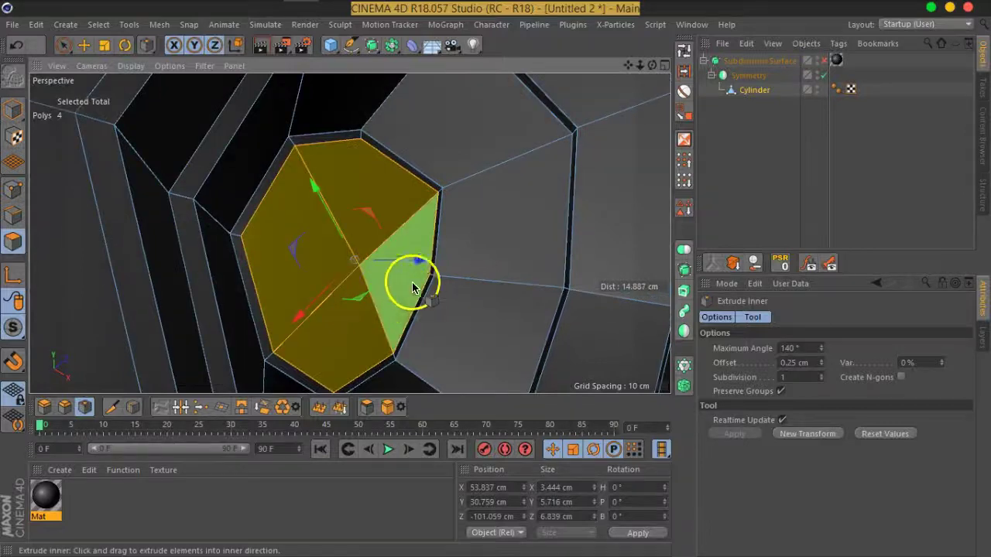
left_click_drag(421, 260, 331, 265)
key("Delete")
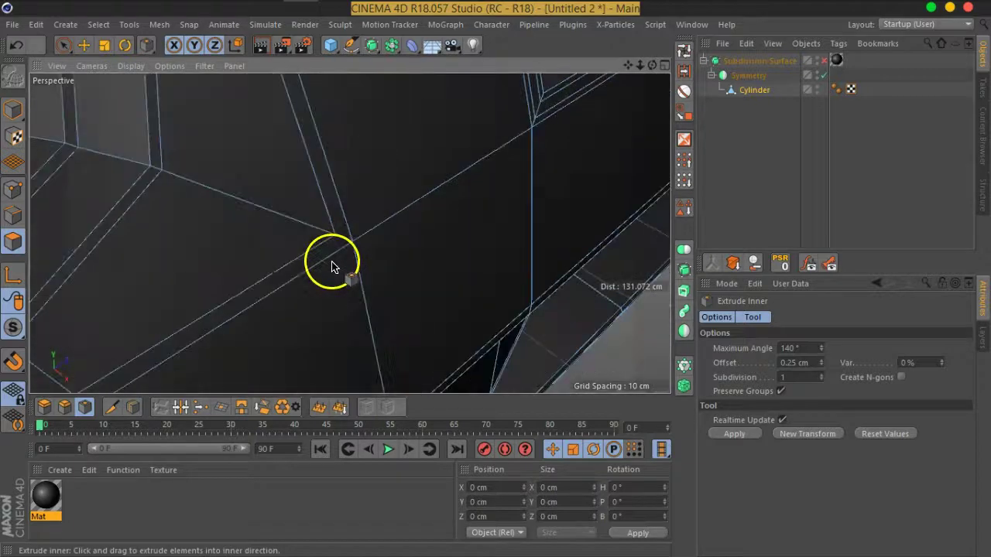
scroll(175, 227, "down", 3)
mouse_move(178, 227)
left_mouse_down("alt")
mouse_move(321, 232)
mouse_move(299, 233)
left_mouse_up("alt")
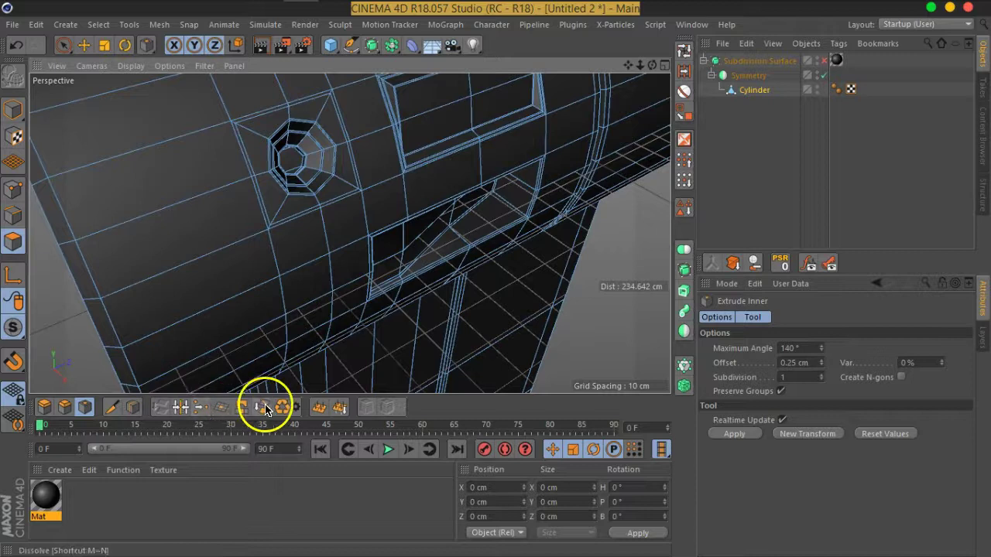
left_click(13, 191)
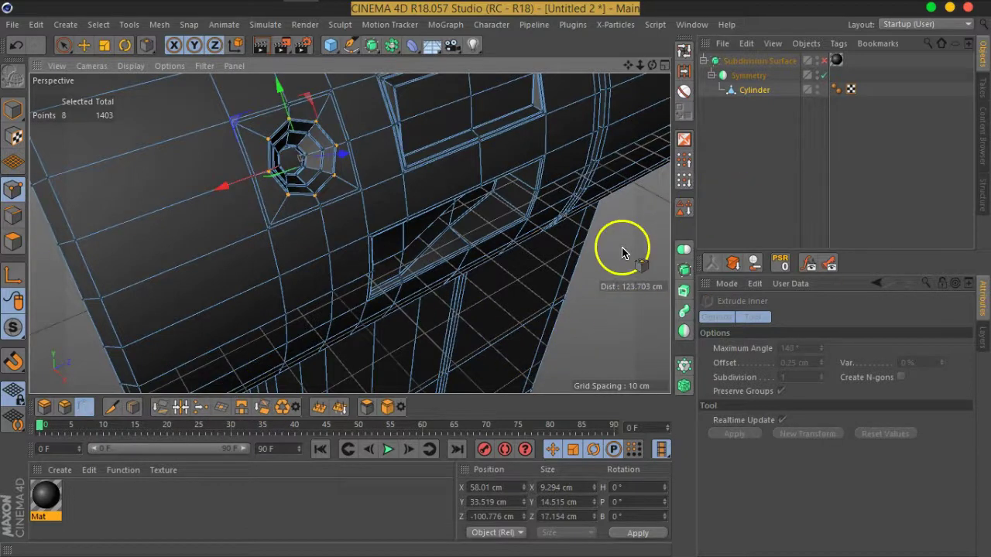
left_click(65, 47)
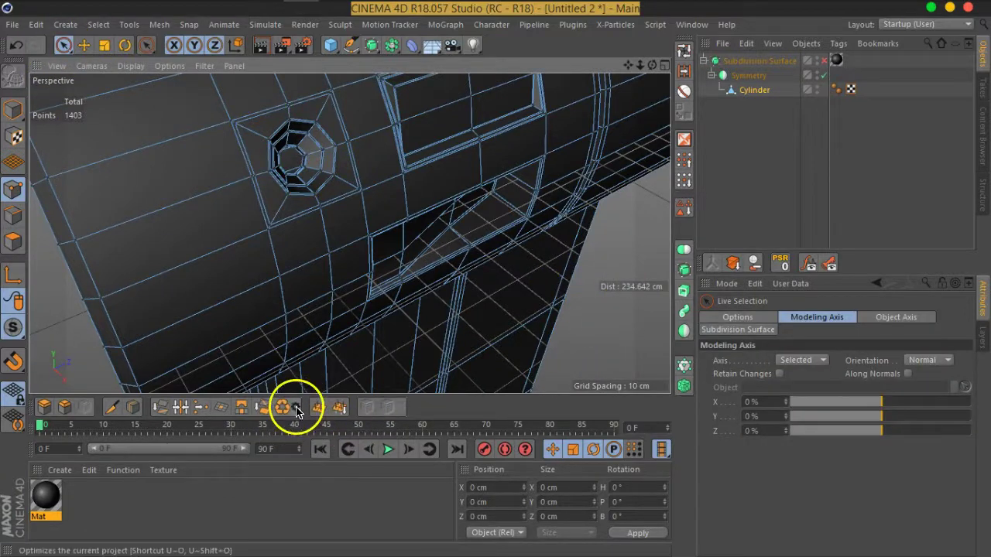
left_click(748, 137)
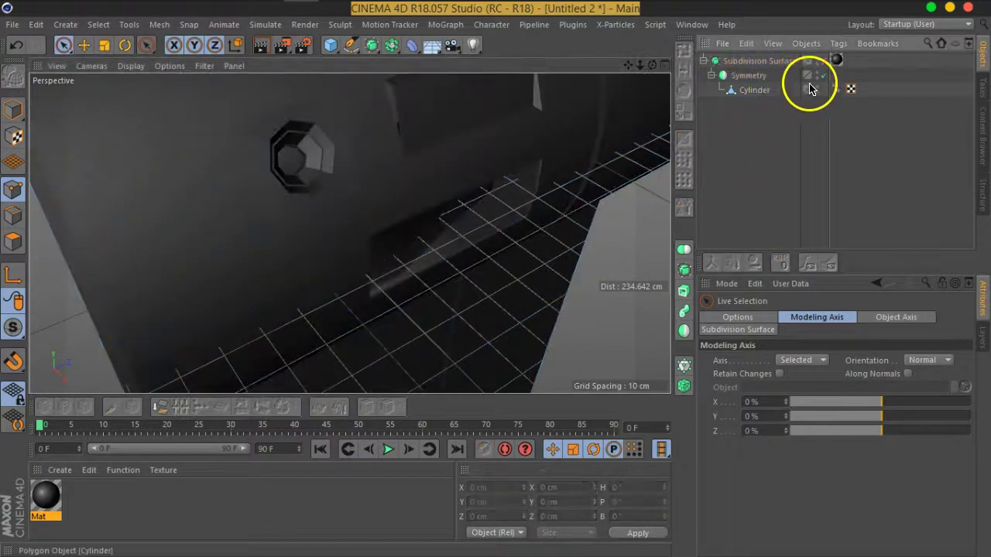
mouse_move(612, 139)
left_mouse_down("alt")
mouse_move(462, 210)
mouse_move(372, 227)
mouse_move(384, 213)
mouse_move(330, 199)
mouse_move(394, 279)
mouse_move(394, 261)
mouse_move(499, 230)
left_mouse_up("alt")
scroll(500, 231, "up", 3)
scroll(477, 215, "up", 2)
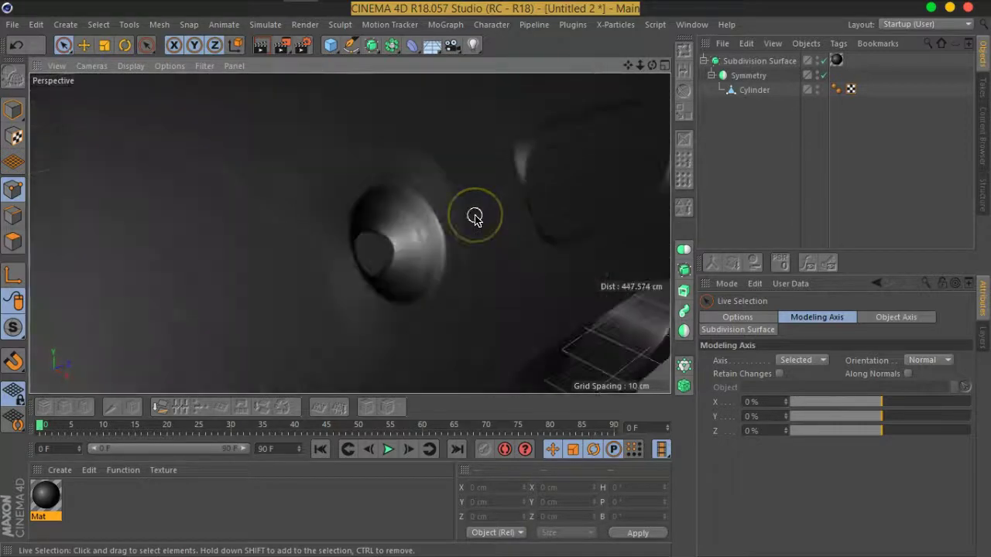
left_click_drag(412, 256, 373, 242, "alt")
scroll(283, 213, "down", 3)
mouse_move(299, 228)
left_mouse_down("alt")
mouse_move(318, 219)
mouse_move(348, 250)
mouse_move(272, 251)
mouse_move(334, 277)
mouse_move(296, 215)
mouse_move(252, 174)
mouse_move(287, 230)
left_mouse_up("alt")
scroll(252, 174, "up", 2)
mouse_move(245, 203)
left_mouse_down("alt")
mouse_move(357, 221)
mouse_move(242, 204)
left_mouse_up("alt")
mouse_move(332, 207)
left_mouse_down("alt")
mouse_move(421, 221)
mouse_move(338, 224)
mouse_move(354, 188)
mouse_move(381, 250)
mouse_move(368, 222)
left_mouse_up("alt")
scroll(368, 222, "up", 5)
left_click(754, 90)
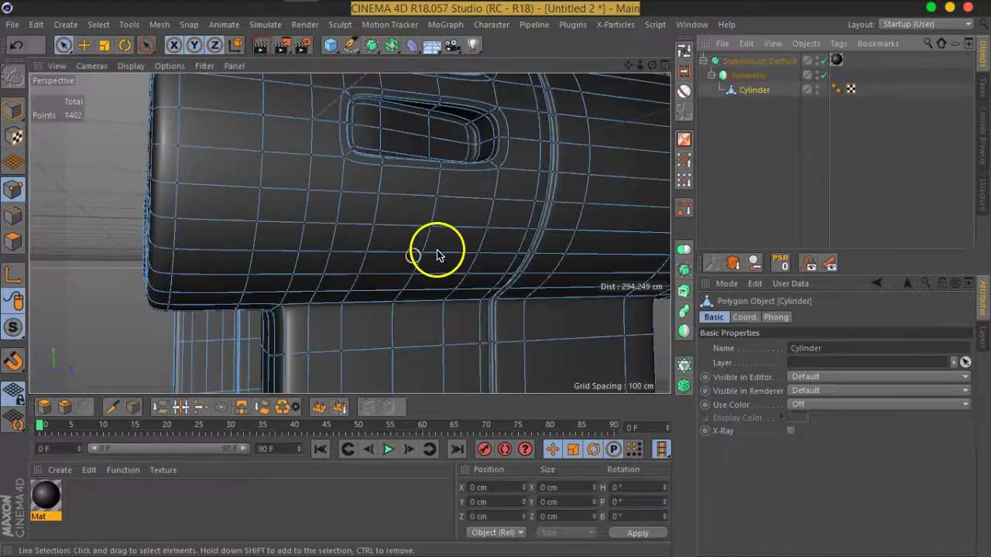
mouse_move(410, 260)
left_mouse_down("alt")
mouse_move(506, 312)
mouse_move(447, 297)
mouse_move(431, 281)
mouse_move(463, 281)
mouse_move(428, 279)
mouse_move(462, 281)
left_mouse_up("alt")
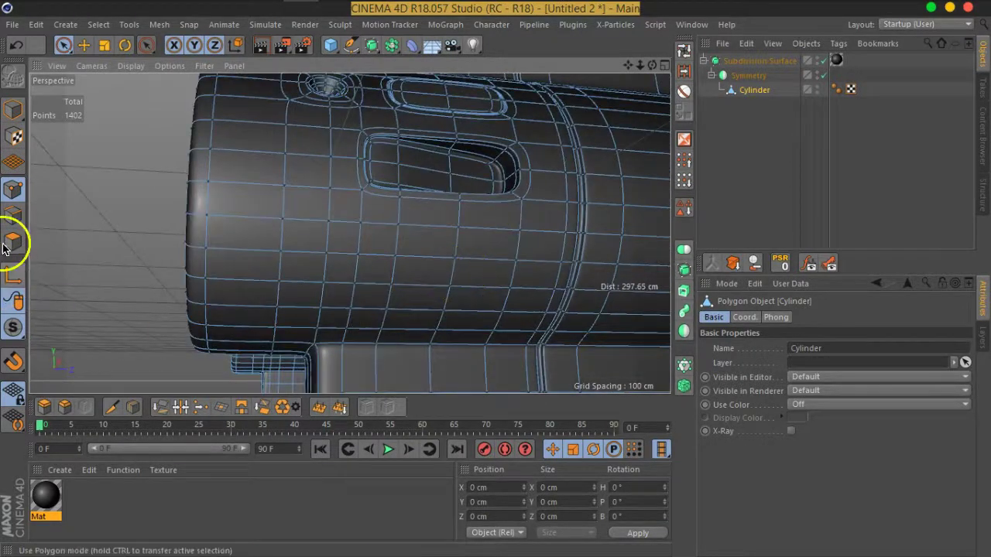
Switch to Edge mode with the Cylinder reselected and its edge selection cleared
left_click(13, 215)
left_click(65, 43)
left_click(767, 179)
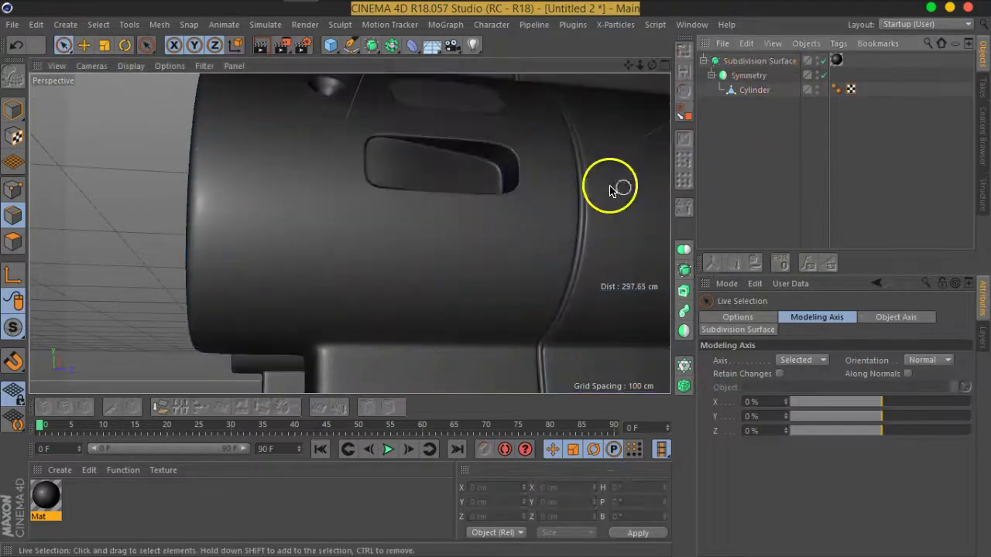
left_click(755, 90)
left_click(92, 140)
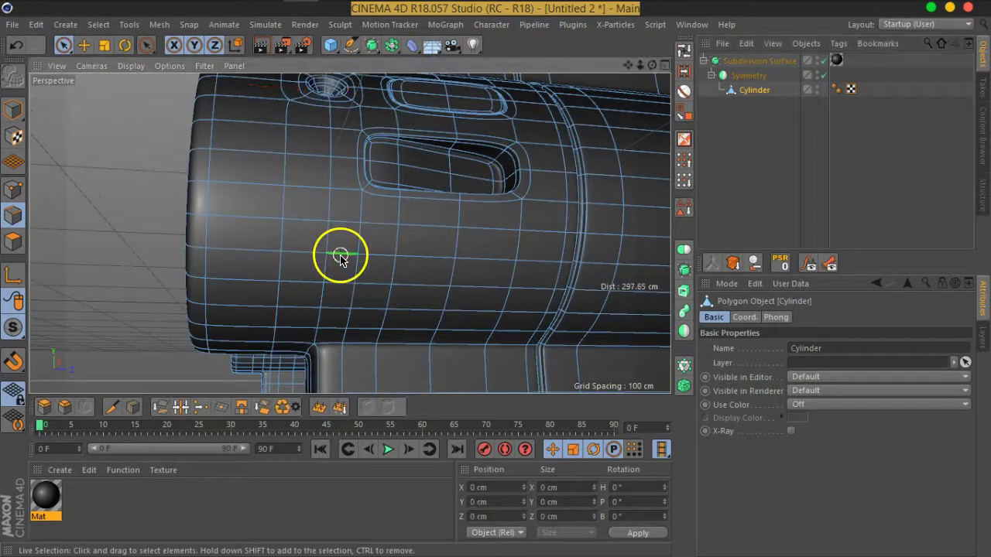
Place a Loop/Path Cut around the cylinder body and slide it lower along the body
right_click(388, 230)
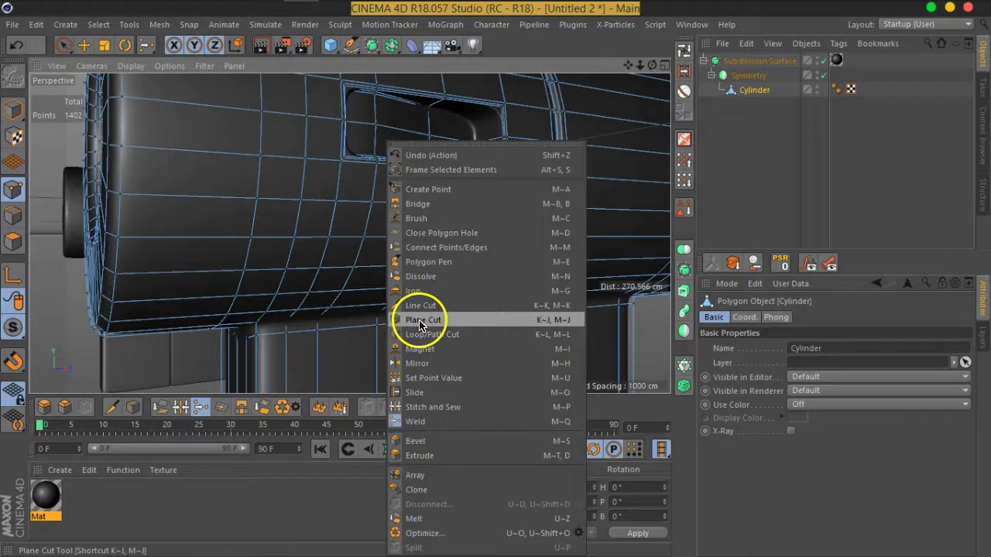
left_click(430, 334)
scroll(345, 261, "up", 5)
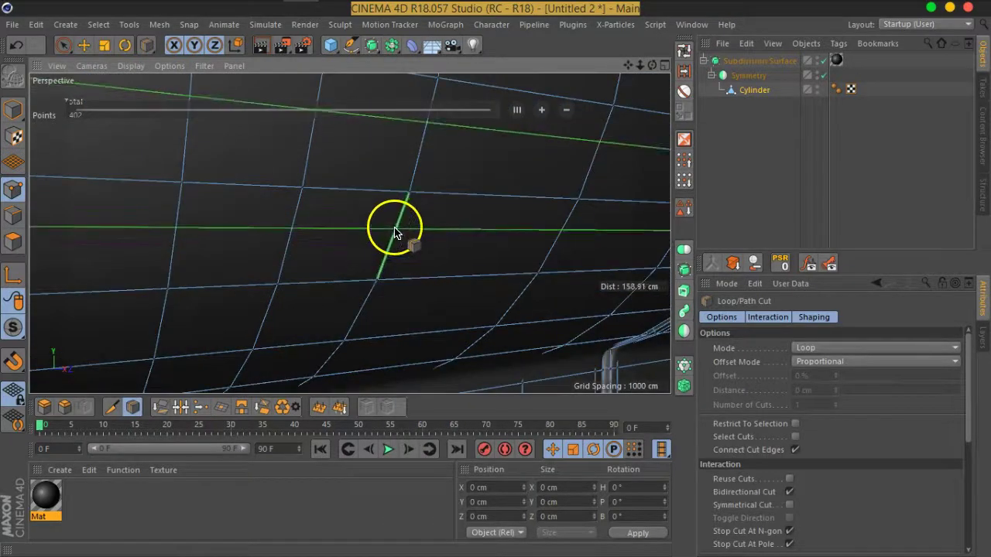
scroll(395, 233, "down", 3)
mouse_move(571, 232)
left_mouse_down("alt")
mouse_move(273, 252)
mouse_move(365, 232)
mouse_move(516, 282)
left_mouse_up("alt")
scroll(469, 271, "up", 3)
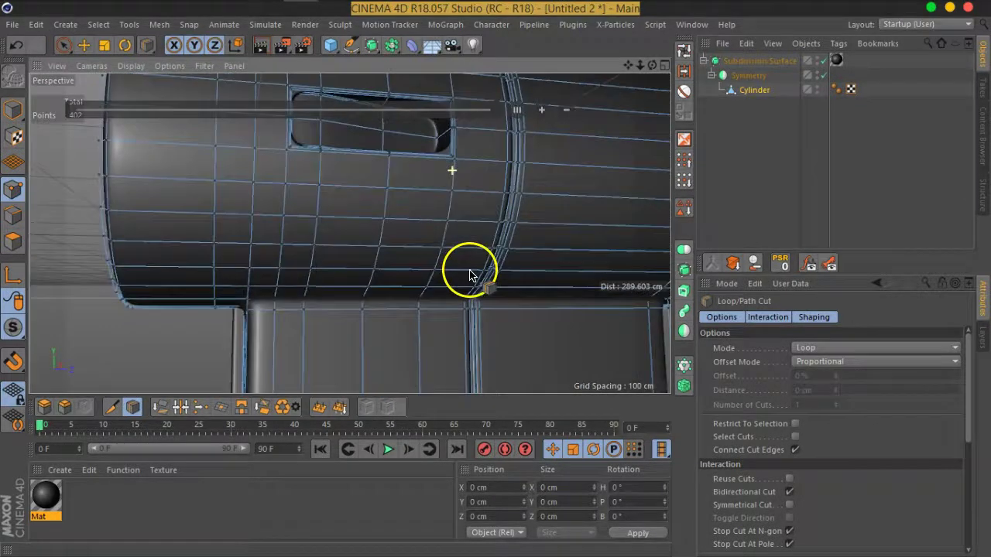
scroll(461, 242, "up", 2)
left_click_drag(461, 243, 504, 256, "alt")
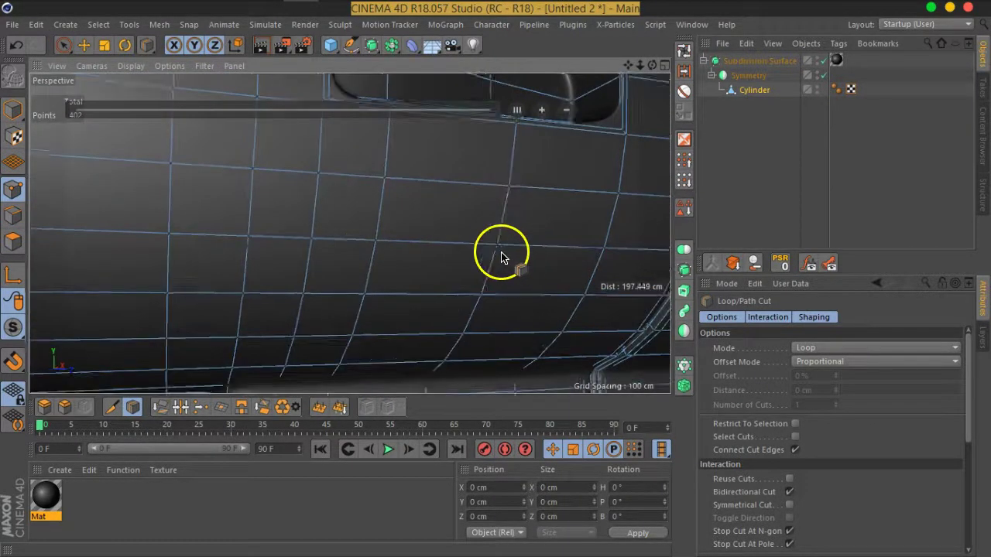
left_click(499, 244)
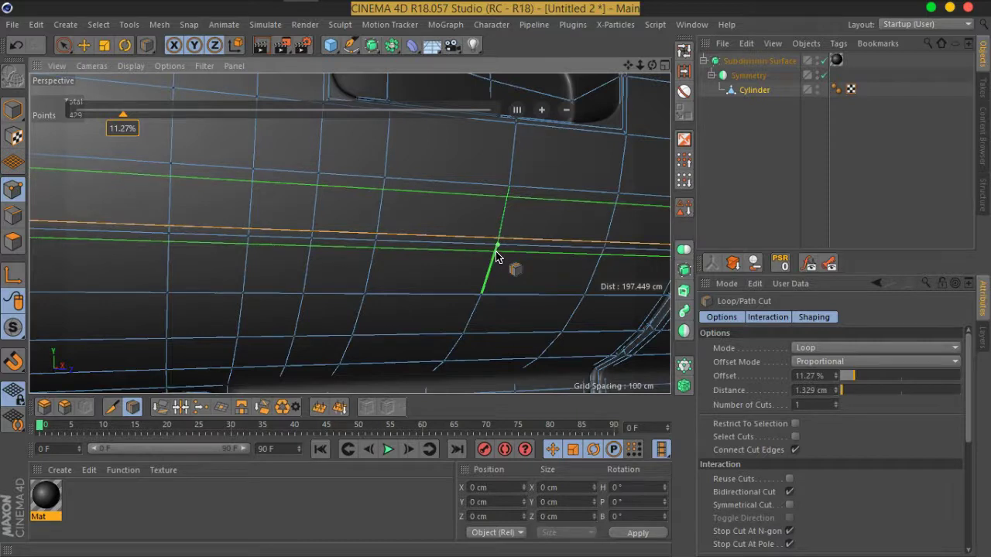
left_click_drag(496, 257, 270, 271)
left_click(62, 48)
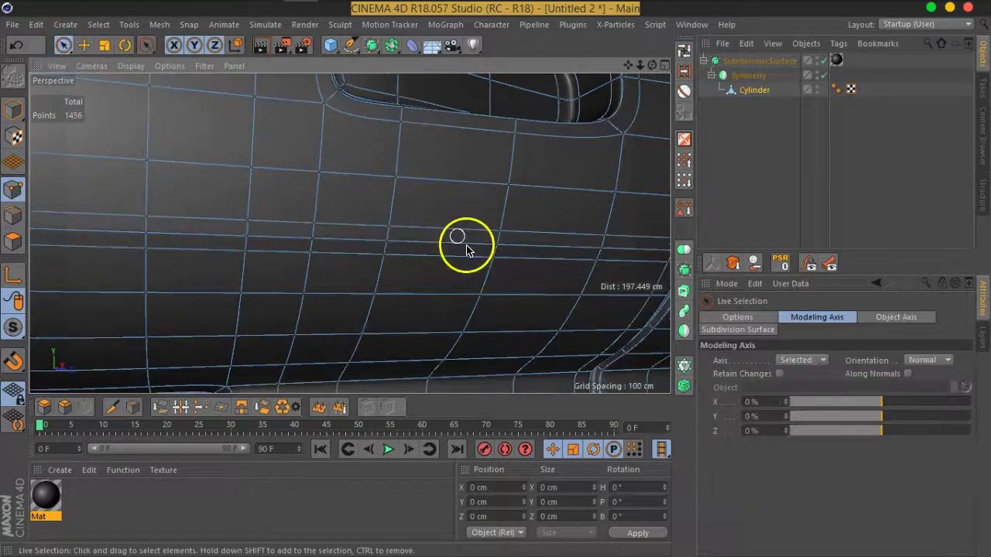
Reselect the cylinder and frame its side to pick out the 12-polygon underside strip
scroll(352, 246, "down", 3)
scroll(401, 239, "down", 3)
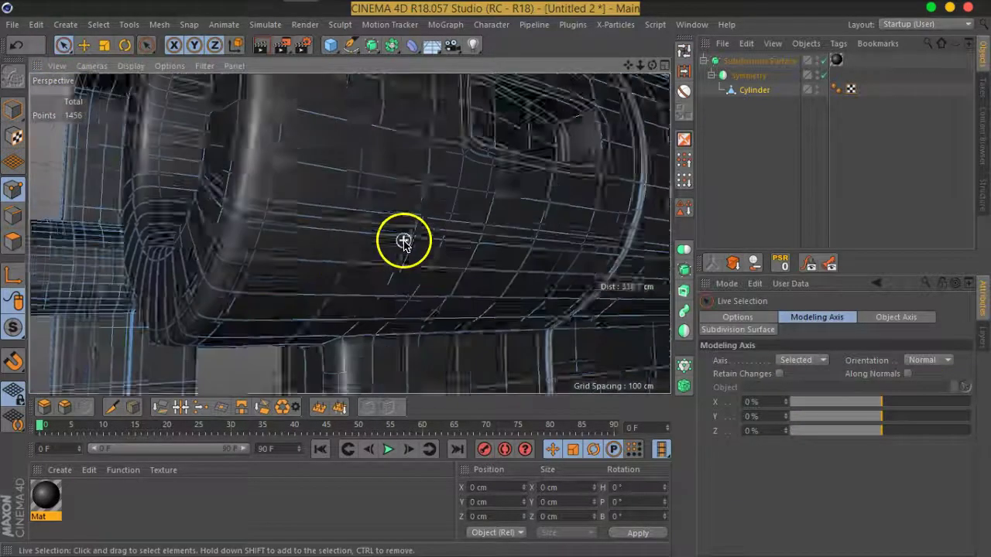
scroll(380, 246, "down", 3)
scroll(371, 250, "down", 2)
left_click(762, 186)
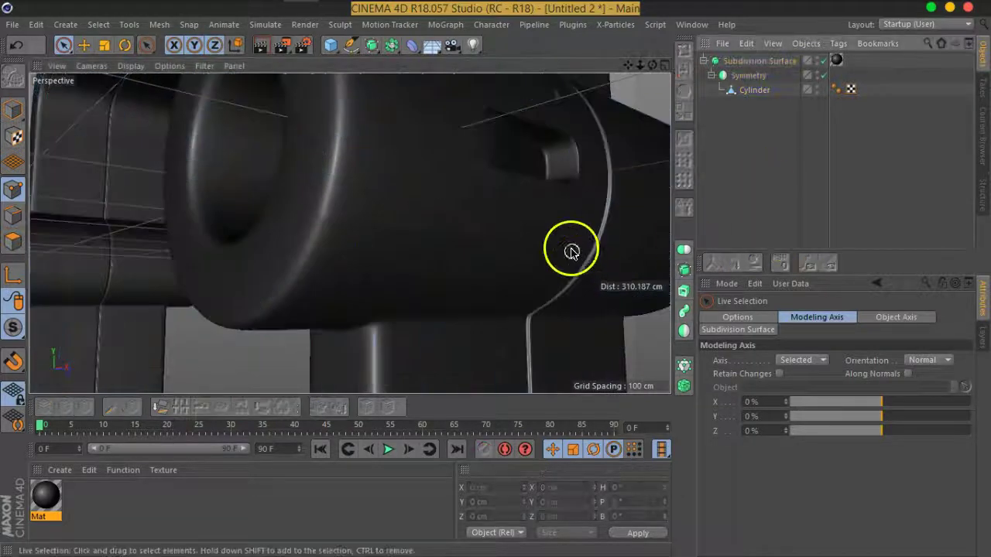
scroll(542, 240, "up", 3)
scroll(465, 231, "up", 3)
mouse_move(455, 234)
left_mouse_down("alt")
mouse_move(434, 230)
mouse_move(515, 237)
mouse_move(411, 252)
left_mouse_up("alt")
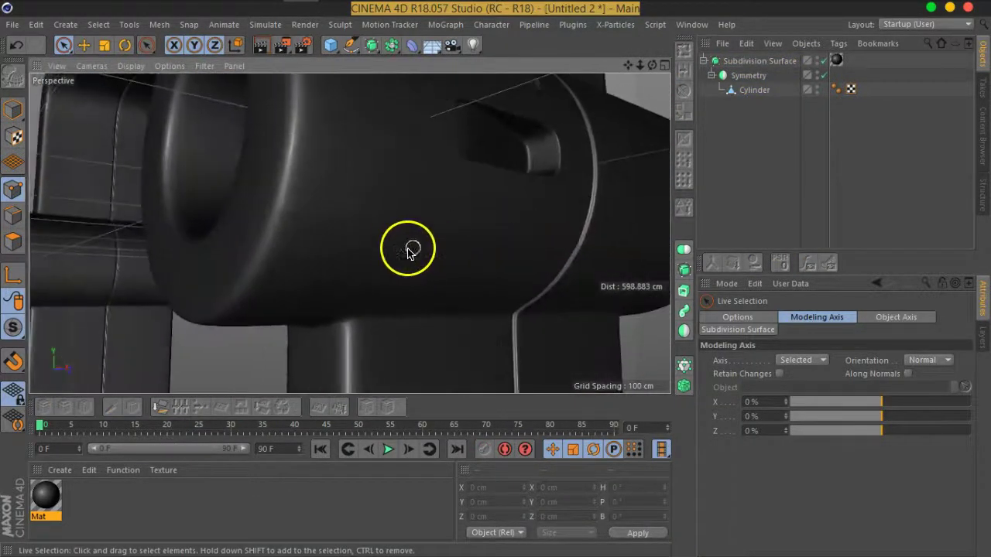
left_click(356, 214)
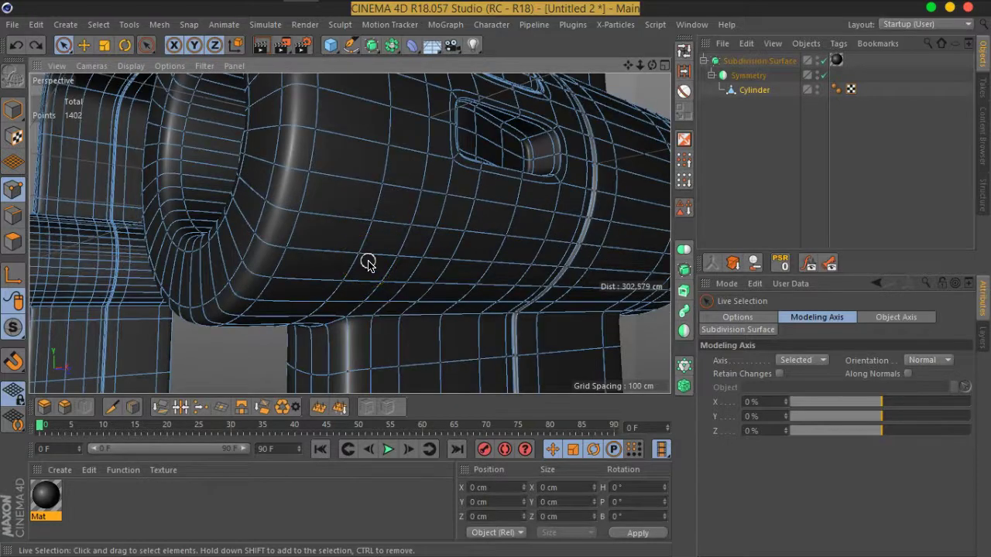
scroll(368, 263, "up", 3)
mouse_move(370, 261)
left_mouse_down("alt")
mouse_move(434, 244)
mouse_move(408, 258)
mouse_move(480, 266)
mouse_move(483, 254)
mouse_move(511, 248)
mouse_move(502, 252)
left_mouse_up("alt")
scroll(406, 256, "down", 1)
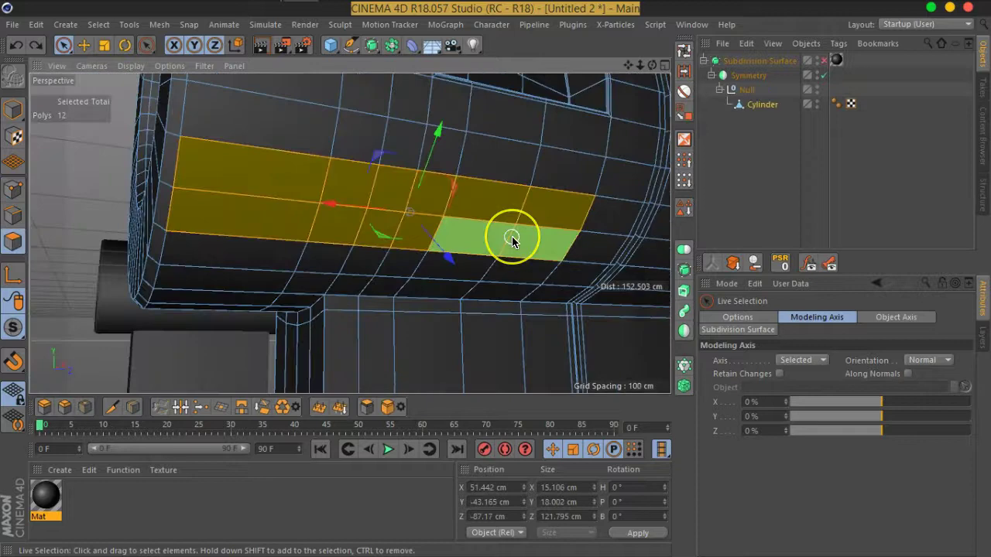
Line Cut across the selected underside polygon strip, bringing the mesh to 1403 points, then enter Points mode
right_click(511, 240)
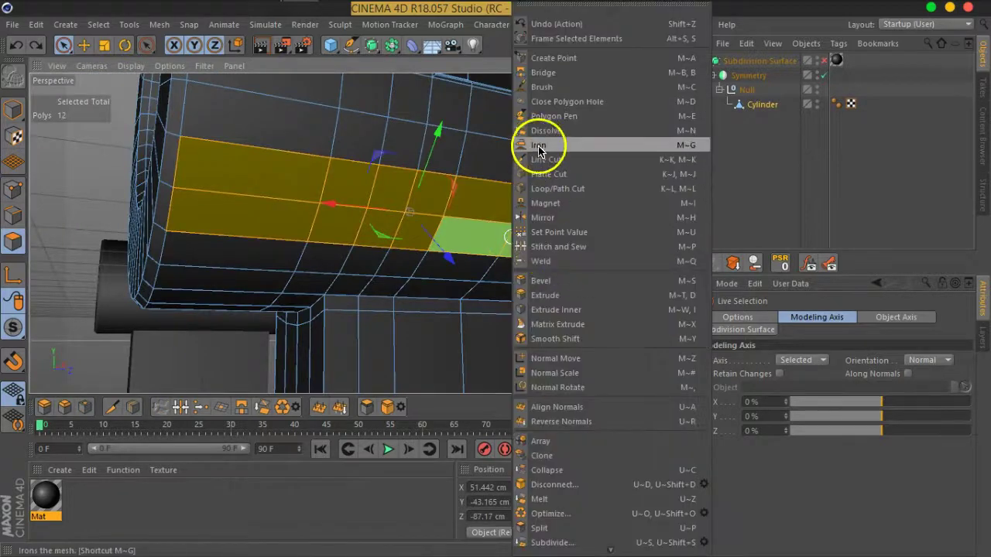
left_click(544, 137)
left_click_drag(519, 242, 542, 206, "alt")
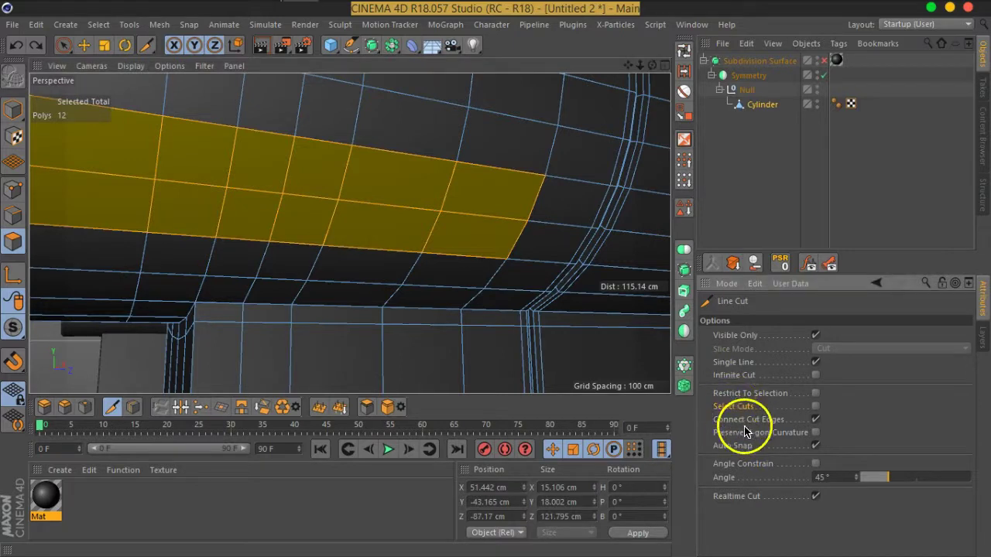
mouse_move(424, 290)
left_mouse_down("alt")
mouse_move(509, 221)
mouse_move(562, 235)
mouse_move(432, 238)
left_mouse_up("alt")
left_click_drag(533, 230, 564, 228, "alt")
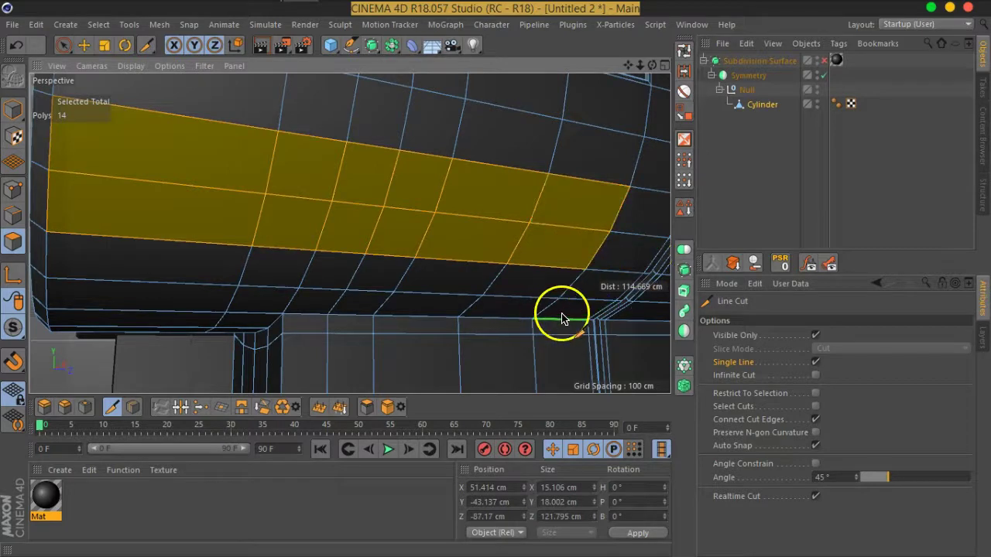
left_click(11, 192)
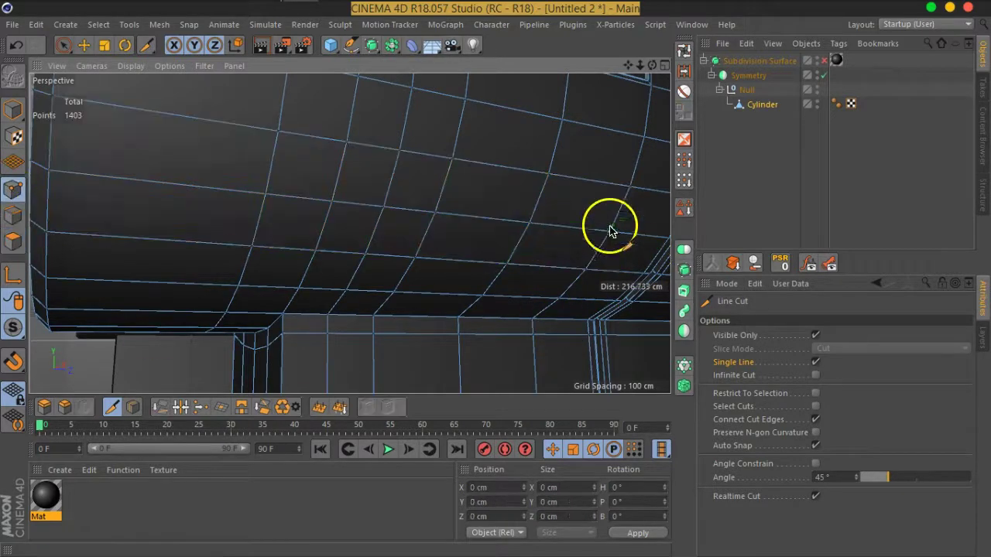
Enable snapping with Edge Snap and Mid Point Snap, then frame the body's ridge edges
left_click(17, 372)
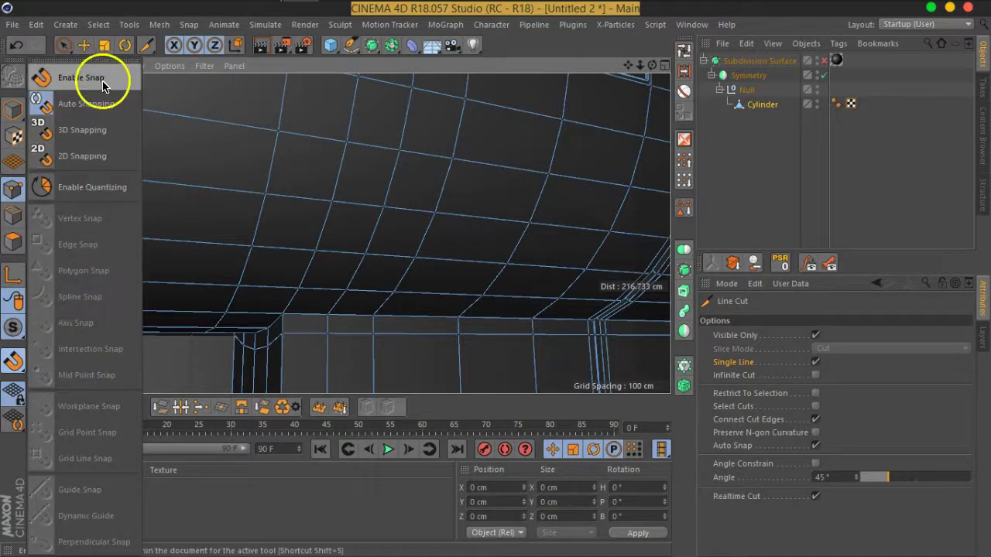
left_click(103, 79)
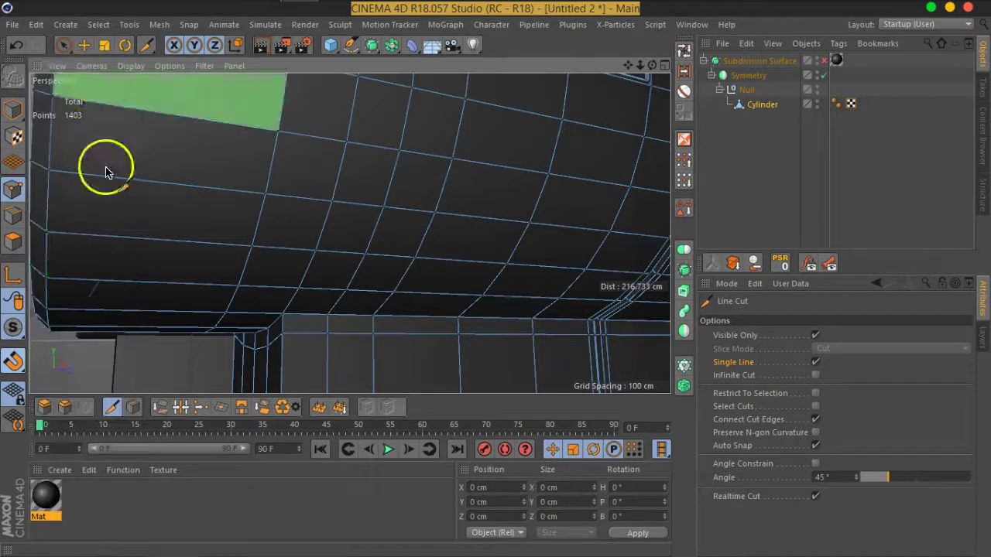
left_click(17, 372)
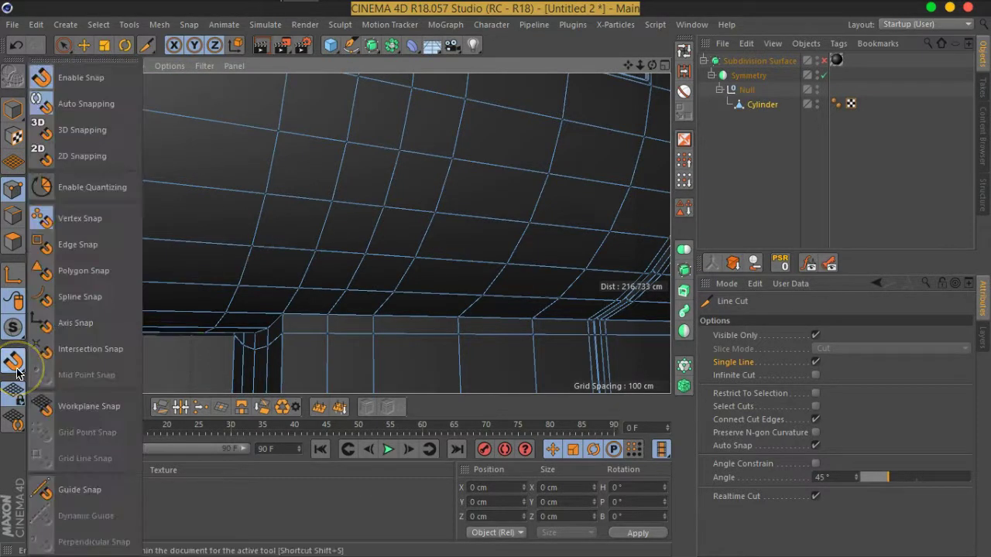
left_click(84, 248)
left_click(11, 375)
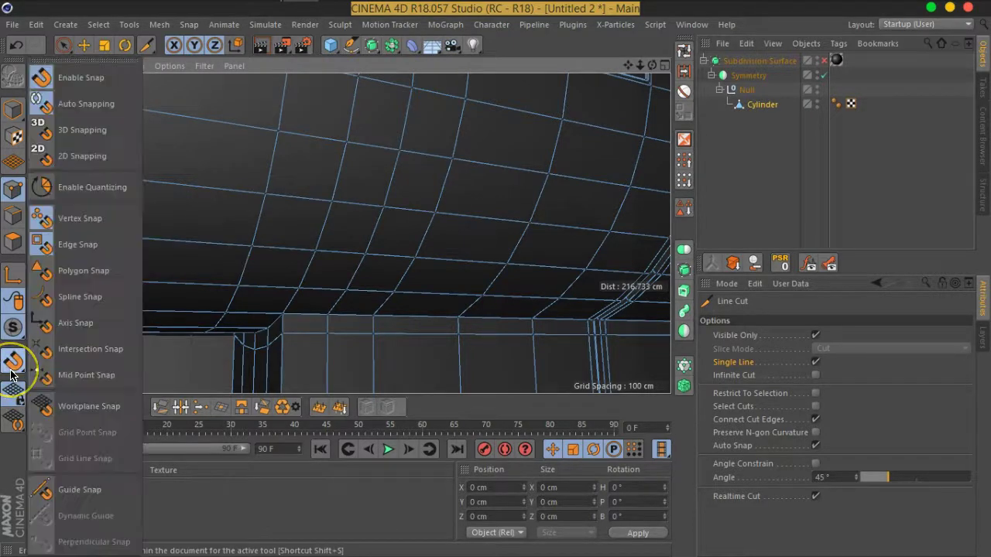
left_click(61, 381)
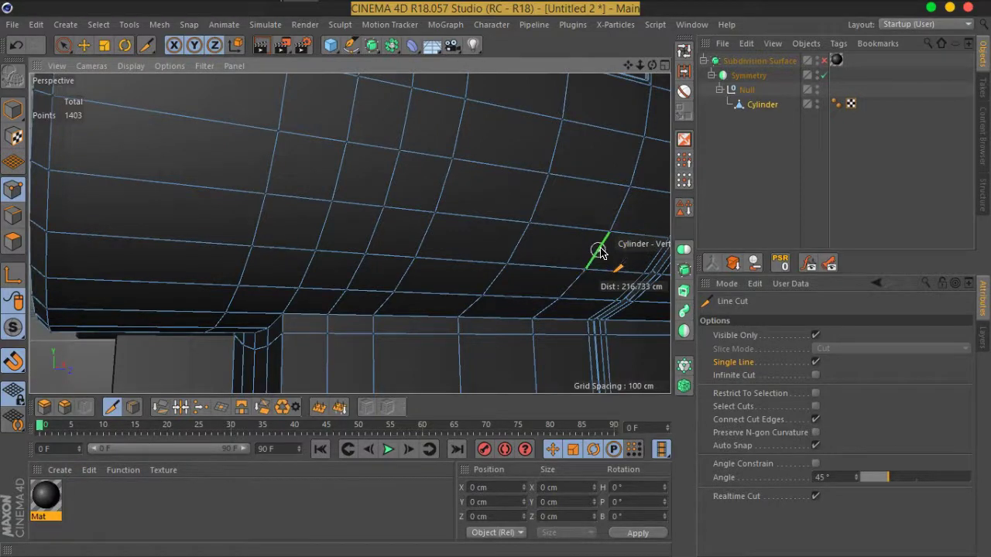
left_click_drag(600, 252, 454, 250, "alt")
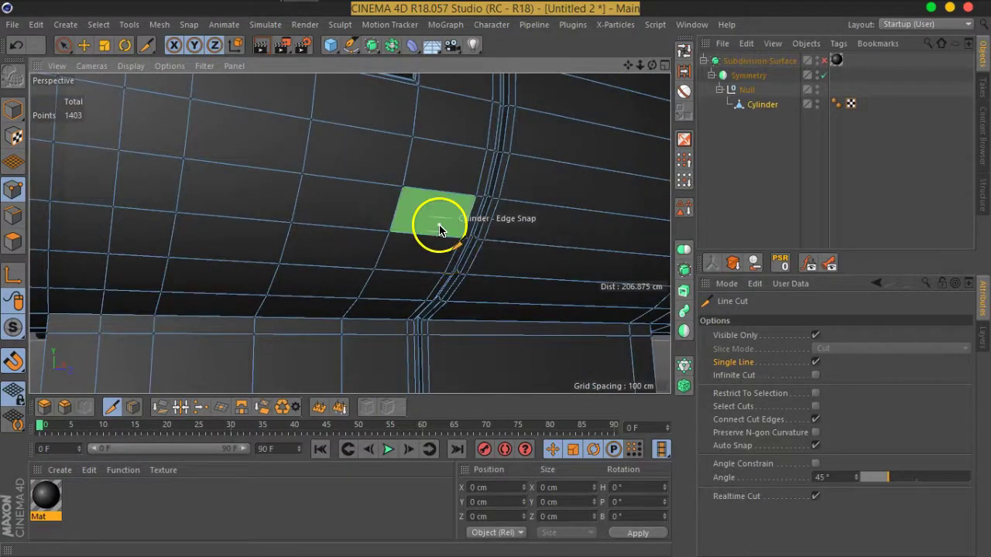
left_click_drag(447, 195, 458, 214, "alt")
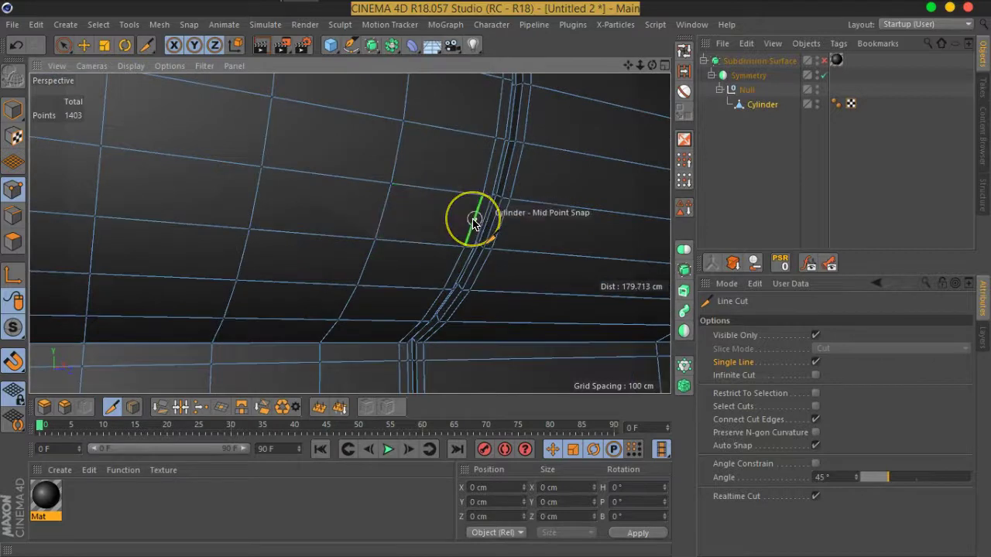
scroll(475, 222, "down", 4)
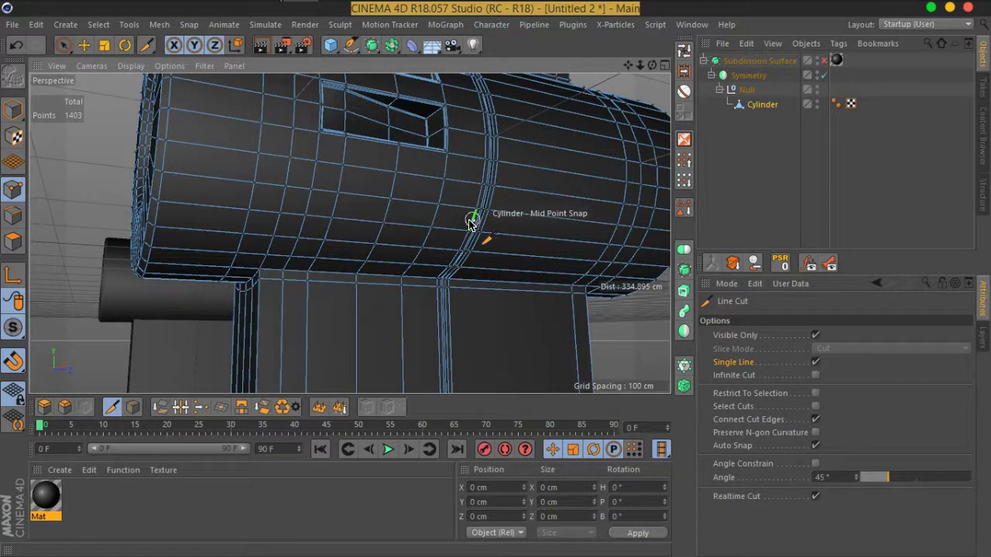
left_click_drag(471, 221, 461, 222)
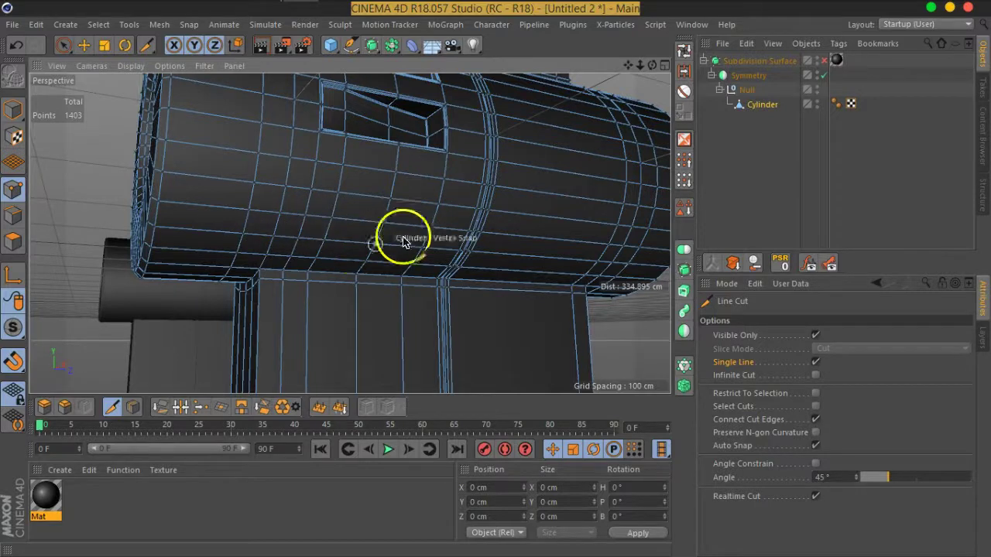
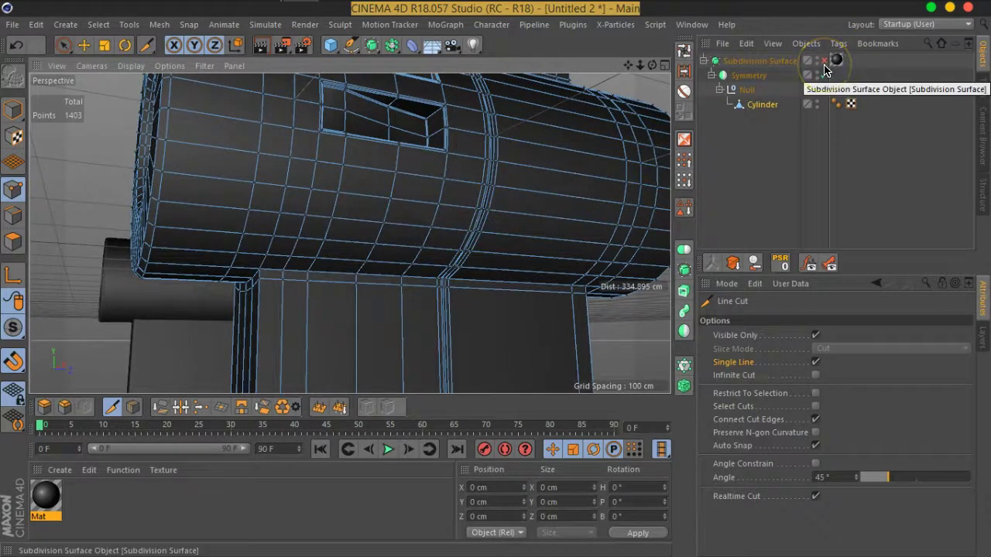
Try line cuts on the cylinder from a snapped edge midpoint to the neighbouring edge
left_click(449, 222)
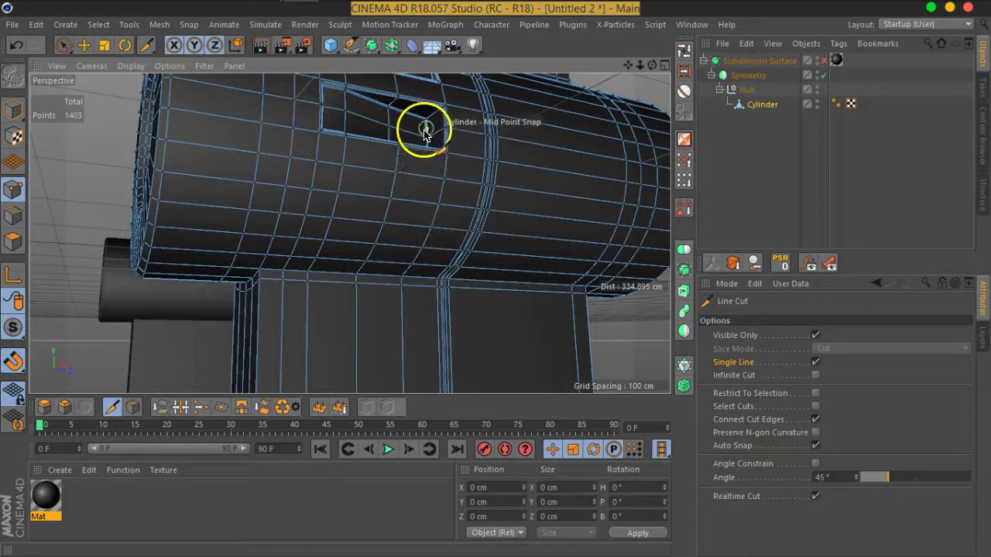
scroll(426, 139, "up", 3)
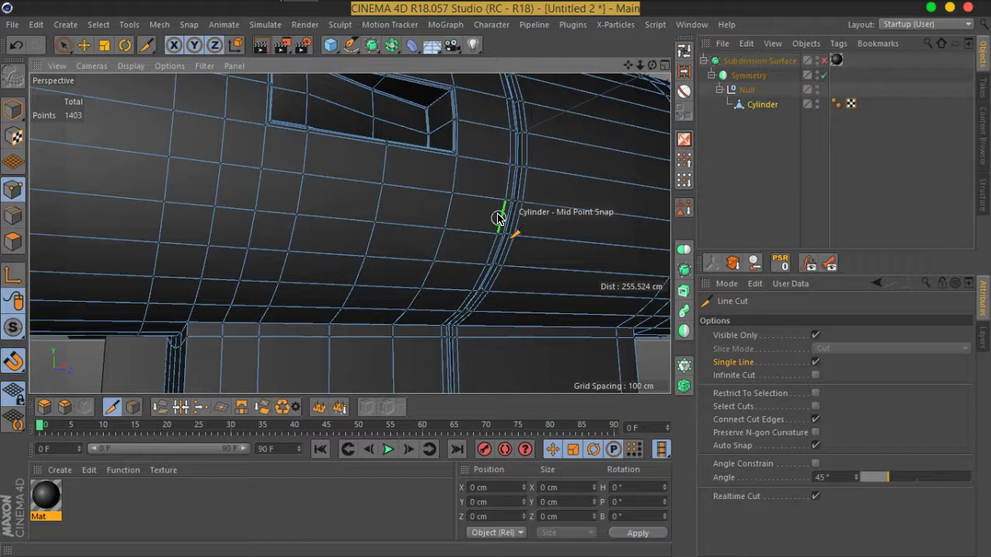
left_click_drag(500, 217, 448, 215)
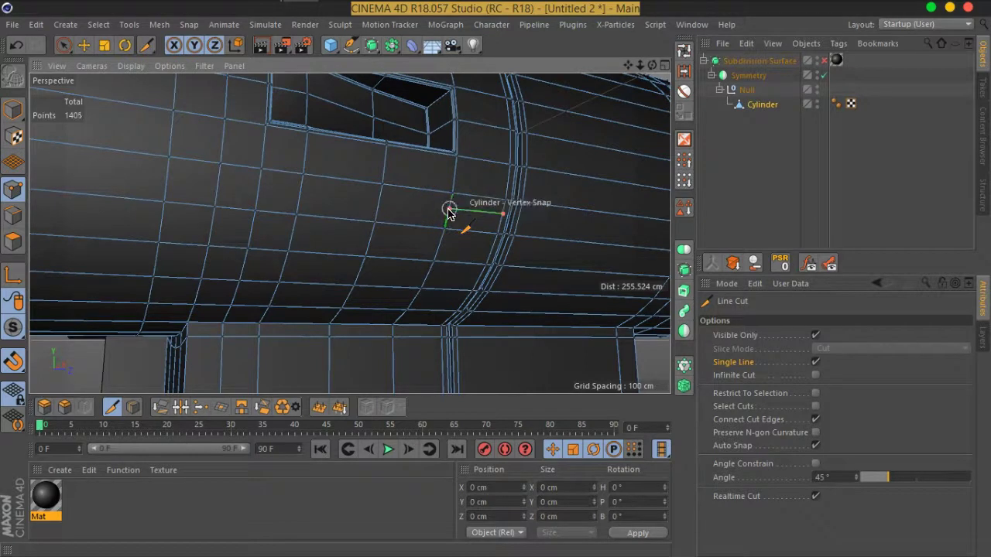
left_click_drag(401, 203, 379, 204)
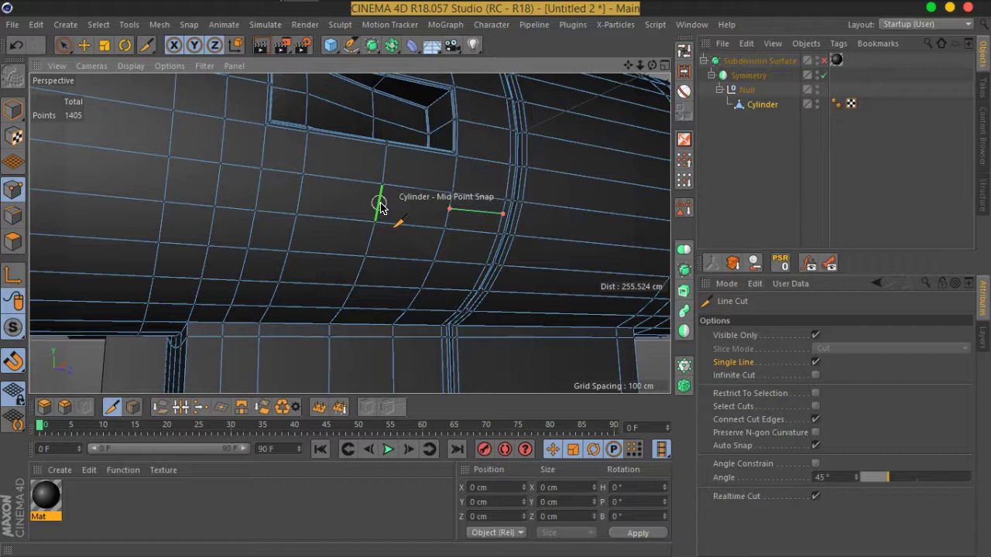
mouse_move(379, 204)
left_mouse_down()
mouse_move(439, 250)
mouse_move(455, 310)
mouse_move(195, 277)
mouse_move(17, 310)
left_mouse_up()
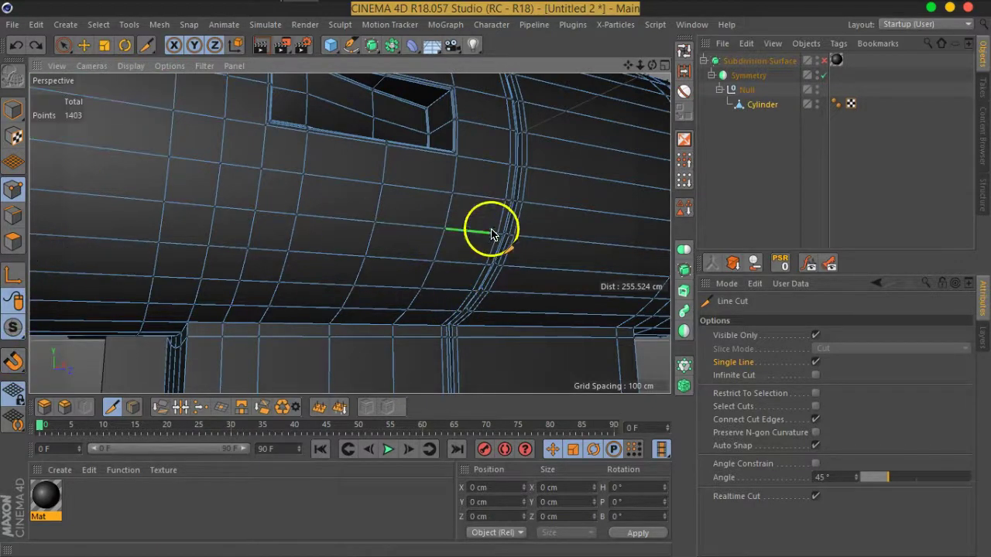
Place another trial cut beside the groove, then turn off Single Line in the Line Cut options
scroll(490, 225, "up", 2)
left_click(505, 217)
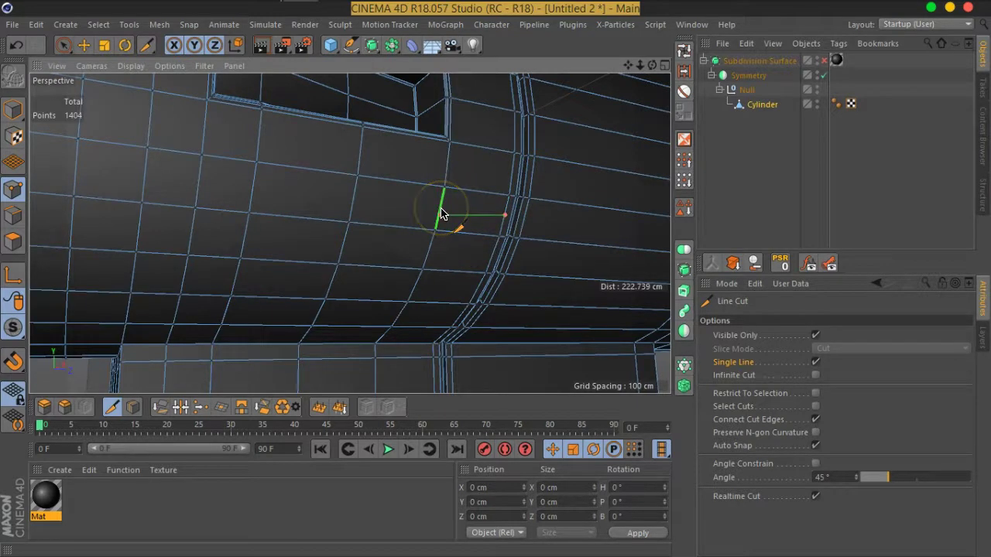
left_click(440, 216)
left_click_drag(440, 215, 443, 214)
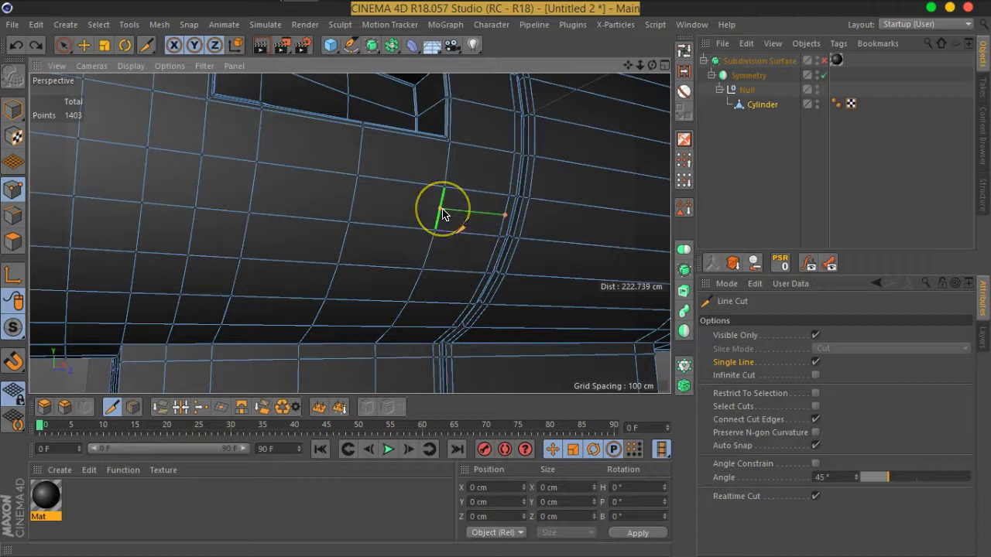
left_click(357, 211)
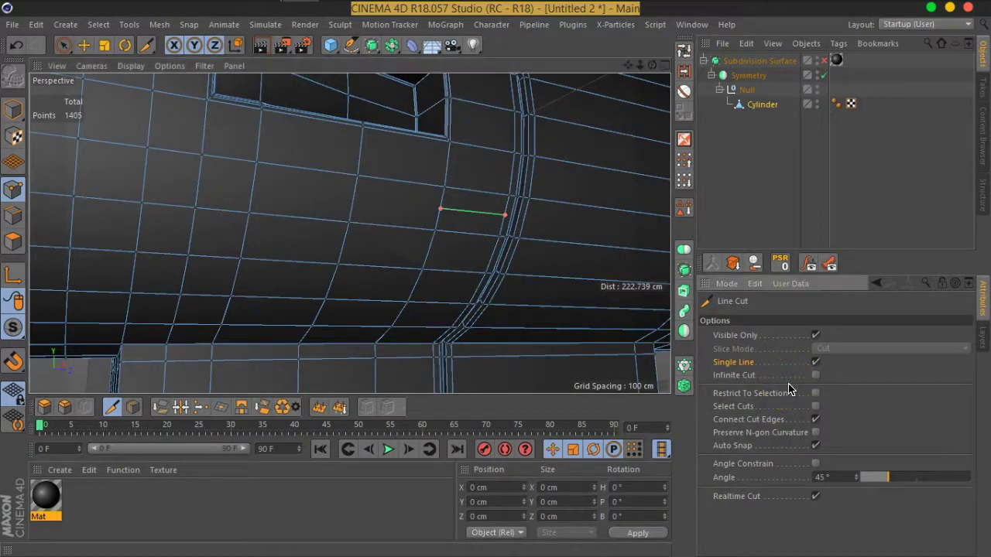
left_click(817, 362)
Keep Single Line off, enable edge-midpoint snapping, and start the cut at the groove
left_click(817, 363)
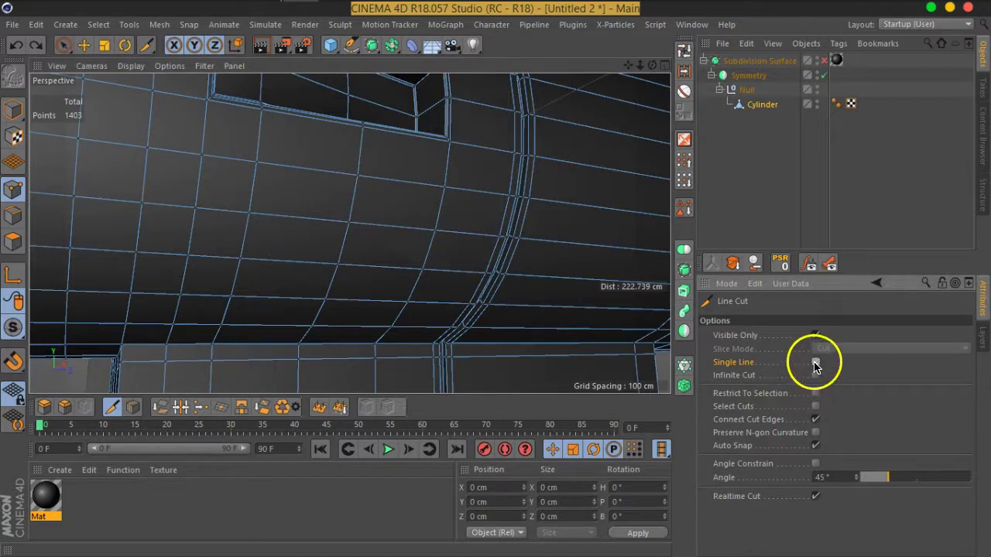
left_click(860, 405)
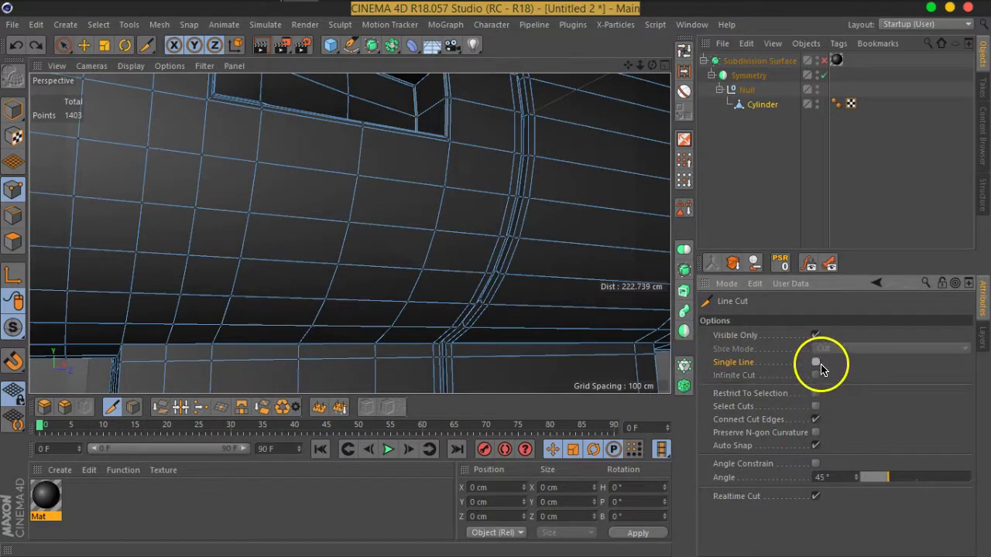
left_click(7, 362)
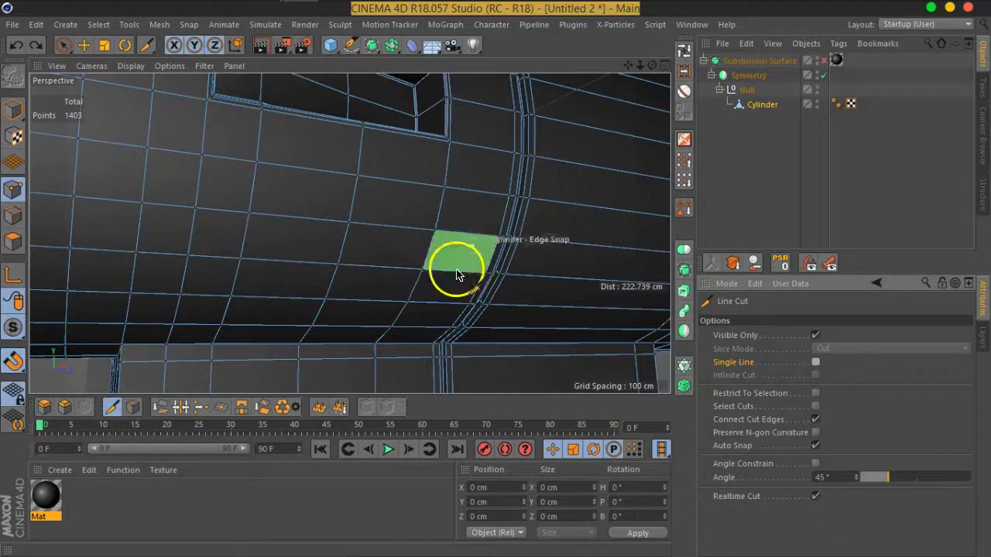
left_click(504, 217)
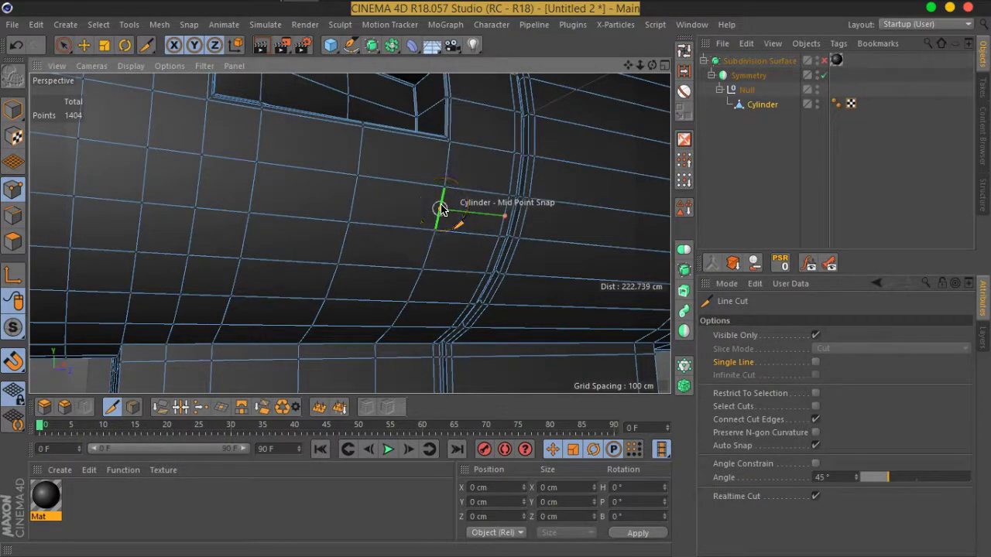
left_click(440, 207)
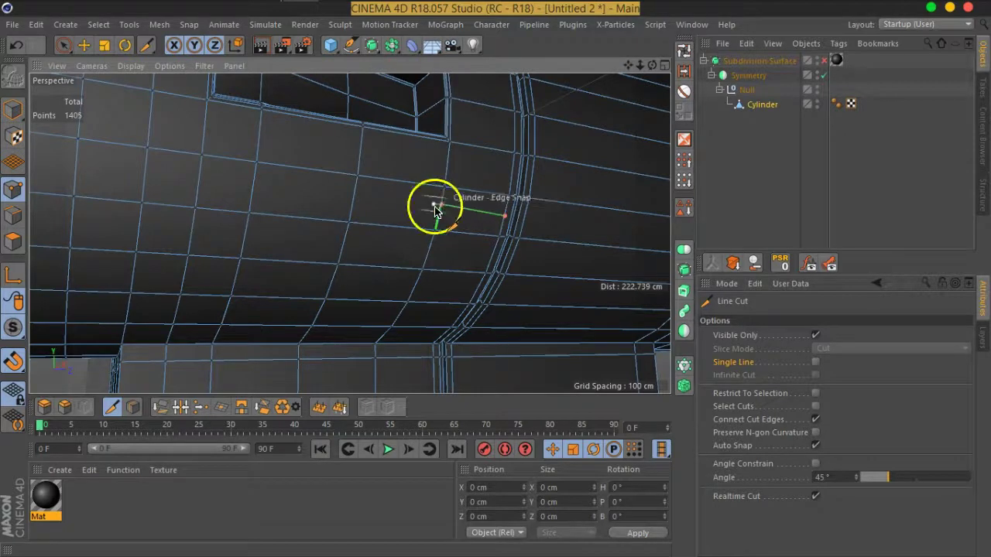
left_click(387, 201)
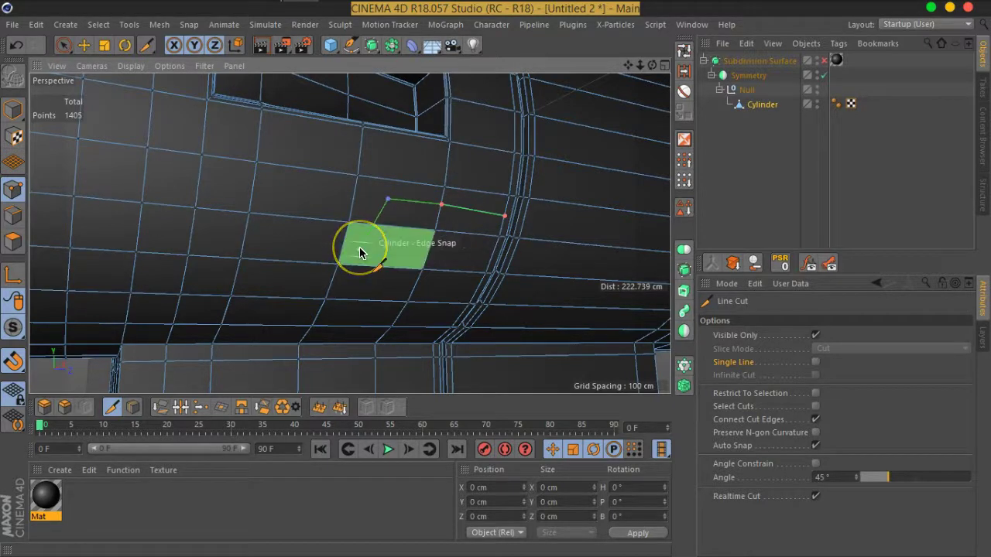
Continue the stepped cut down, left and up toward the front, ending on an edge midpoint
left_click(359, 251)
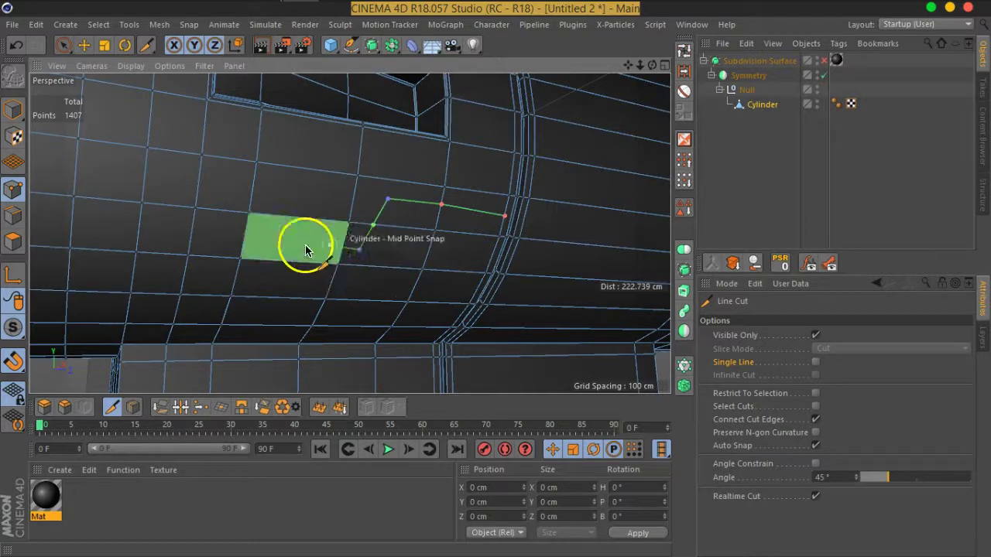
left_click(244, 240)
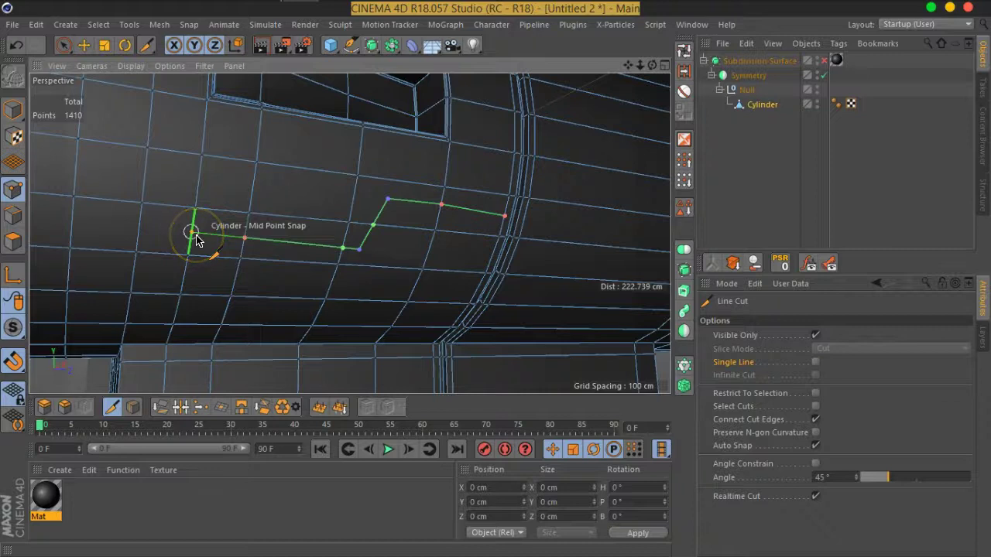
left_click_drag(198, 241, 378, 220, "alt")
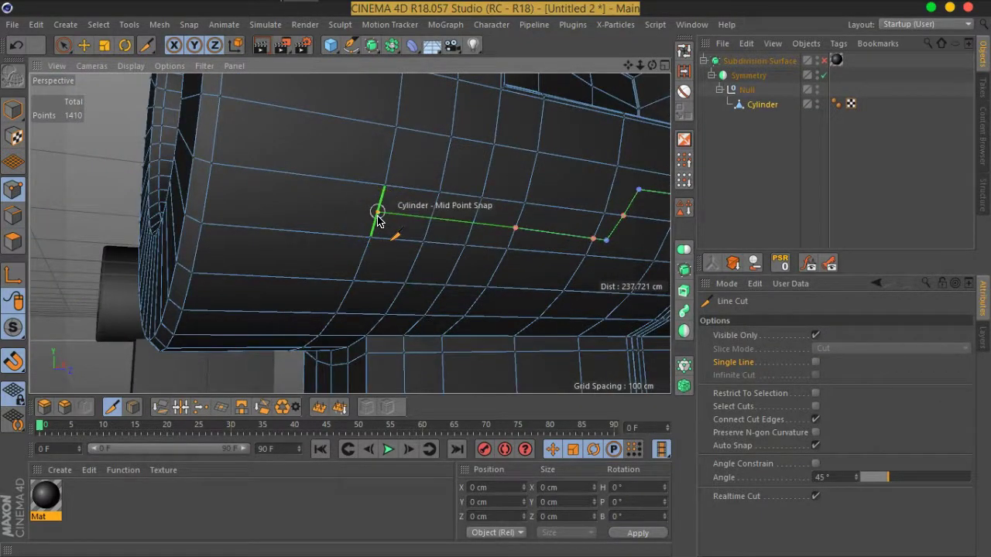
left_click(378, 221)
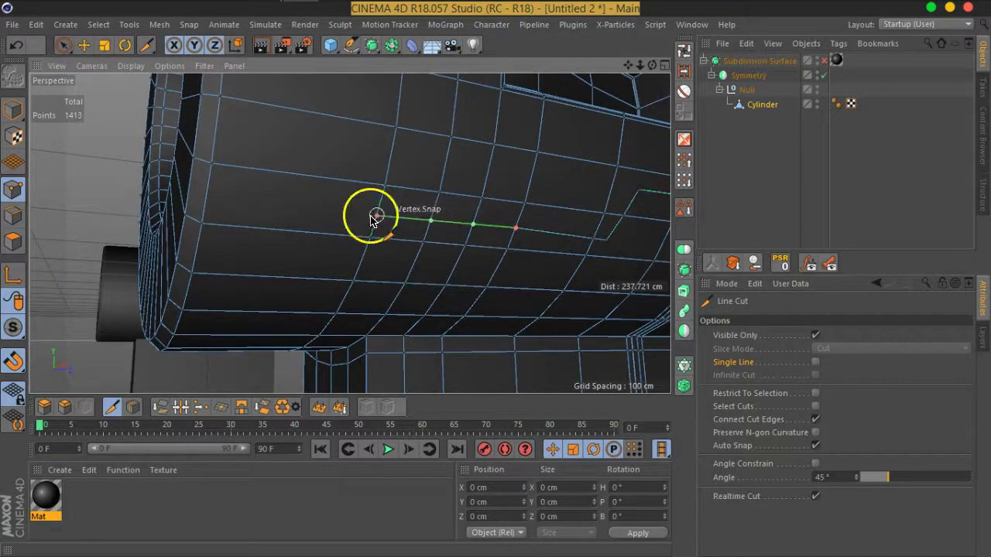
left_click(288, 209)
left_click(254, 140)
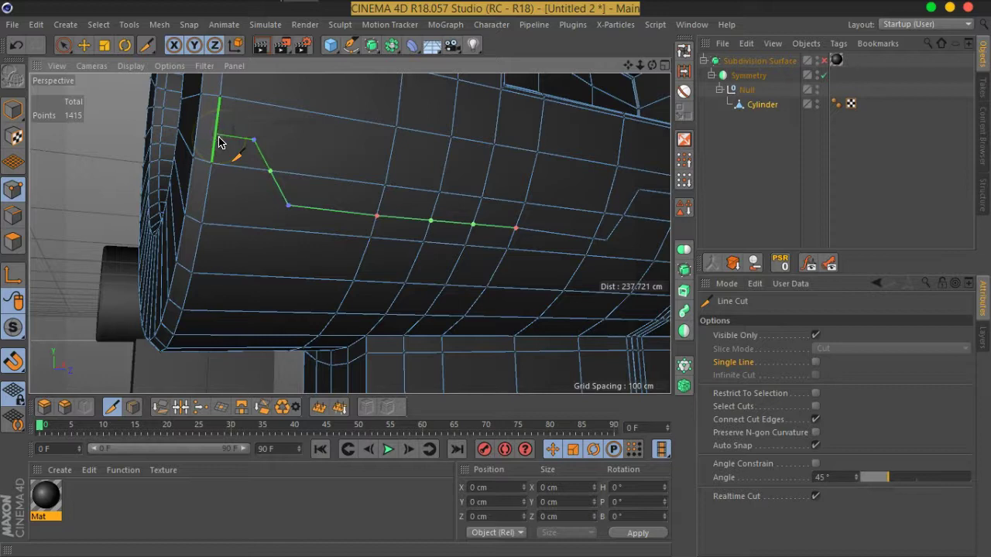
left_click(217, 138)
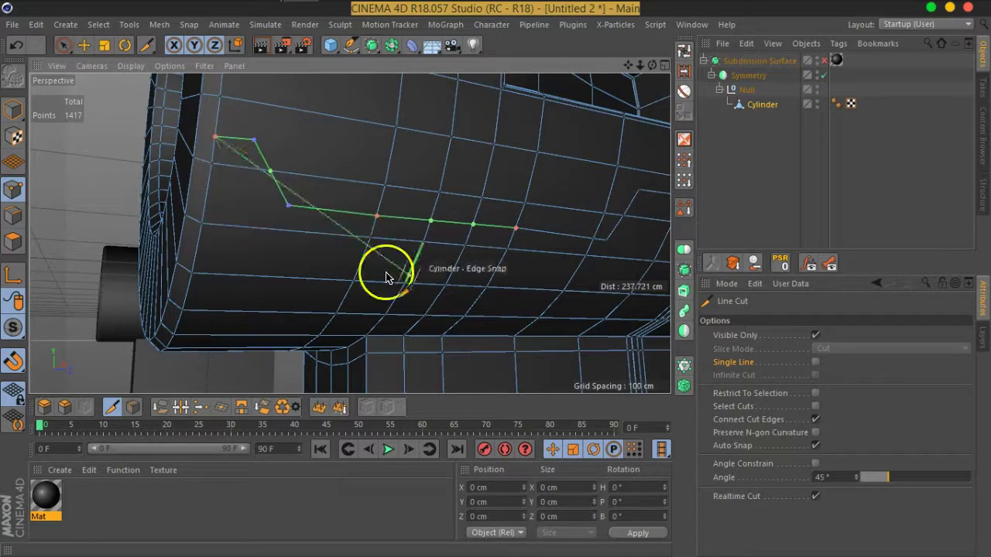
left_click(283, 236)
scroll(361, 257, "up", 3)
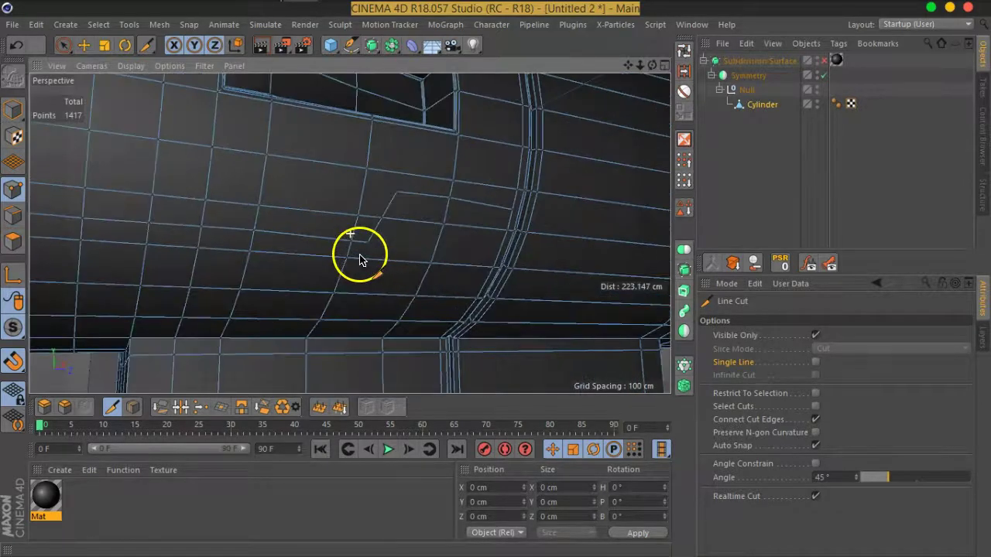
scroll(345, 243, "up", 2)
Switch to the Slide tool and slide the cut's first points along their edges
scroll(408, 196, "up", 2)
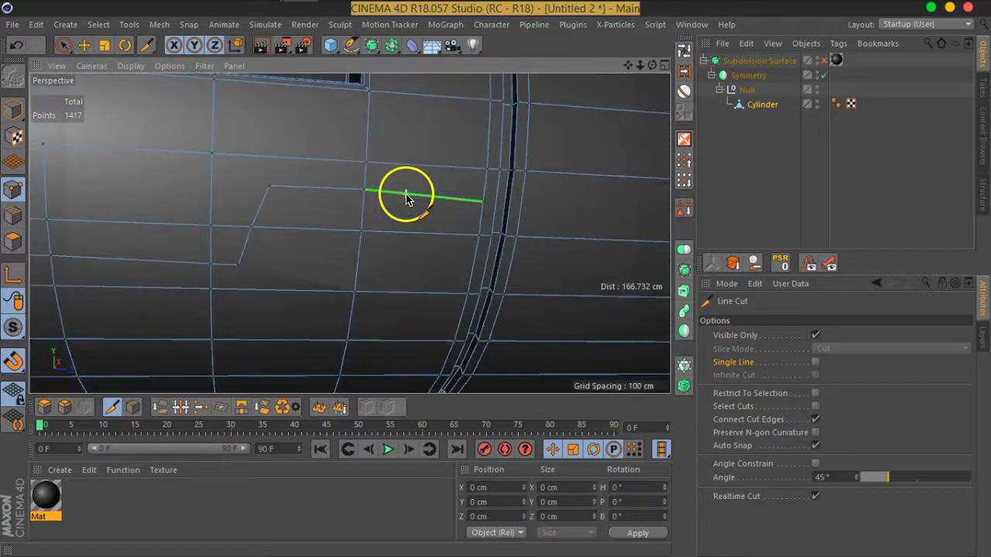
right_click(394, 202)
left_click(434, 393)
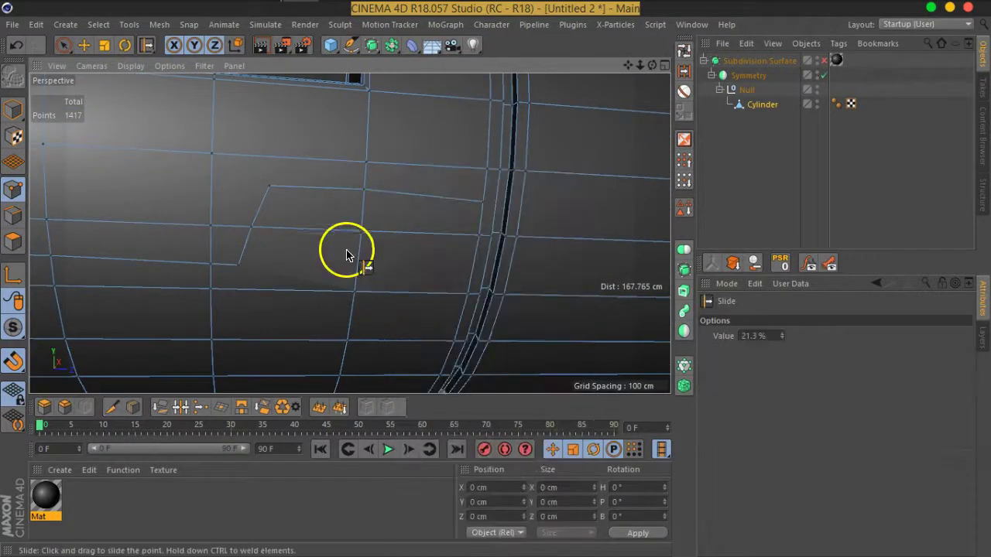
left_click_drag(364, 197, 362, 202)
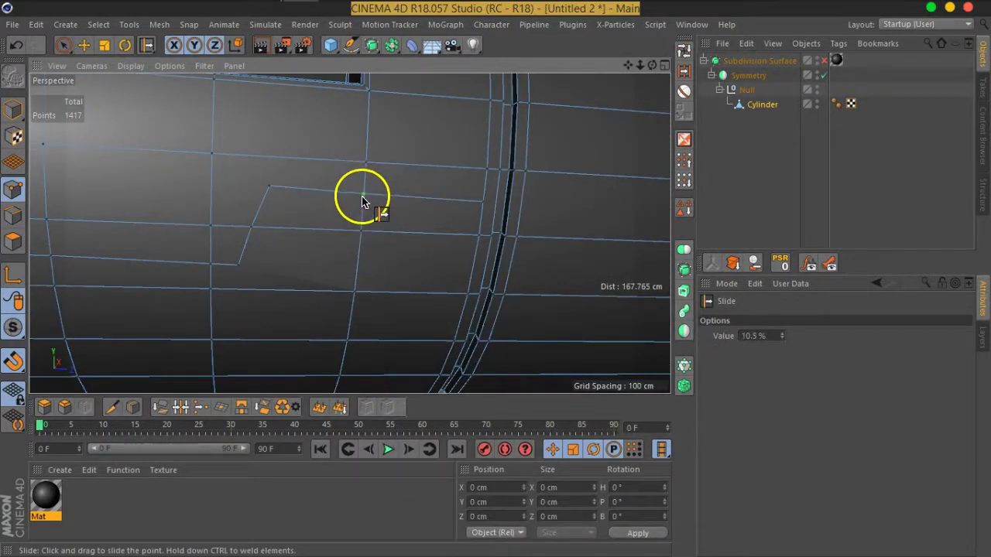
middle_click_drag(281, 221, 328, 218, "alt")
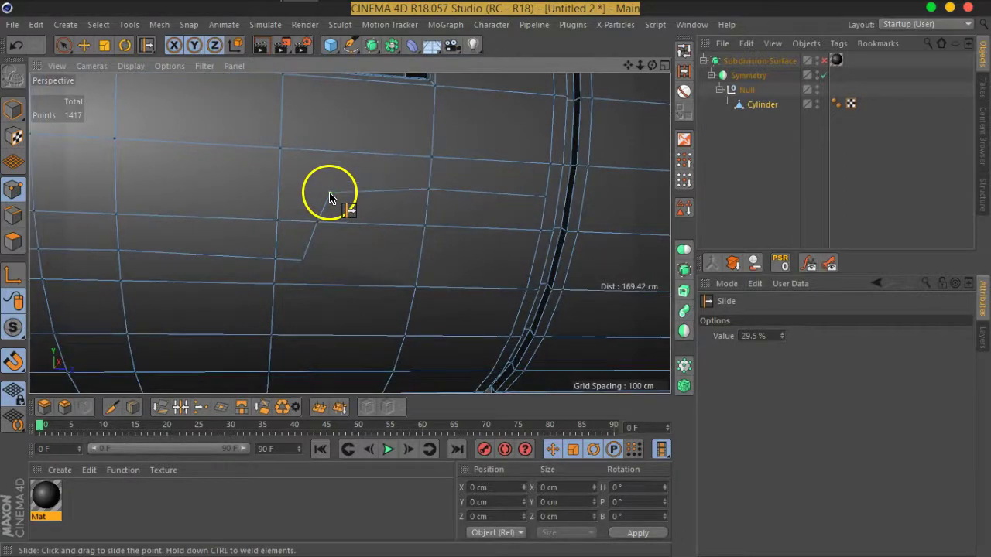
left_click_drag(326, 209, 338, 192)
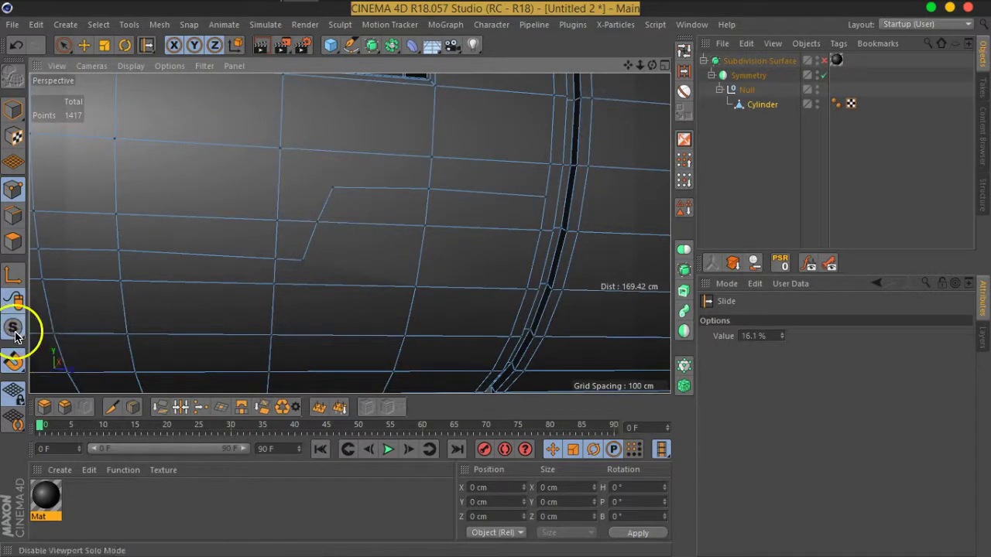
Slide further points into the stepped panel-line shape, ending at a 10% slide value
middle_click_drag(361, 246, 387, 228)
mouse_move(374, 205)
left_mouse_down()
mouse_move(354, 253)
mouse_move(360, 238)
mouse_move(350, 243)
left_mouse_up()
left_click_drag(265, 258, 380, 239, "alt")
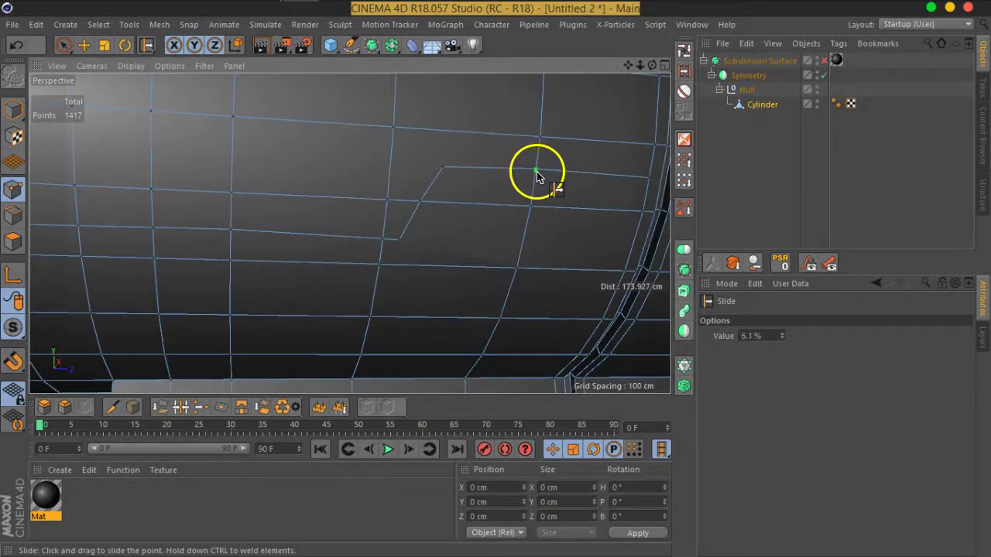
mouse_move(320, 258)
left_mouse_down("alt")
mouse_move(348, 256)
mouse_move(346, 237)
left_mouse_up("alt")
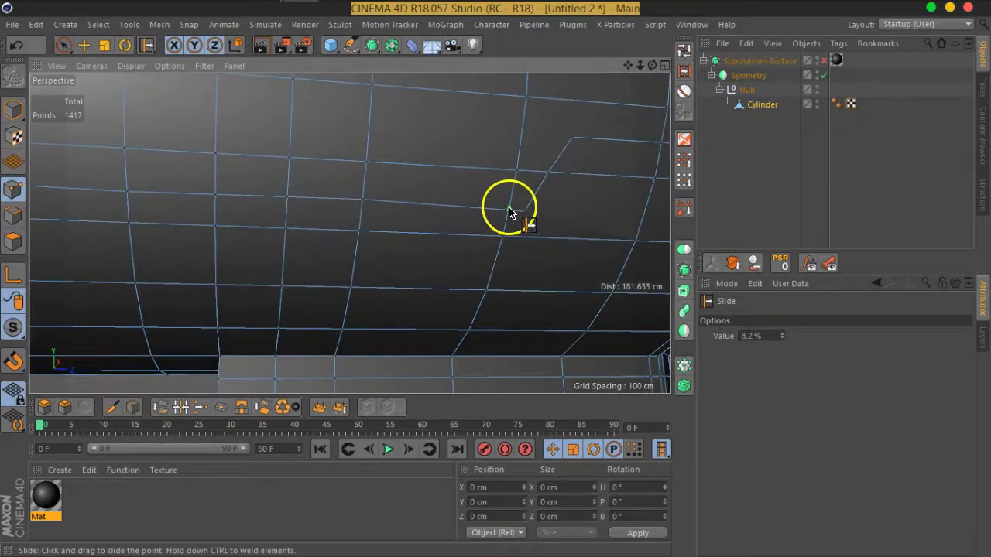
mouse_move(509, 210)
left_mouse_down()
mouse_move(512, 254)
mouse_move(460, 248)
mouse_move(502, 250)
mouse_move(560, 232)
mouse_move(511, 250)
mouse_move(511, 242)
left_mouse_up()
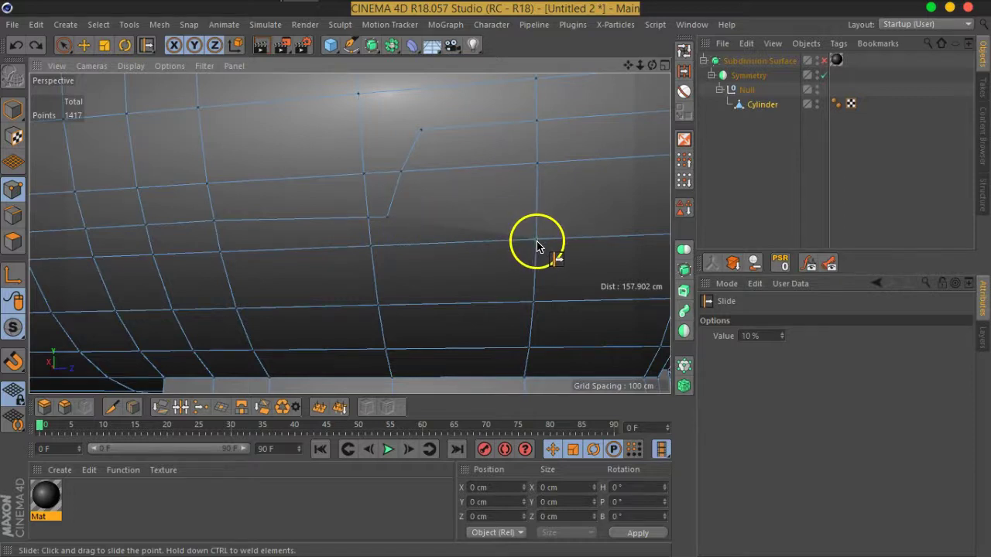
mouse_move(442, 232)
left_mouse_down("alt")
mouse_move(504, 226)
mouse_move(376, 228)
mouse_move(437, 241)
left_mouse_up("alt")
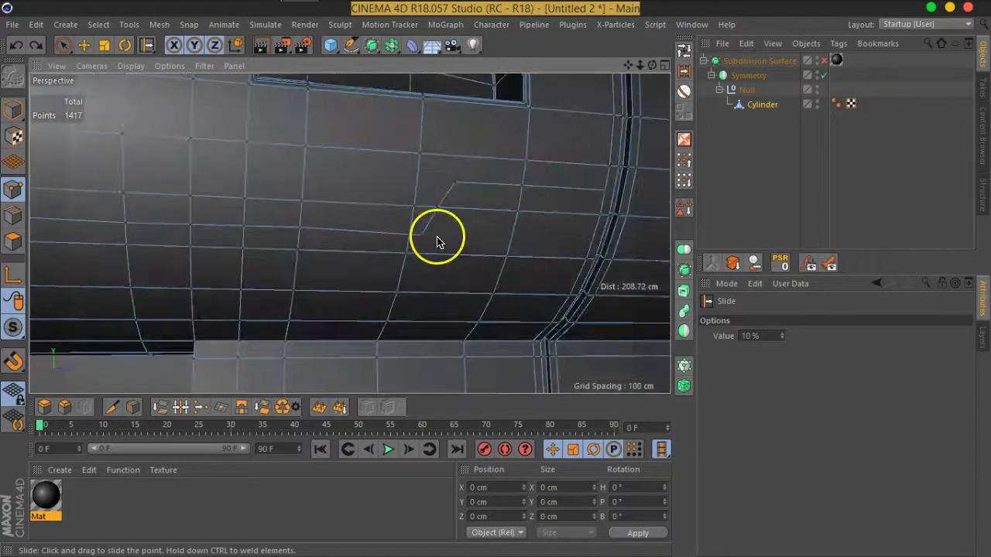
right_click(437, 242)
With Line Cut set to Single Line, cut two support edges at the stepped line's corner
left_click(490, 312)
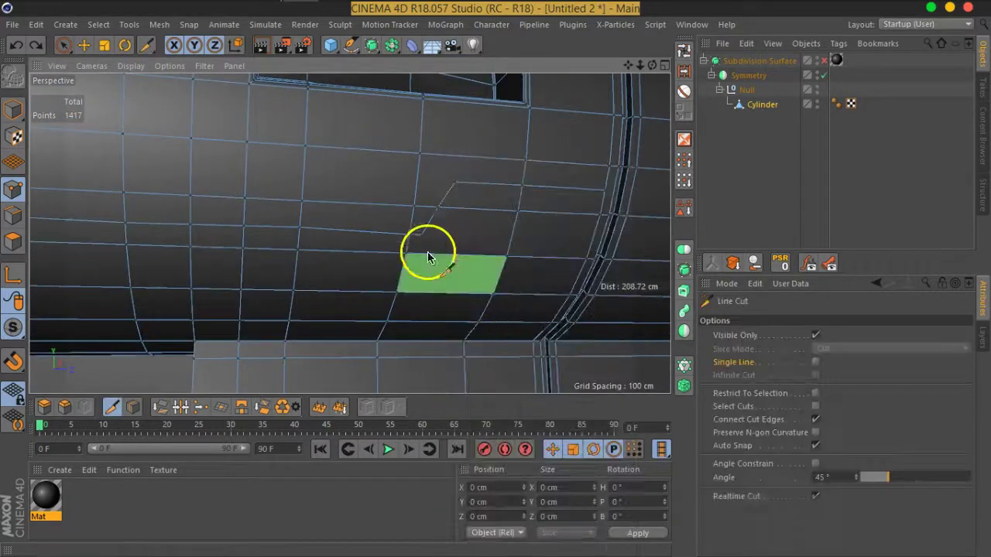
left_click(815, 362)
left_click_drag(480, 243, 449, 248, "alt")
scroll(438, 235, "up", 2)
left_click(417, 205)
left_click(371, 165)
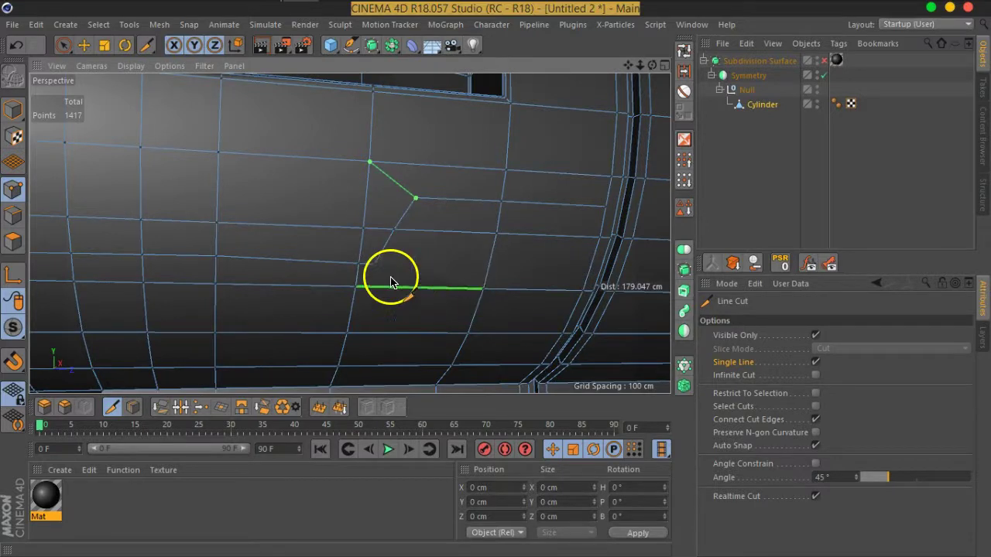
left_click(375, 265)
left_click(476, 289)
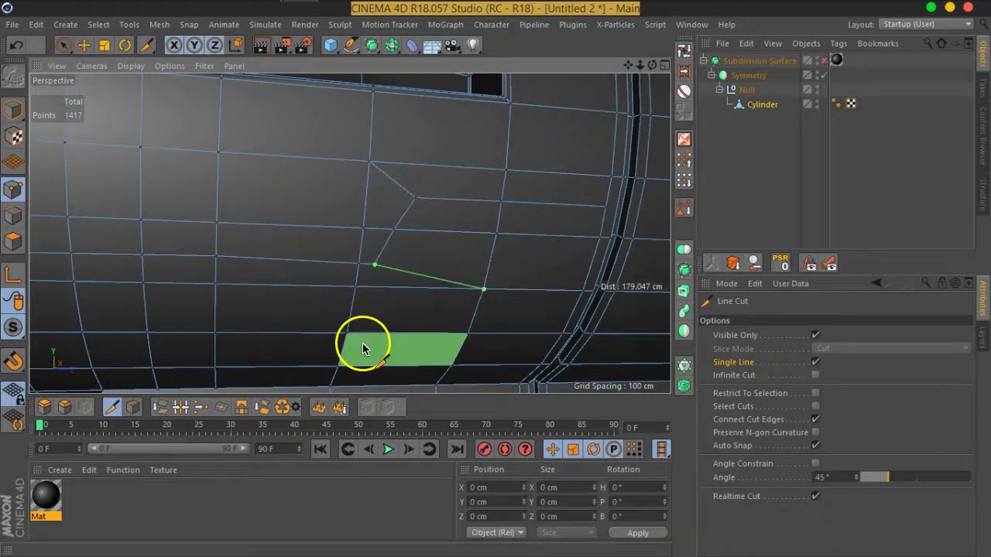
Compare the mesh with and without the Subdivision Surface, leaving smoothing off
middle_click_drag(438, 321, 455, 306, "alt")
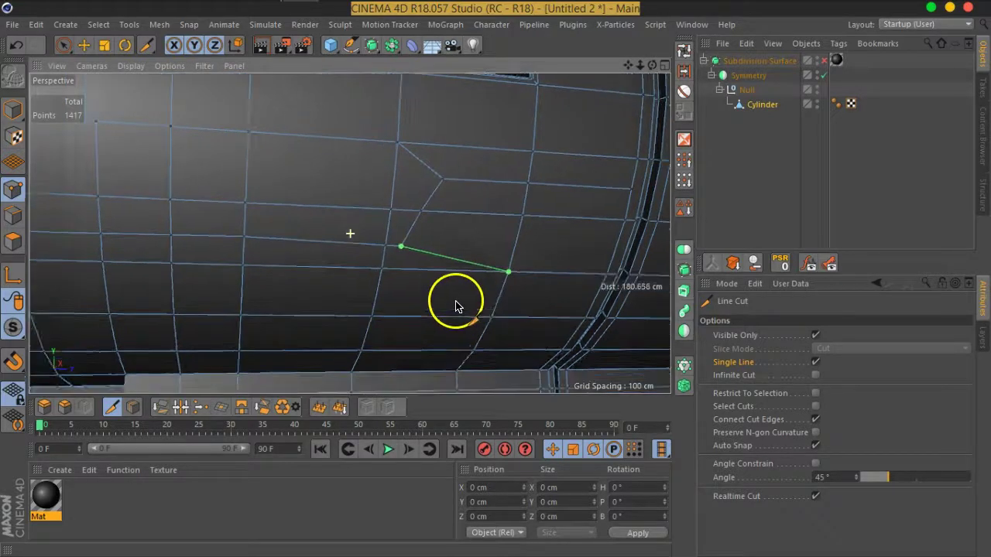
left_click_drag(455, 305, 469, 276, "alt")
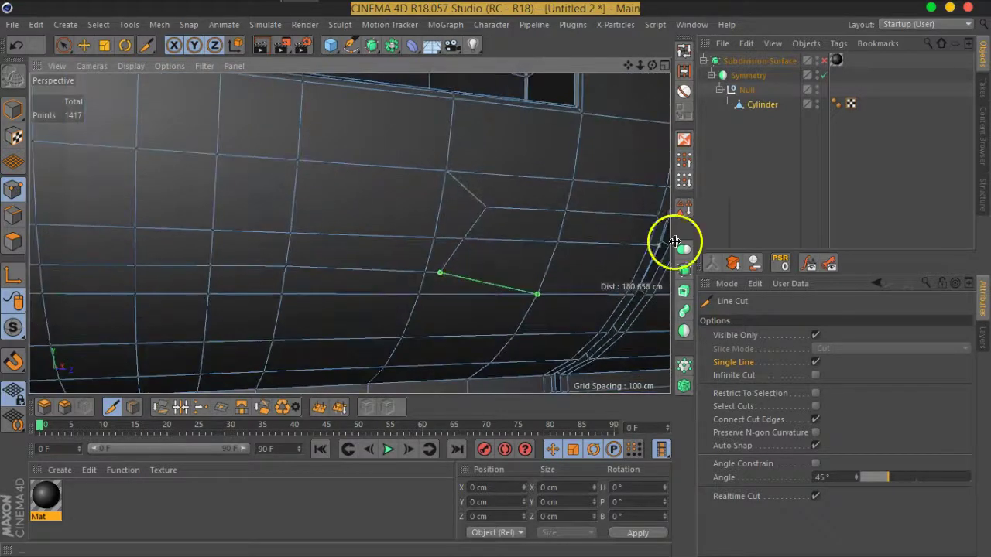
left_click(824, 61)
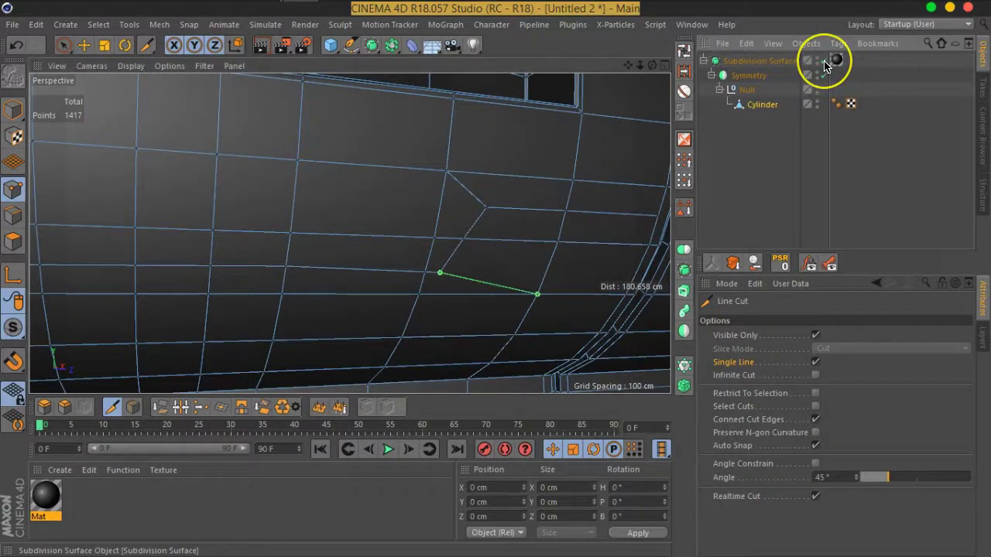
left_click(824, 60)
left_click(824, 60)
left_click(782, 170)
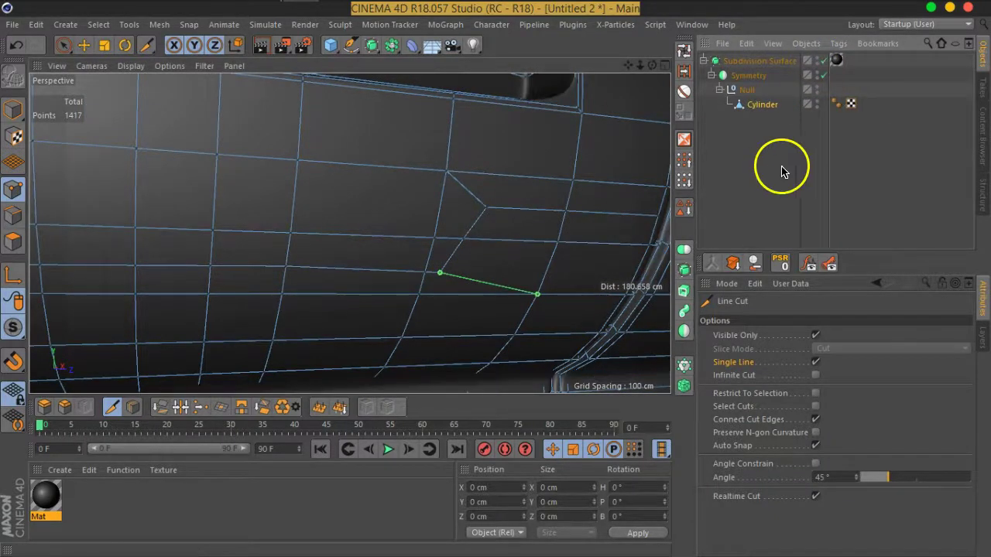
left_click(824, 61)
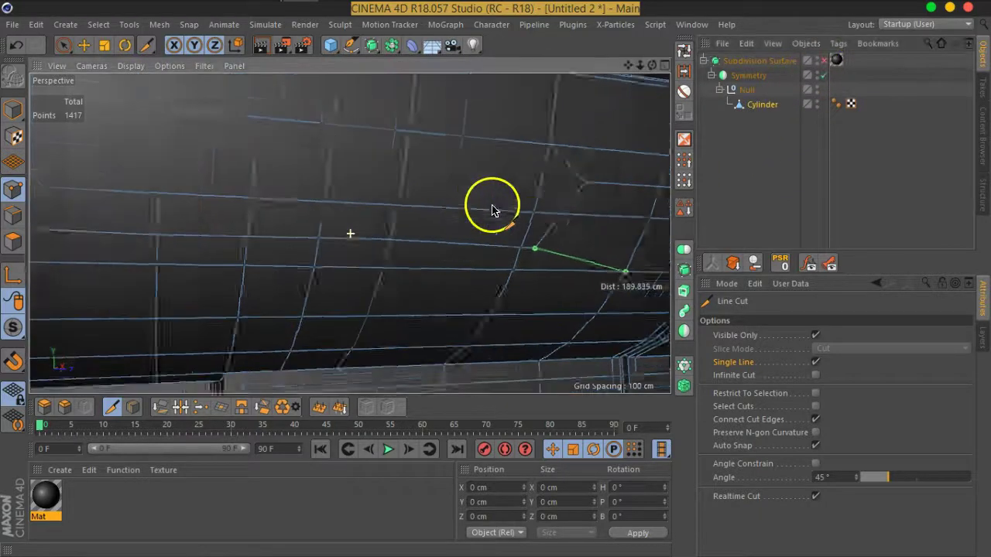
scroll(492, 209, "down", 3)
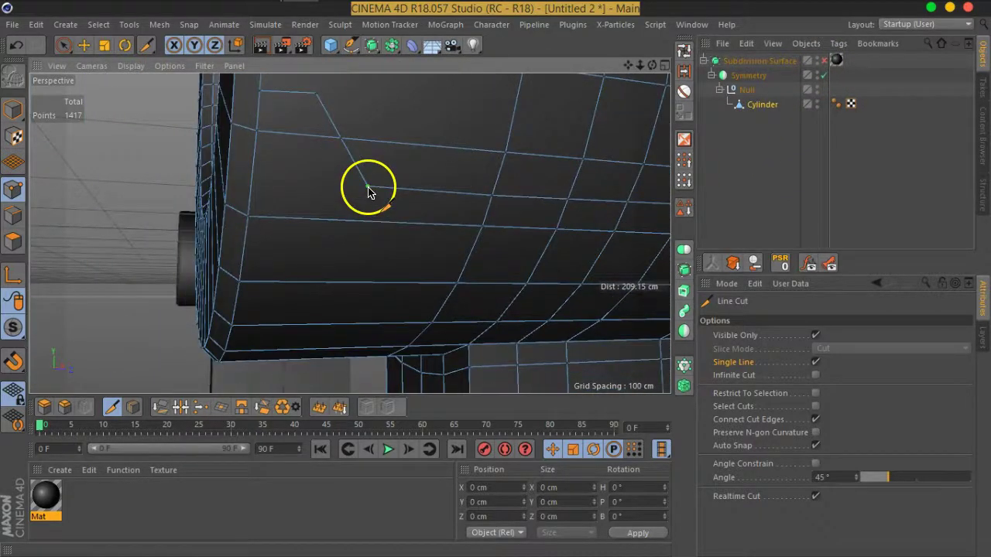
Cut further support edges from the panel-line corner out to the body's end rim
left_click_drag(367, 192, 249, 219)
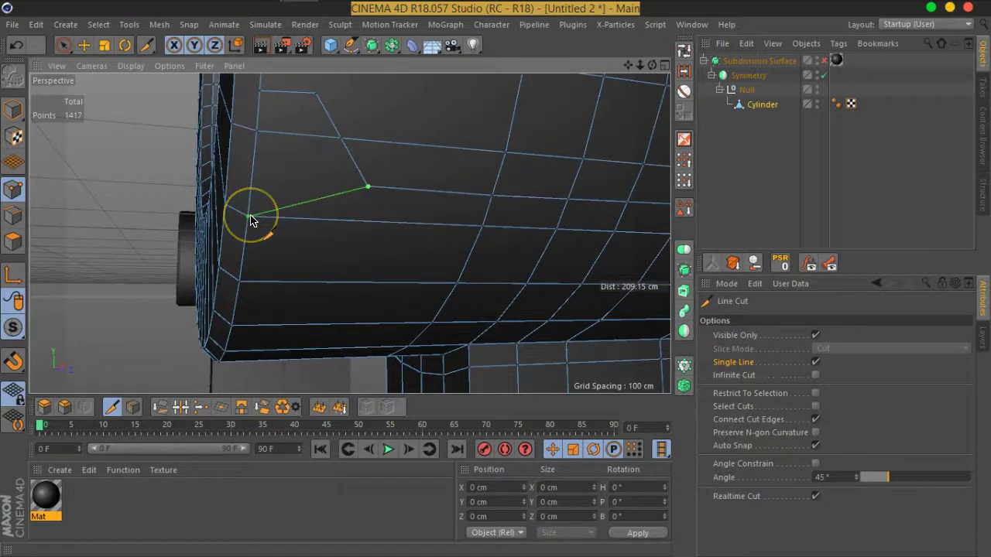
left_click_drag(426, 193, 423, 224, "alt")
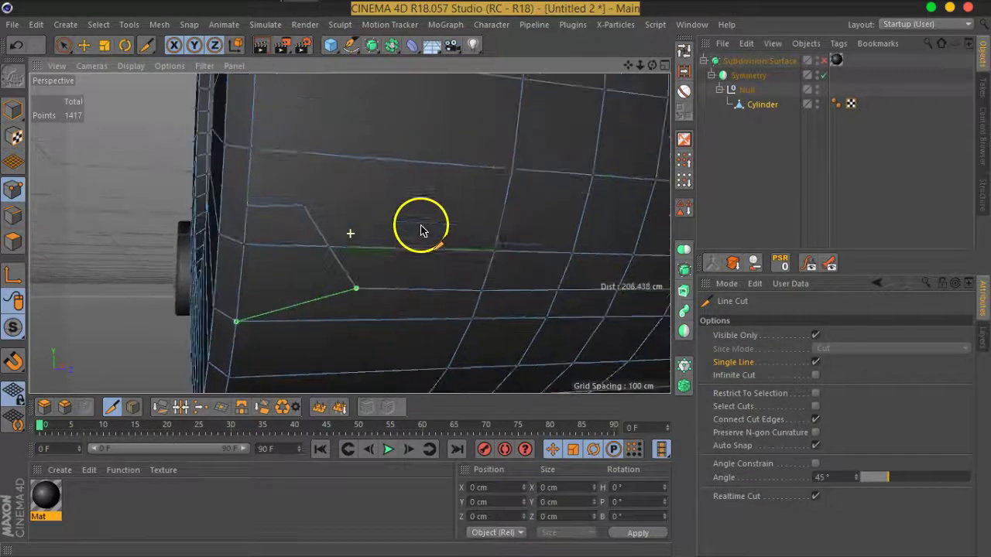
left_click(512, 168)
left_click(307, 211)
mouse_move(325, 250)
left_mouse_down("alt")
mouse_move(349, 250)
mouse_move(343, 256)
left_mouse_up("alt")
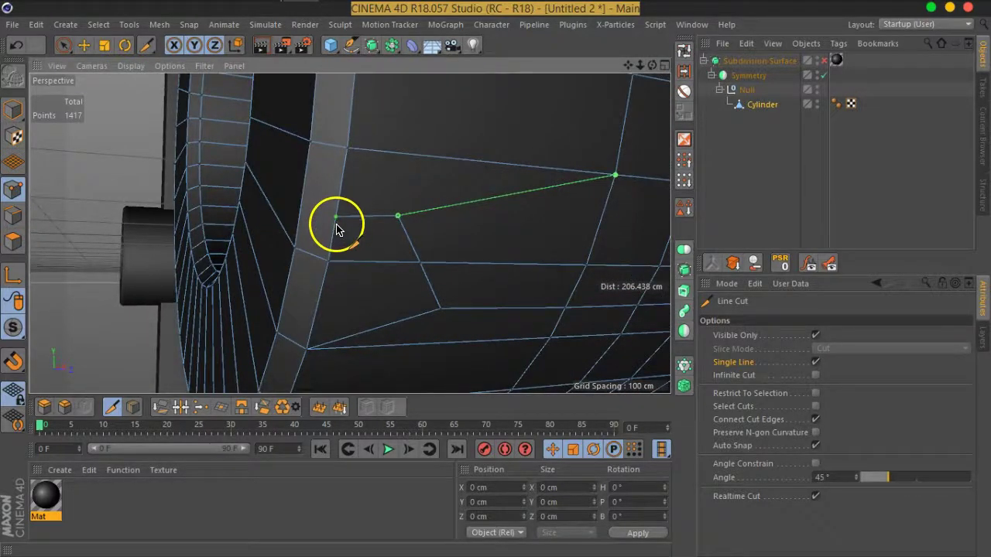
left_click(64, 44)
Slide the new rim point along its edge, then switch to Edges mode with Live Selection
left_click(331, 220)
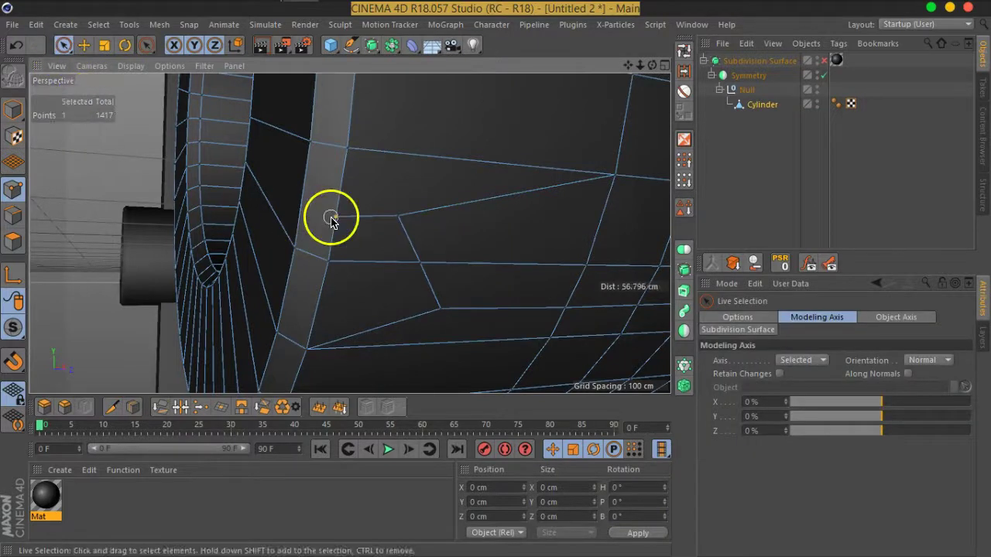
right_click(331, 220)
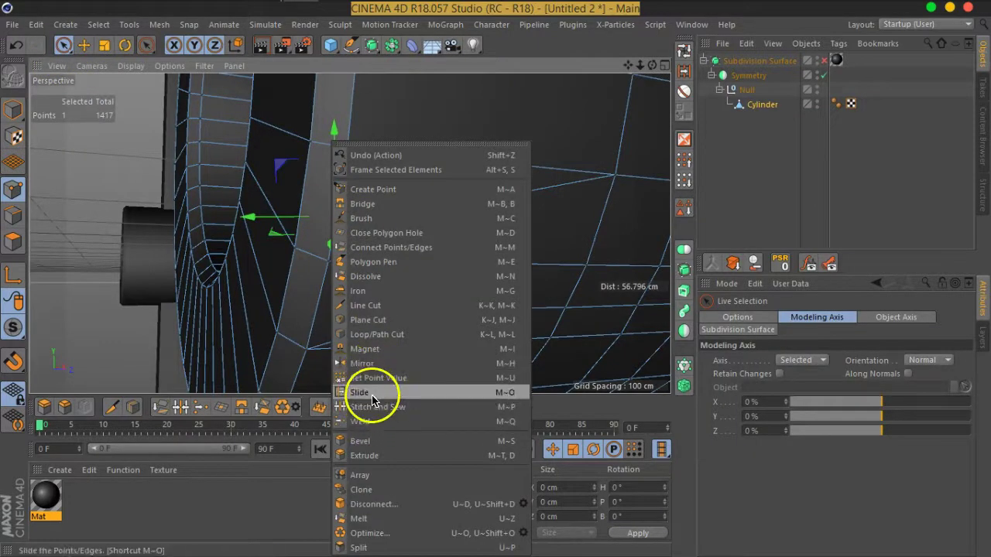
left_click(373, 400)
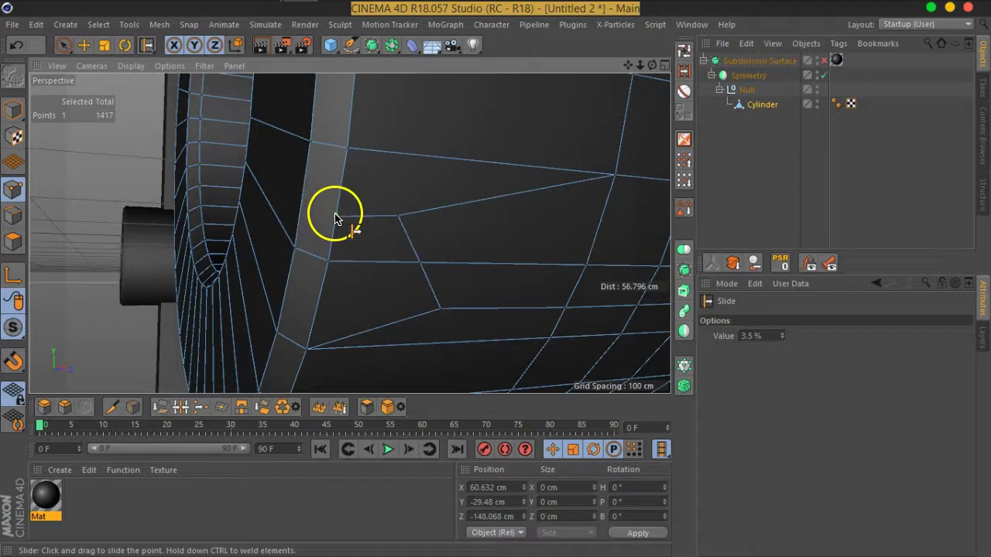
mouse_move(379, 238)
left_mouse_down("alt")
mouse_move(350, 226)
mouse_move(349, 237)
mouse_move(535, 305)
mouse_move(365, 235)
mouse_move(431, 248)
mouse_move(460, 265)
mouse_move(413, 248)
mouse_move(484, 229)
mouse_move(564, 255)
mouse_move(398, 252)
mouse_move(478, 234)
left_mouse_up("alt")
left_click_drag(564, 255, 566, 228, "alt")
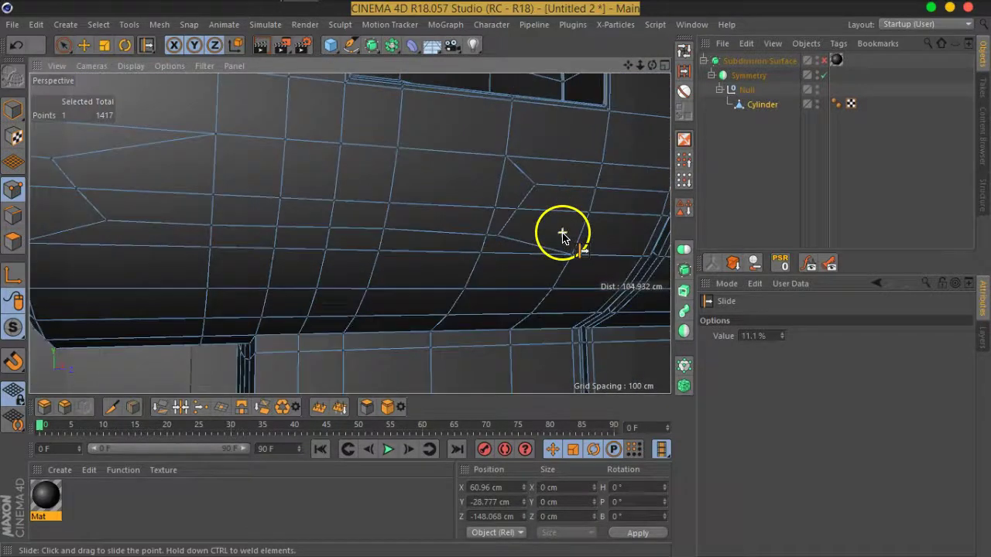
left_click(13, 216)
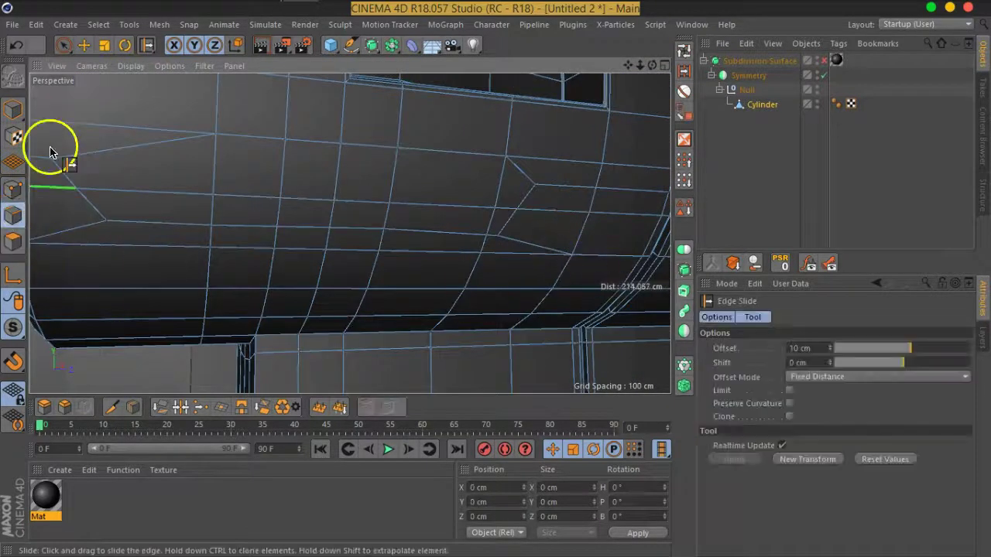
left_click(62, 44)
mouse_move(420, 243)
left_mouse_down("alt")
mouse_move(514, 199)
mouse_move(464, 225)
left_mouse_up("alt")
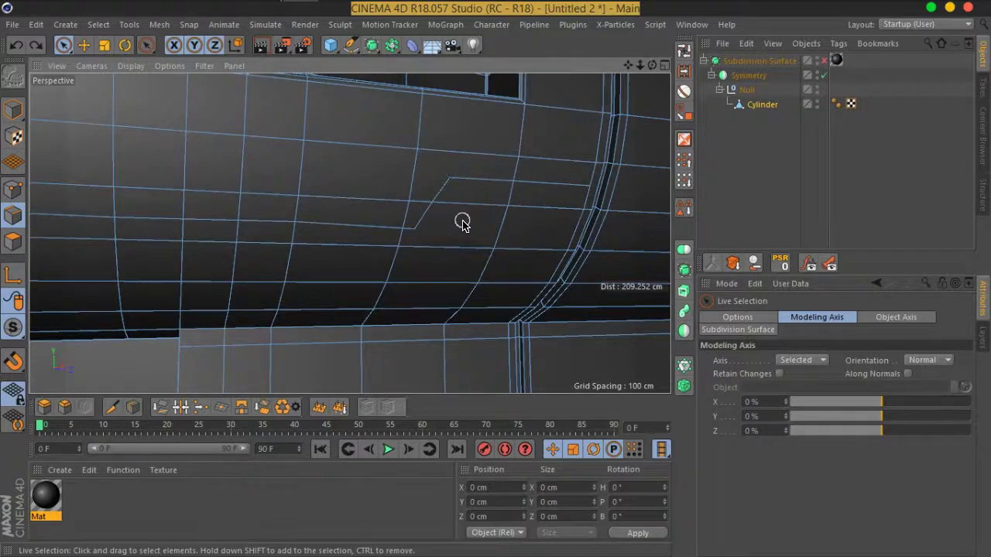
Select the stepped panel-line edges and bevel them into a 0.627 cm double edge
left_click(565, 187)
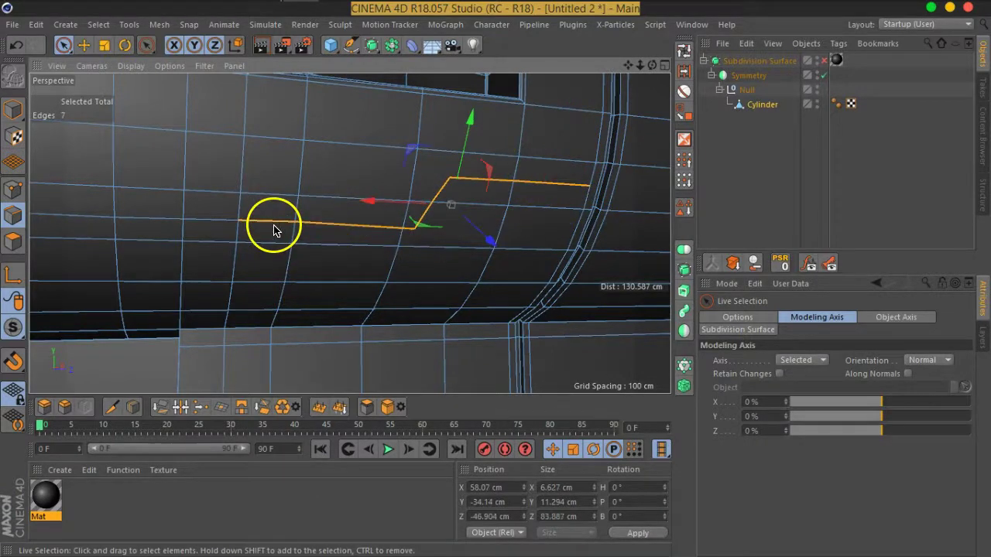
left_click_drag(173, 246, 214, 243, "alt")
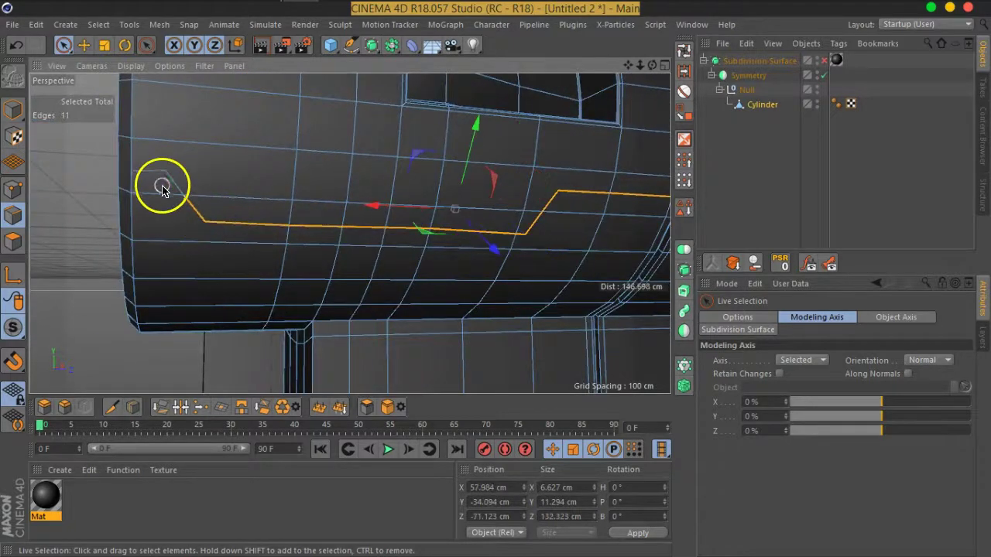
right_click(183, 197)
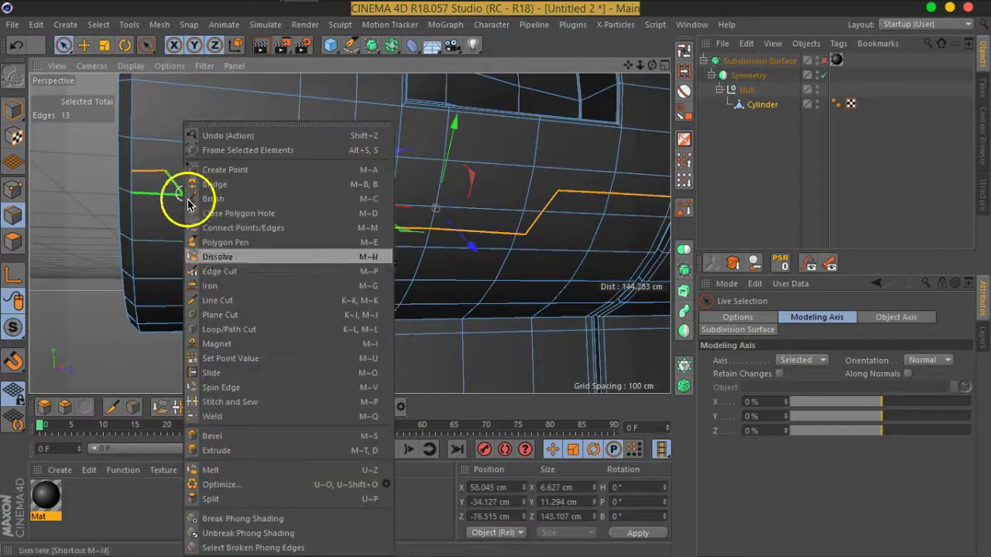
left_click(265, 445)
mouse_move(266, 238)
left_mouse_down("alt")
mouse_move(343, 261)
mouse_move(255, 194)
mouse_move(193, 198)
mouse_move(203, 197)
left_mouse_up("alt")
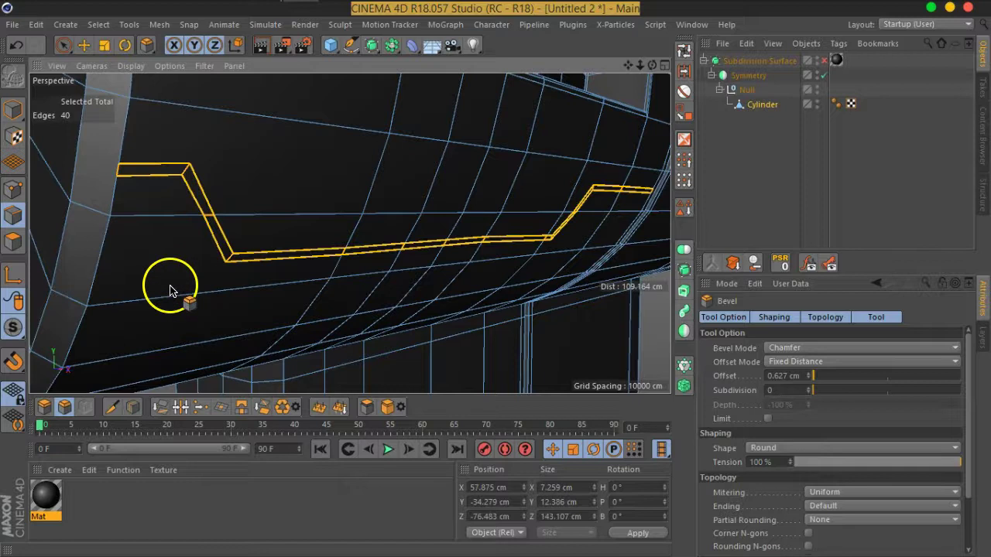
scroll(584, 227, "up", 3)
middle_click_drag(571, 221, 389, 206, "alt")
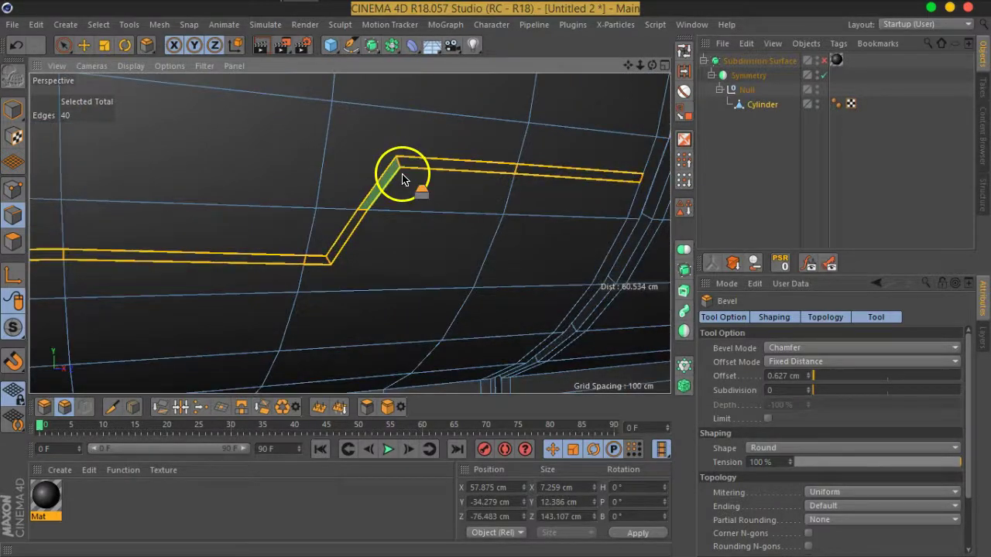
left_click(9, 199)
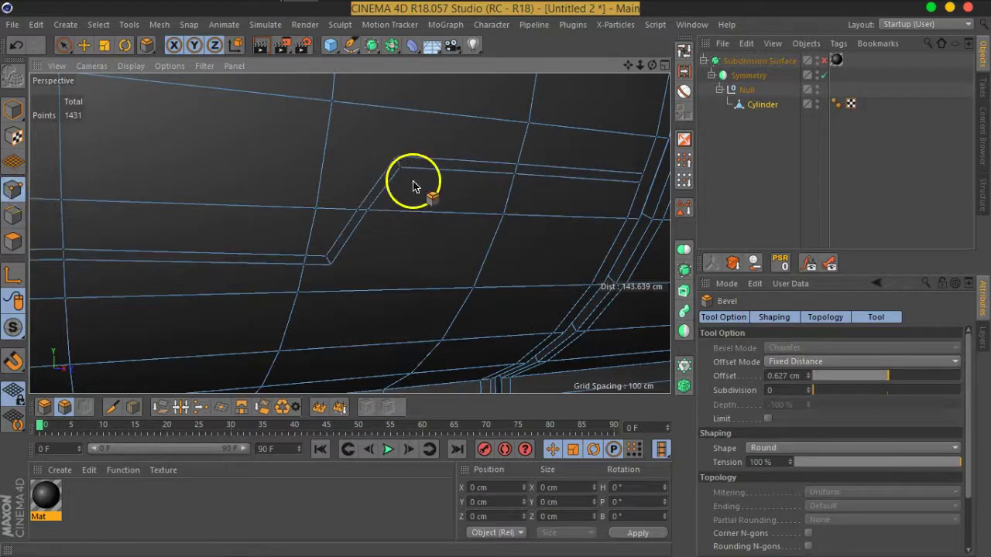
With Line Cut, add edges from the groove's upper corners to the neighbouring edge loop
right_click(413, 186)
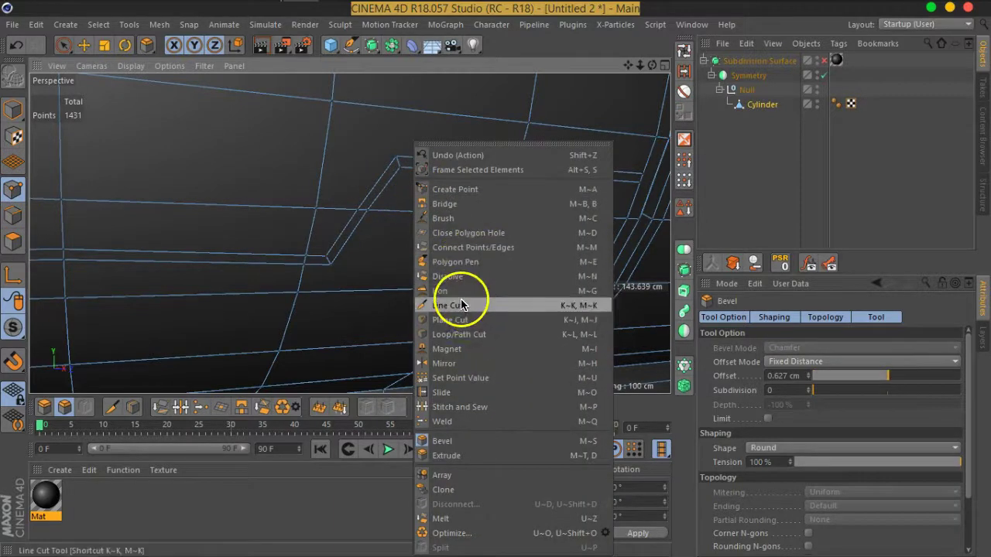
left_click(462, 305)
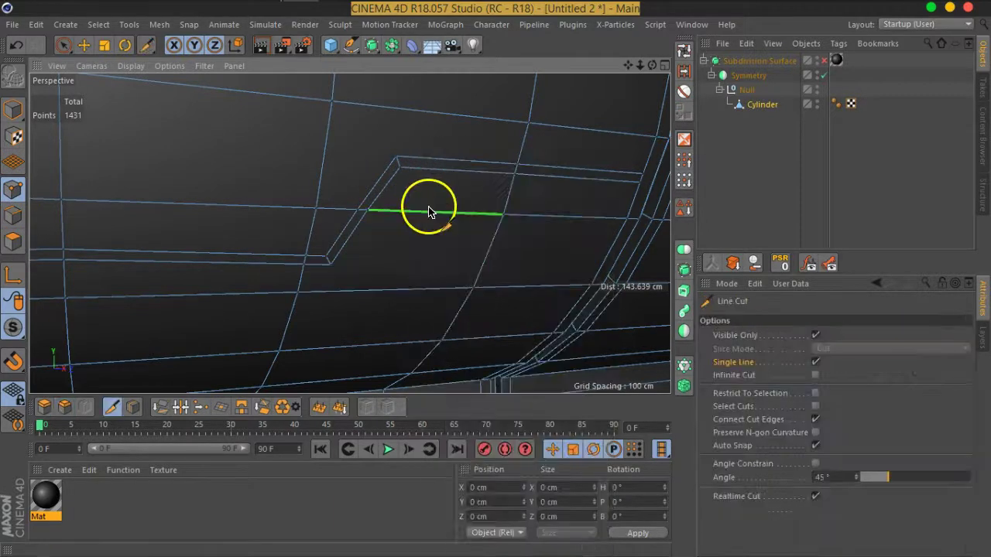
left_click(397, 161)
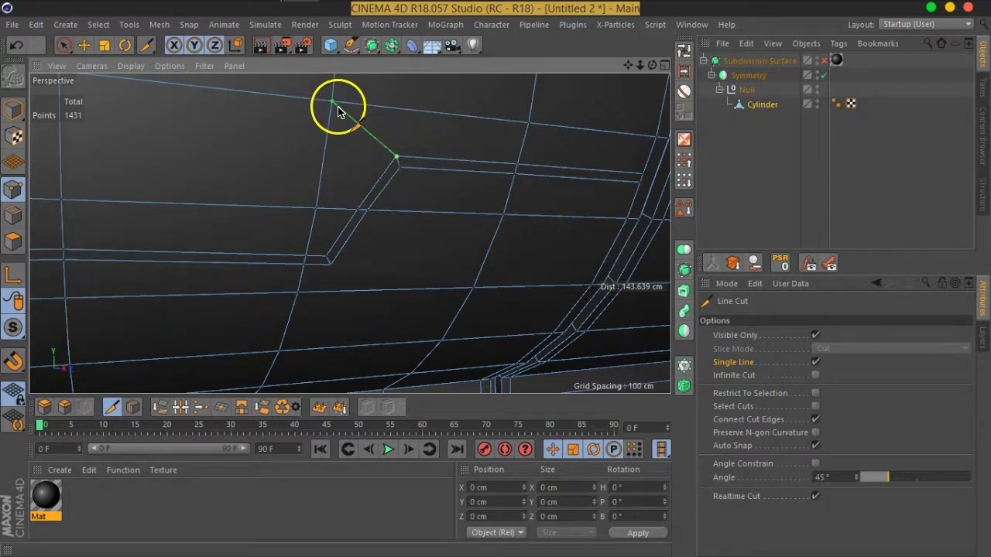
scroll(391, 216, "down", 2)
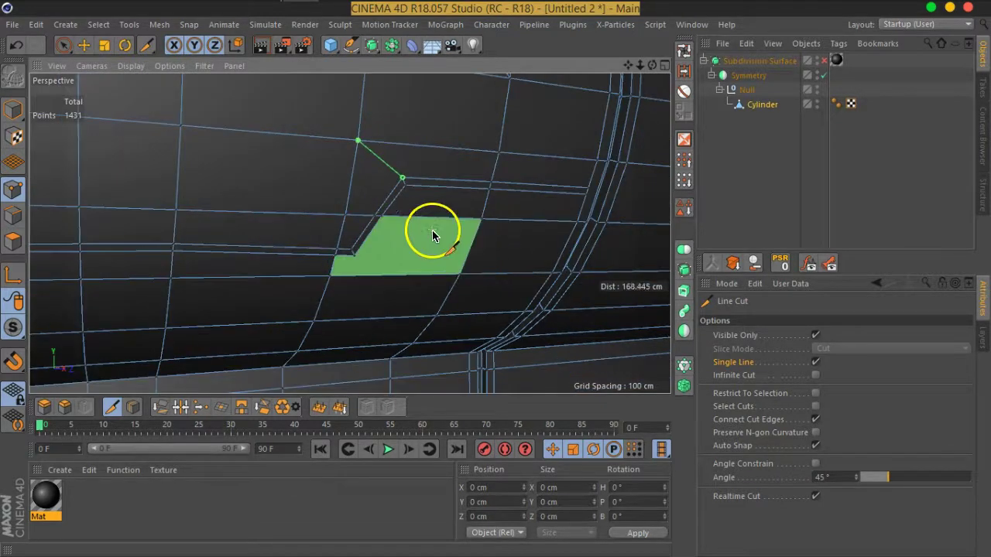
scroll(445, 225, "up", 1)
scroll(437, 207, "down", 1)
scroll(432, 205, "down", 1)
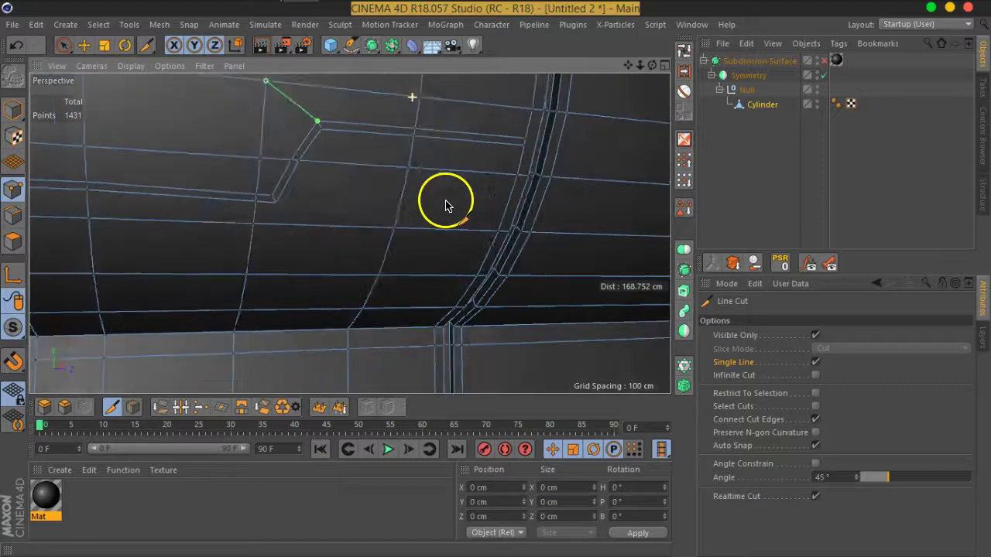
scroll(365, 215, "up", 1)
left_click(309, 190)
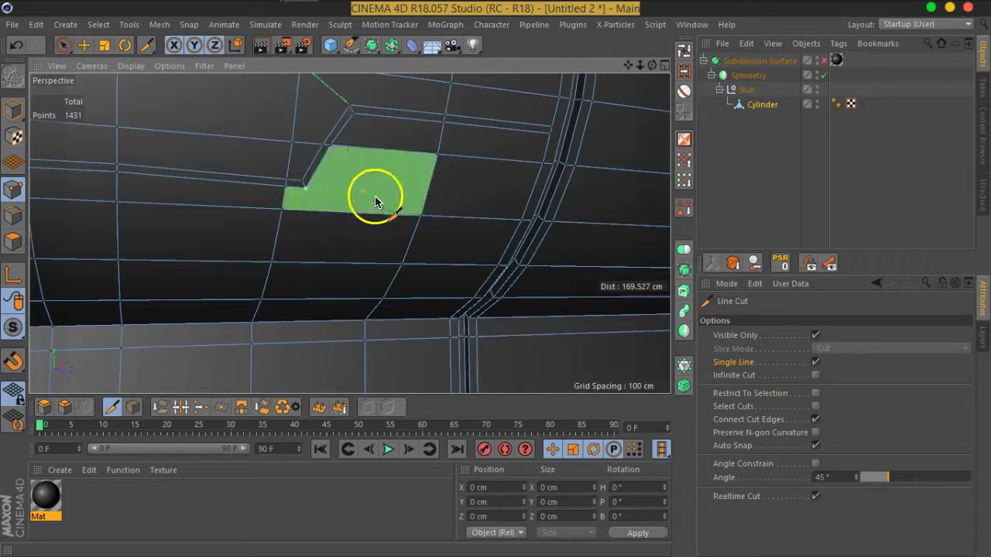
left_click(419, 220)
scroll(295, 232, "down", 1)
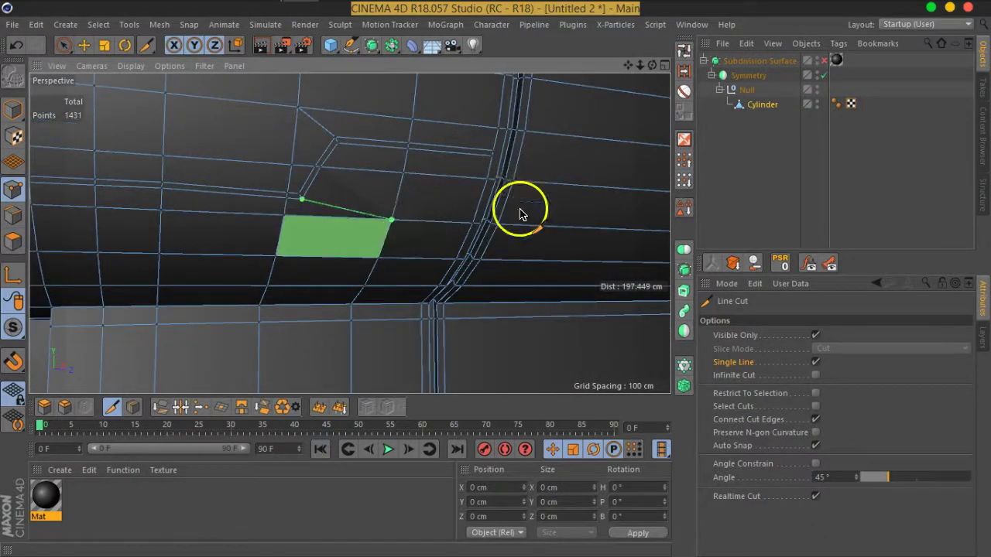
Cut edges from the groove's lower corner to the edge loop below, then deselect
left_click(825, 65)
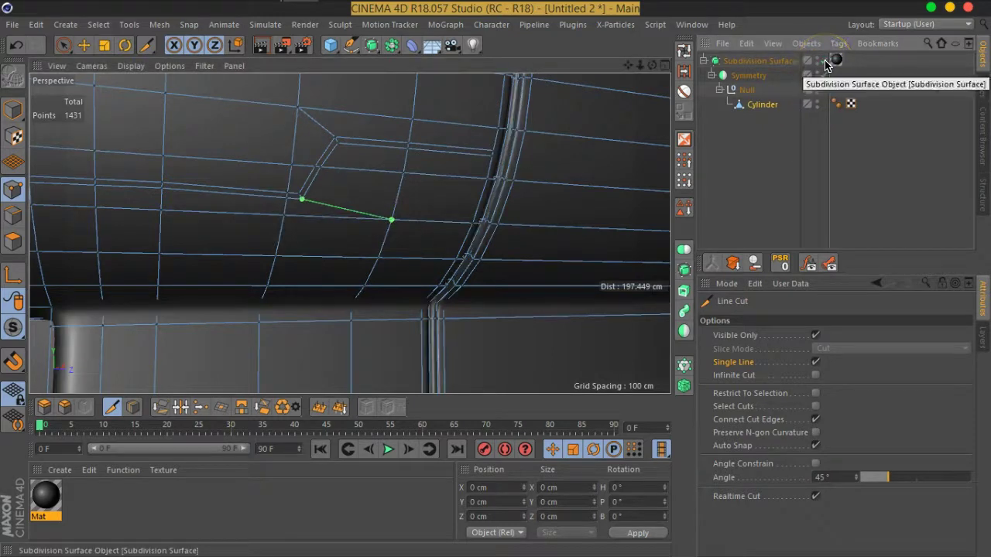
mouse_move(373, 193)
left_mouse_down("alt")
mouse_move(498, 215)
mouse_move(263, 242)
left_mouse_up("alt")
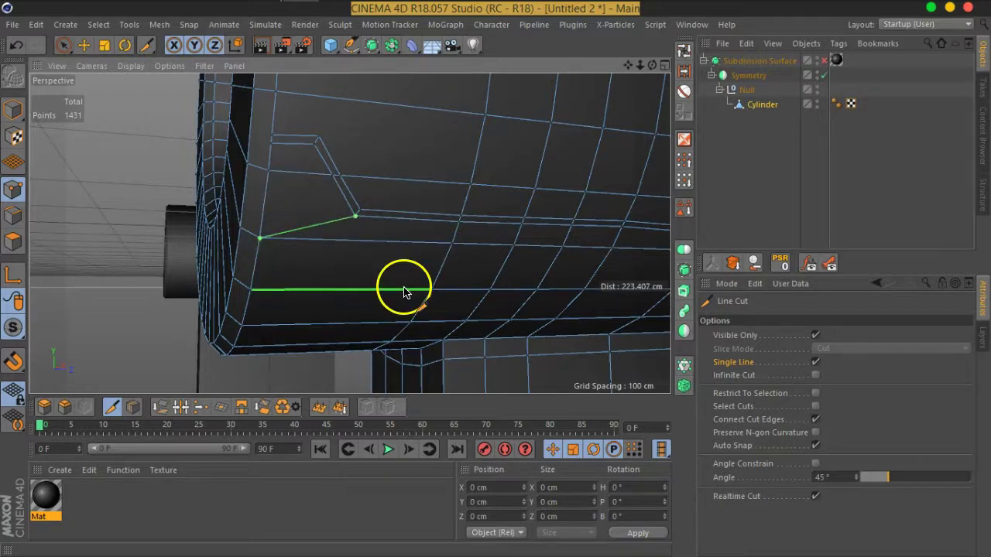
left_click(319, 137)
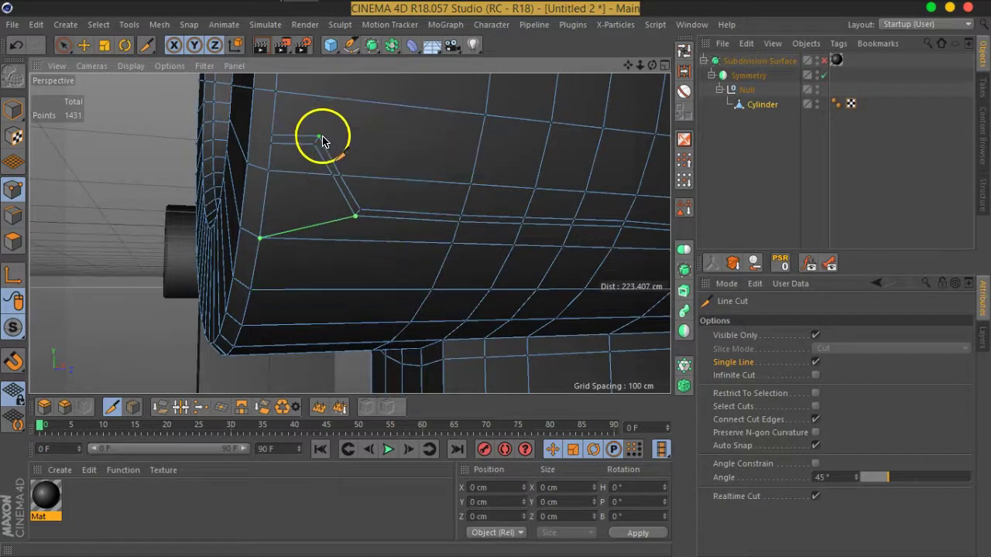
left_click(486, 118)
left_click(441, 305)
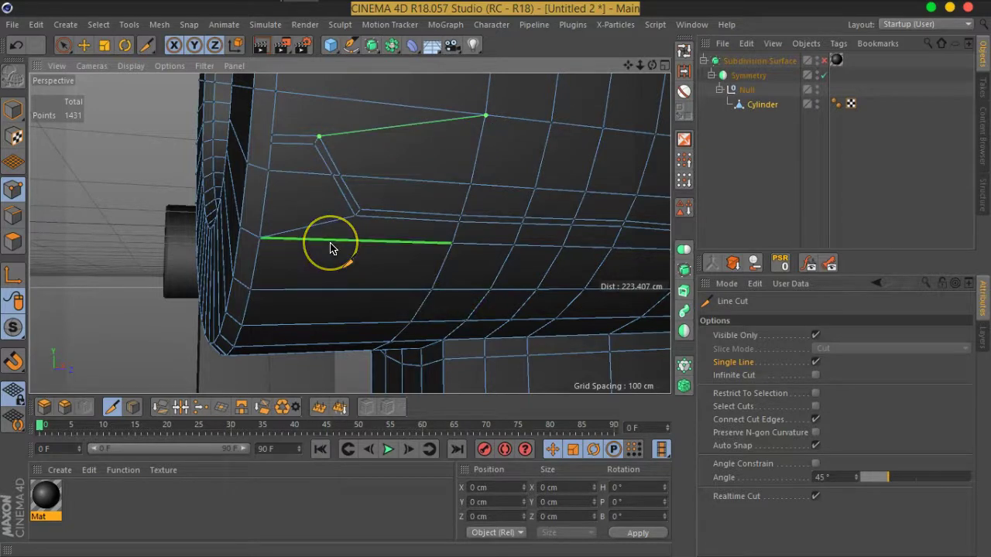
mouse_move(311, 205)
left_mouse_down("alt")
mouse_move(335, 238)
mouse_move(307, 231)
left_mouse_up("alt")
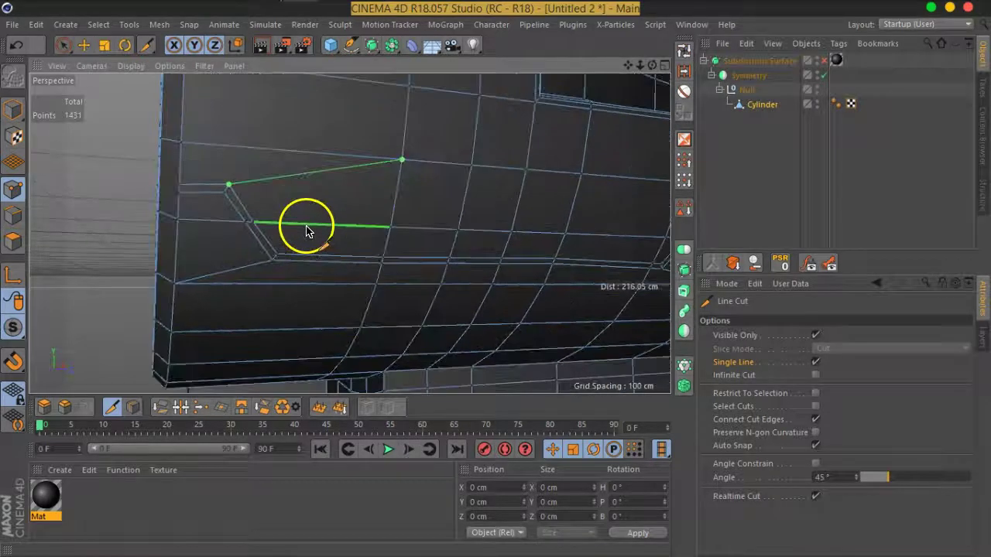
left_click(742, 151)
Preview the body with Subdivision Surface on, switch it off again, and select the Cylinder
left_click(826, 62)
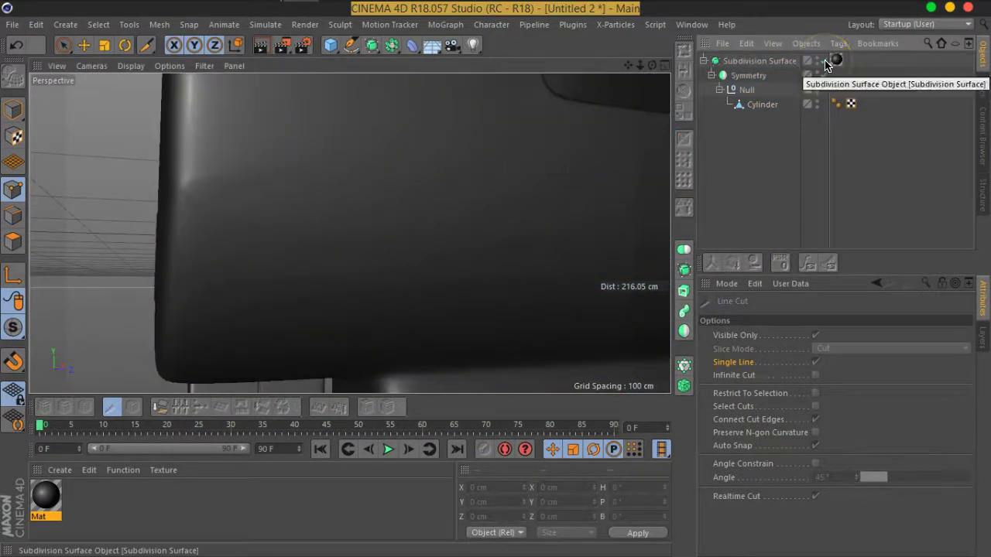
scroll(186, 186, "down", 5)
mouse_move(206, 204)
left_mouse_down("alt")
mouse_move(371, 233)
mouse_move(374, 181)
mouse_move(380, 261)
mouse_move(381, 239)
mouse_move(474, 260)
left_mouse_up("alt")
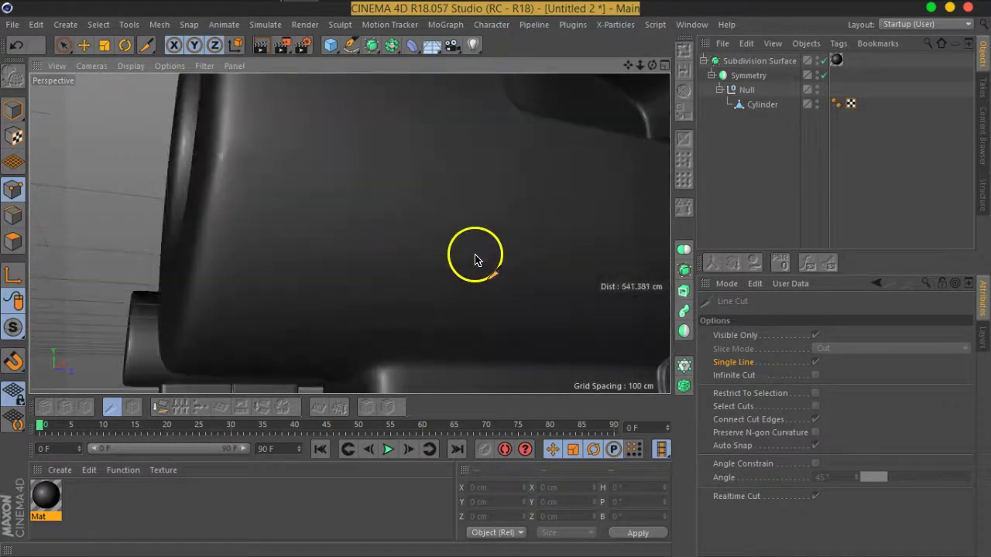
left_click(823, 60)
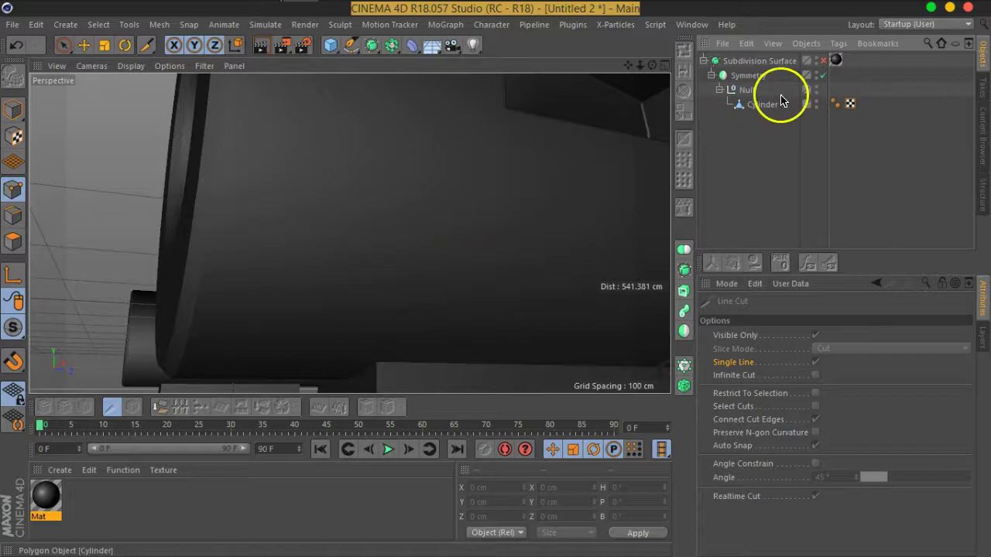
left_click(743, 103)
scroll(454, 261, "down", 2)
In polygon mode, paint-select the first polygons inside the groove strip
mouse_move(454, 261)
left_mouse_down("alt")
mouse_move(495, 266)
mouse_move(408, 250)
mouse_move(441, 243)
mouse_move(434, 239)
mouse_move(409, 256)
mouse_move(406, 275)
mouse_move(160, 274)
mouse_move(397, 289)
left_mouse_up("alt")
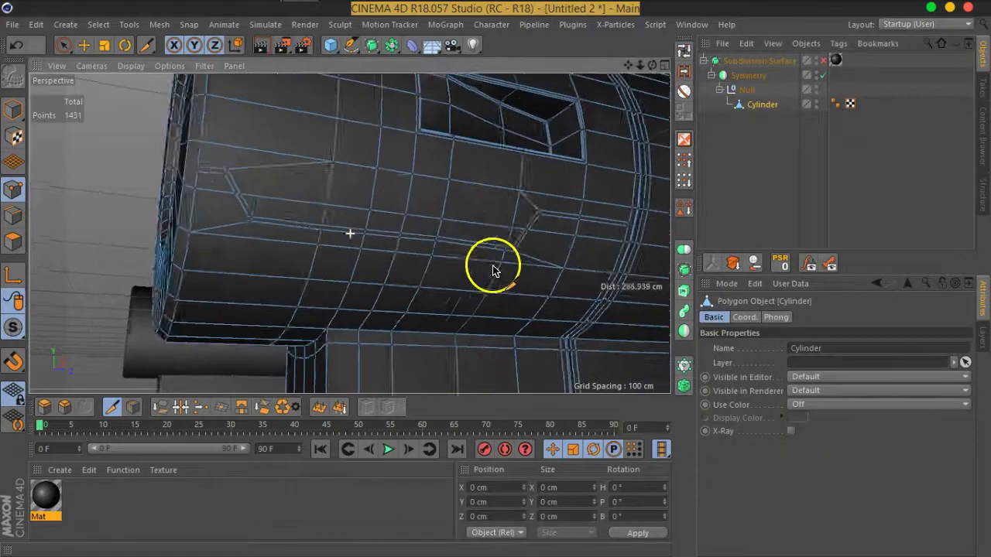
left_click(13, 241)
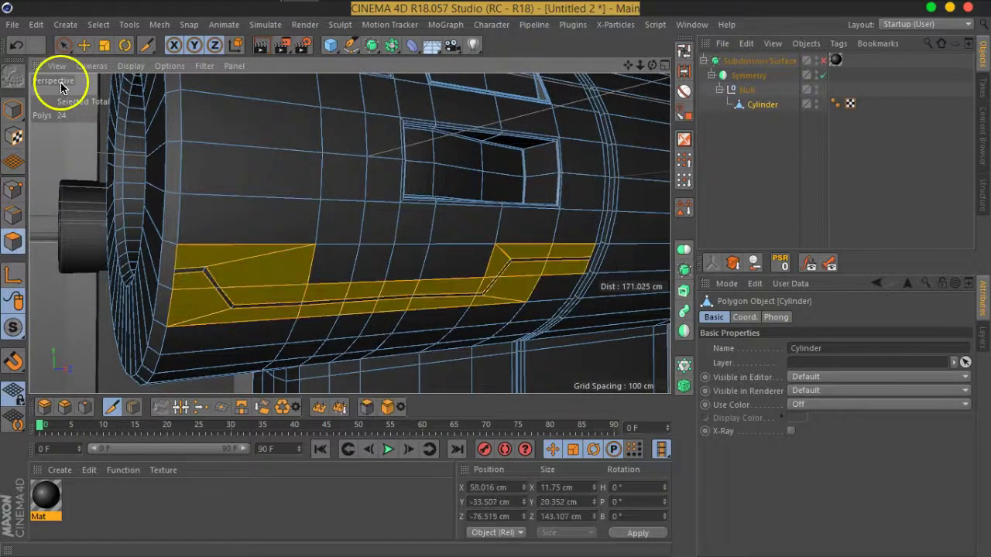
left_click(63, 44)
scroll(458, 255, "up", 3)
scroll(534, 282, "up", 2)
scroll(534, 282, "up", 2)
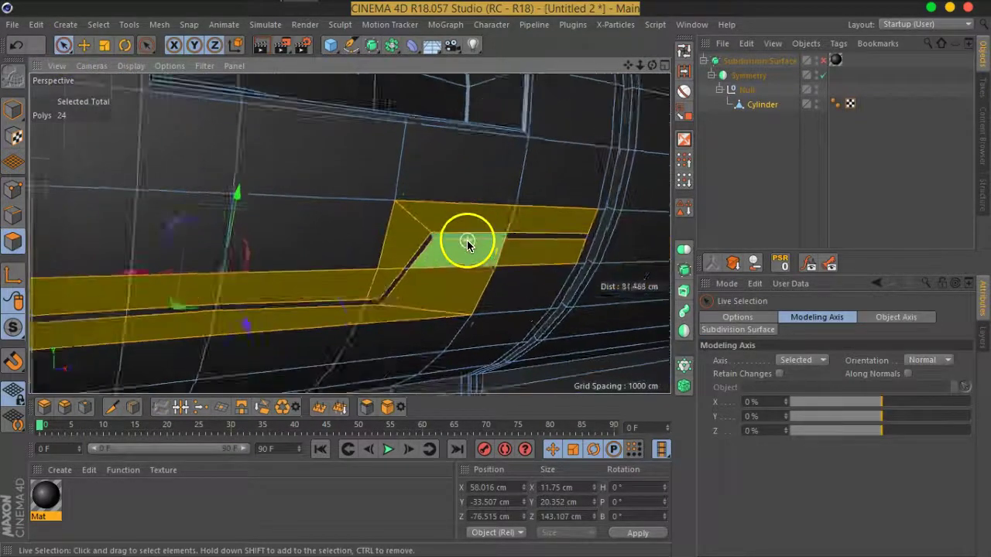
scroll(464, 240, "up", 2)
scroll(460, 239, "up", 2)
scroll(552, 236, "up", 2)
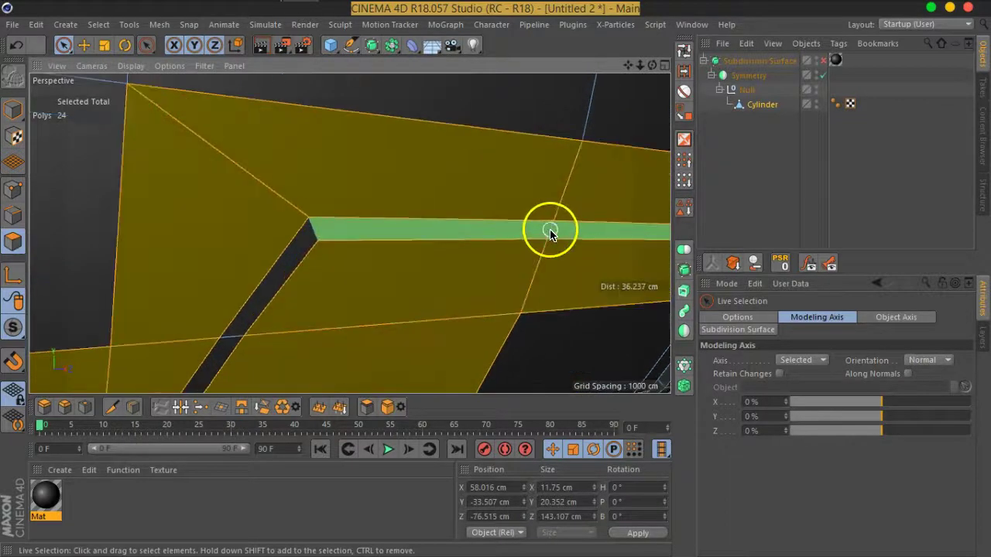
left_click(551, 231)
scroll(434, 240, "up", 2)
scroll(312, 232, "down", 2)
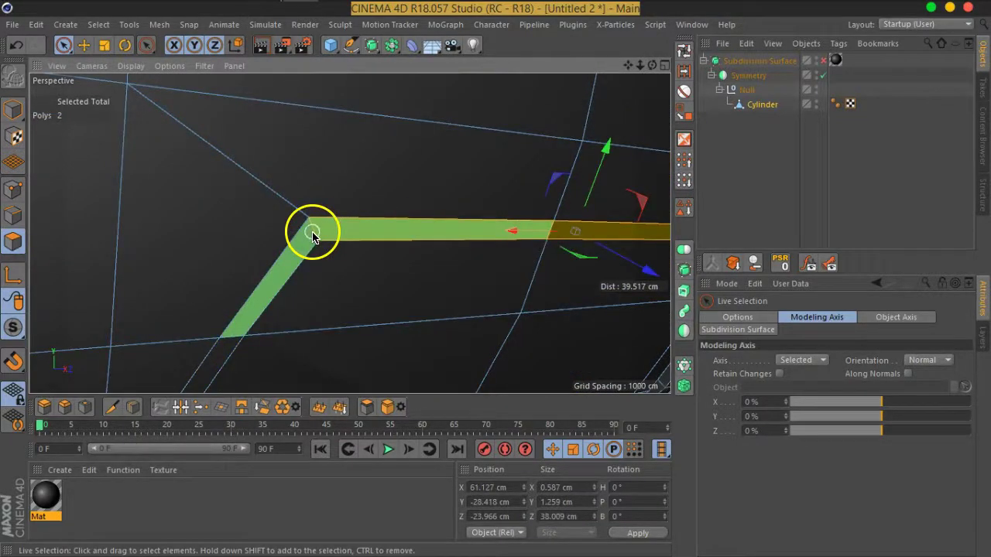
left_click(287, 283, "shift")
Add the remaining groove polygons to the selection and deselect the large face above it
scroll(400, 261, "up", 2)
scroll(477, 221, "up", 2)
scroll(478, 221, "up", 2)
scroll(383, 237, "down", 2)
scroll(320, 261, "up", 2)
left_click(213, 230, "shift")
scroll(211, 234, "down", 2)
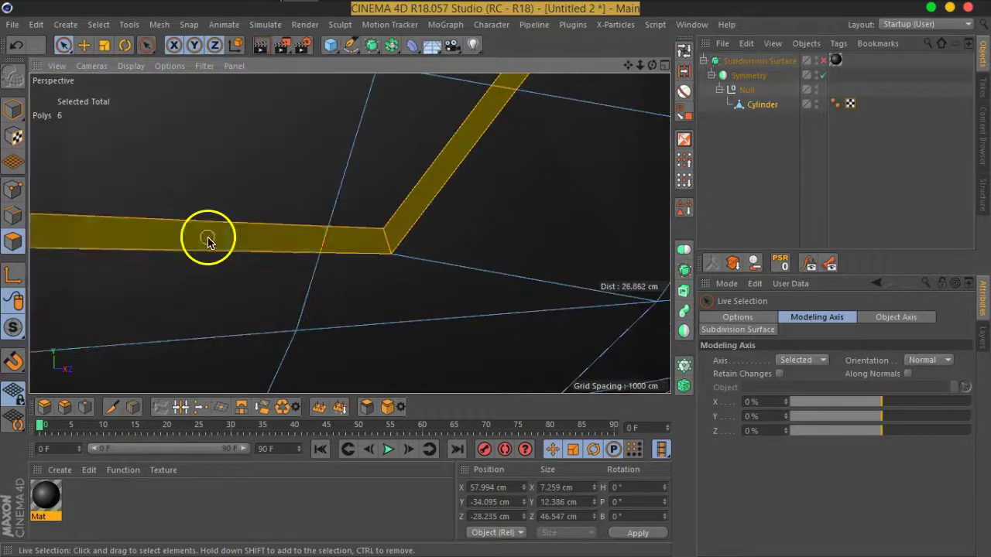
scroll(380, 243, "up", 2)
left_click(479, 263, "shift")
scroll(479, 264, "down", 2)
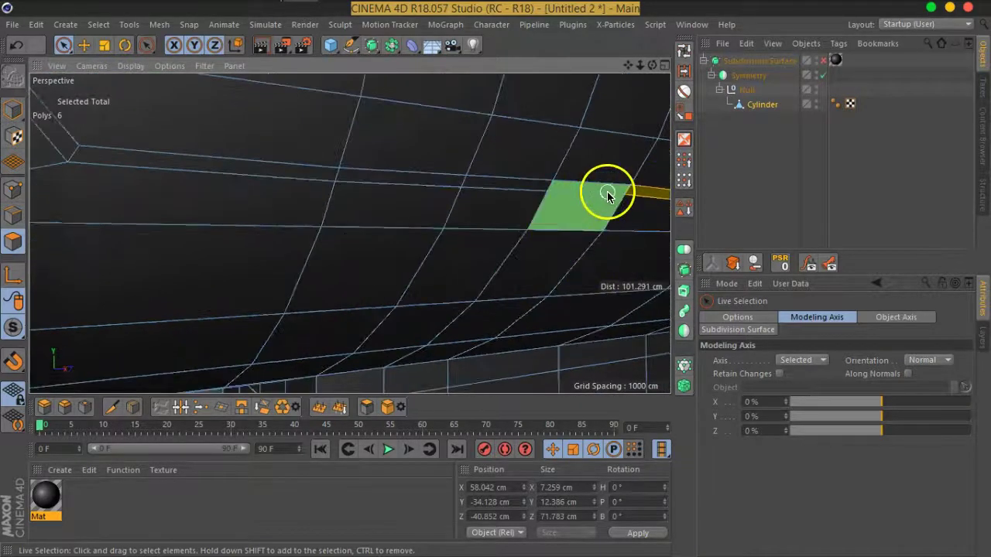
scroll(547, 192, "up", 1)
scroll(571, 191, "up", 2)
scroll(567, 179, "up", 2)
scroll(567, 179, "down", 2)
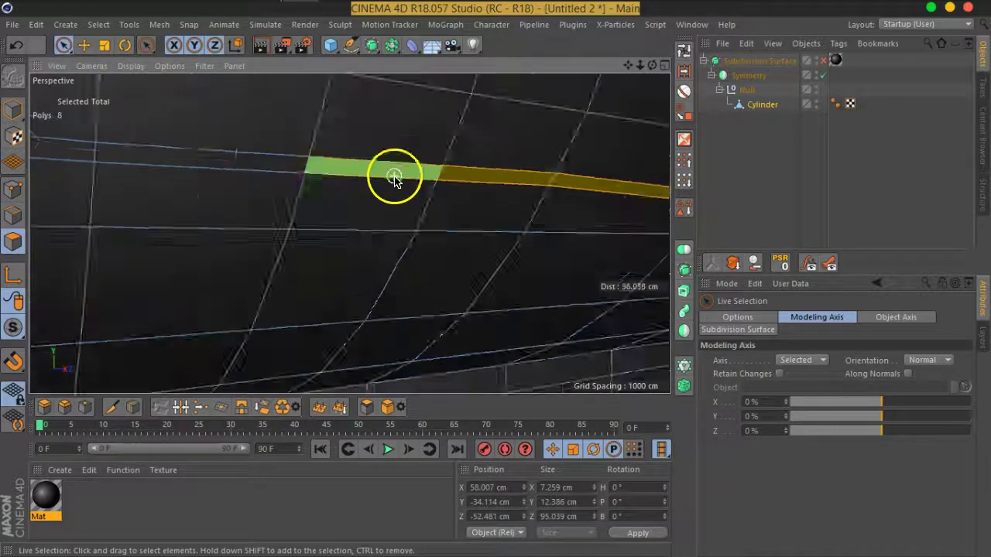
scroll(394, 233, "up", 2)
left_click(424, 183, "shift")
scroll(348, 153, "up", 2)
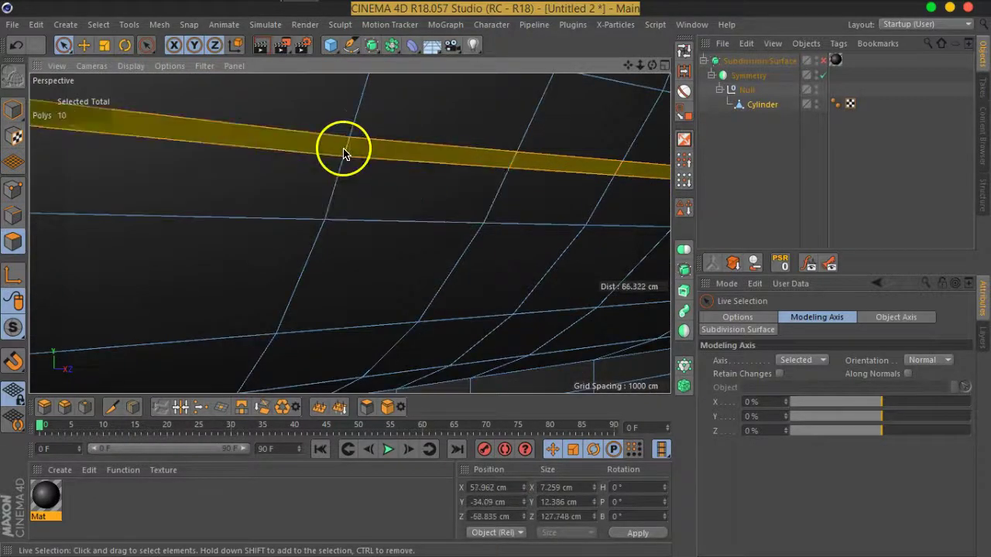
scroll(343, 147, "down", 2)
scroll(326, 170, "up", 2)
left_click(330, 153, "shift")
scroll(334, 116, "up", 2)
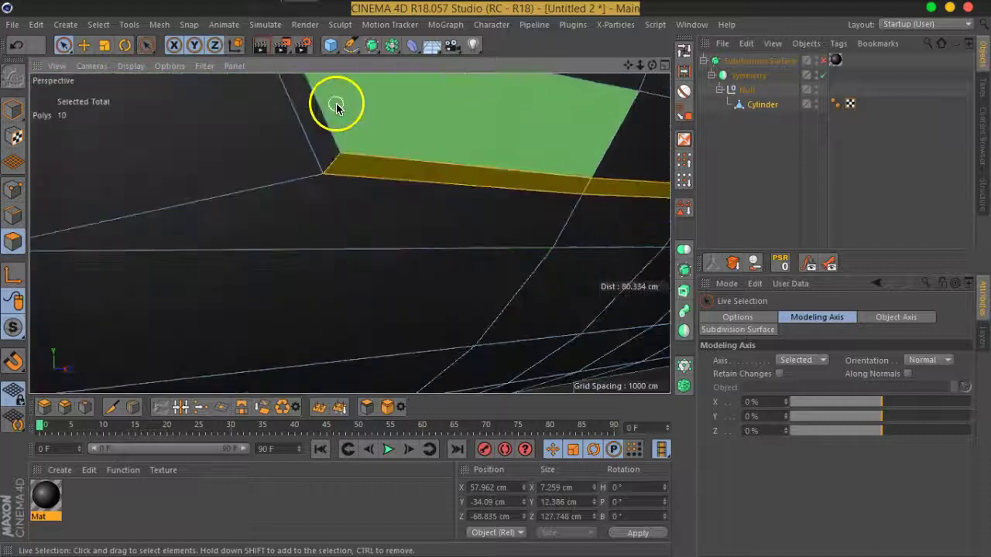
scroll(364, 194, "up", 2)
scroll(355, 224, "up", 2)
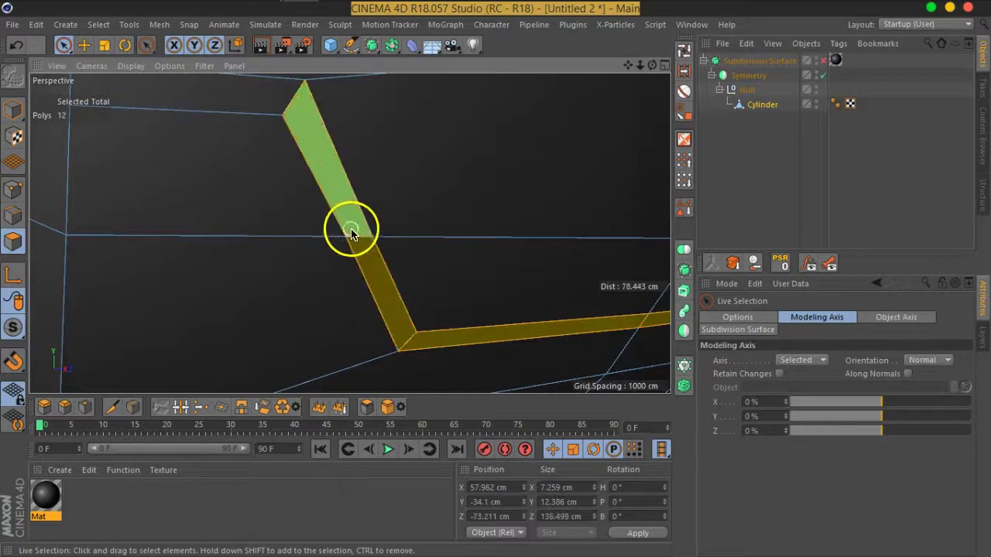
scroll(350, 234, "down", 2)
scroll(347, 221, "up", 3)
left_click(329, 247, "ctrl")
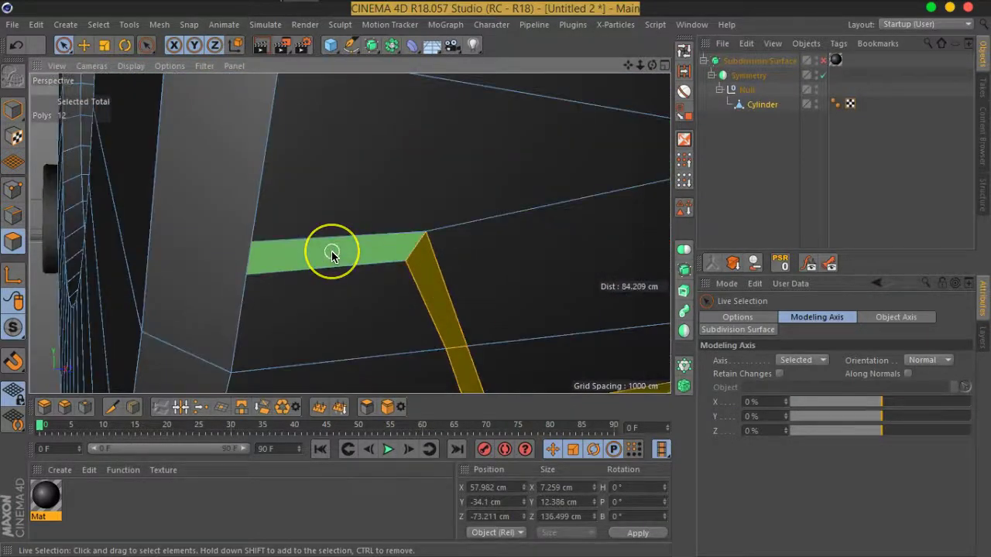
Inset the selected groove polygons
right_click(331, 255)
left_click(365, 310)
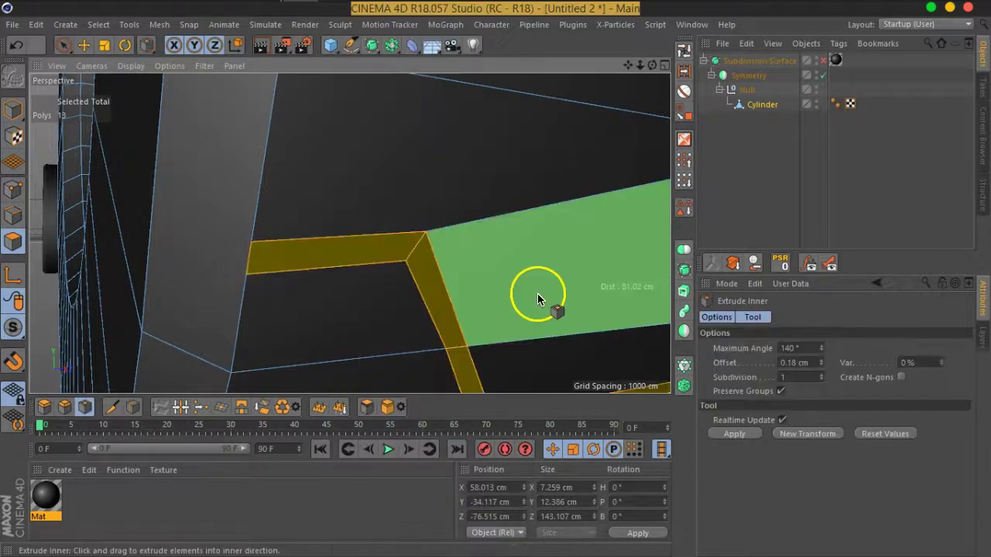
middle_click(411, 266)
scroll(250, 177, "up", 3)
middle_click(247, 186)
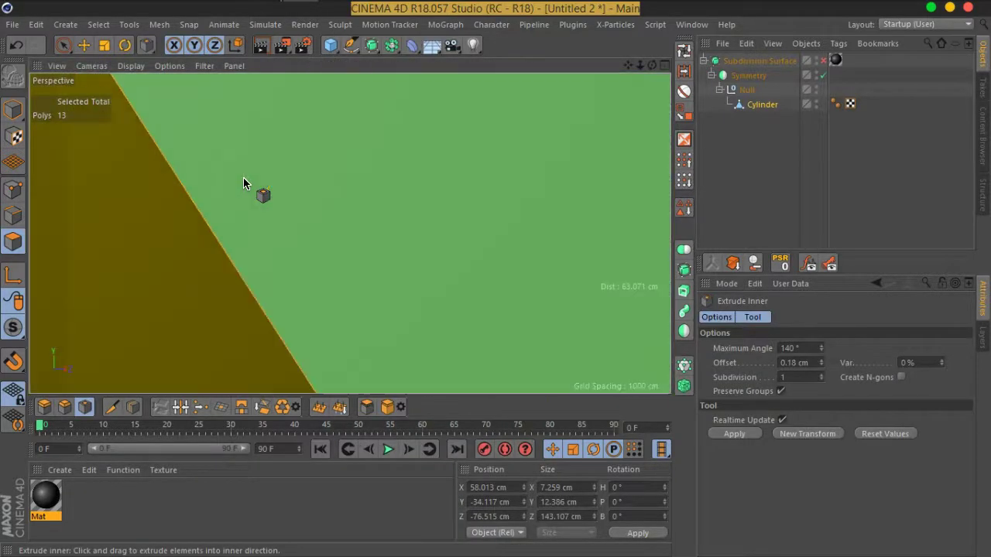
scroll(244, 194, "down", 3)
left_click_drag(245, 194, 303, 227, "alt")
Extrude the groove strip inward to about -0.55 cm
right_click(414, 261)
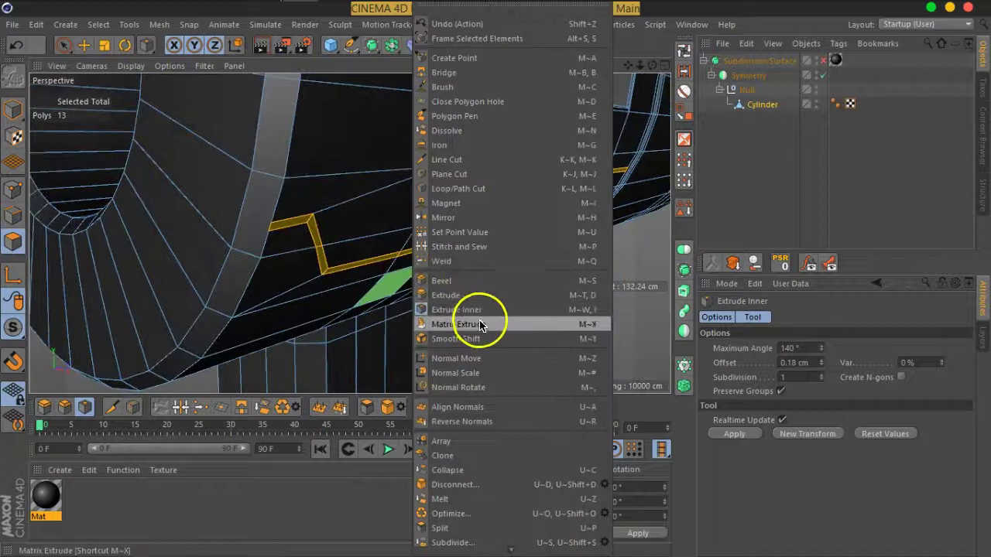
left_click(446, 297)
scroll(340, 283, "up", 2)
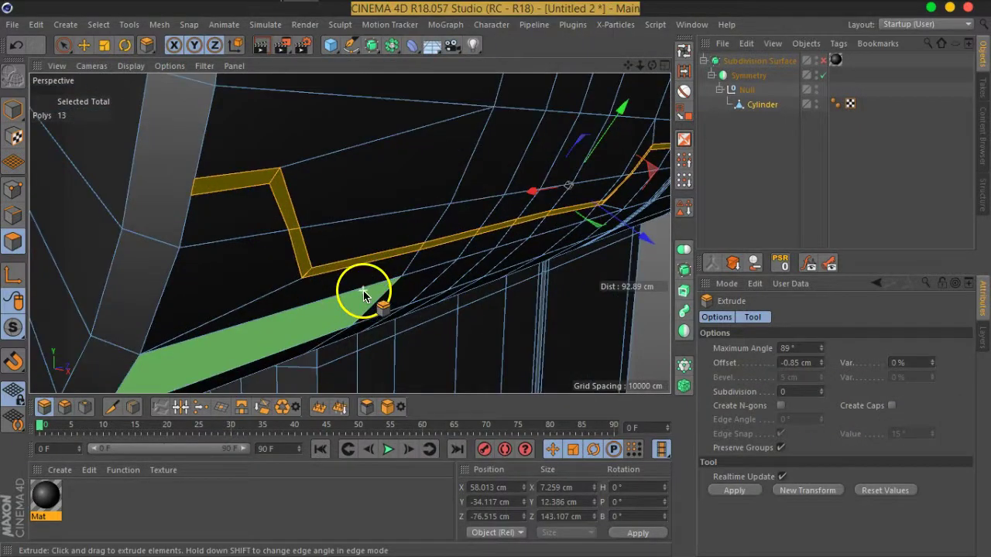
left_click_drag(325, 274, 313, 269)
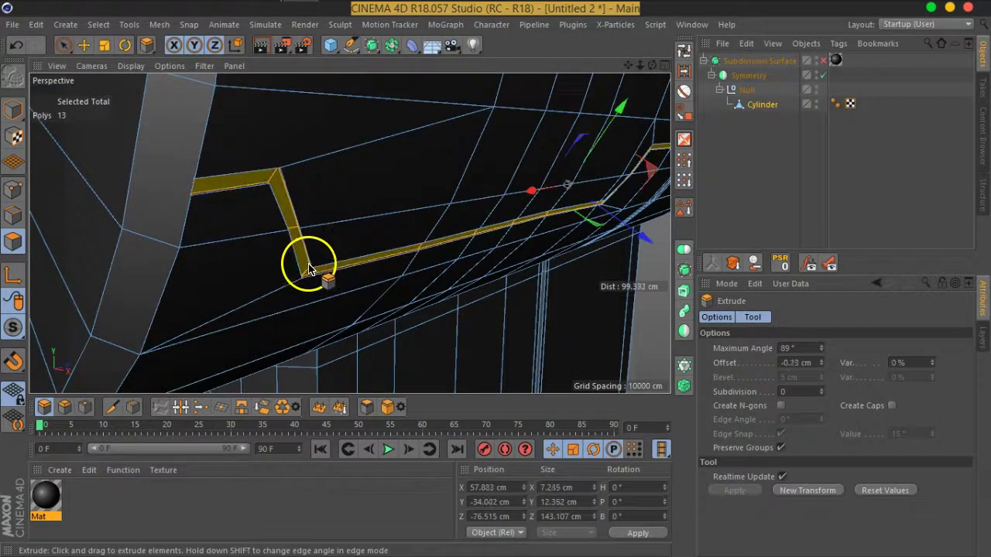
mouse_move(285, 261)
left_mouse_down("alt")
mouse_move(147, 214)
mouse_move(44, 208)
mouse_move(158, 194)
mouse_move(168, 148)
mouse_move(224, 148)
mouse_move(273, 291)
mouse_move(310, 277)
mouse_move(251, 193)
mouse_move(235, 191)
left_mouse_up("alt")
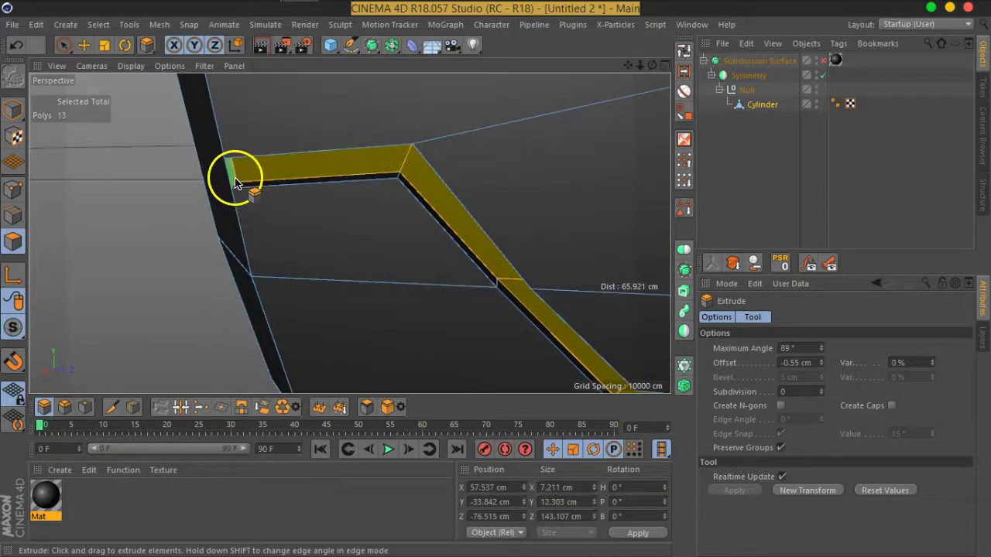
Turn Subdivision Surface smoothing back on and view the groove on the whole cylinder
left_click(820, 62)
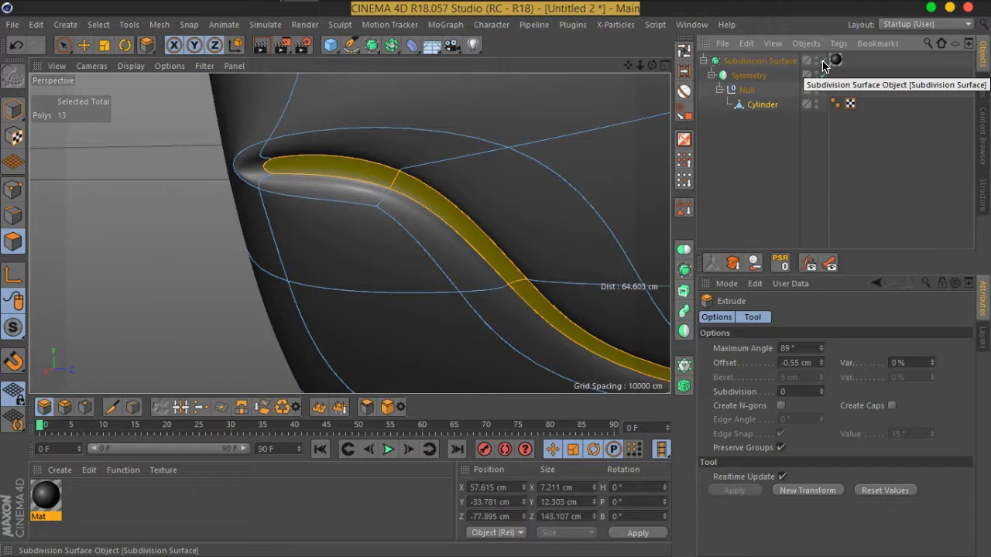
mouse_move(482, 151)
left_mouse_down("alt")
mouse_move(471, 152)
mouse_move(600, 215)
mouse_move(266, 203)
mouse_move(364, 195)
mouse_move(465, 162)
mouse_move(487, 181)
mouse_move(588, 171)
left_mouse_up("alt")
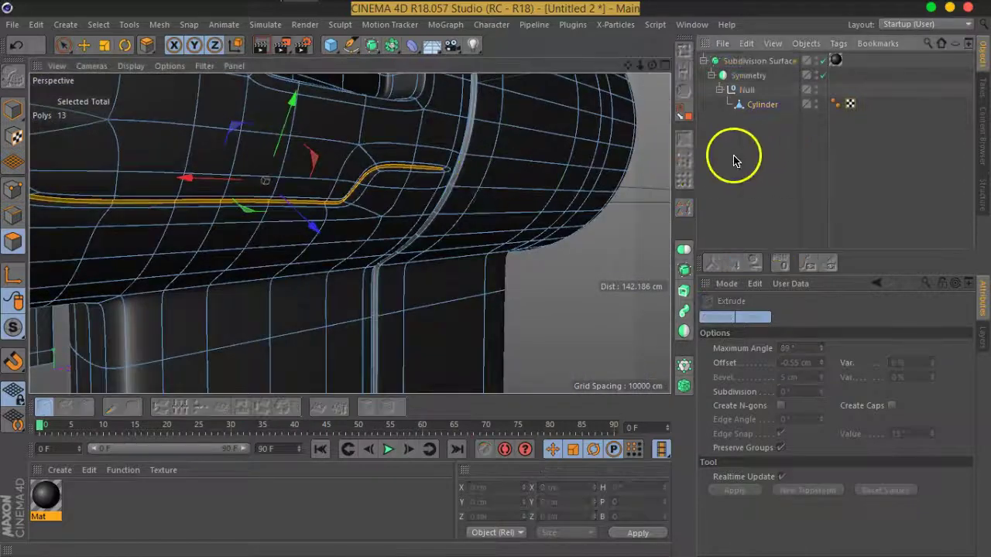
mouse_move(442, 210)
left_mouse_down("alt")
mouse_move(359, 215)
mouse_move(255, 195)
mouse_move(331, 190)
mouse_move(354, 129)
mouse_move(398, 219)
left_mouse_up("alt")
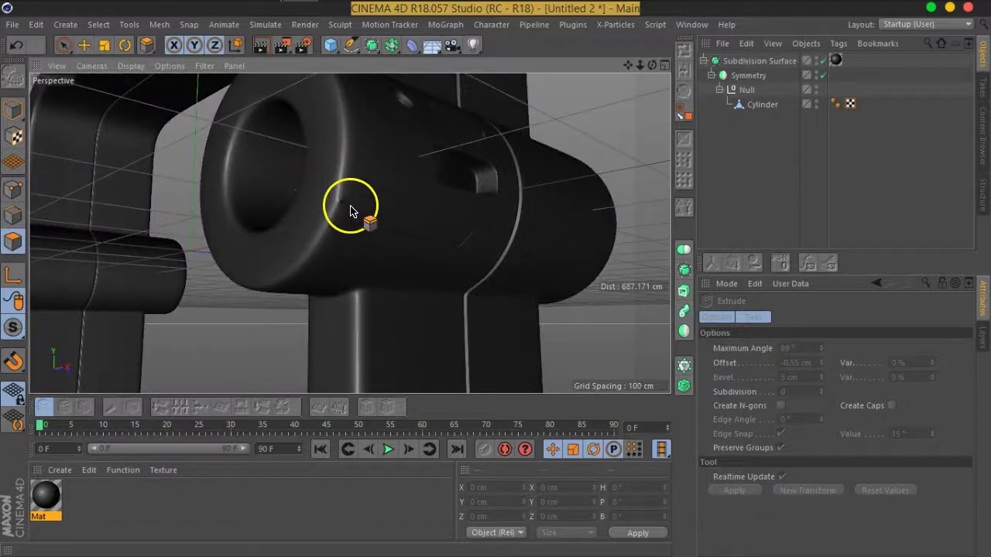
Select the Cylinder body, turn off Subdivision Surface, and zoom in on the groove's end
left_click(763, 104)
left_click_drag(323, 165, 594, 174, "alt")
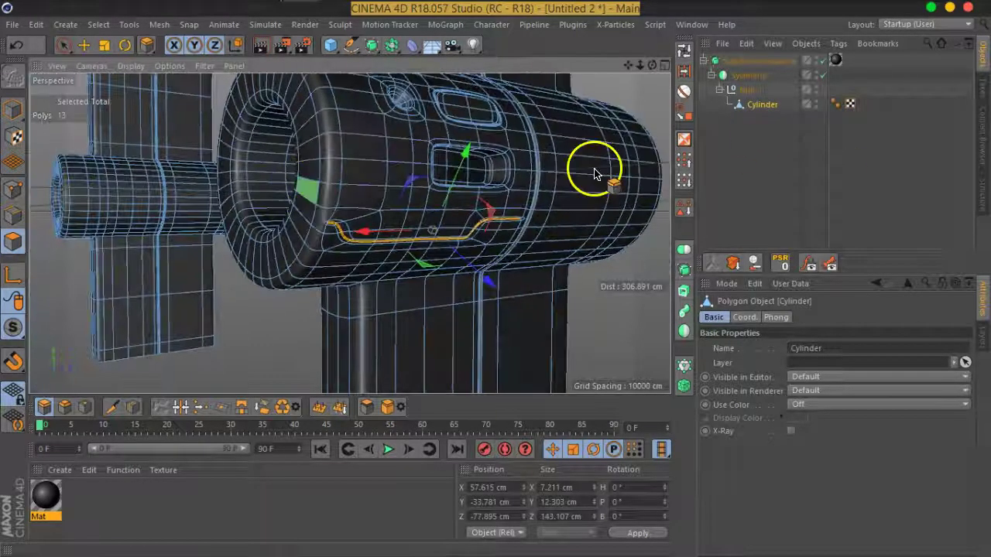
left_click(824, 60)
key("d")
left_click_drag(405, 166, 314, 227, "alt")
scroll(313, 227, "up", 3)
scroll(310, 233, "up", 2)
scroll(291, 232, "up", 3)
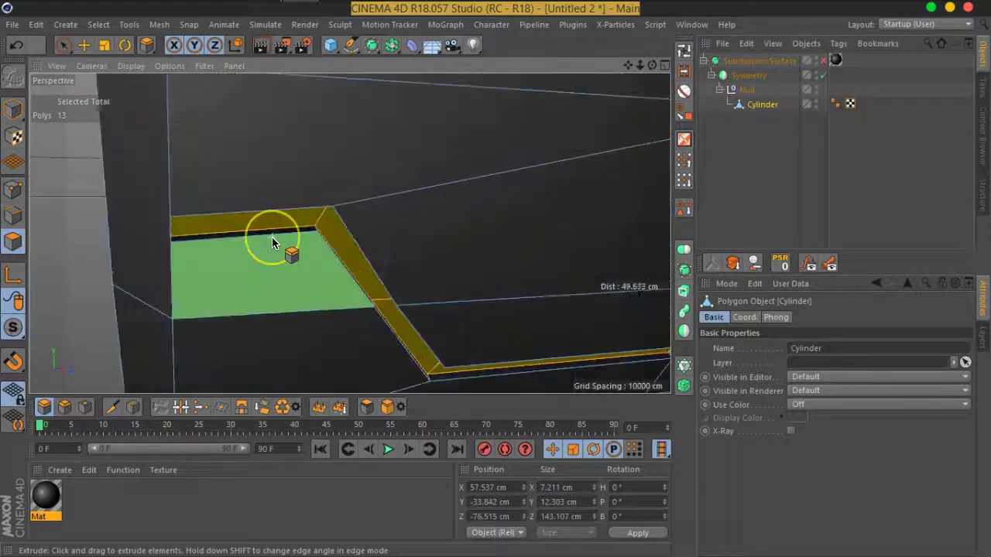
scroll(272, 237, "up", 2)
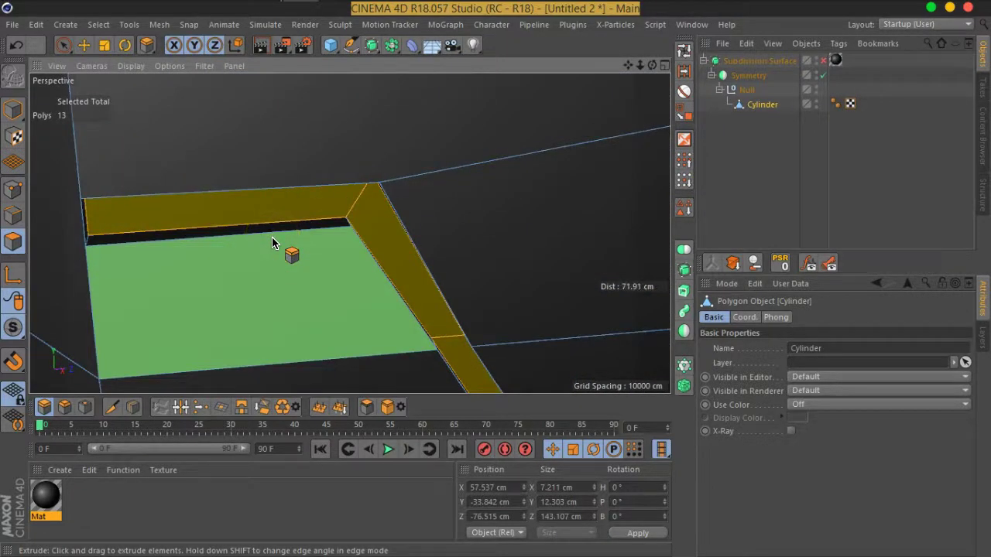
scroll(272, 237, "down", 2)
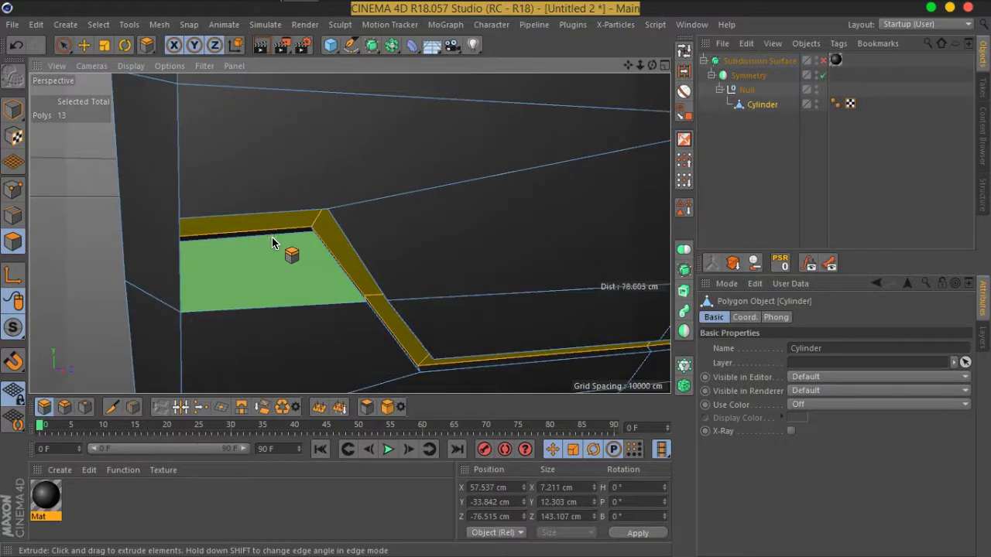
Check the smoothed preview, then undo the stray extrude on the groove
key("q")
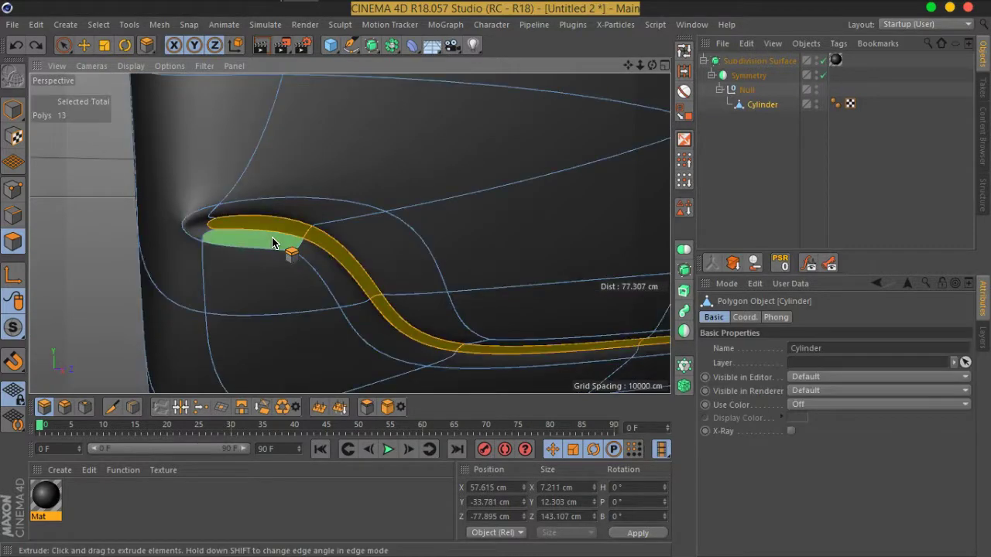
key("q")
key("ctrl+z")
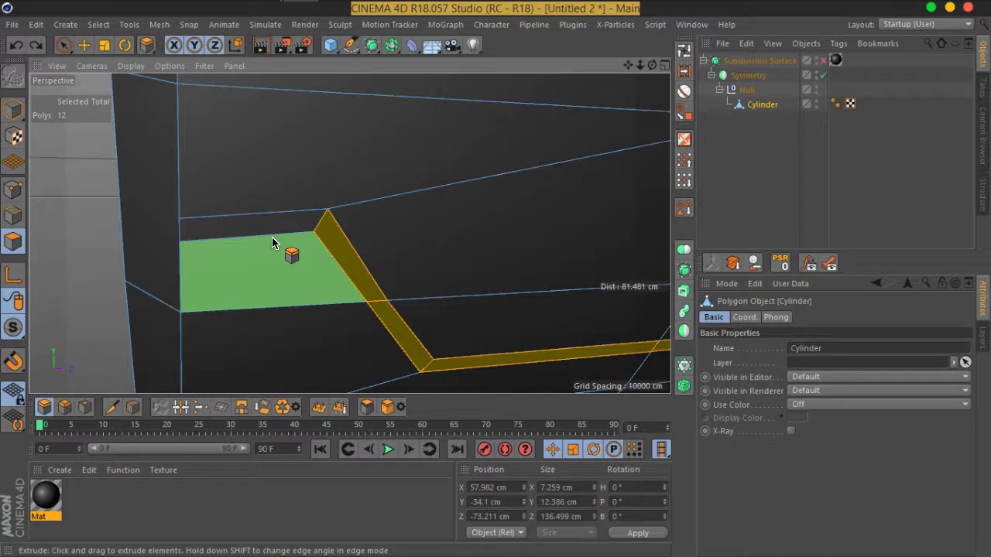
left_click_drag(272, 242, 267, 237)
Switch to Loop/Path Cut and orbit to a side view of the groove
right_click(264, 230)
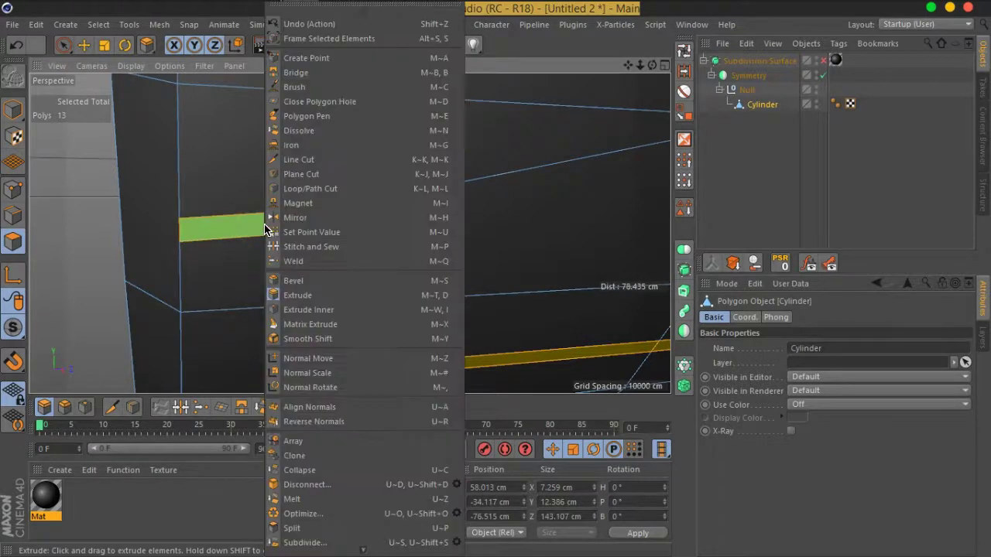
left_click(303, 191)
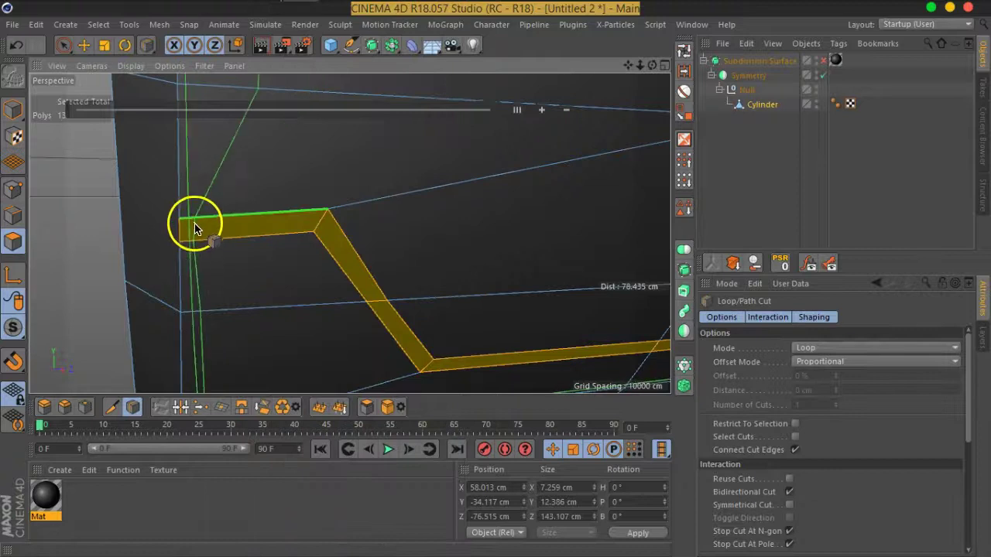
scroll(210, 221, "down", 5)
scroll(328, 234, "up", 2)
mouse_move(327, 234)
left_mouse_down("alt")
mouse_move(350, 216)
mouse_move(354, 237)
left_mouse_up("alt")
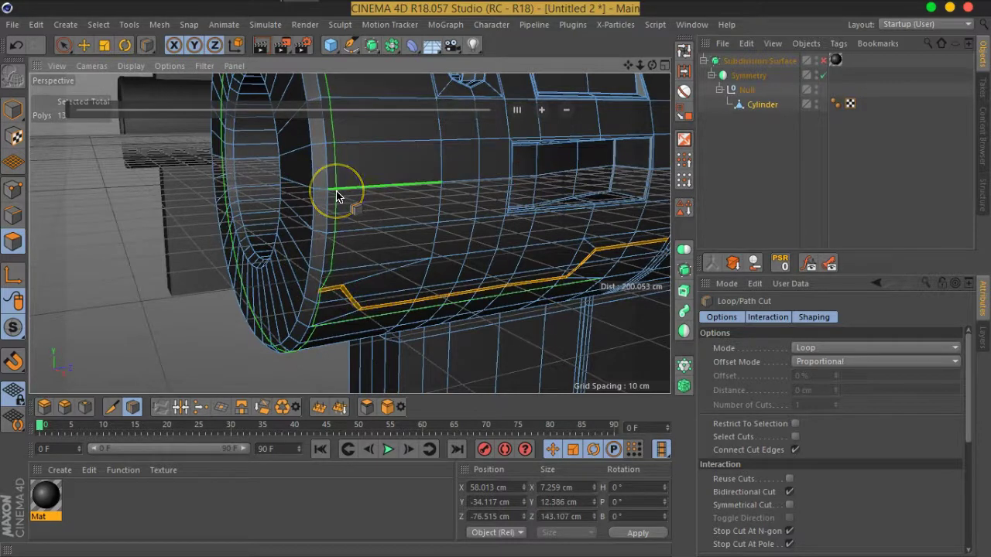
mouse_move(370, 163)
left_mouse_down("alt")
mouse_move(449, 239)
mouse_move(392, 188)
left_mouse_up("alt")
scroll(461, 361, "up", 5)
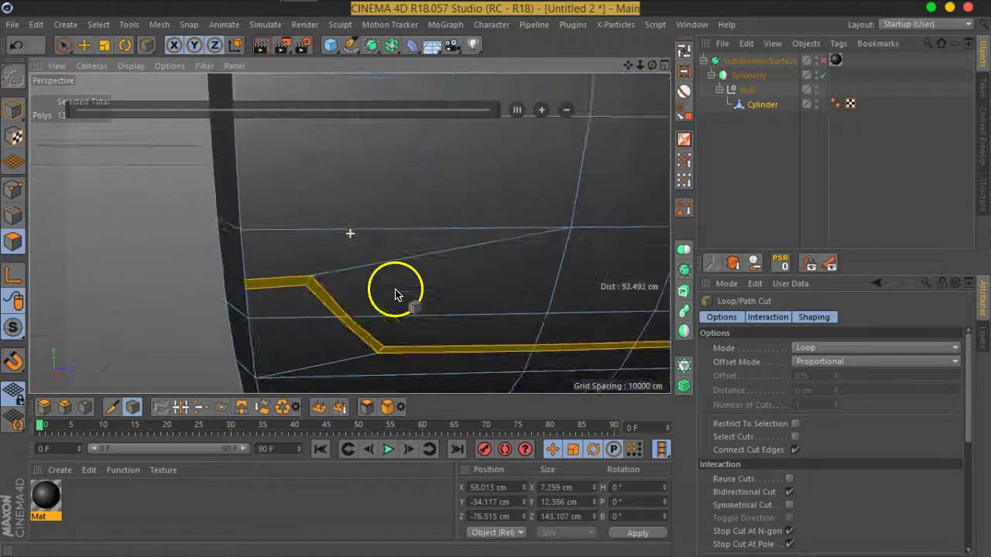
scroll(331, 261, "up", 2)
scroll(332, 263, "up", 2)
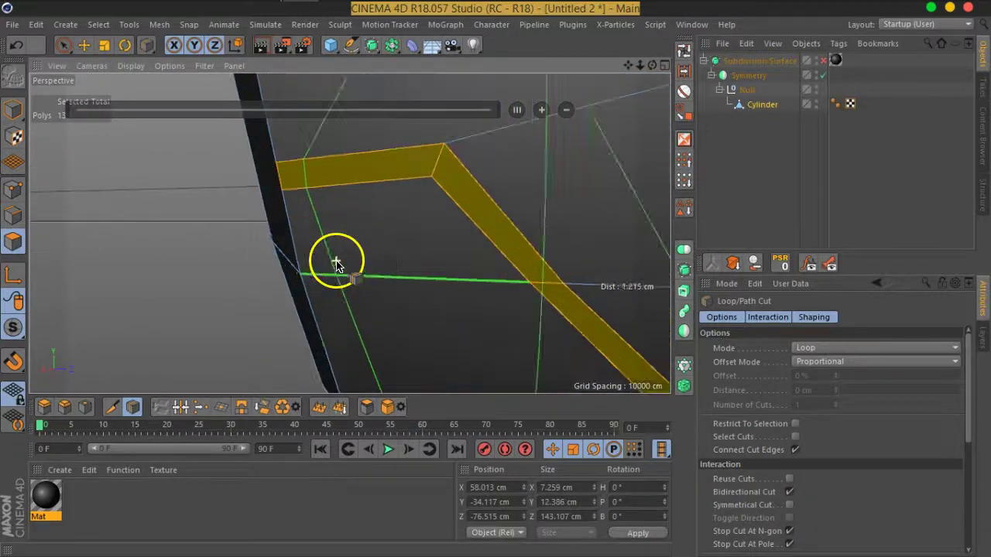
Extrude Inner the groove strip to make it slightly narrower
right_click(322, 192)
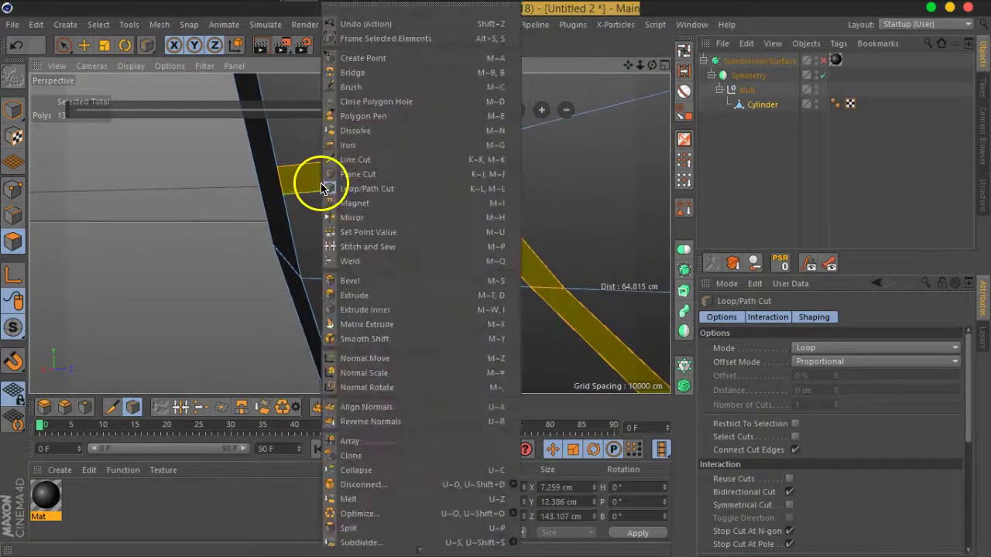
left_click(397, 252)
left_click_drag(375, 236, 352, 235)
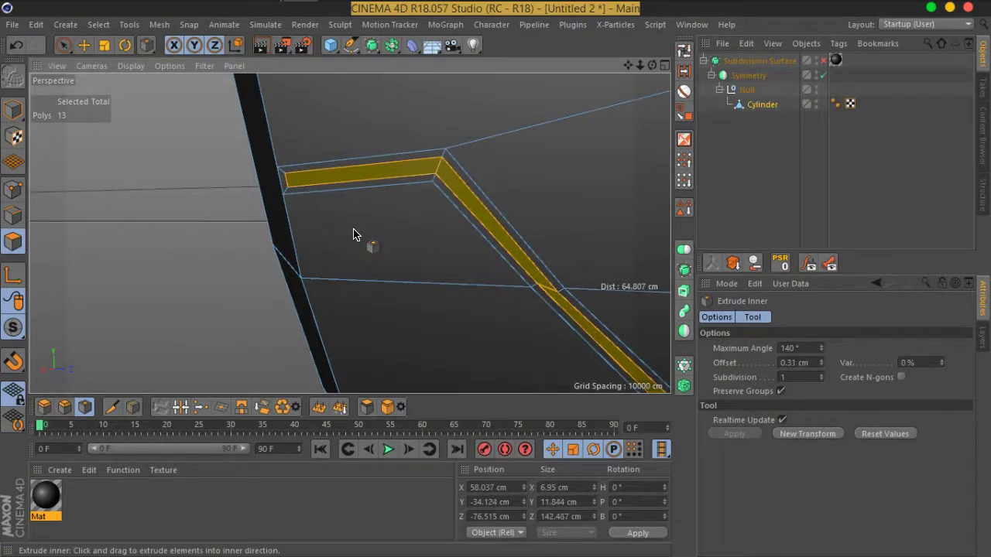
Extrude the inset strip inward to -0.77 cm to deepen the groove
right_click(343, 177)
left_click(396, 290)
left_click_drag(387, 261, 368, 247)
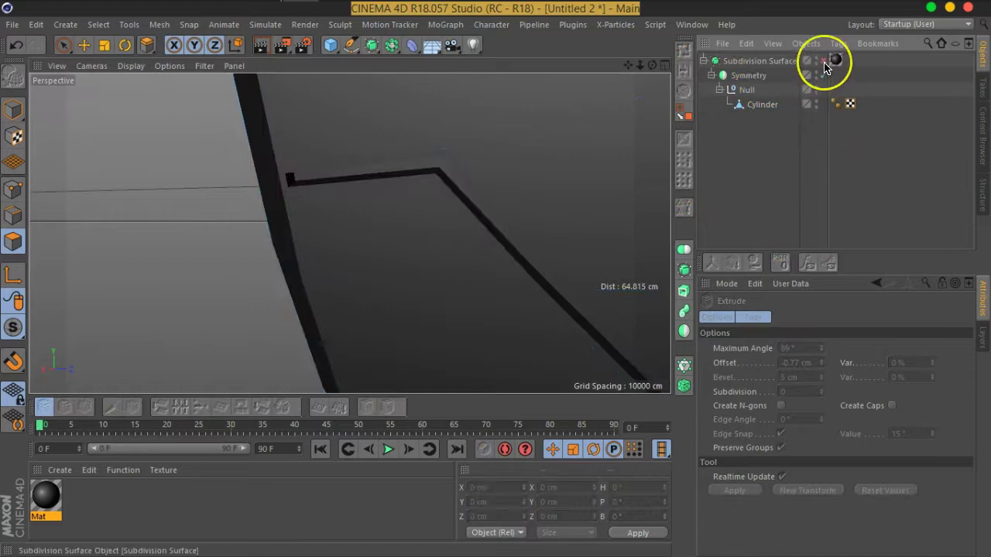
mouse_move(498, 215)
left_mouse_down("alt")
mouse_move(387, 247)
mouse_move(438, 224)
mouse_move(431, 239)
mouse_move(400, 213)
mouse_move(418, 165)
mouse_move(470, 264)
left_mouse_up("alt")
scroll(418, 165, "up", 3)
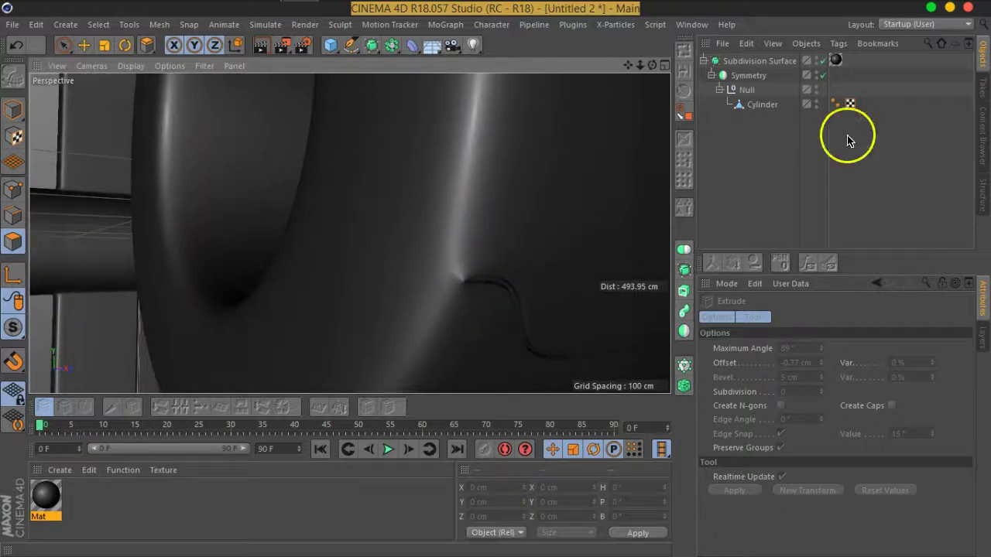
Select the Cylinder, turn off smoothing, and activate the Loop/Path Cut tool
left_click(775, 104)
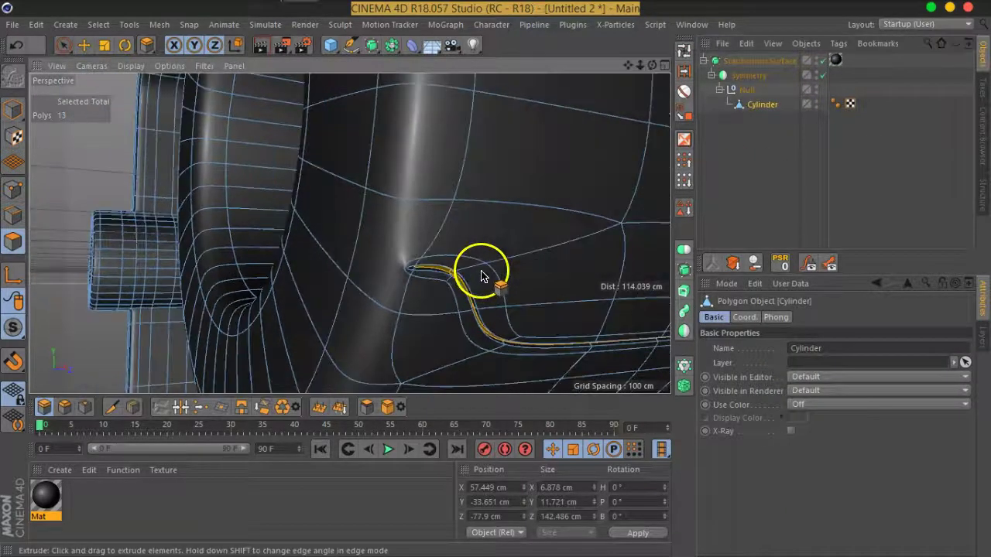
left_click(820, 62)
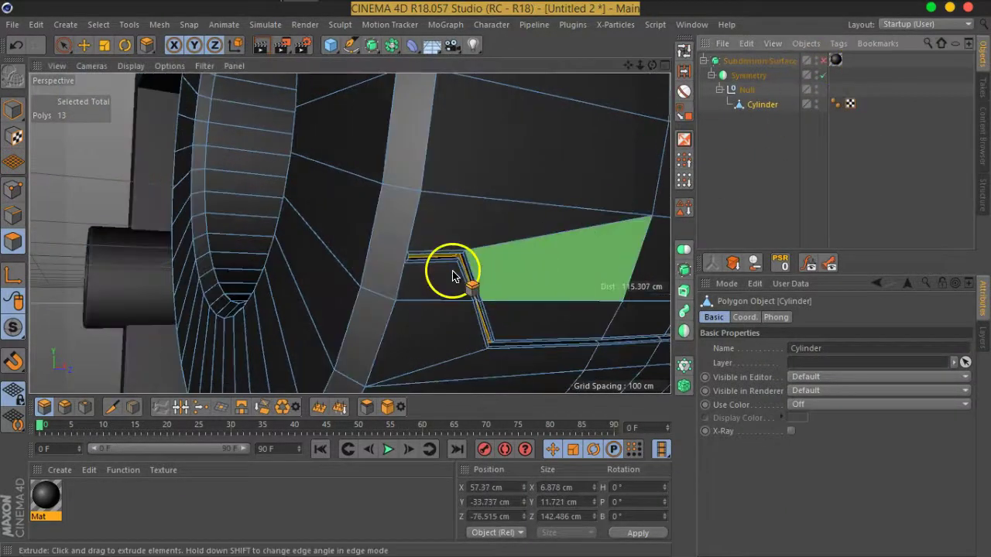
right_click(428, 269)
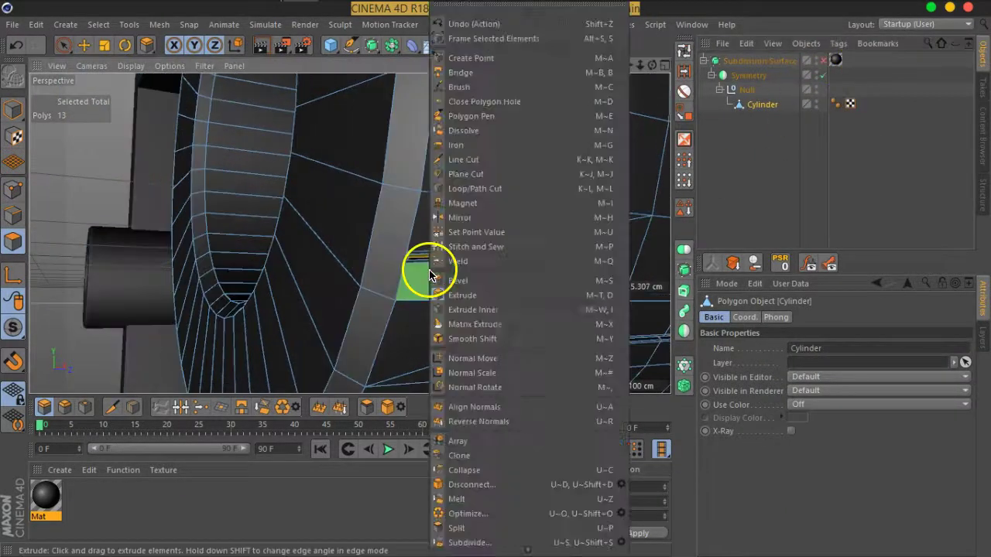
left_click(488, 188)
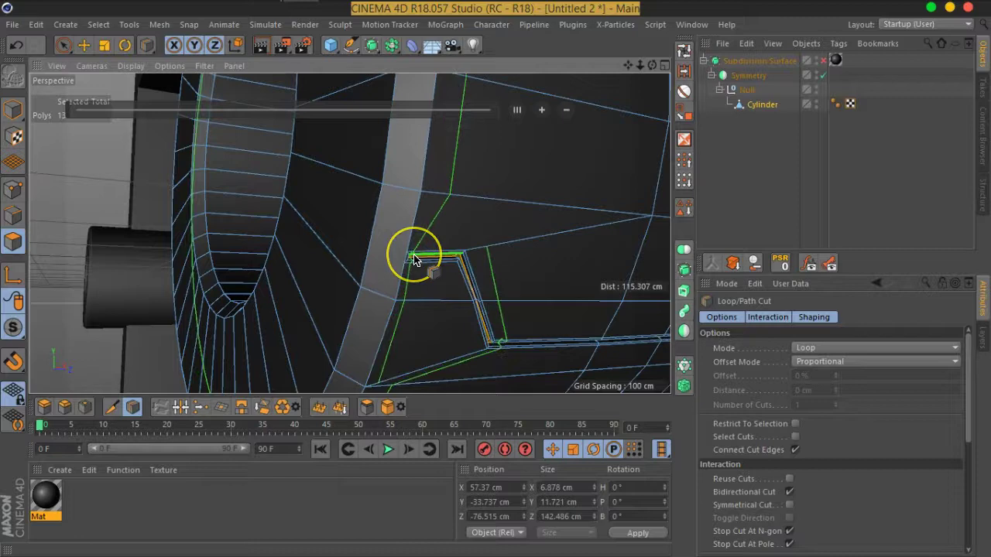
Cut an edge loop through the panel polygons and orbit in to inspect it
mouse_move(415, 259)
left_mouse_down("alt")
mouse_move(373, 279)
mouse_move(410, 266)
left_mouse_up("alt")
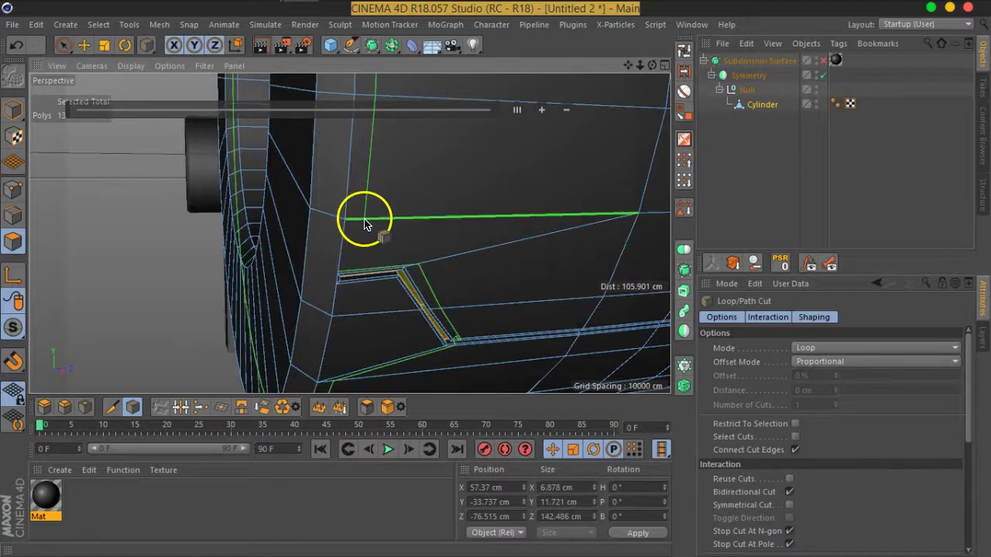
mouse_move(488, 236)
left_mouse_down("alt")
mouse_move(597, 270)
mouse_move(431, 248)
mouse_move(475, 233)
mouse_move(480, 243)
left_mouse_up("alt")
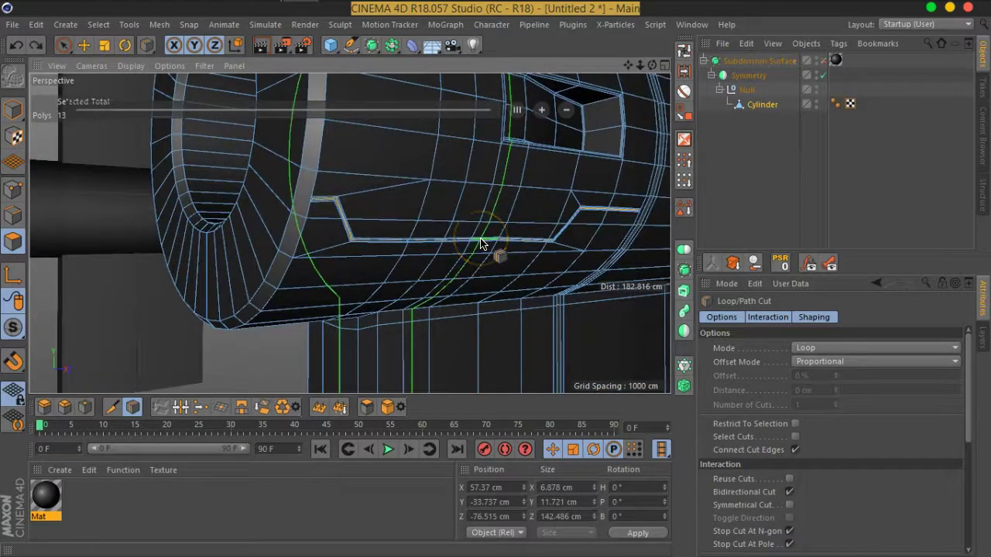
left_click(480, 243)
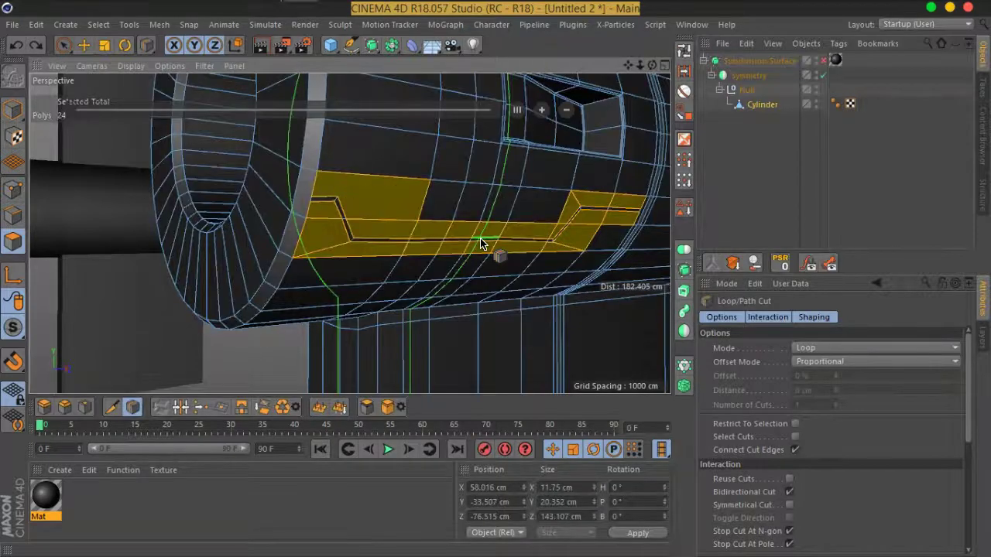
left_click(480, 242)
left_click(480, 243)
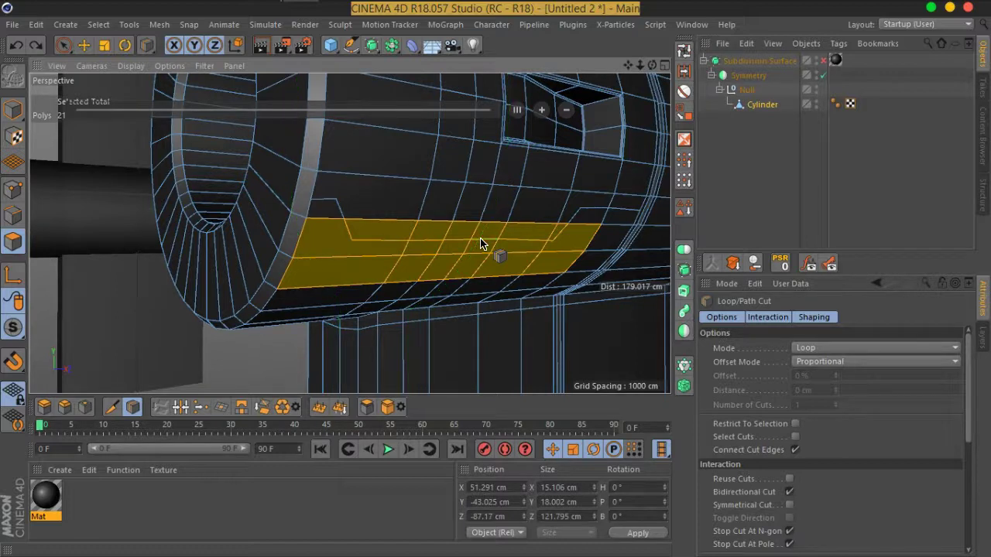
left_click(480, 242)
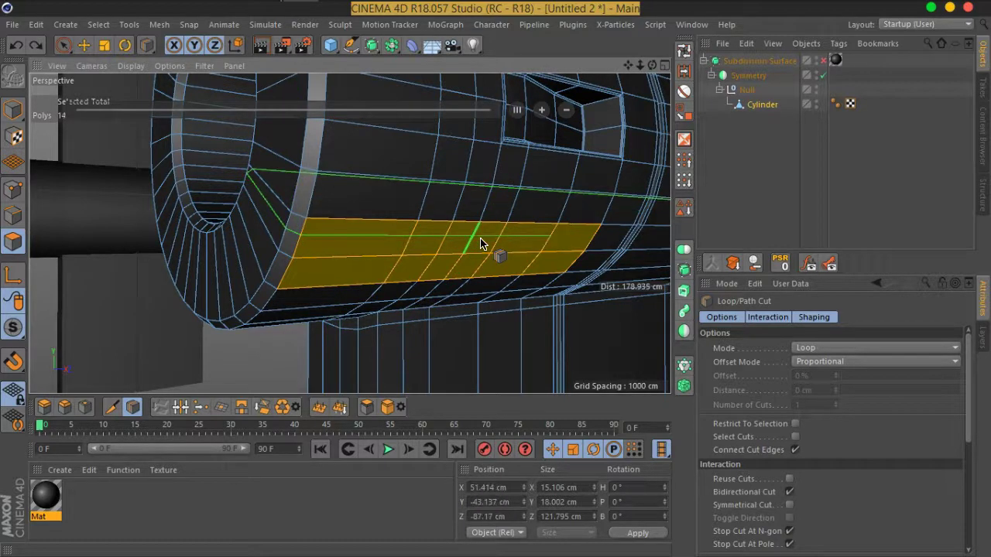
mouse_move(568, 284)
left_mouse_down("alt")
mouse_move(478, 245)
mouse_move(393, 266)
mouse_move(405, 268)
mouse_move(403, 245)
left_mouse_up("alt")
Split the selected panel polygons off into a new Cylinder.1 object
key("space")
key("u")
key("p")
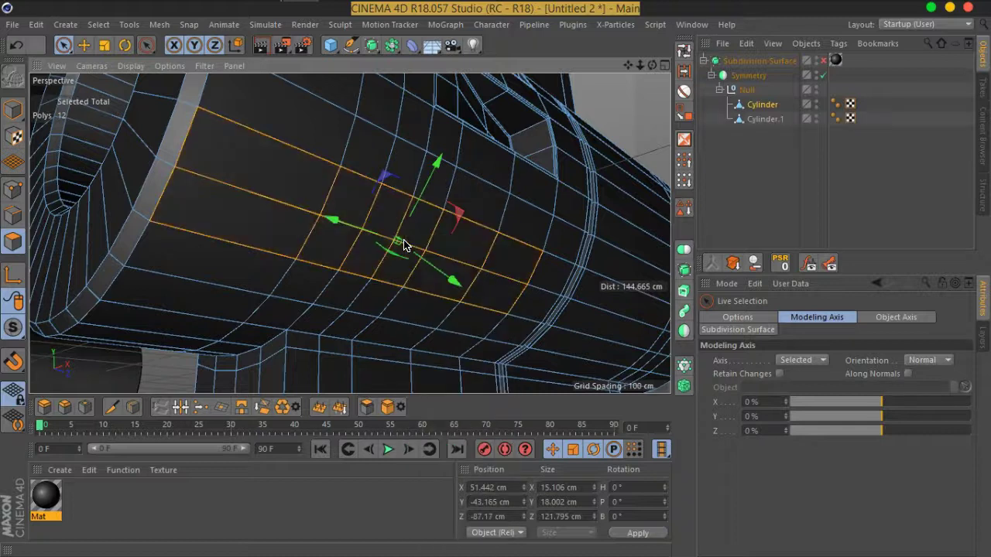
left_click(756, 182)
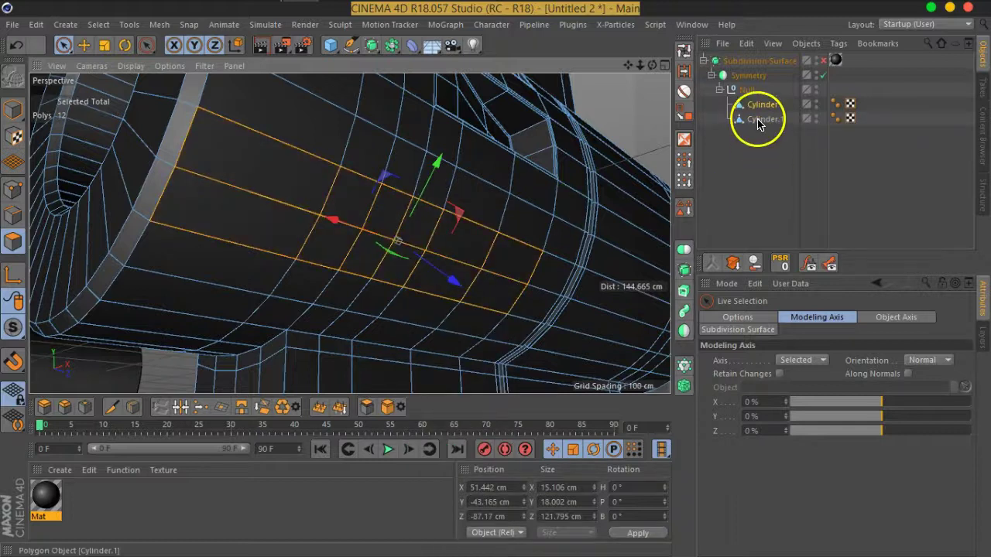
left_click(759, 122)
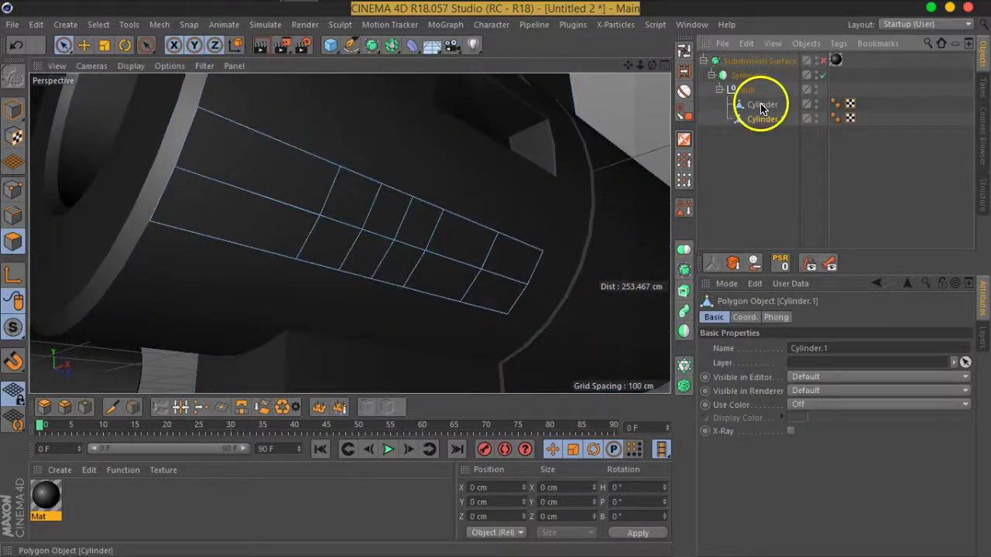
left_click(762, 106)
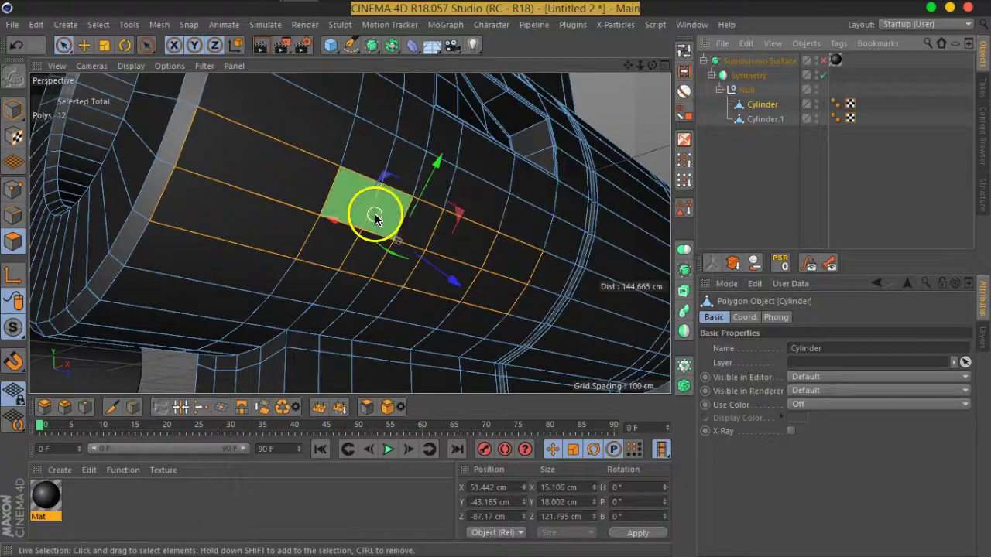
Deselect all, then Optimize the Cylinder body's points down to 1397
left_click_drag(374, 214, 354, 221, "alt")
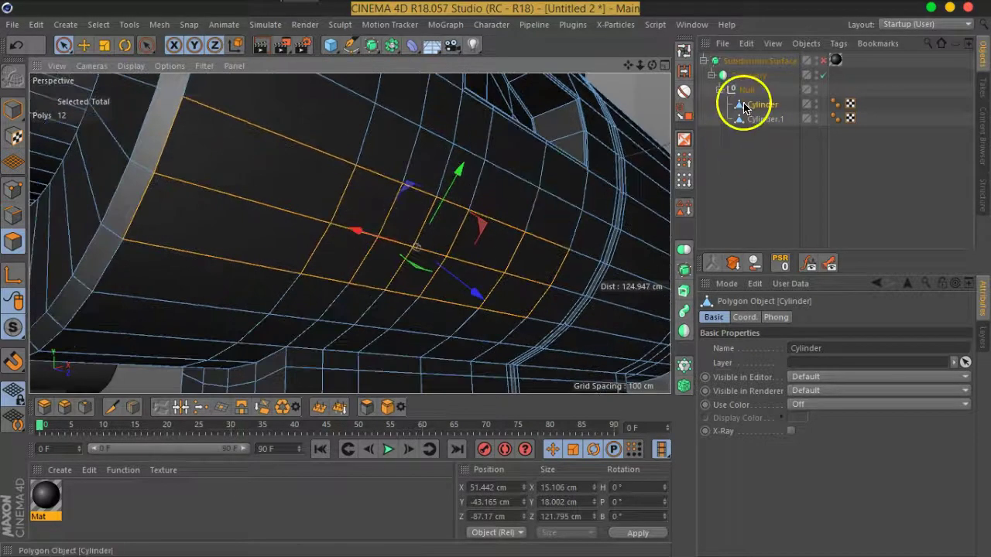
key("ctrl+shift+a")
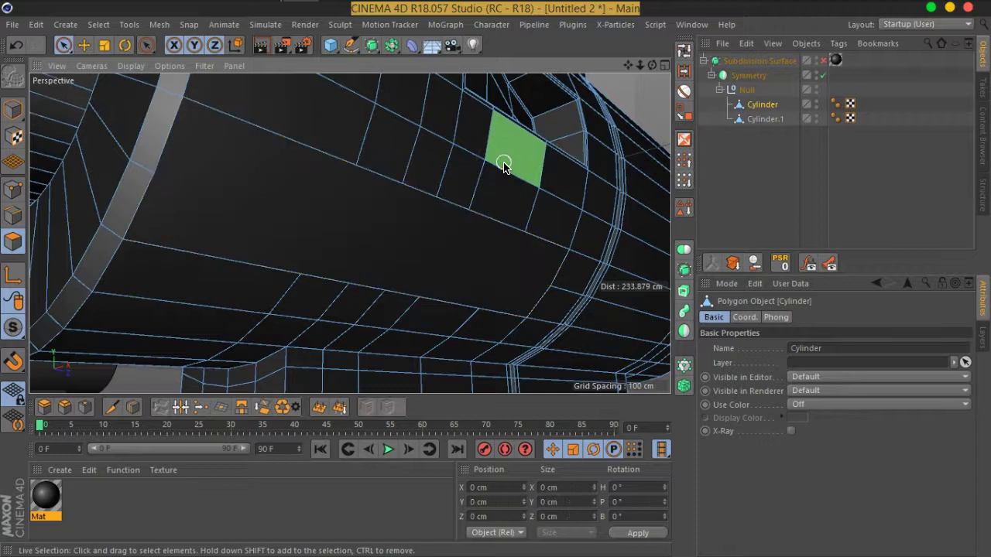
left_click(794, 140)
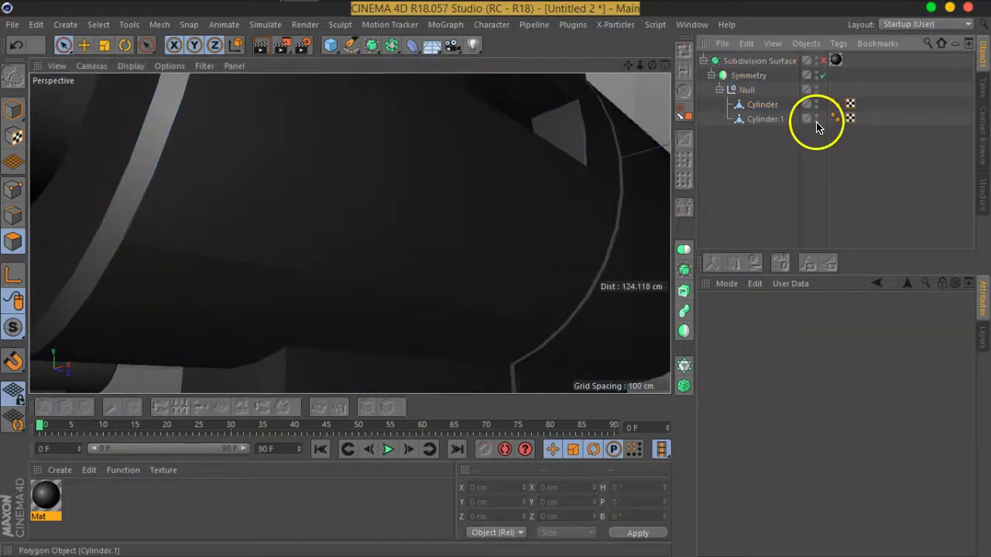
left_click(764, 106)
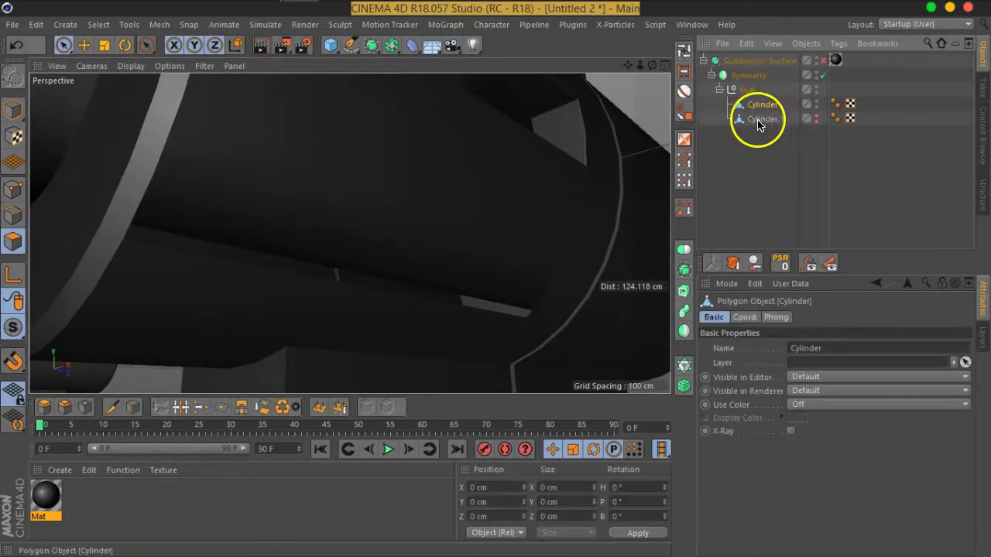
mouse_move(504, 272)
left_mouse_down("alt")
mouse_move(496, 261)
mouse_move(548, 274)
left_mouse_up("alt")
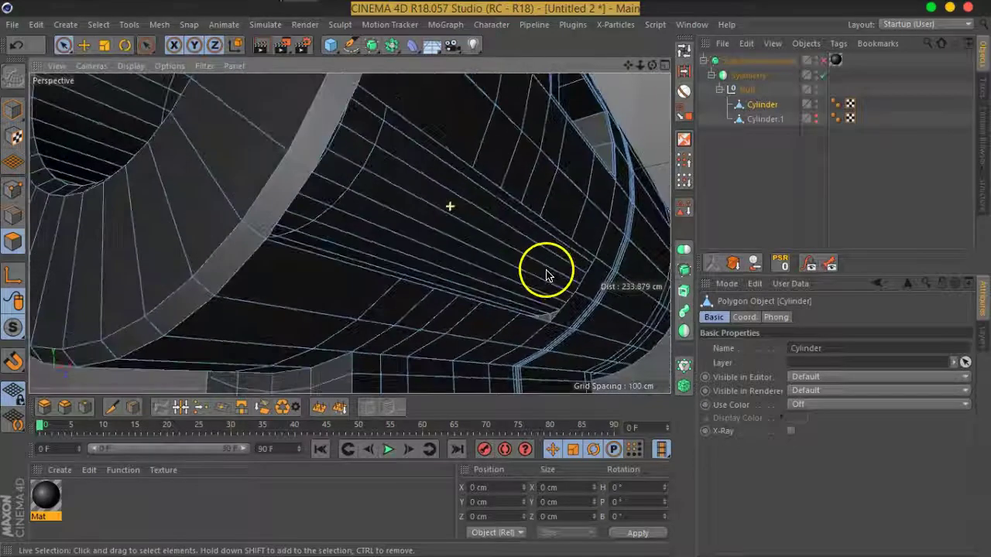
left_click(16, 189)
right_click(487, 320)
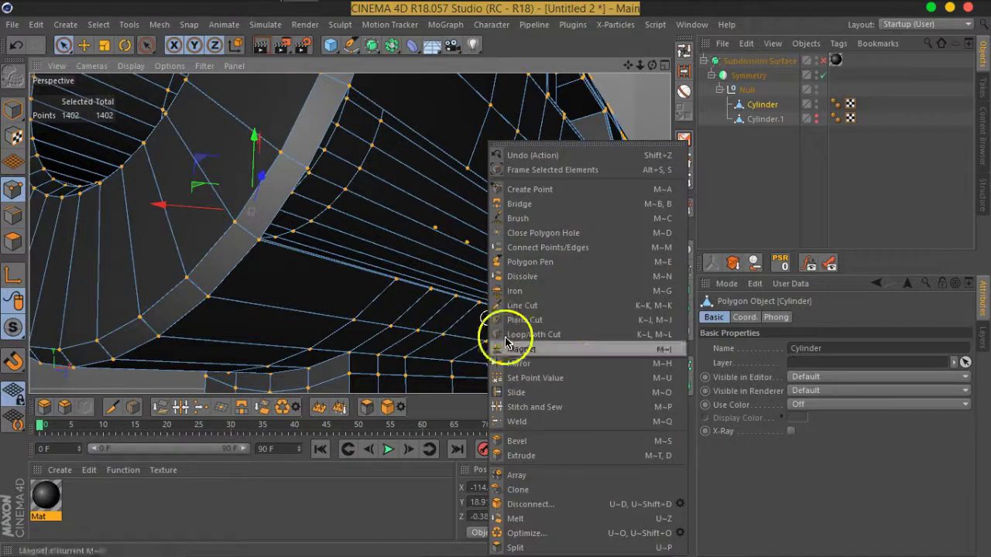
left_click(552, 539)
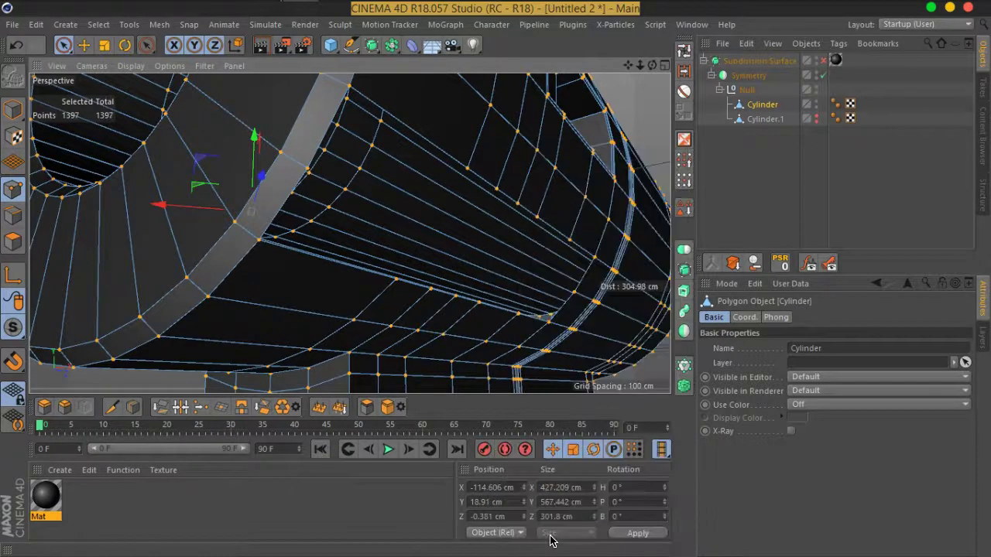
Select Cylinder.1 and re-enable the Subdivision Surface smoothing
left_click(774, 185)
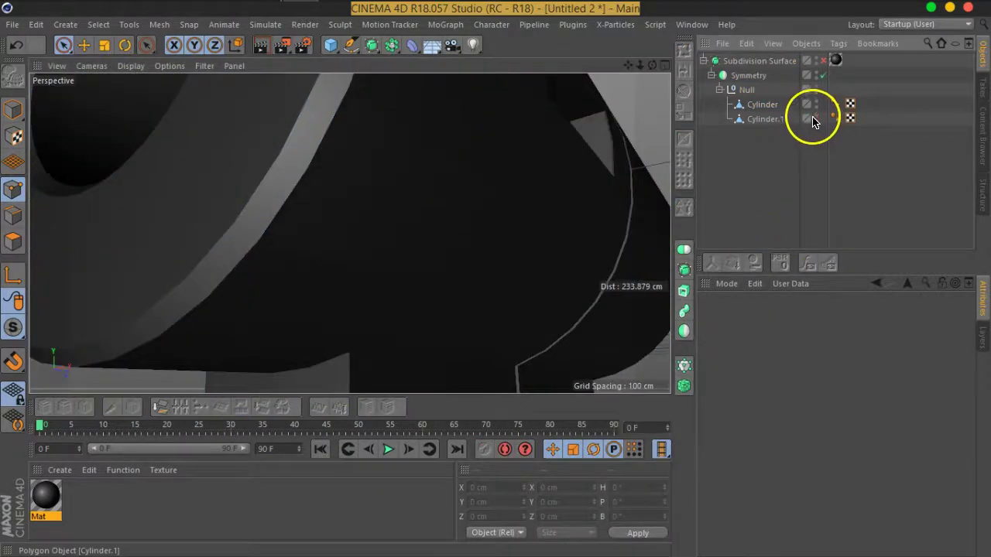
left_click(761, 122)
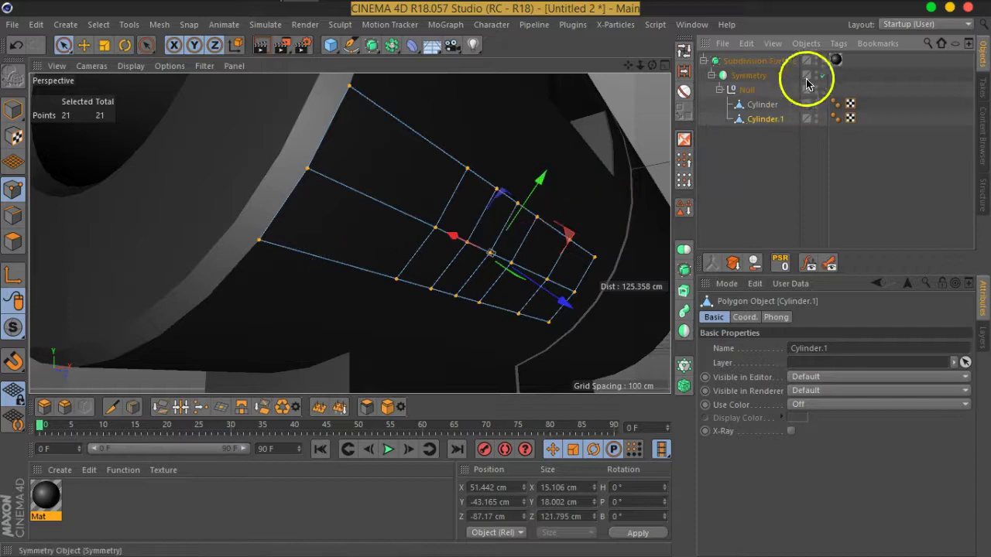
left_click(823, 60)
Select the Cylinder body in Edge mode and turn on Loop Selection with Select Boundary Loop unchecked
left_click(767, 149)
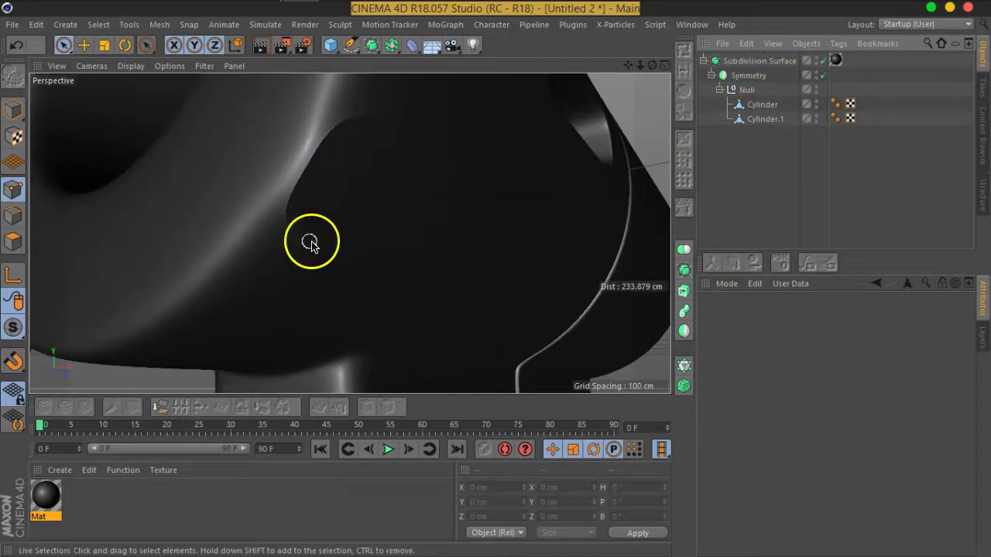
left_click(756, 109)
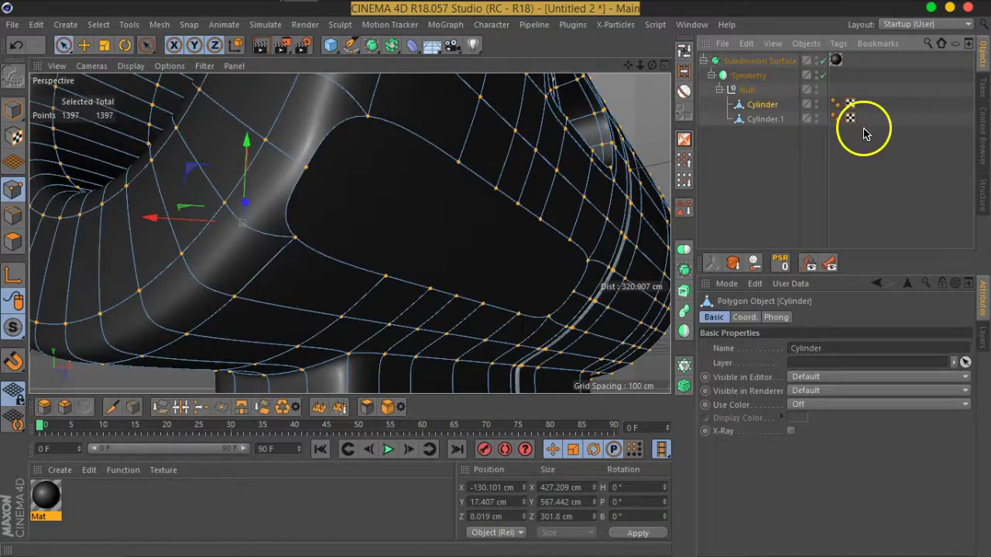
left_click(765, 119)
left_click(14, 215)
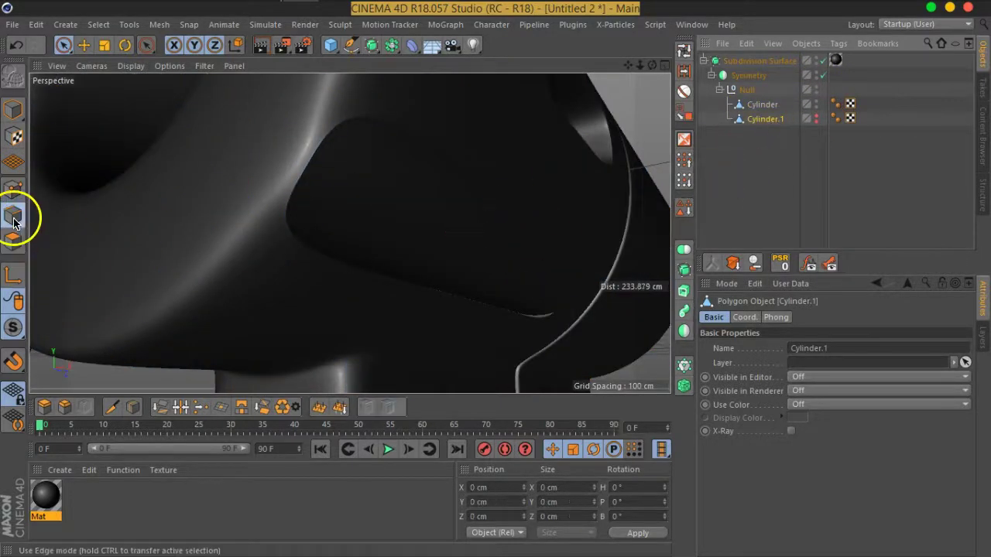
left_click(763, 105)
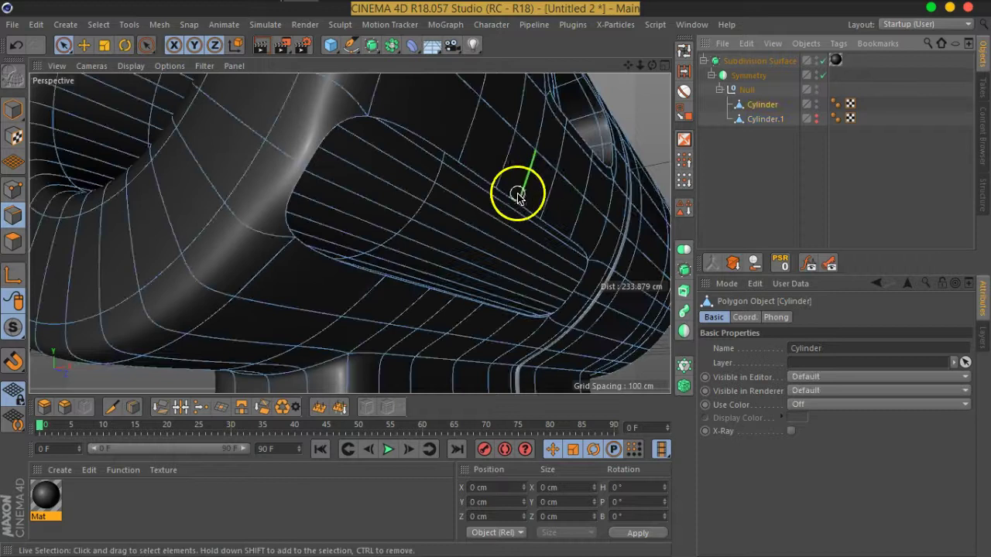
left_click(682, 52)
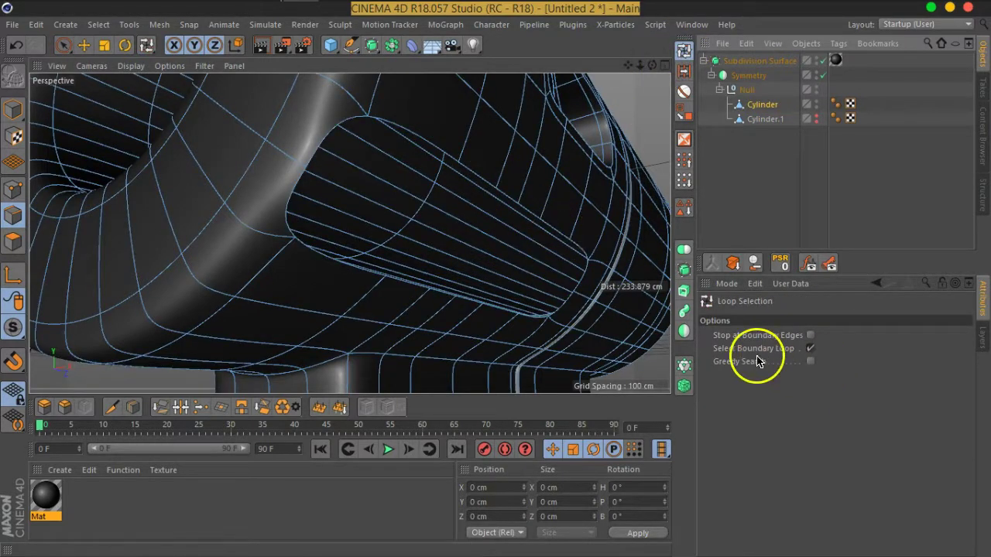
left_click(809, 350)
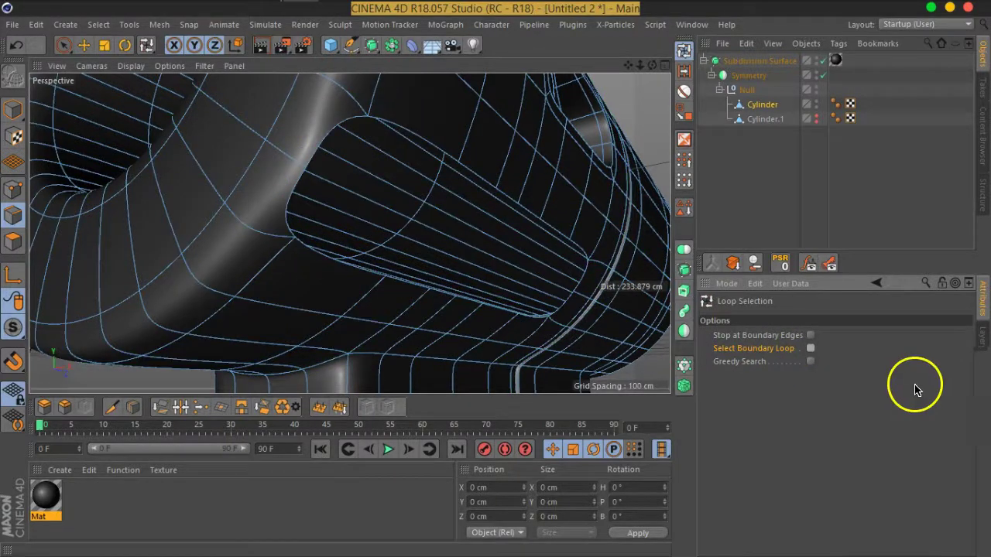
Select the recess edge loop and move it along the Y axis
left_click(525, 319)
scroll(346, 237, "up", 1)
left_click_drag(347, 236, 354, 250, "alt")
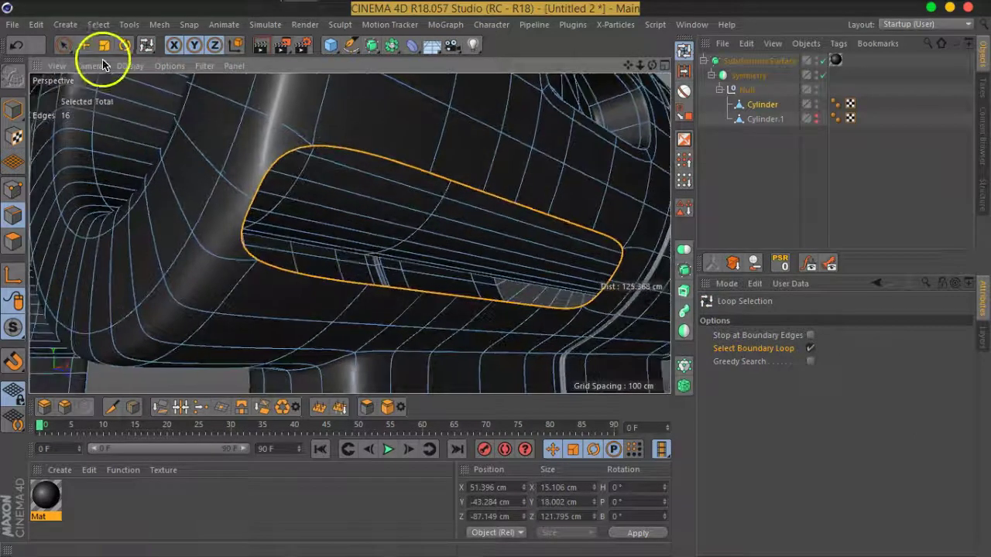
left_click(84, 44)
mouse_move(150, 155)
left_mouse_down("alt")
mouse_move(259, 200)
mouse_move(527, 343)
left_mouse_up("alt")
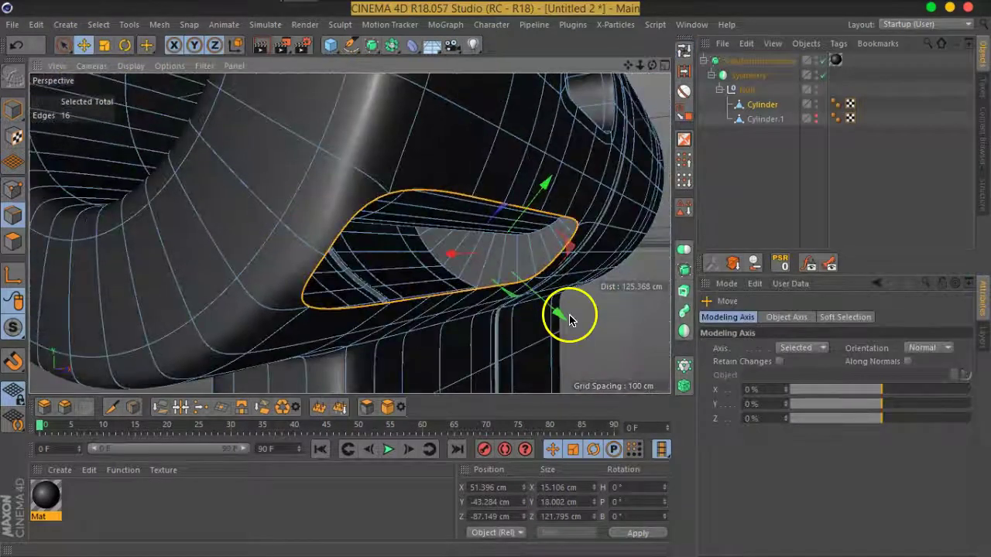
mouse_move(565, 316)
left_mouse_down()
mouse_move(553, 338)
mouse_move(533, 286)
left_mouse_up()
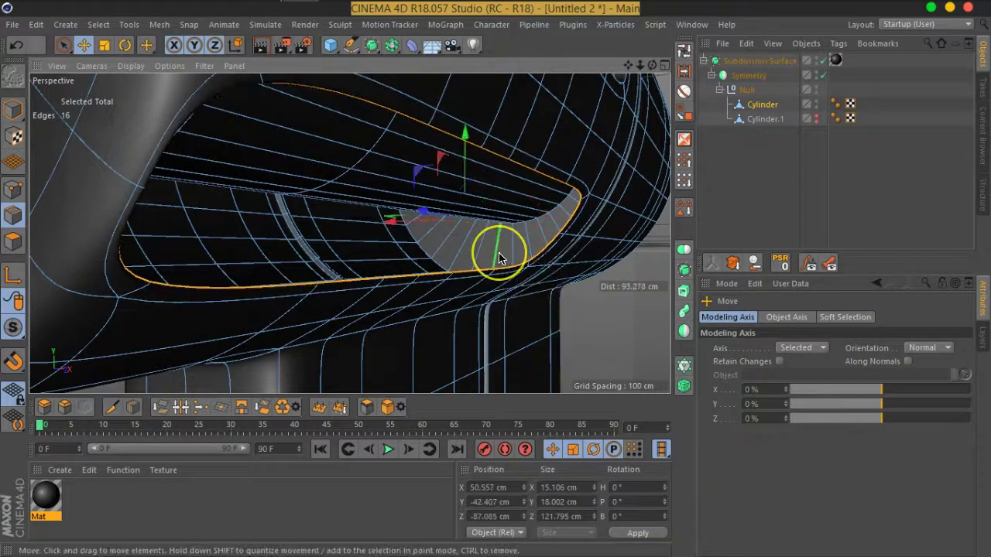
Switch the move orientation to Axis and back to Normal, then clear the loop selection
left_click(920, 347)
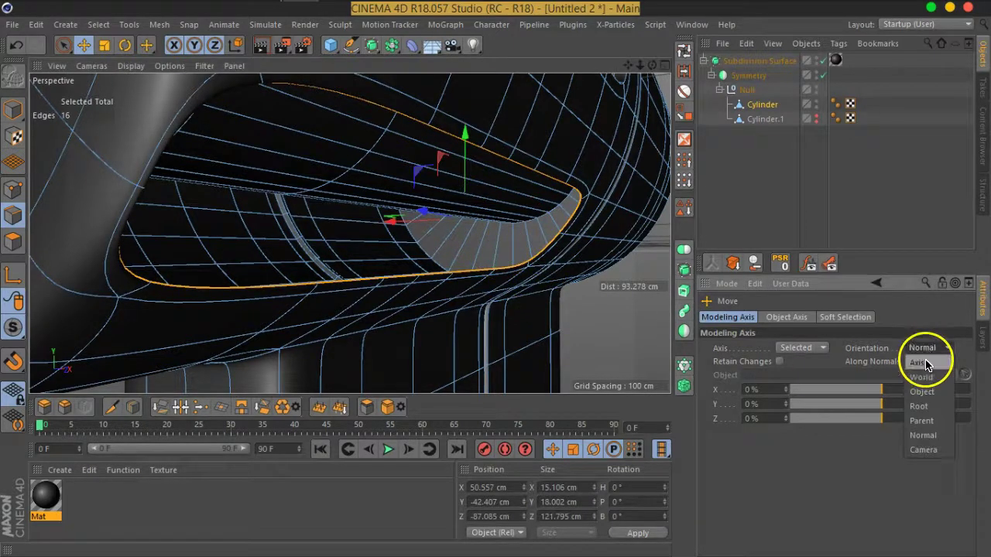
left_click(928, 366)
left_click(918, 348)
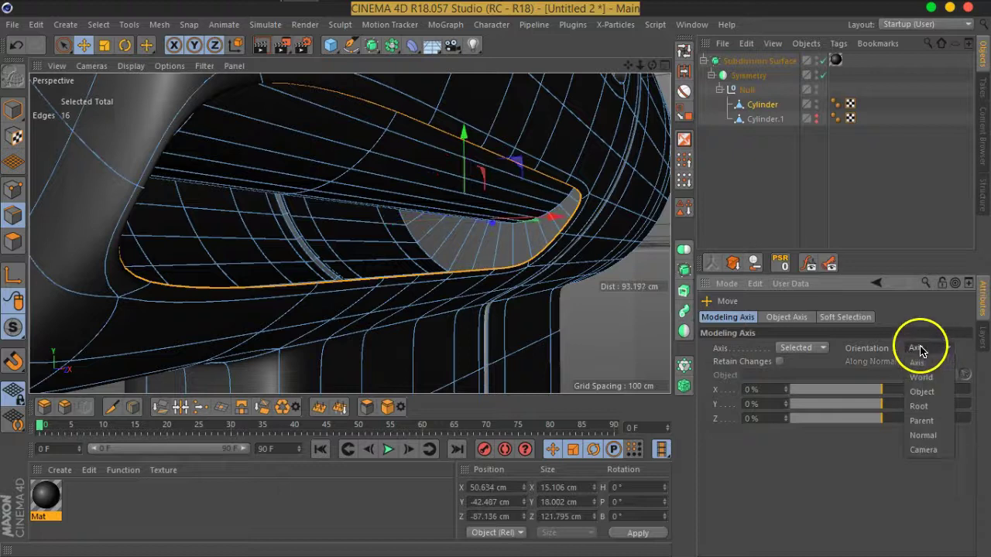
left_click(925, 436)
mouse_move(495, 248)
left_mouse_down("alt")
mouse_move(483, 233)
mouse_move(496, 258)
mouse_move(455, 267)
left_mouse_up("alt")
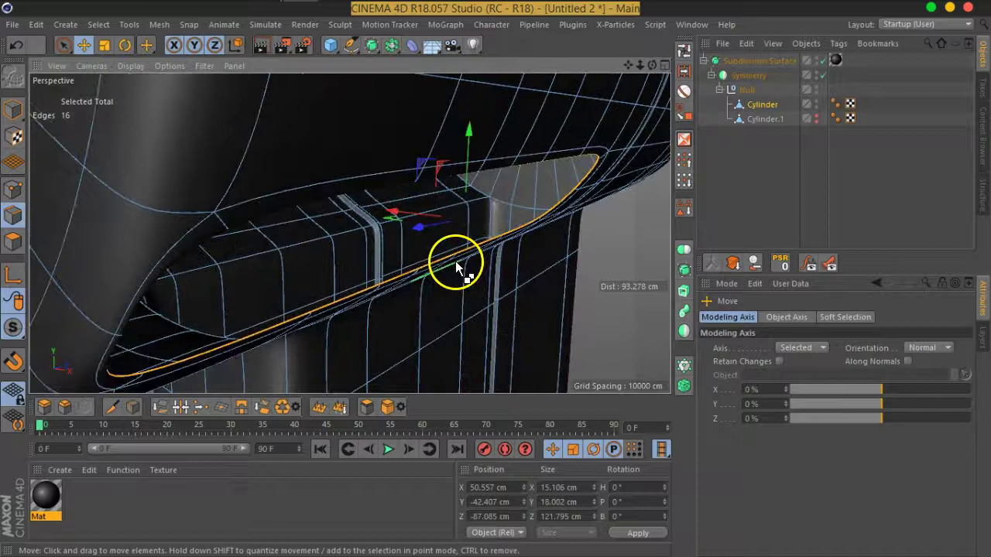
left_click(455, 261)
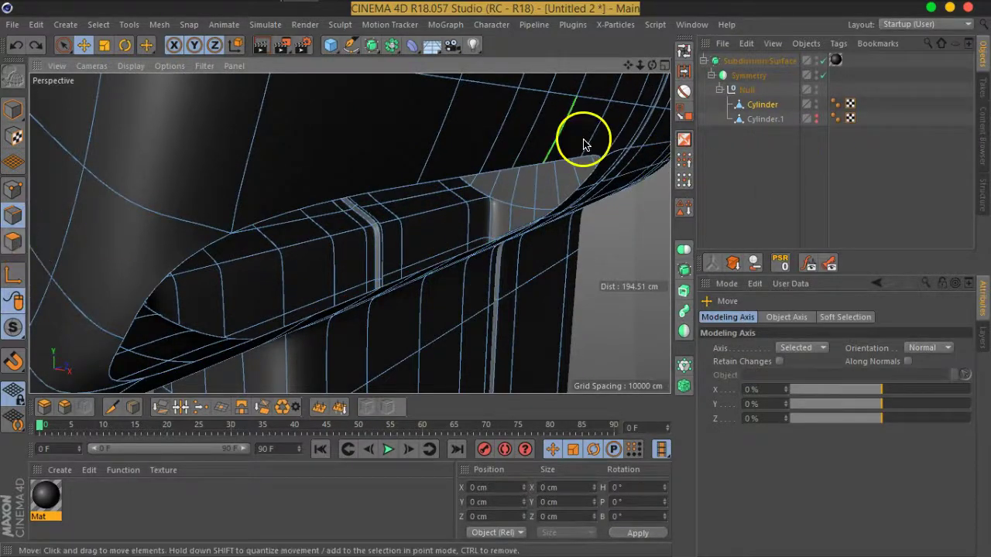
Reselect the recess edge loop and, with X and Y unlocked, scale it to about 98%
left_click(684, 53)
left_click(570, 166)
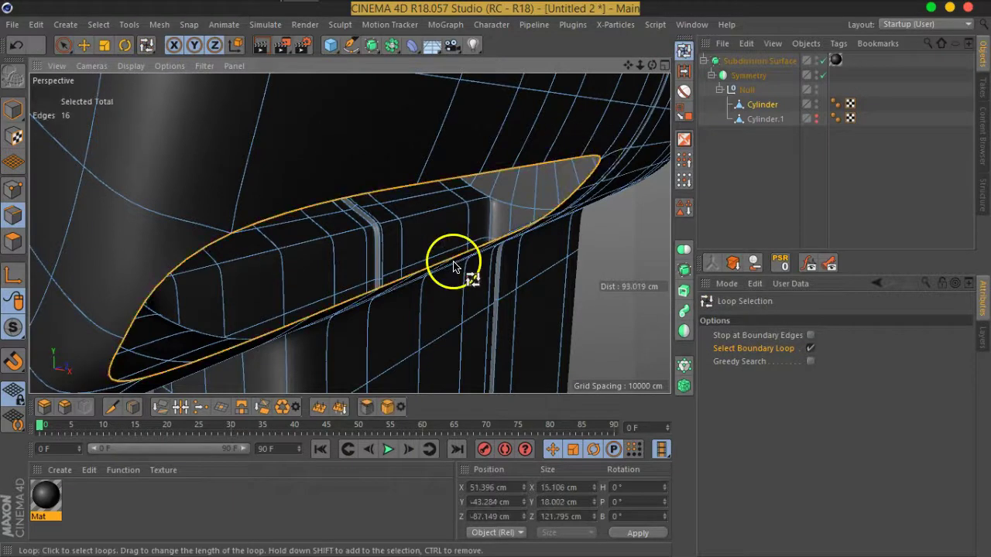
left_click(103, 46)
mouse_move(410, 247)
left_mouse_down("alt")
mouse_move(398, 226)
mouse_move(410, 237)
left_mouse_up("alt")
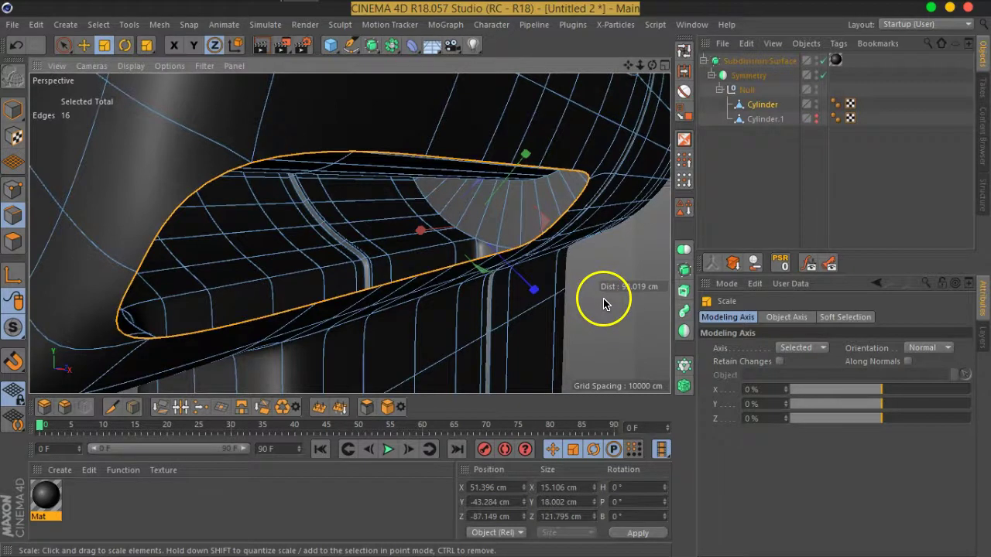
left_click_drag(603, 298, 579, 302)
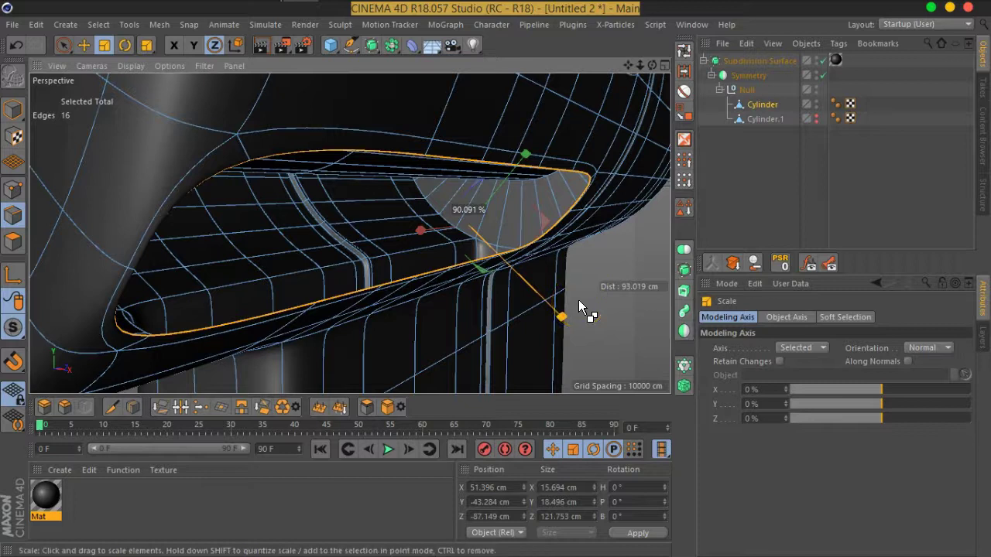
left_click_drag(579, 300, 578, 300)
left_click(195, 43)
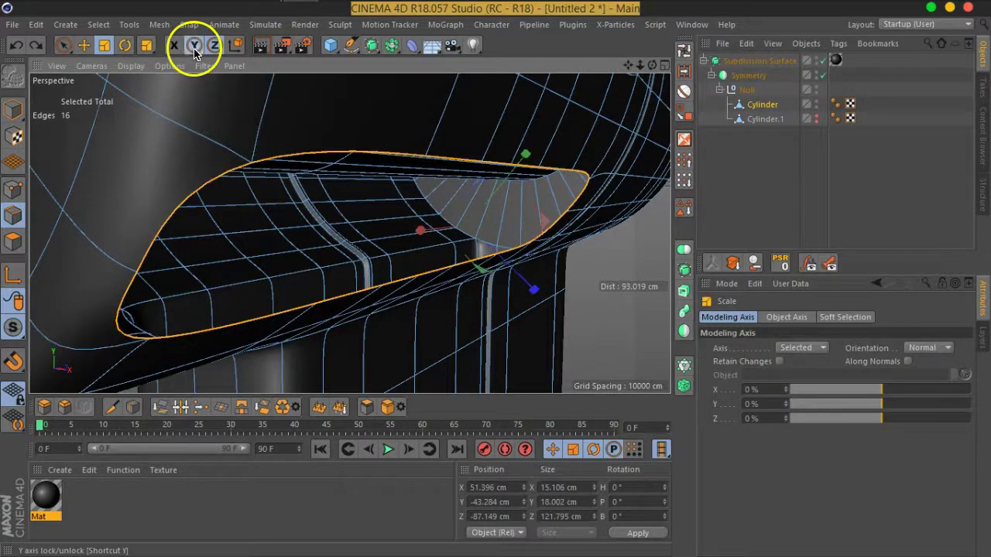
left_click(176, 47)
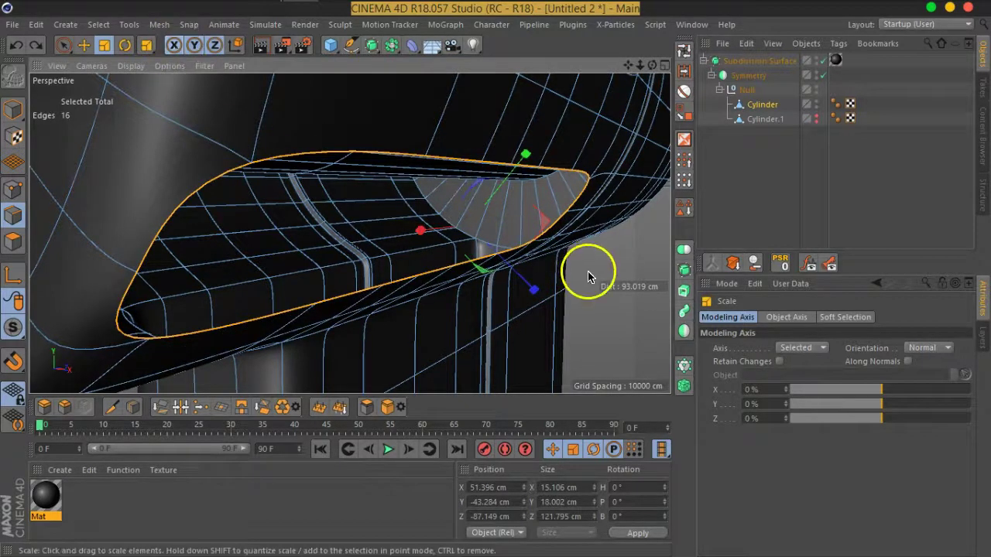
left_click_drag(576, 283, 560, 283)
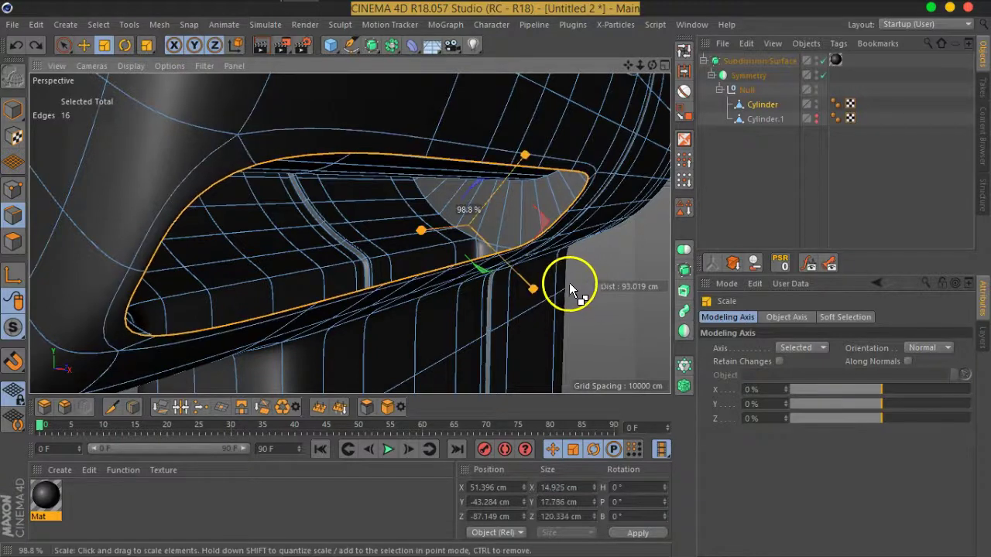
Push the scaled edge loop inward into the surface and deselect the cylinder body
left_click(83, 44)
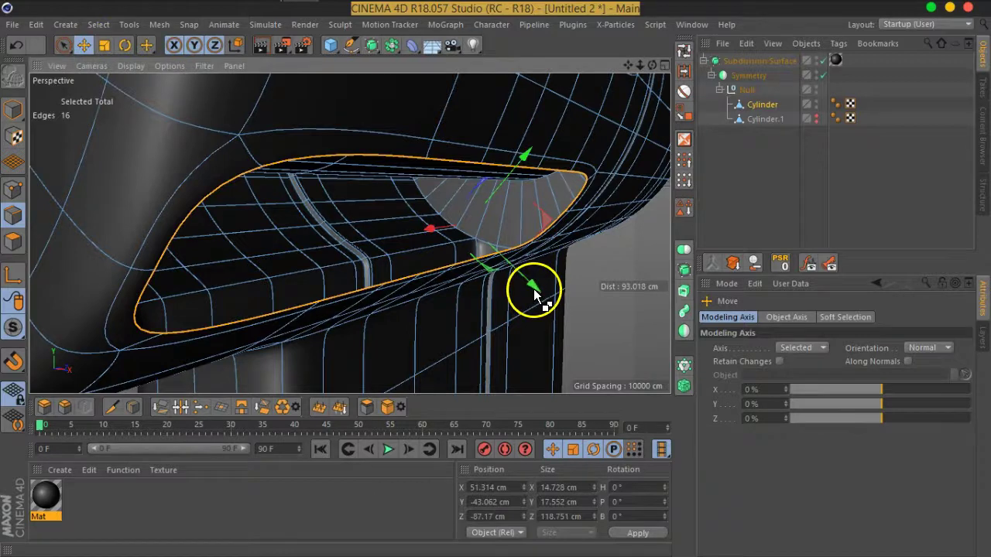
left_click_drag(533, 290, 523, 283)
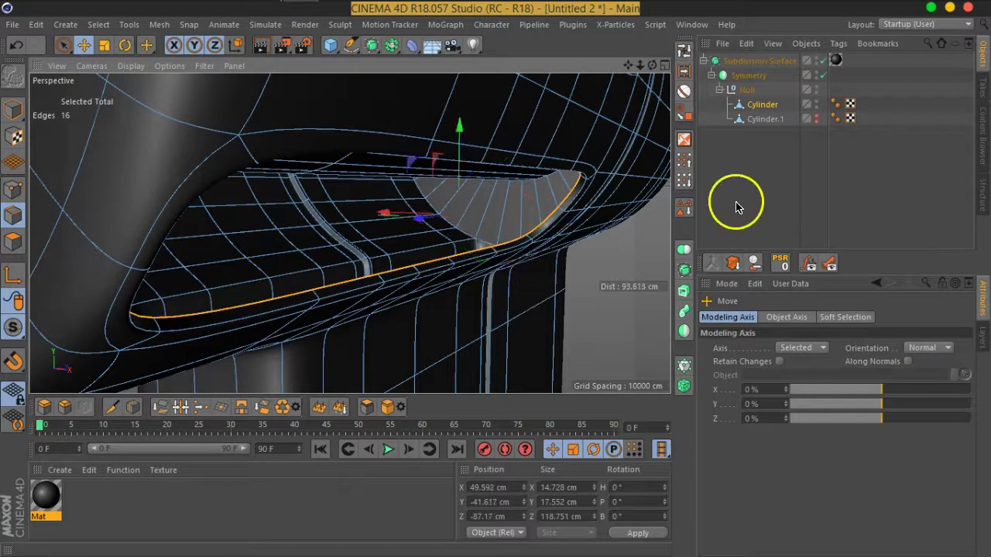
left_click(736, 206)
mouse_move(427, 230)
left_mouse_down("alt")
mouse_move(301, 222)
mouse_move(446, 215)
left_mouse_up("alt")
scroll(287, 205, "down", 3)
scroll(465, 209, "up", 3)
scroll(468, 211, "down", 1)
Frame Cylinder.1 and nudge its boundary edge loop about 0.431 cm
left_click(765, 119)
key("o")
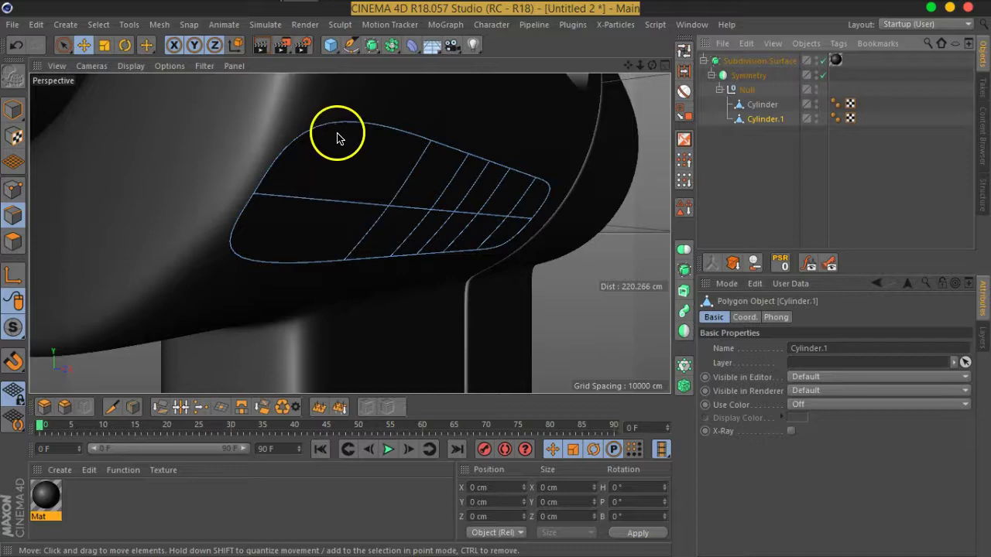
left_click(685, 50)
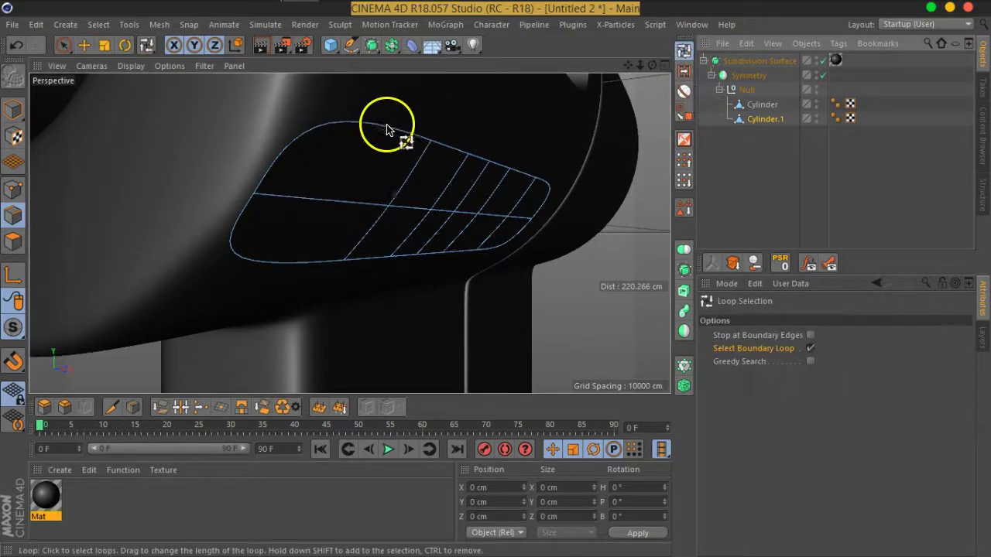
left_click(377, 136)
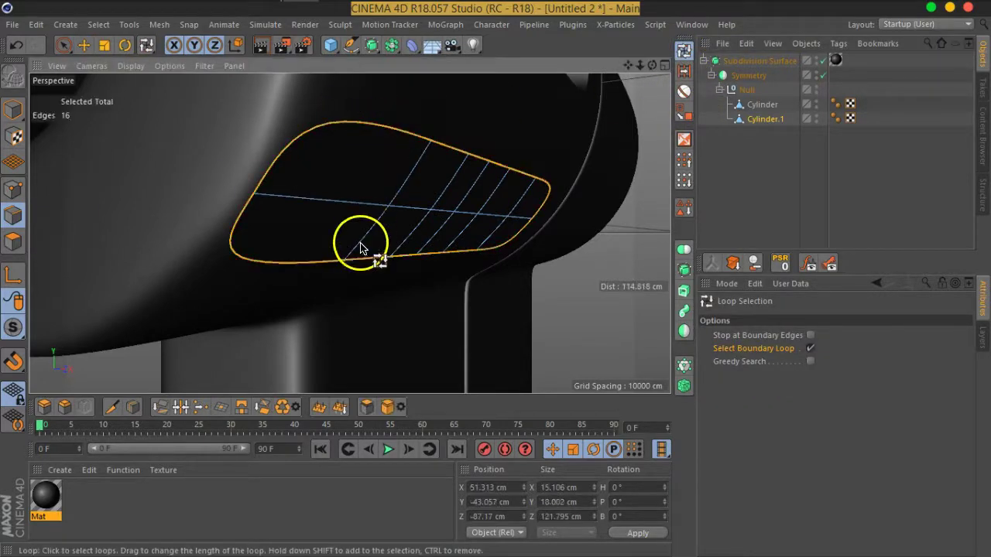
left_click(84, 45)
left_click_drag(291, 178, 294, 188, "alt")
left_click_drag(523, 271, 511, 272)
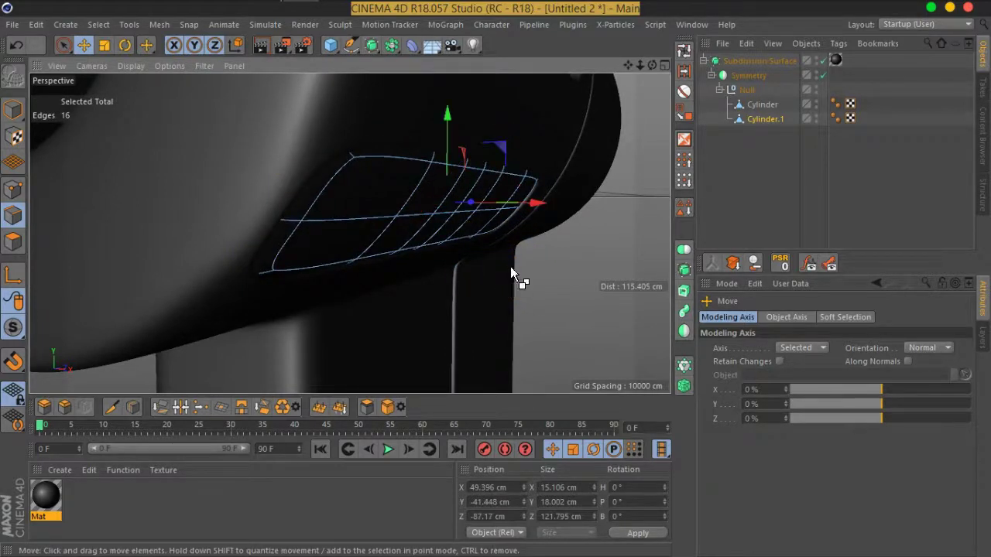
Select all 12 panel polygons and push them outward about 2 cm
left_click(7, 246)
left_click(340, 215)
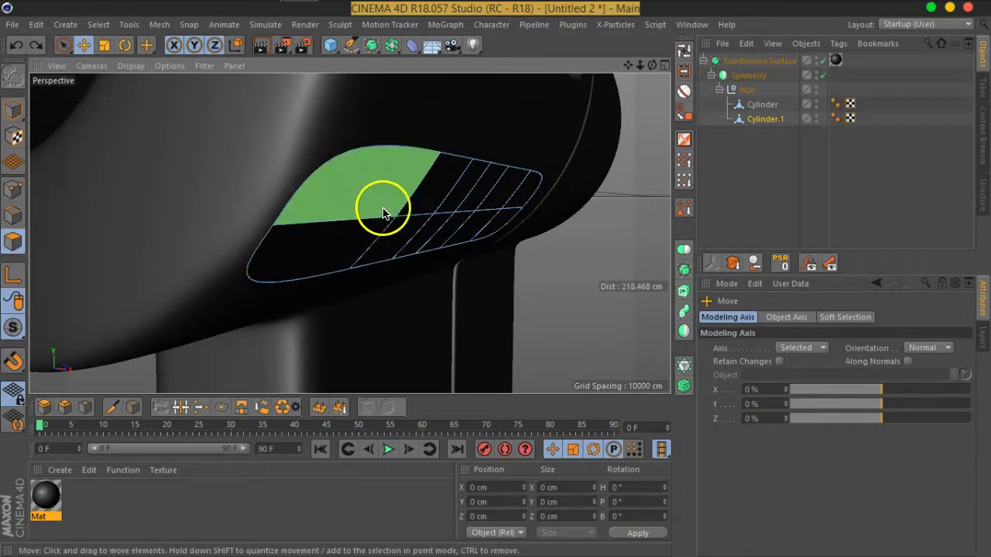
key("ctrl+a")
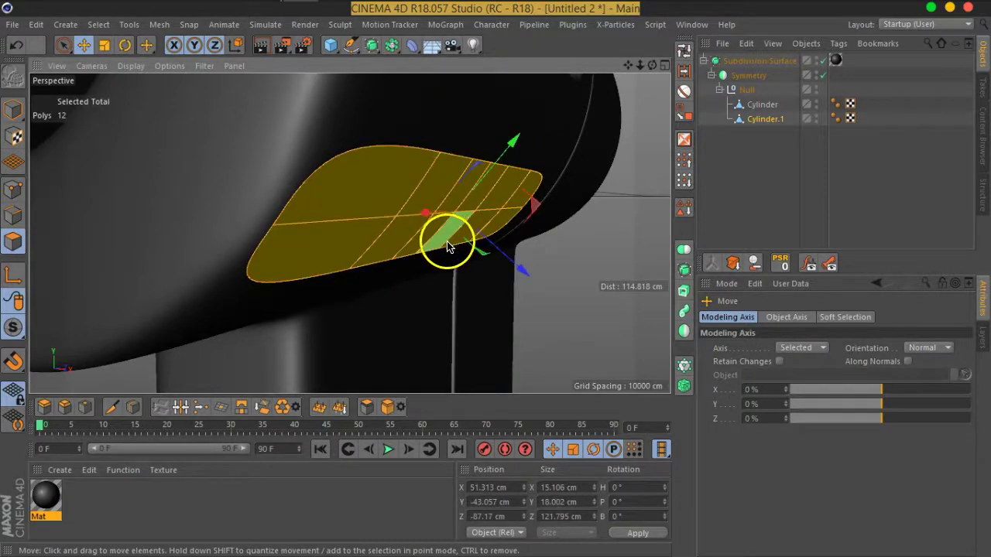
left_click_drag(476, 317, 430, 309, "alt")
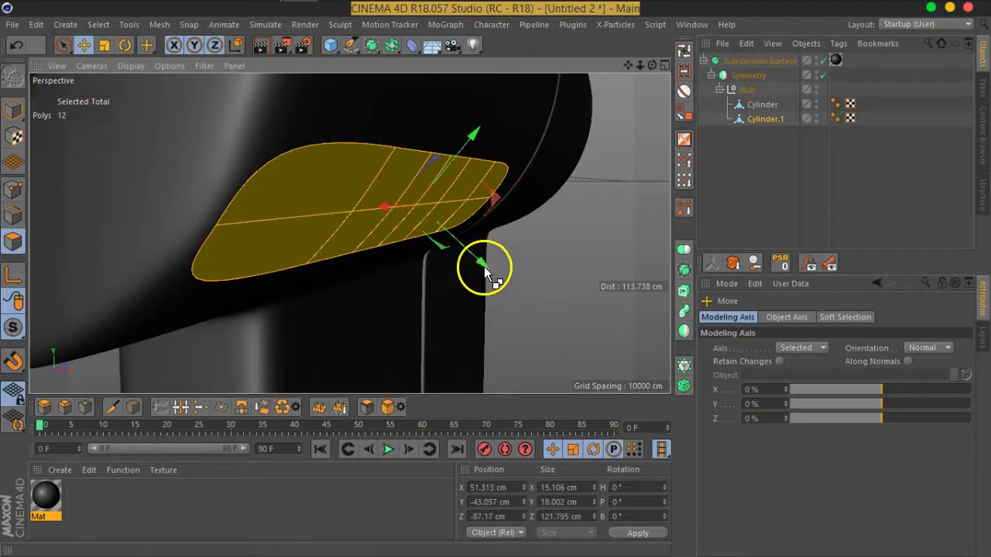
left_click_drag(485, 267, 497, 272)
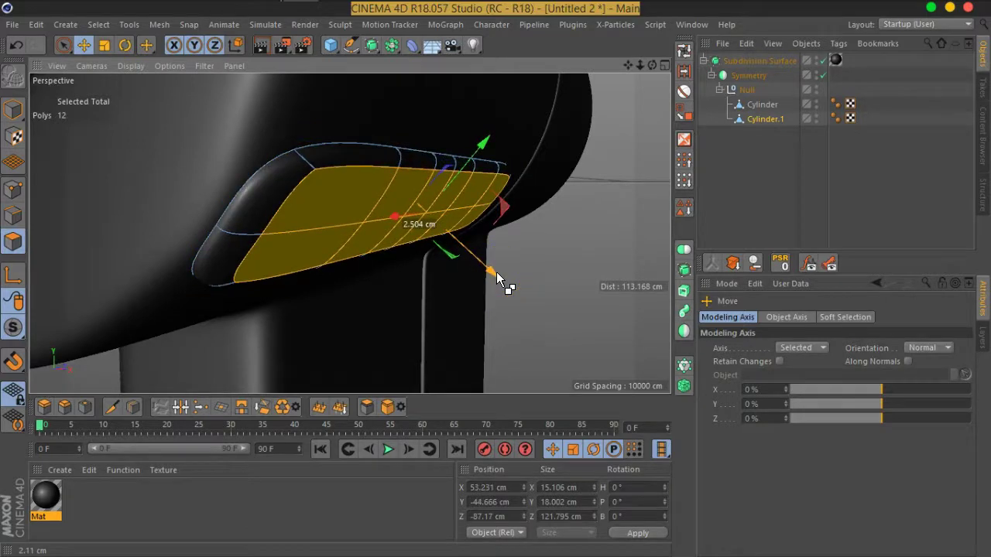
left_click_drag(497, 272, 497, 271)
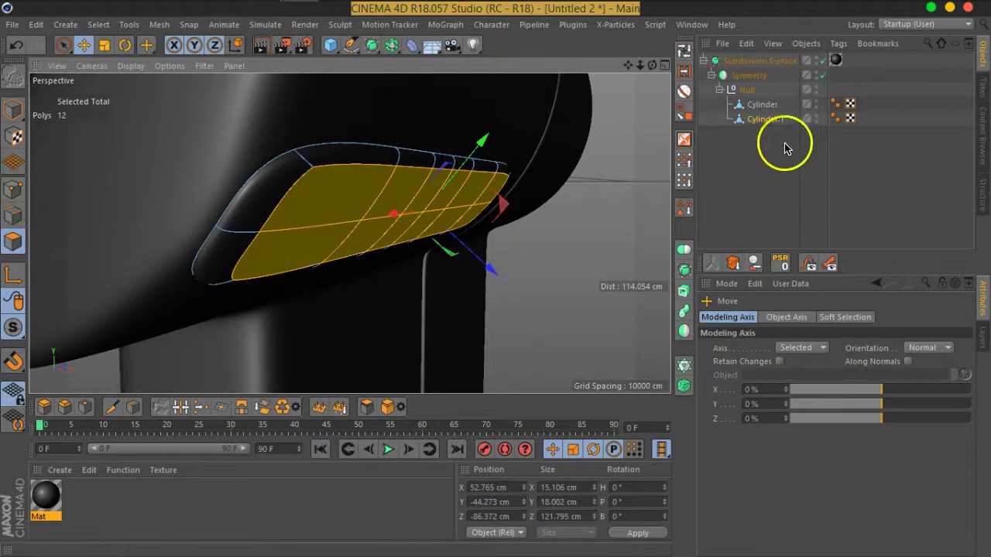
With subdivision smoothing off, move the panel polygons 1.253 cm along Z, then re-enable smoothing
left_click(823, 60)
mouse_move(295, 225)
left_mouse_down("alt")
mouse_move(345, 203)
mouse_move(348, 215)
mouse_move(327, 209)
mouse_move(396, 214)
mouse_move(387, 234)
left_mouse_up("alt")
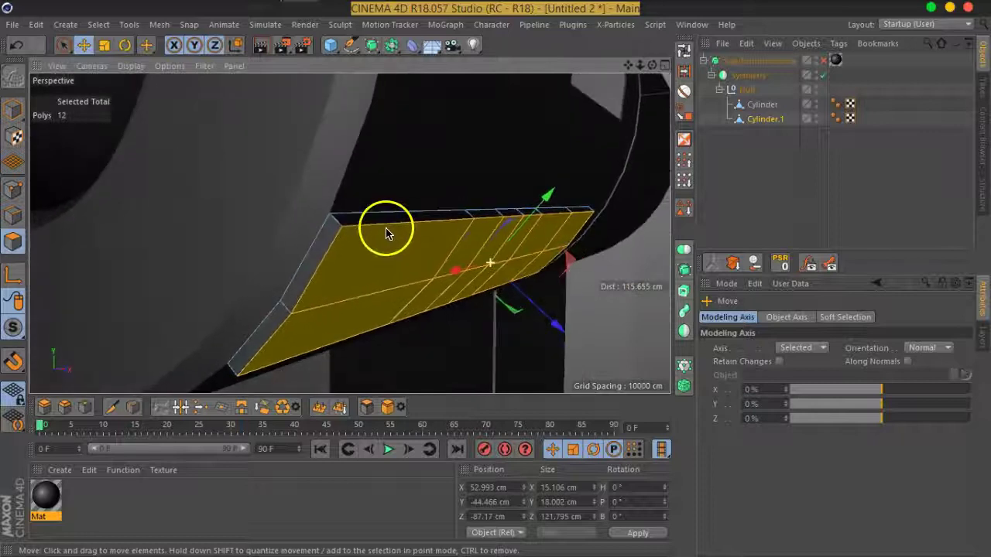
mouse_move(557, 328)
left_mouse_down()
mouse_move(560, 385)
mouse_move(555, 326)
left_mouse_up()
left_click(824, 60)
mouse_move(418, 257)
left_mouse_down("alt")
mouse_move(427, 251)
mouse_move(250, 206)
mouse_move(243, 216)
mouse_move(380, 214)
left_mouse_up("alt")
left_click(770, 193)
left_click_drag(467, 282, 382, 250, "alt")
scroll(386, 249, "down", 2)
scroll(397, 251, "down", 3)
scroll(405, 253, "down", 3)
Select Cylinder.1's outer rim edge loop in Edge mode with the Move tool active
scroll(415, 257, "down", 3)
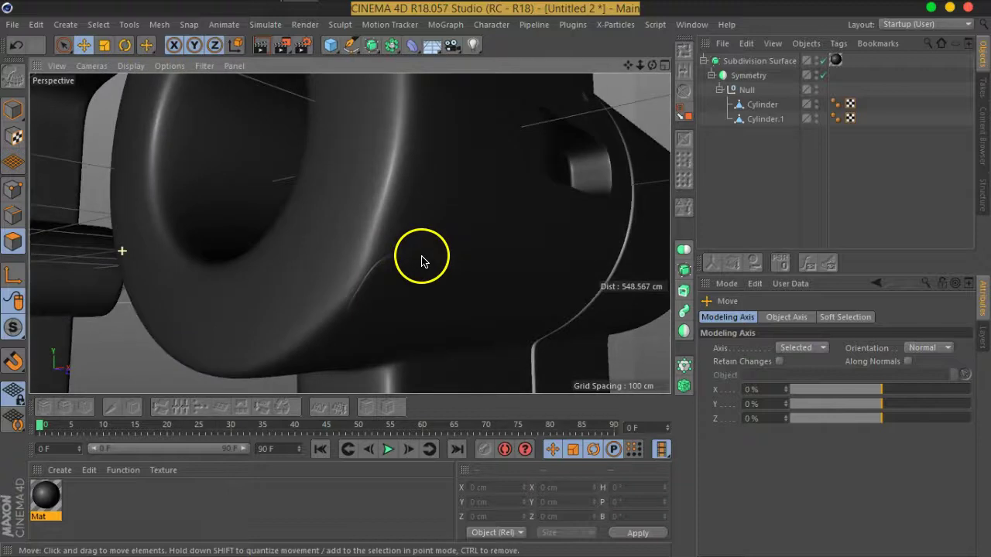
scroll(426, 267, "up", 2)
left_click(759, 106)
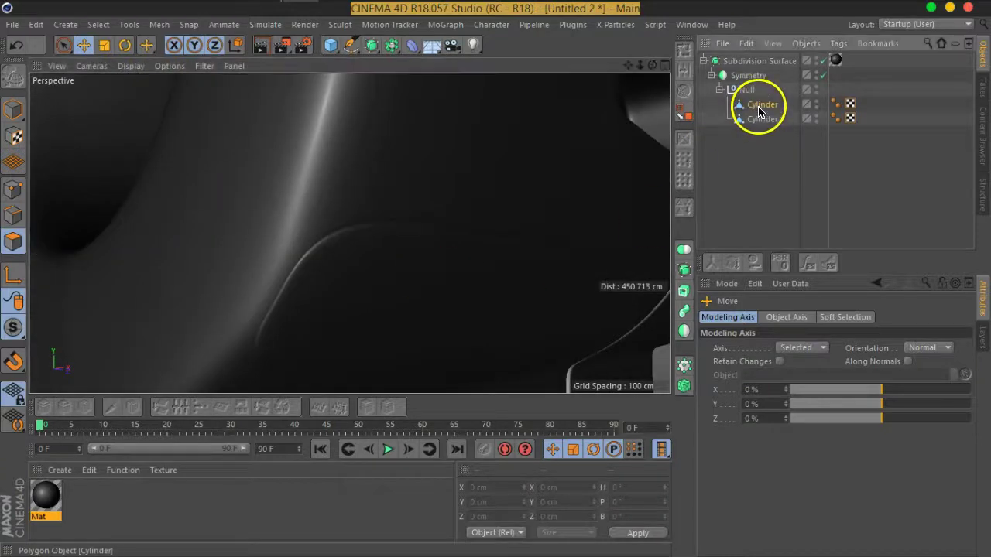
left_click(761, 121)
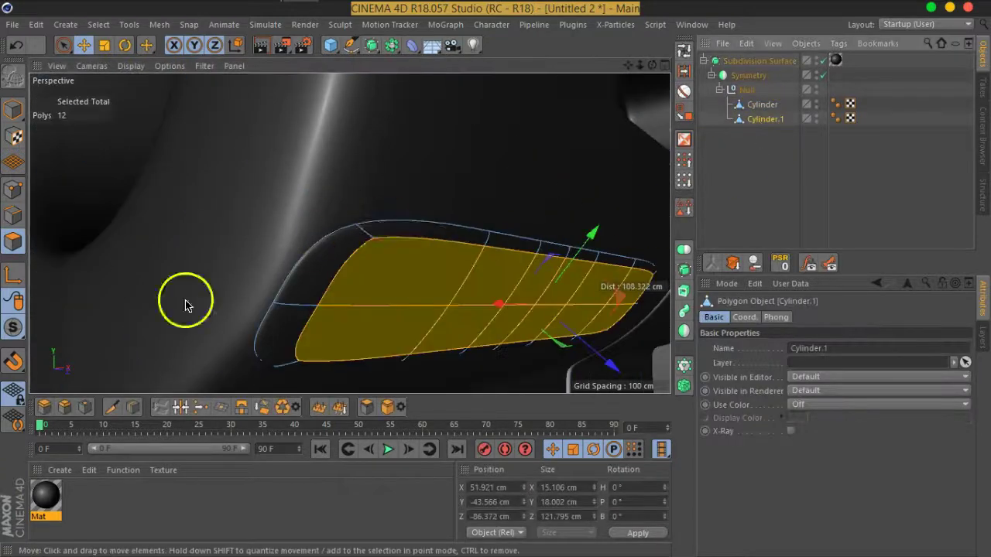
left_click(18, 214, "ctrl")
left_click(684, 51)
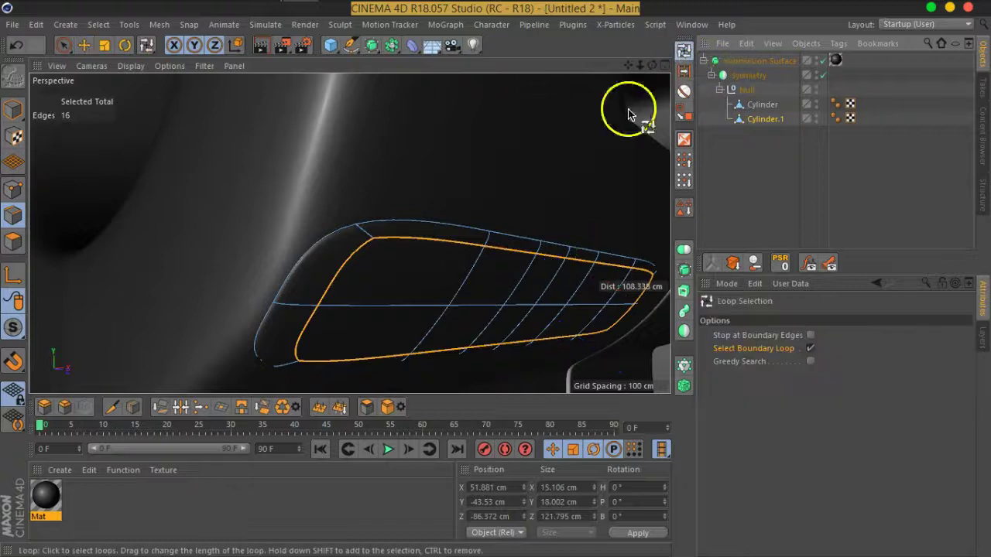
left_click(365, 223)
mouse_move(365, 224)
left_mouse_down("alt")
mouse_move(365, 276)
mouse_move(276, 188)
left_mouse_up("alt")
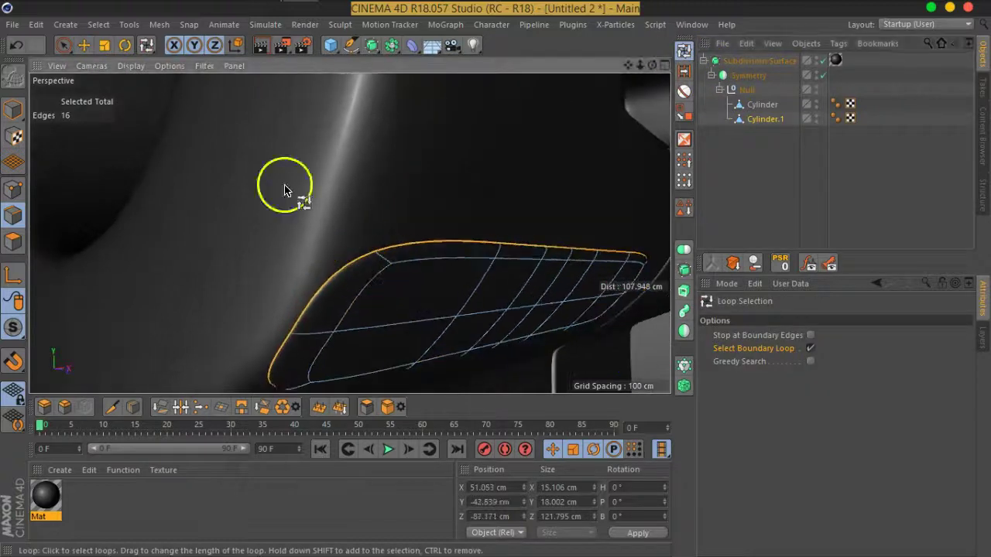
left_click(80, 45)
mouse_move(457, 252)
left_mouse_down("alt")
mouse_move(469, 232)
mouse_move(425, 193)
mouse_move(409, 206)
mouse_move(420, 214)
left_mouse_up("alt")
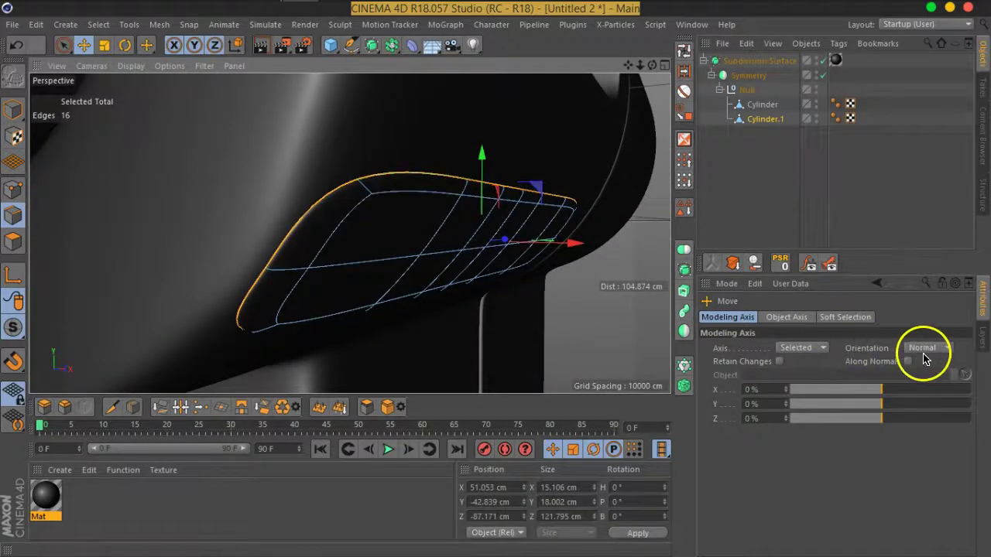
Change the Move tool's orientation from Normal to Axis
left_click(684, 50)
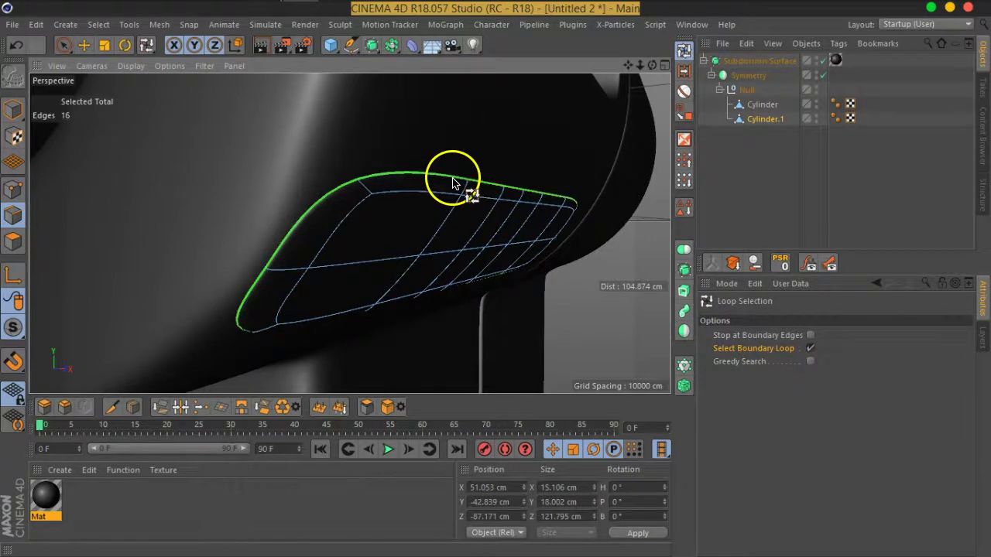
left_click(86, 48)
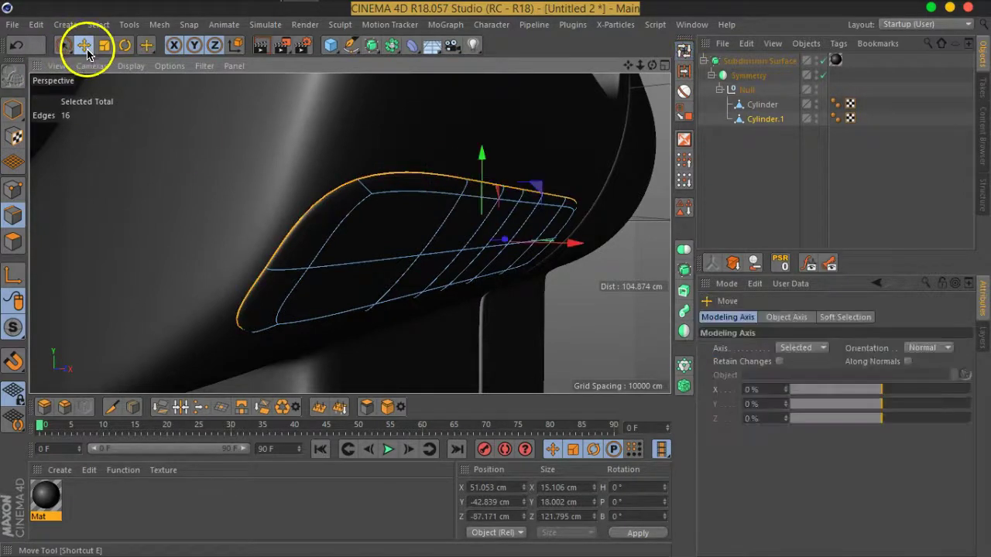
left_click(947, 349)
left_click(917, 363)
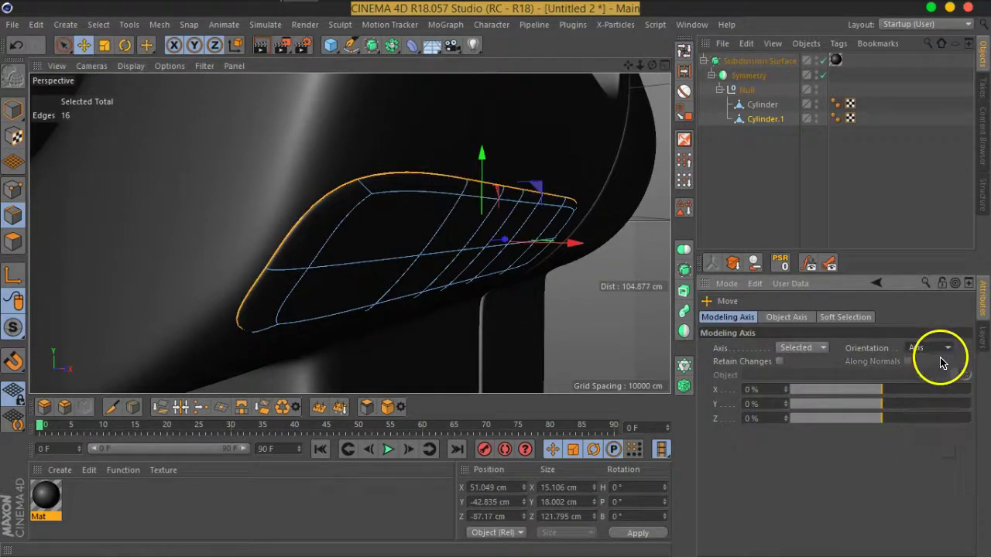
mouse_move(506, 235)
left_mouse_down("alt")
mouse_move(502, 226)
mouse_move(486, 248)
mouse_move(566, 281)
left_mouse_up("alt")
left_click(917, 349)
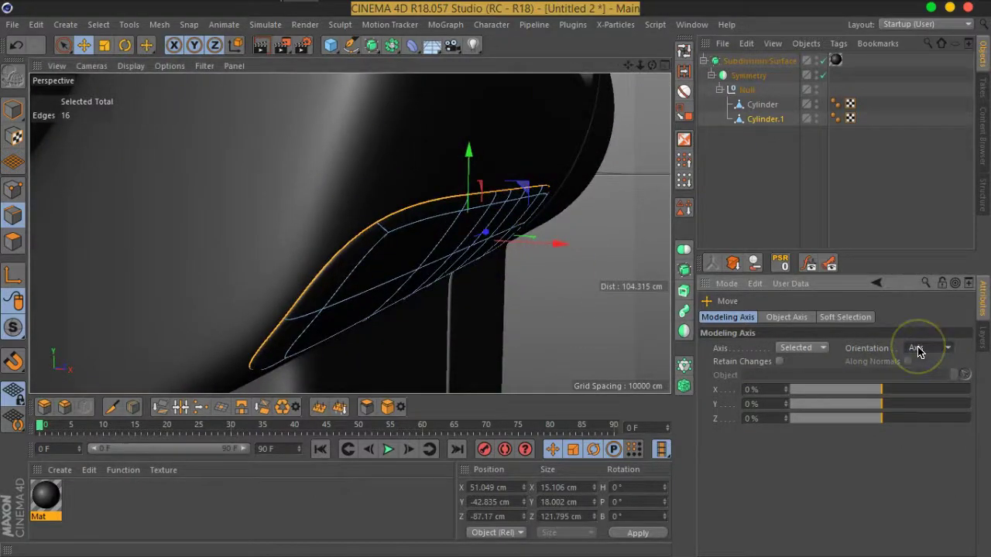